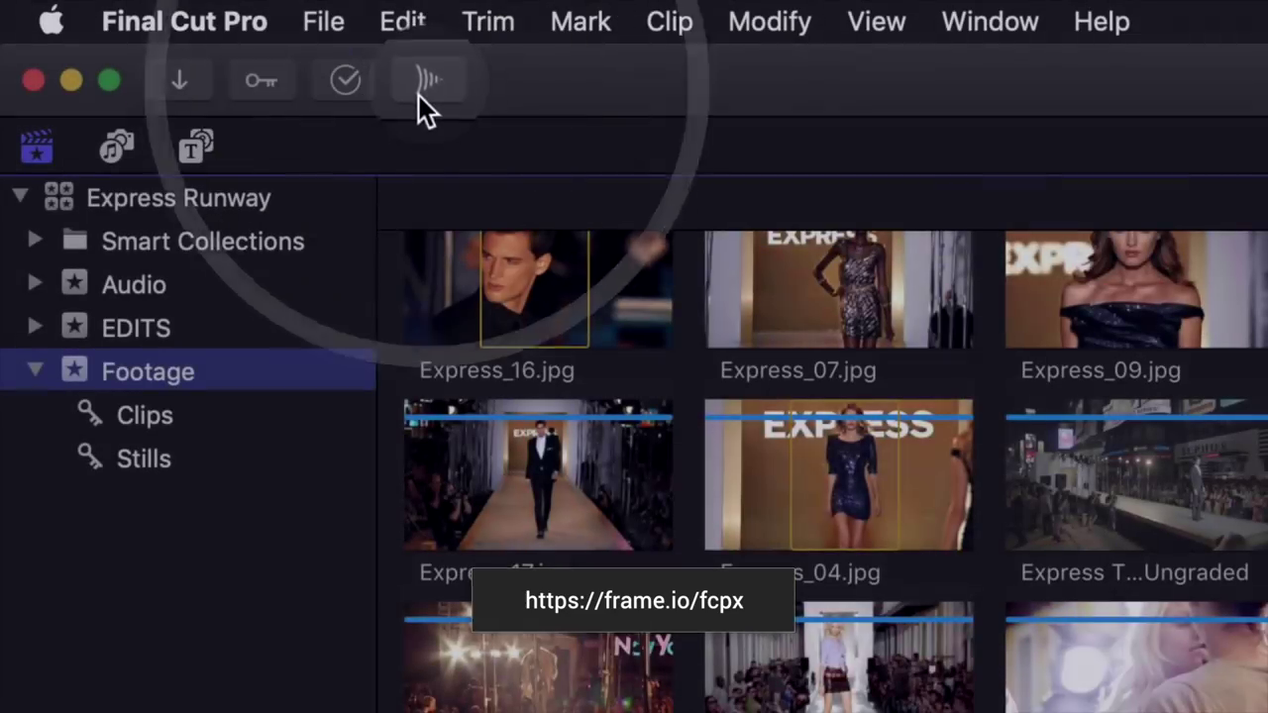
- Bring the Frame.io clip into the library as a local copy and circle the sign lettering in red
left_click(418, 95)
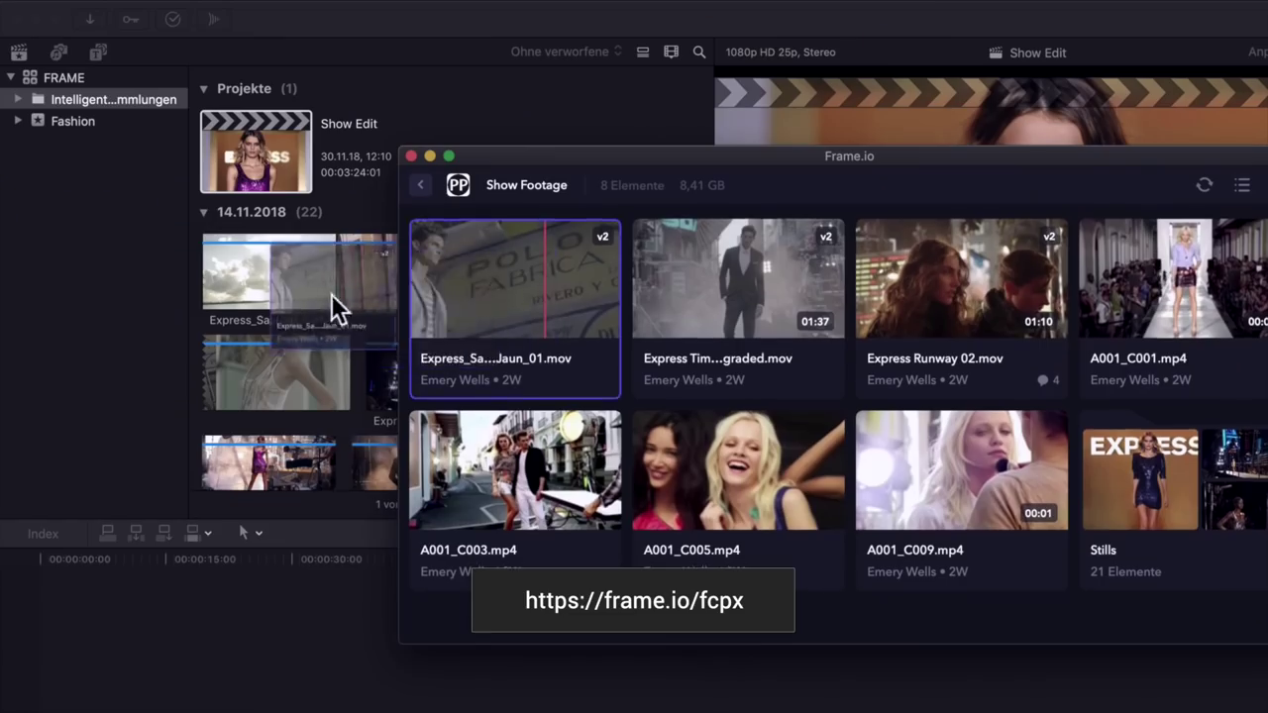
left_click_drag(511, 307, 75, 125)
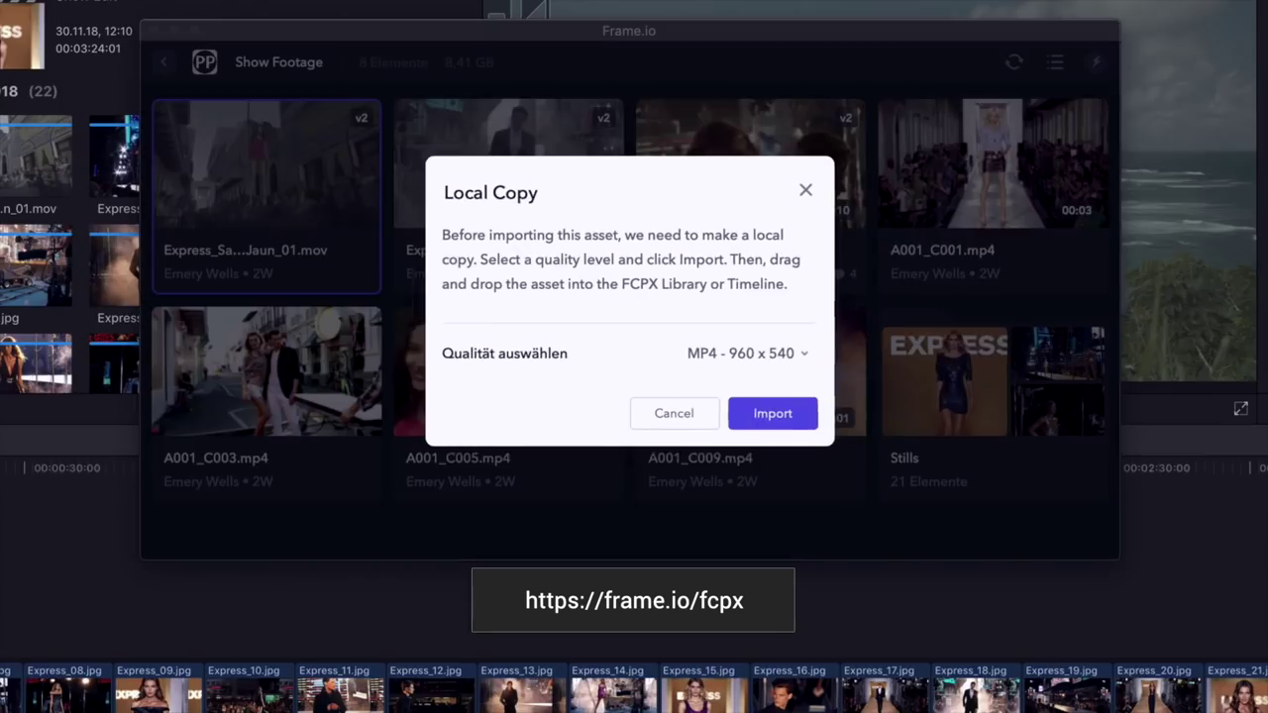
left_click(806, 353)
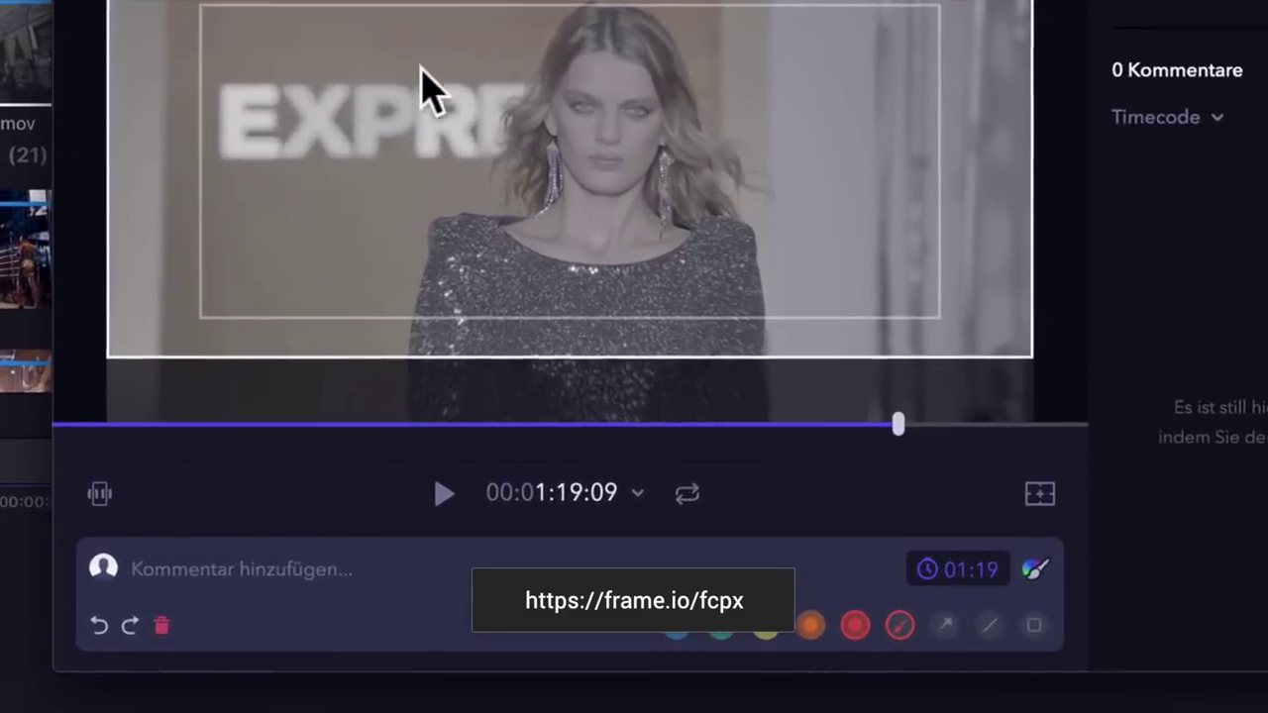
mouse_move(406, 45)
left_mouse_down()
mouse_move(176, 83)
mouse_move(537, 96)
left_mouse_up()
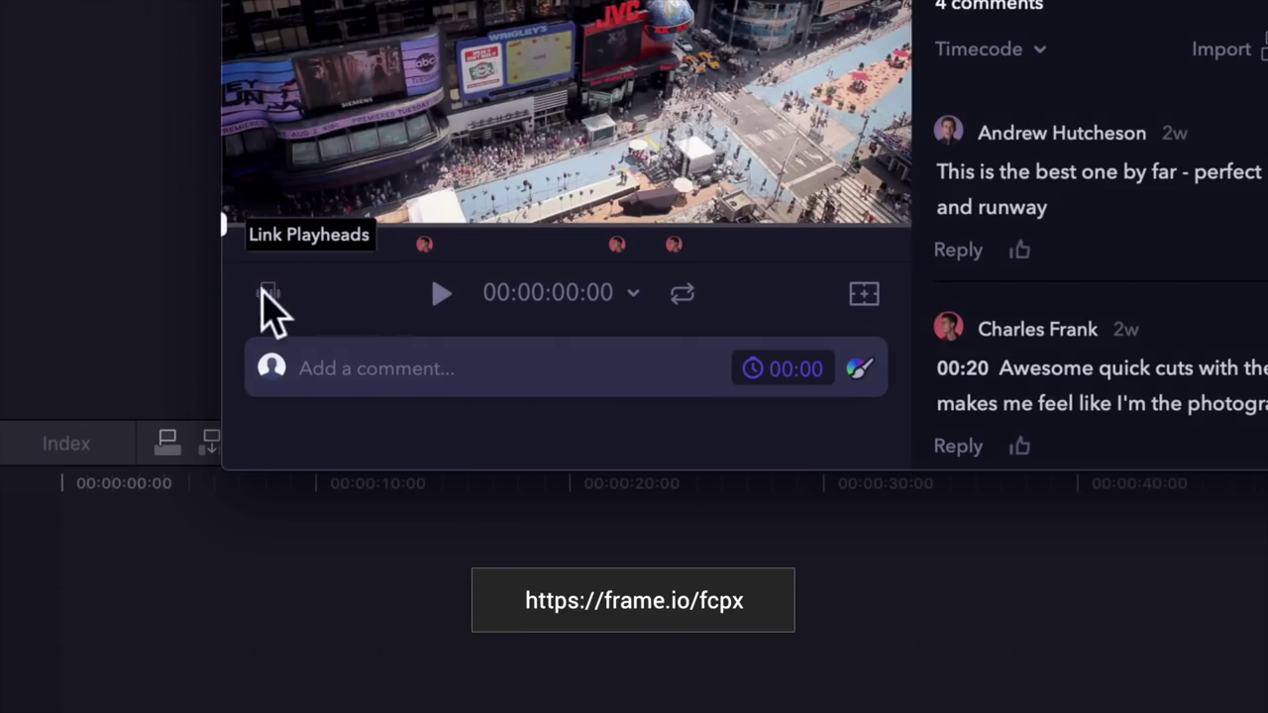
- Link the Frame.io player to the timeline playhead and place the clip's review comments in the timeline
left_click(266, 295)
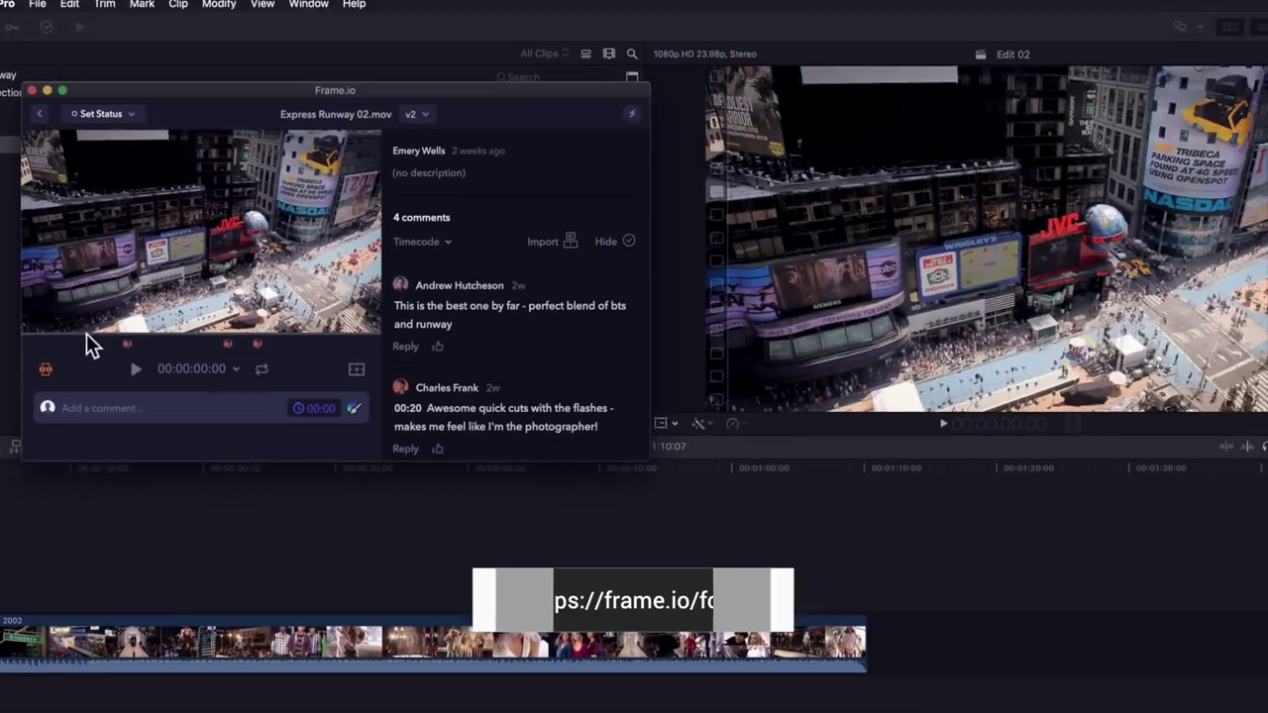
left_click_drag(86, 335, 108, 335)
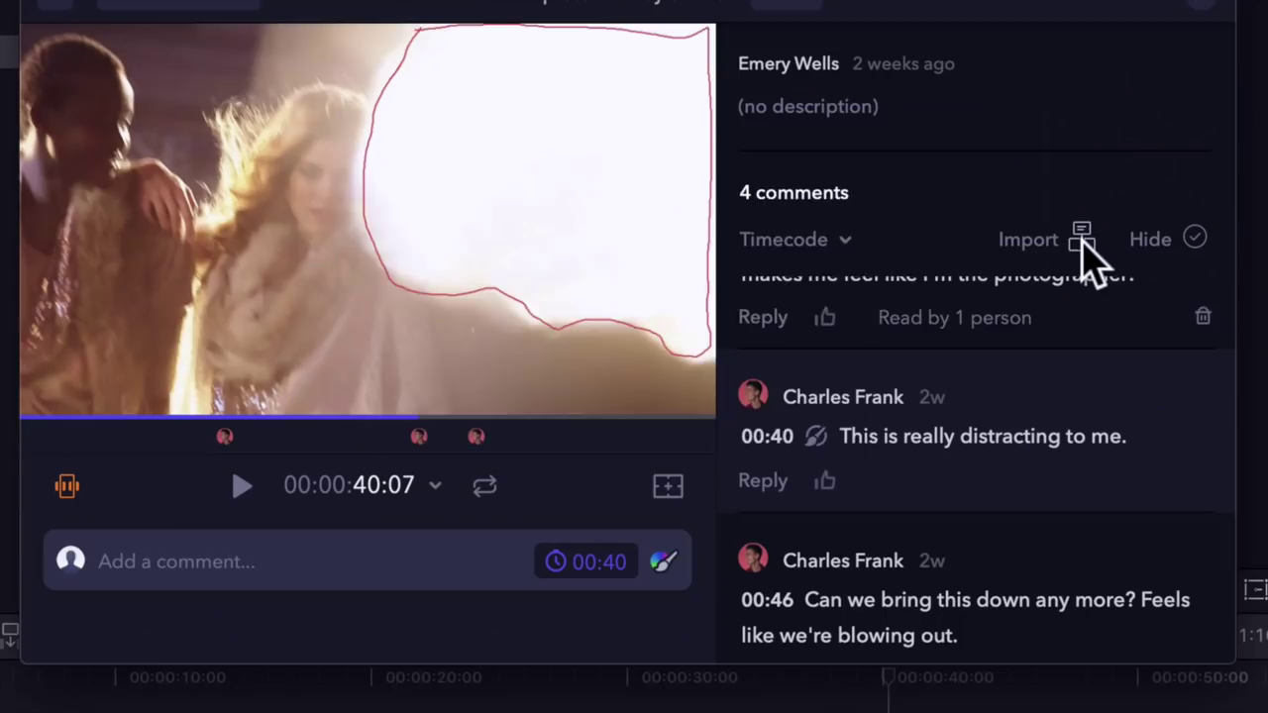
left_click(1081, 239)
mouse_move(634, 411)
left_mouse_down()
mouse_move(529, 442)
mouse_move(57, 518)
left_mouse_up()
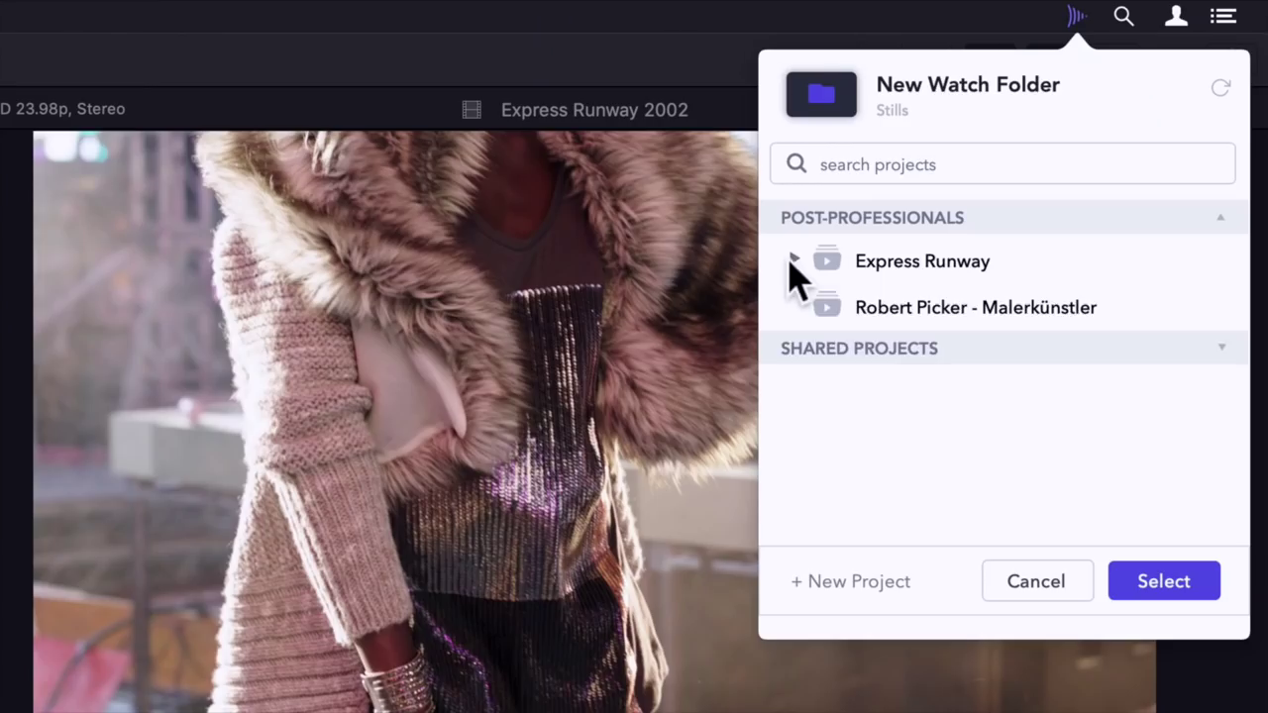
- Set Express Runway's Roughs folder as the watch folder and jump to the 00:26 comment
left_click(792, 261)
left_click(843, 356)
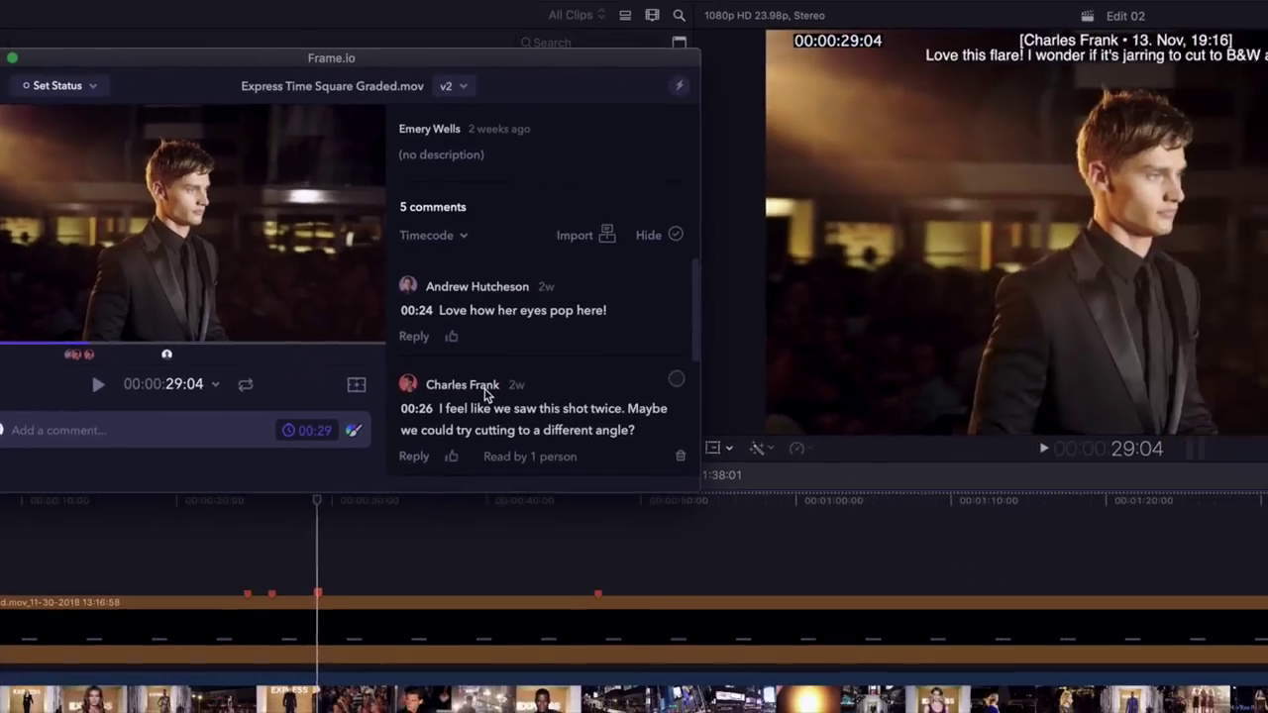
left_click(484, 394)
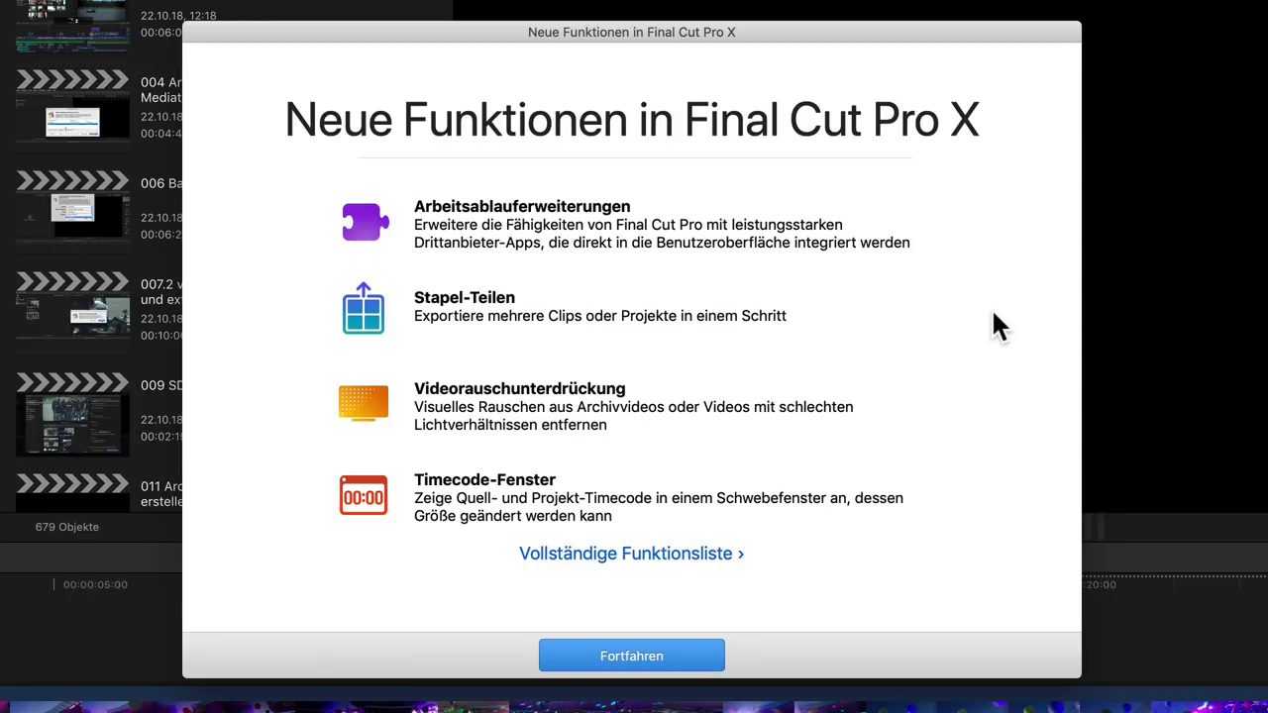
- Dismiss the Neue Funktionen window with Fortfahren to reveal the Chapter Masters library
left_click(651, 655)
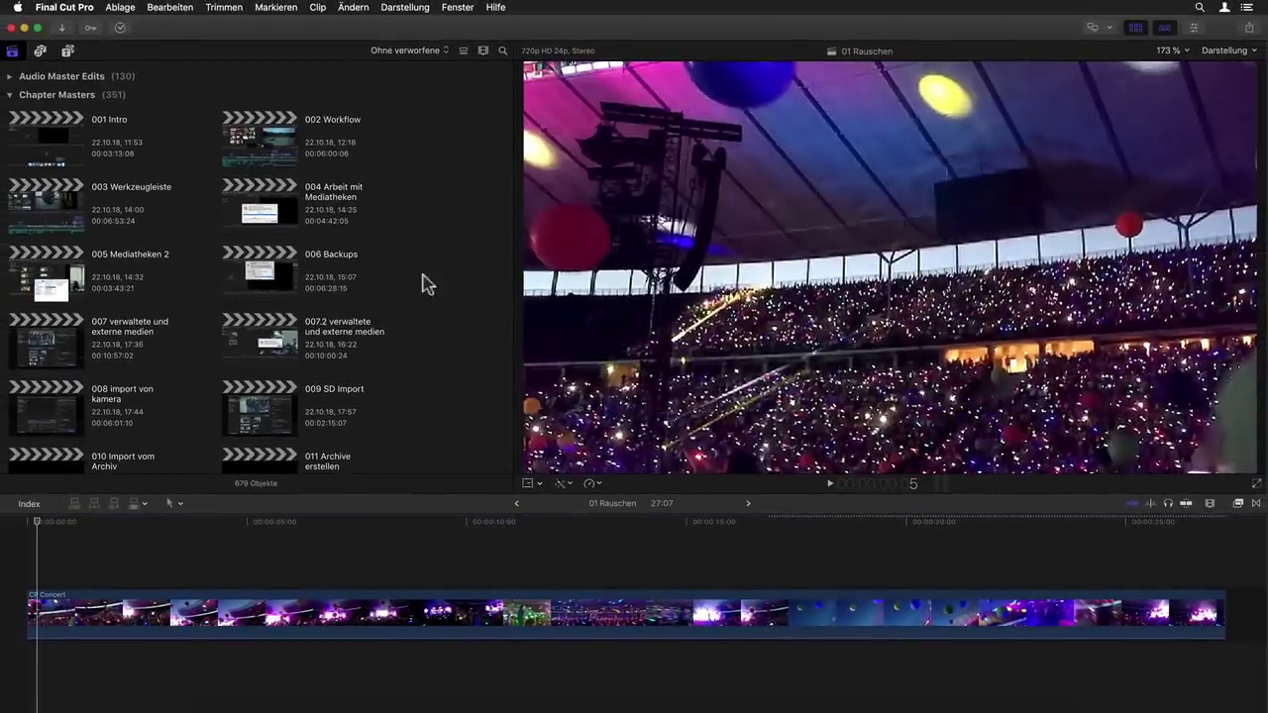
left_click(75, 157)
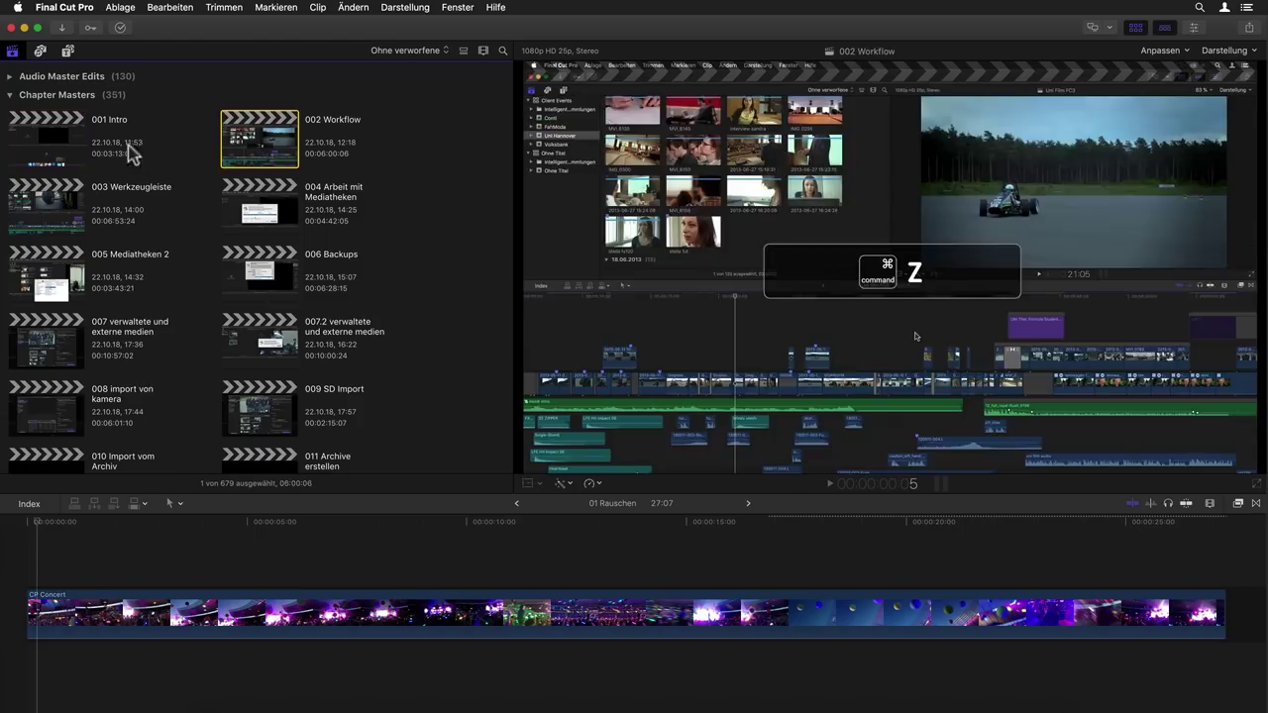
left_click(442, 172)
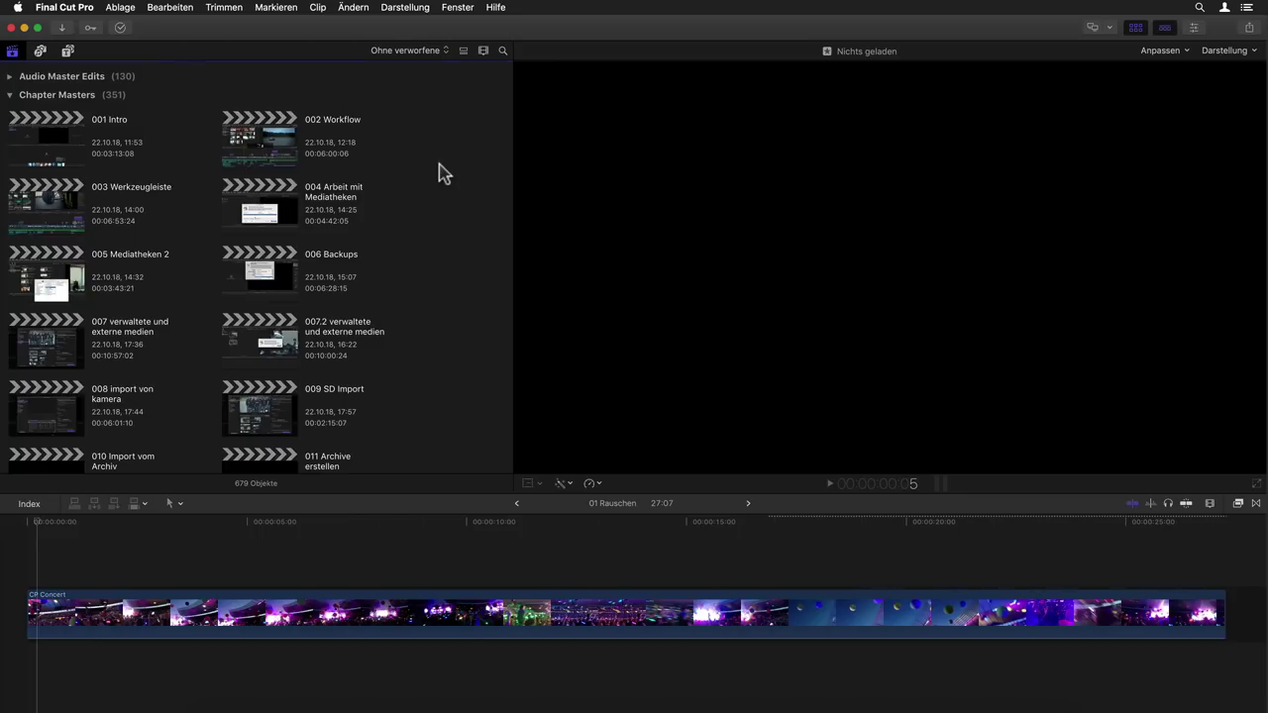
scroll(443, 173, "down", 10)
scroll(443, 173, "down", 10)
scroll(443, 174, "down", 10)
scroll(444, 173, "down", 10)
scroll(443, 173, "down", 10)
scroll(444, 173, "down", 10)
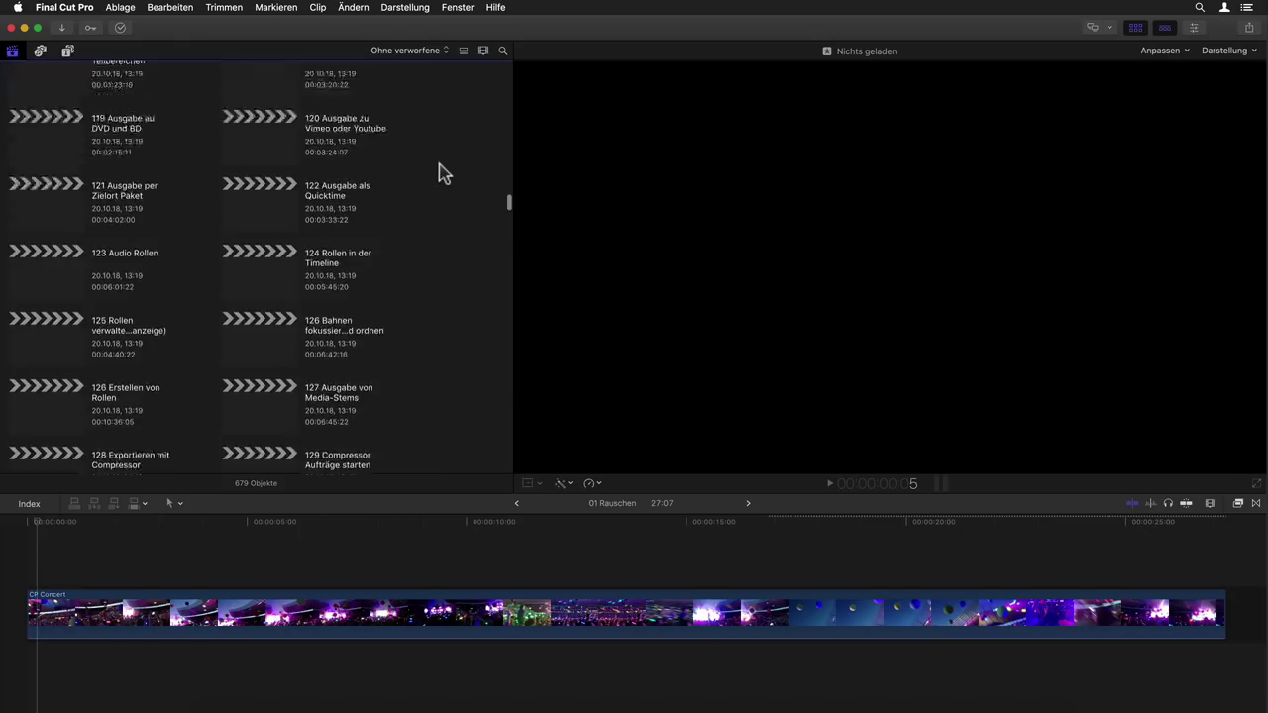
scroll(443, 173, "down", 10)
scroll(443, 173, "down", 10)
scroll(443, 174, "up", 10)
scroll(443, 174, "up", 10)
scroll(443, 174, "up", 10)
scroll(443, 174, "up", 10)
scroll(443, 173, "up", 10)
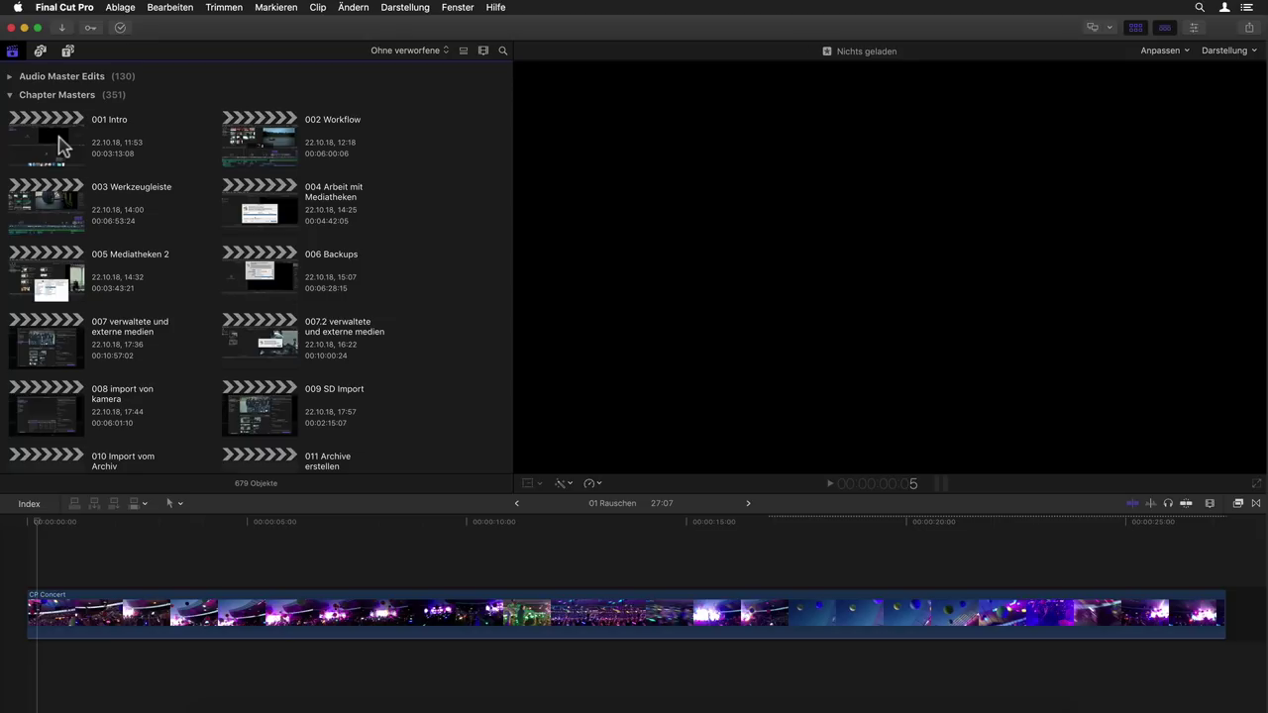
left_click(59, 145)
left_click(266, 146)
left_click(67, 218)
left_click(262, 213)
left_click(54, 277)
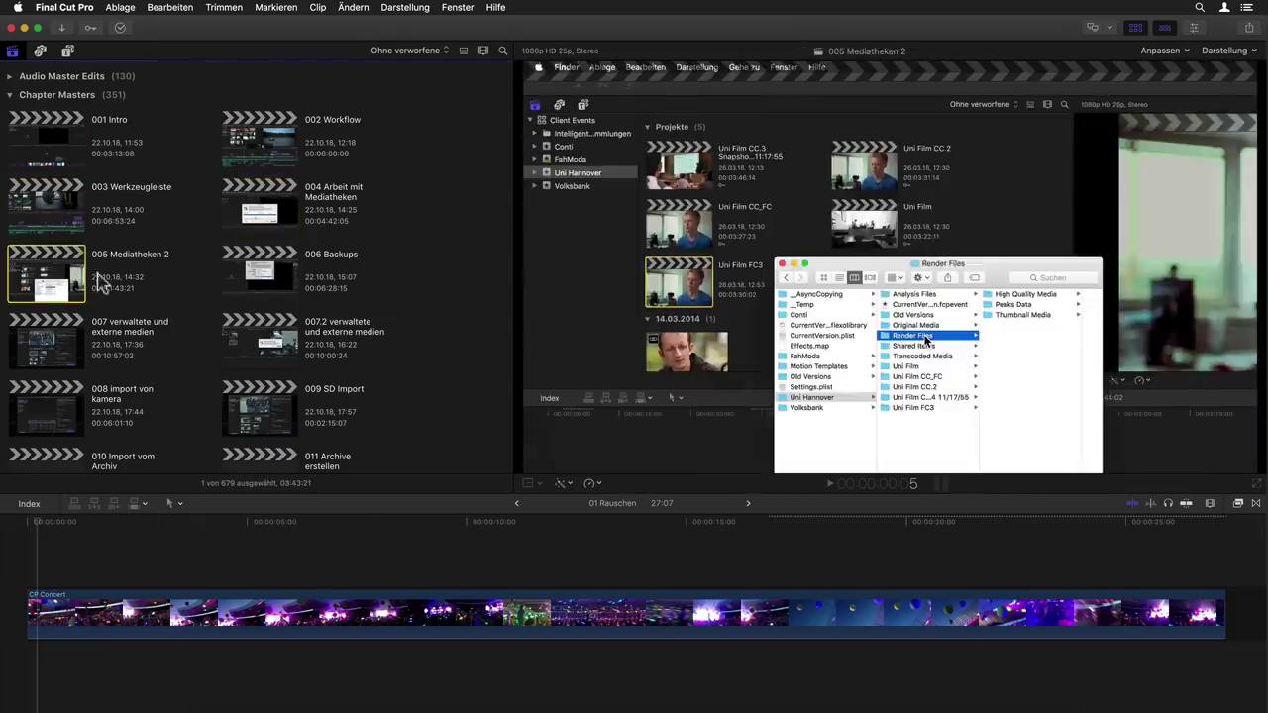
left_click(332, 265)
left_click(445, 243)
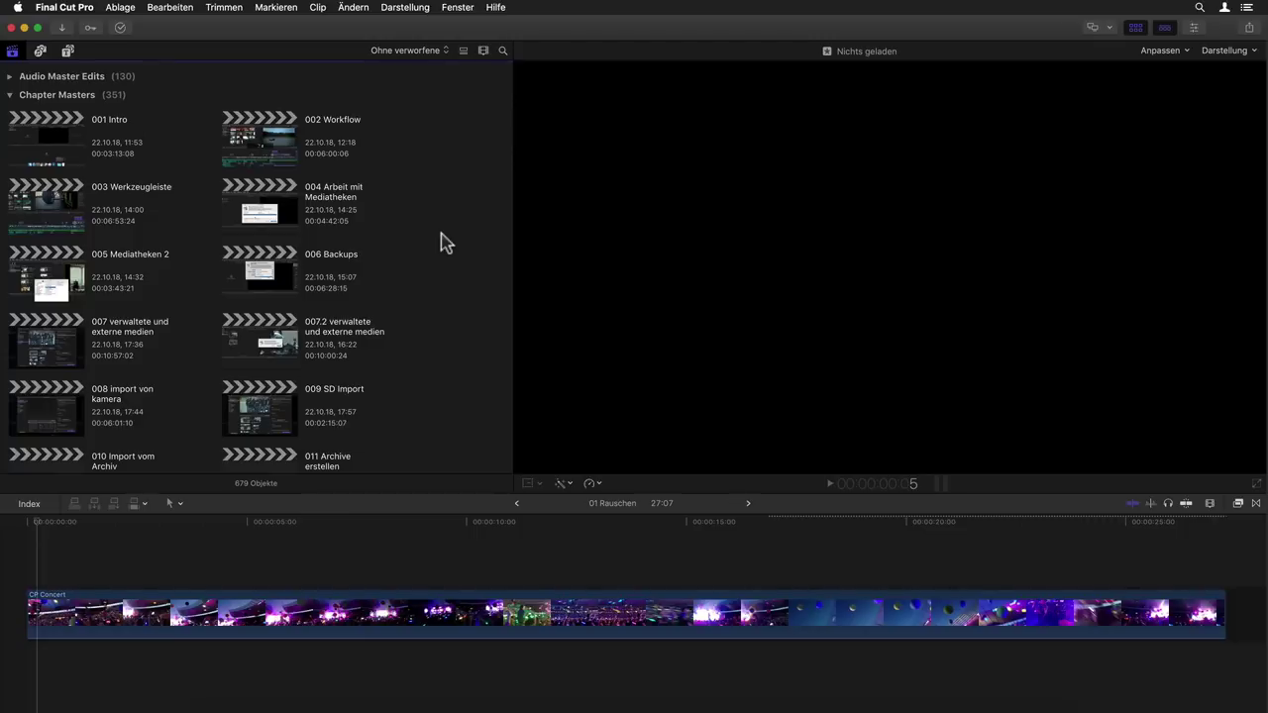
- Marquee-select the eight projects 001 Intro through 007.2 and preview their Projekte teilen options
left_click_drag(486, 134, 194, 238)
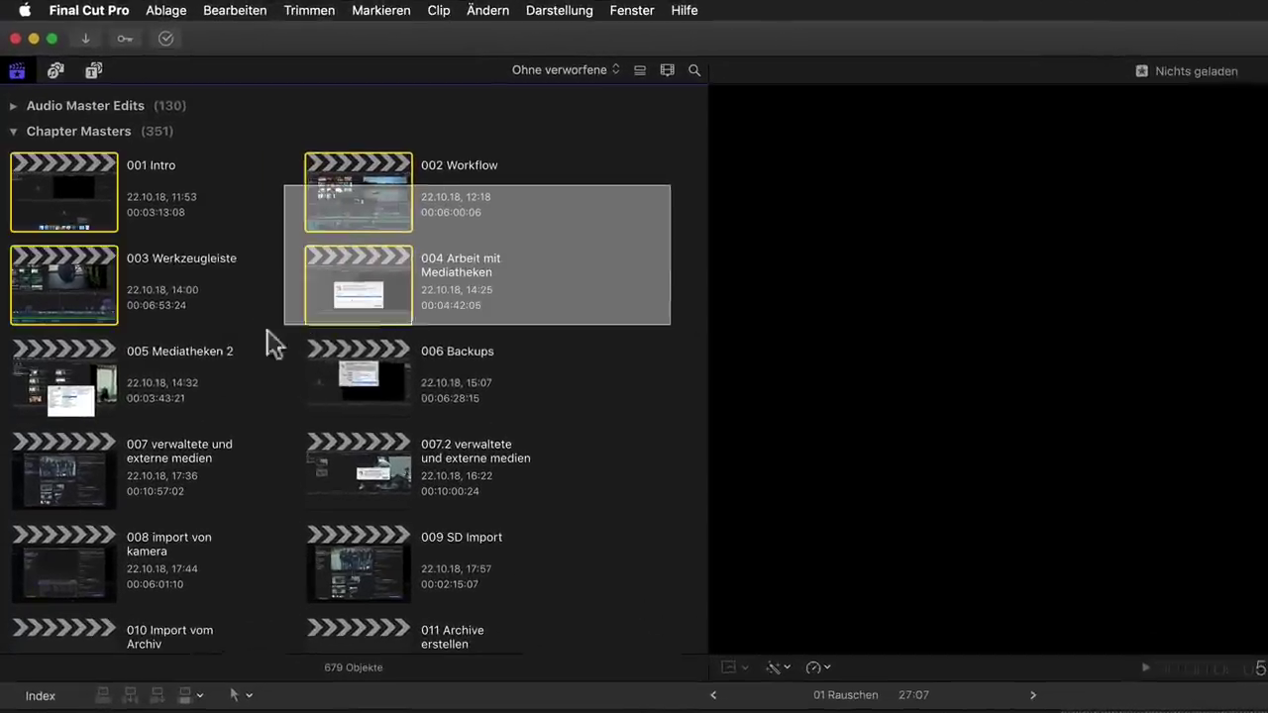
left_click_drag(273, 344, 45, 495)
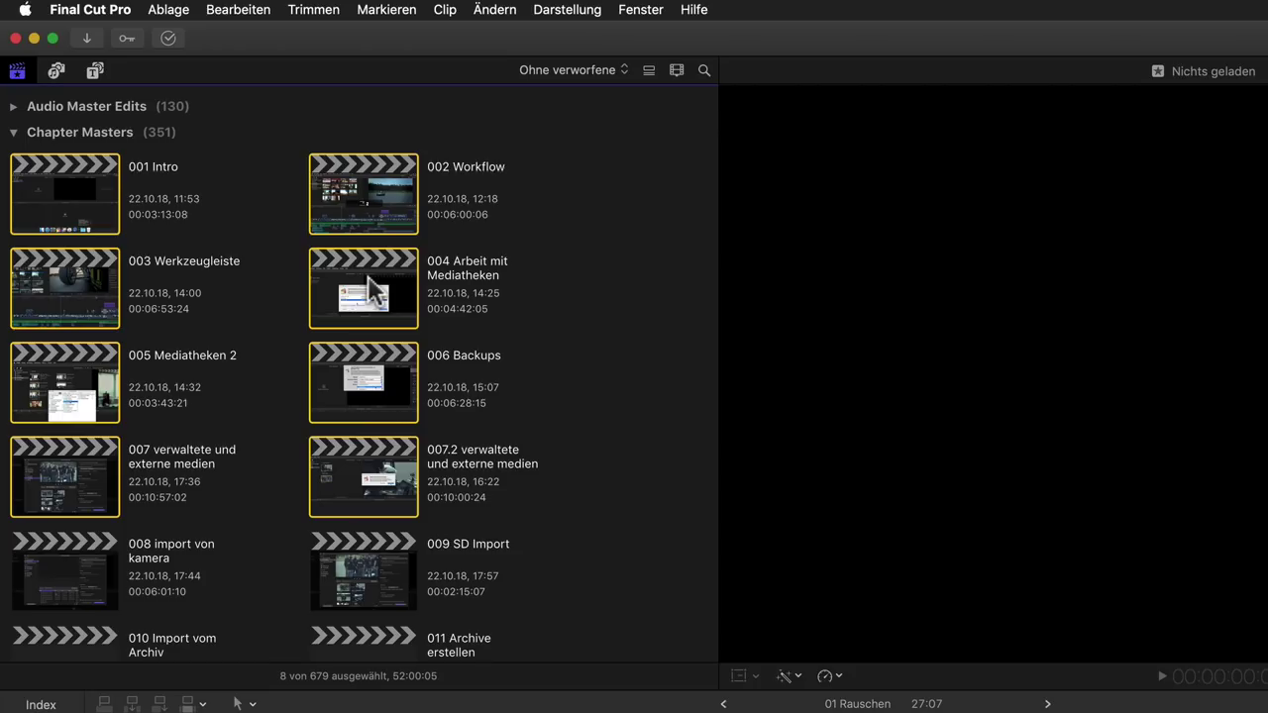
right_click(368, 277)
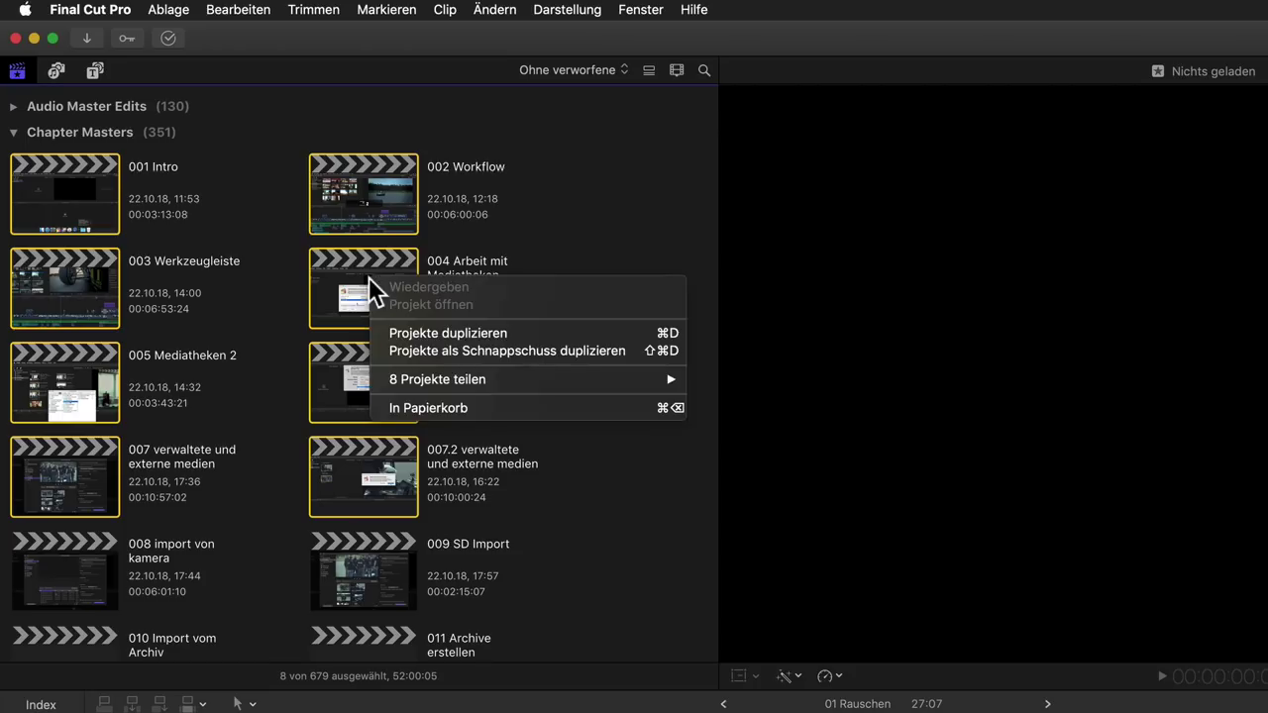
mouse_move(519, 377)
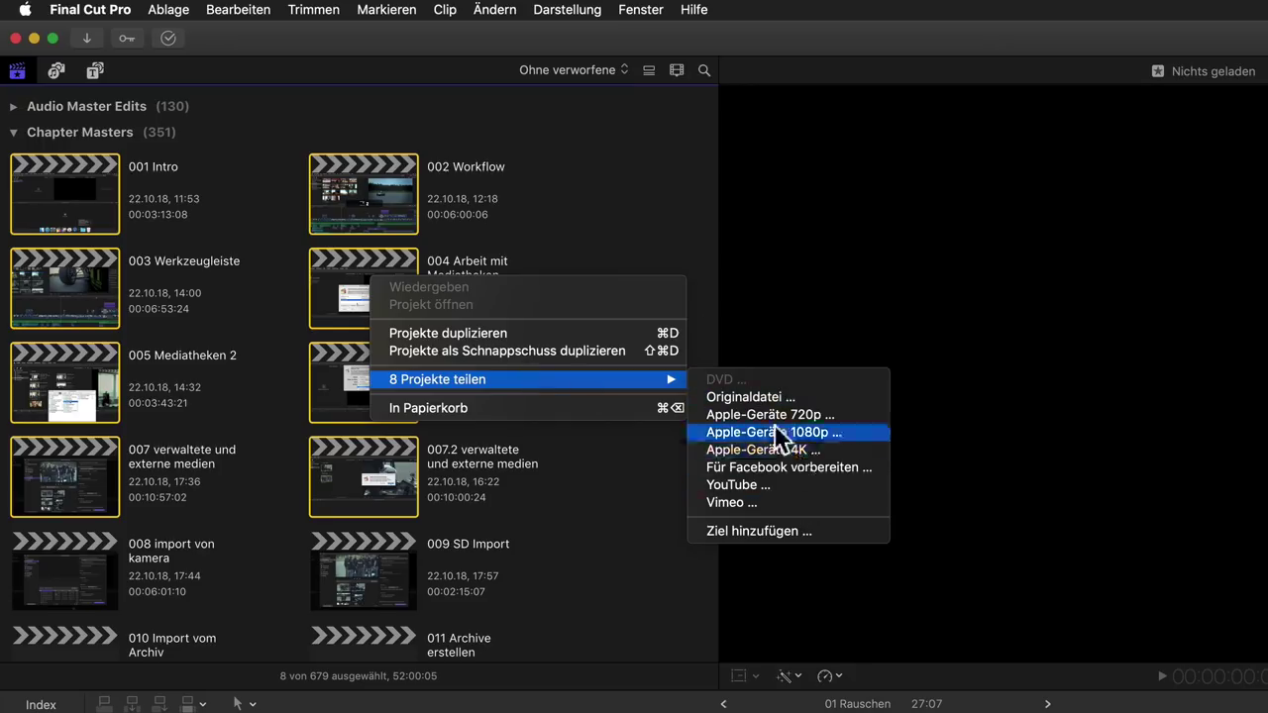
key("Escape")
- Look through the Ablage menu for the selected projects, then close it
left_click(181, 10)
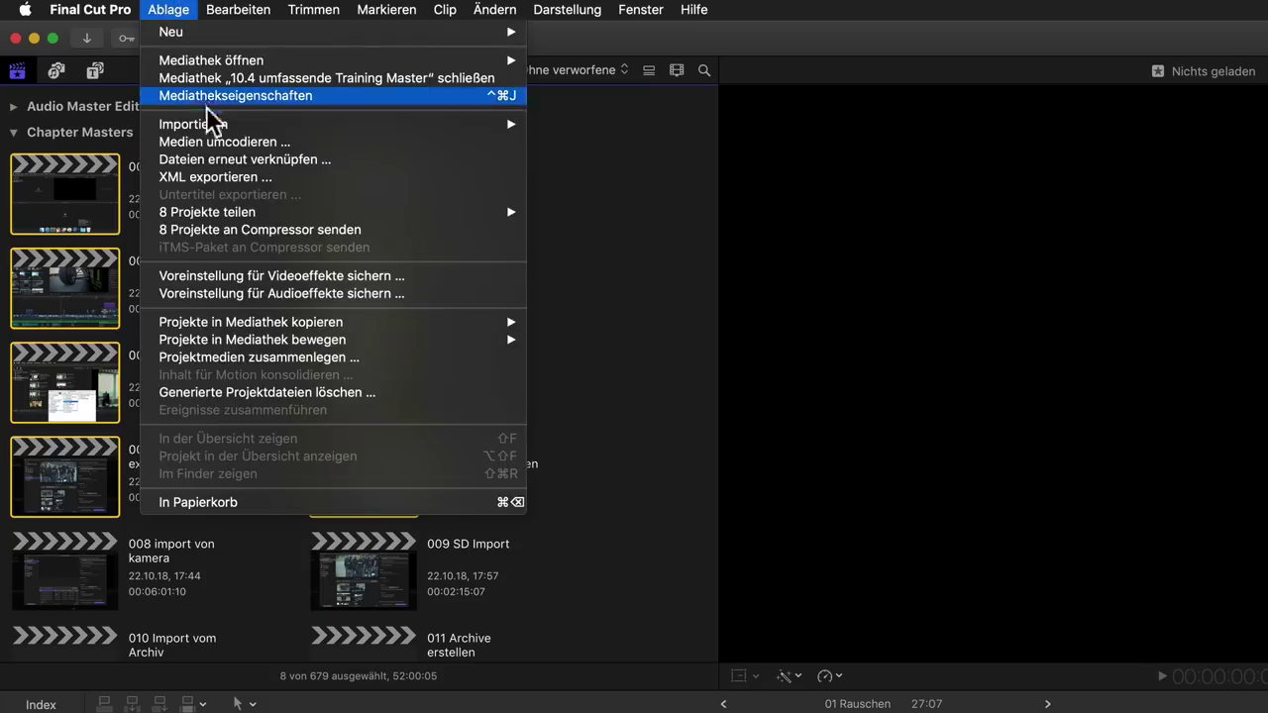
mouse_move(242, 212)
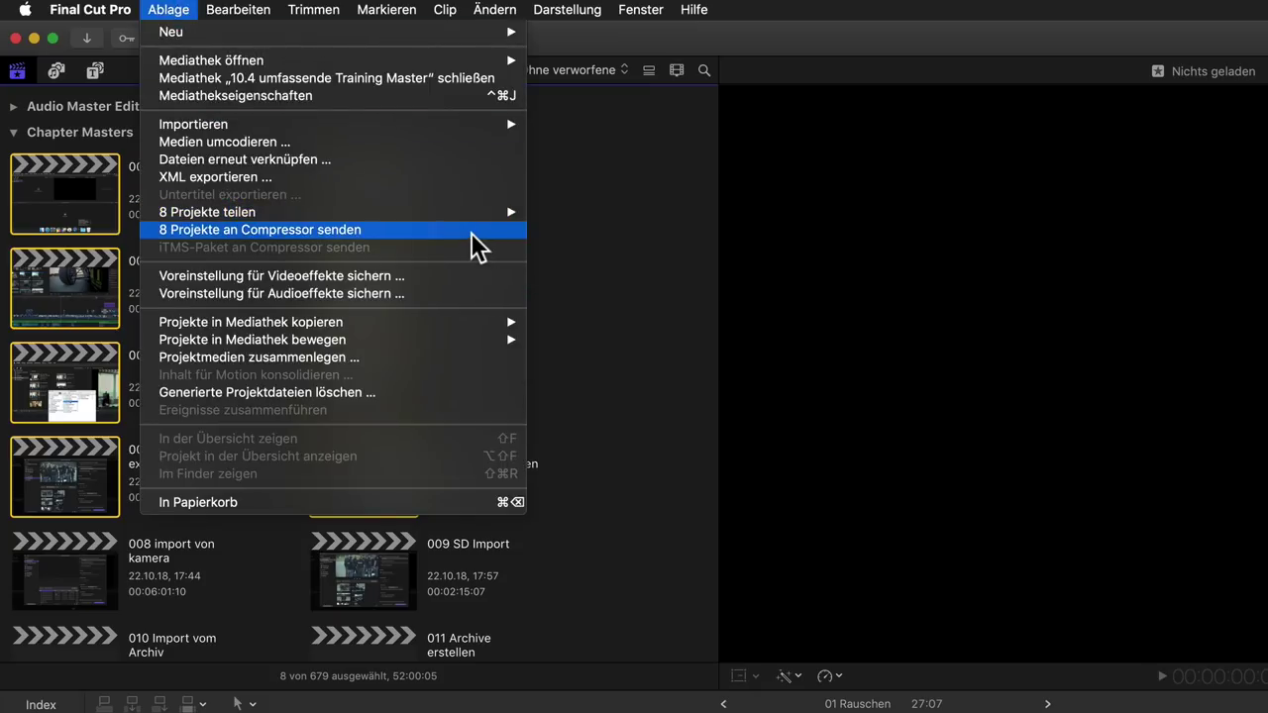
key("Escape")
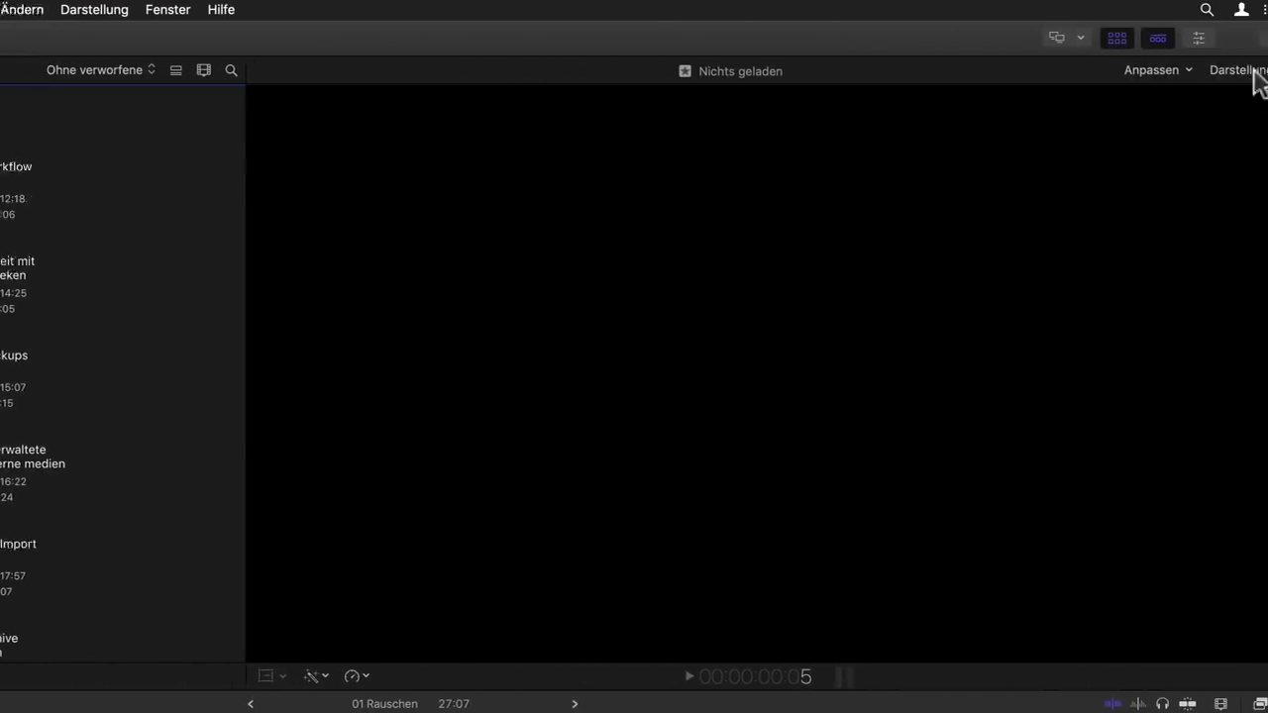
- Share the eight selected projects as Originaldatei, totalling about 50,41 GB
left_click(1240, 38)
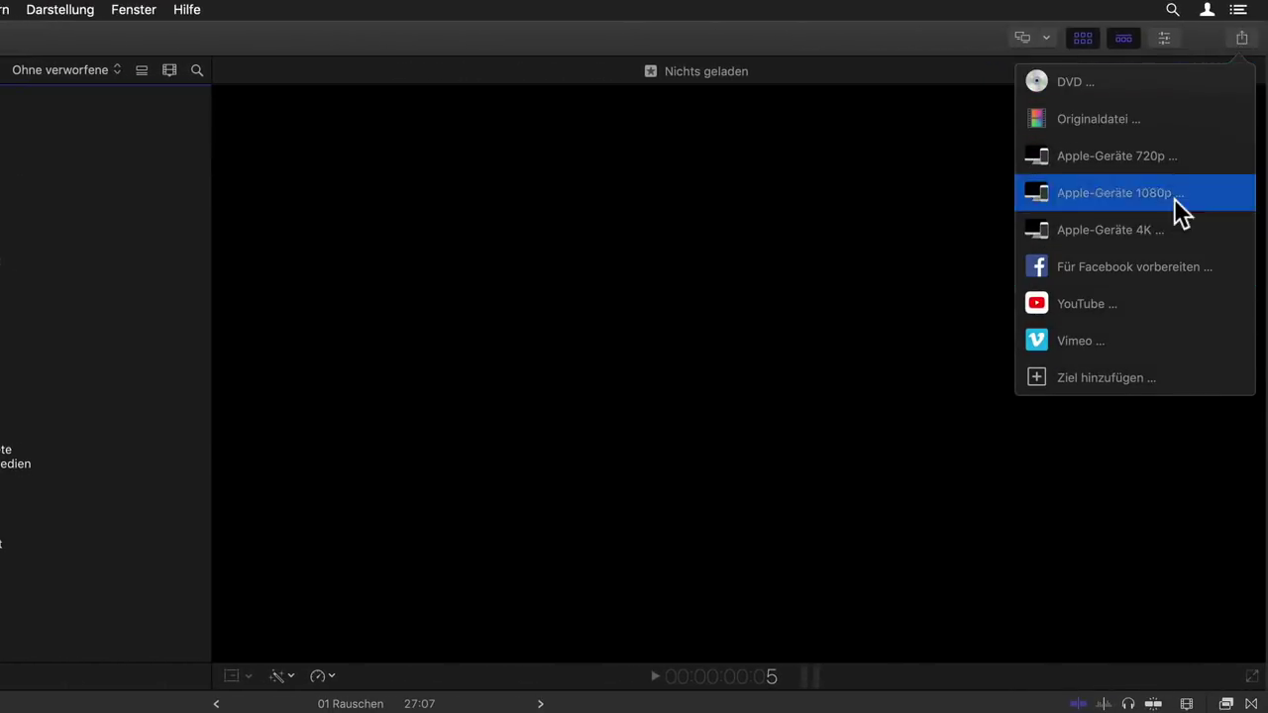
left_click(1174, 121)
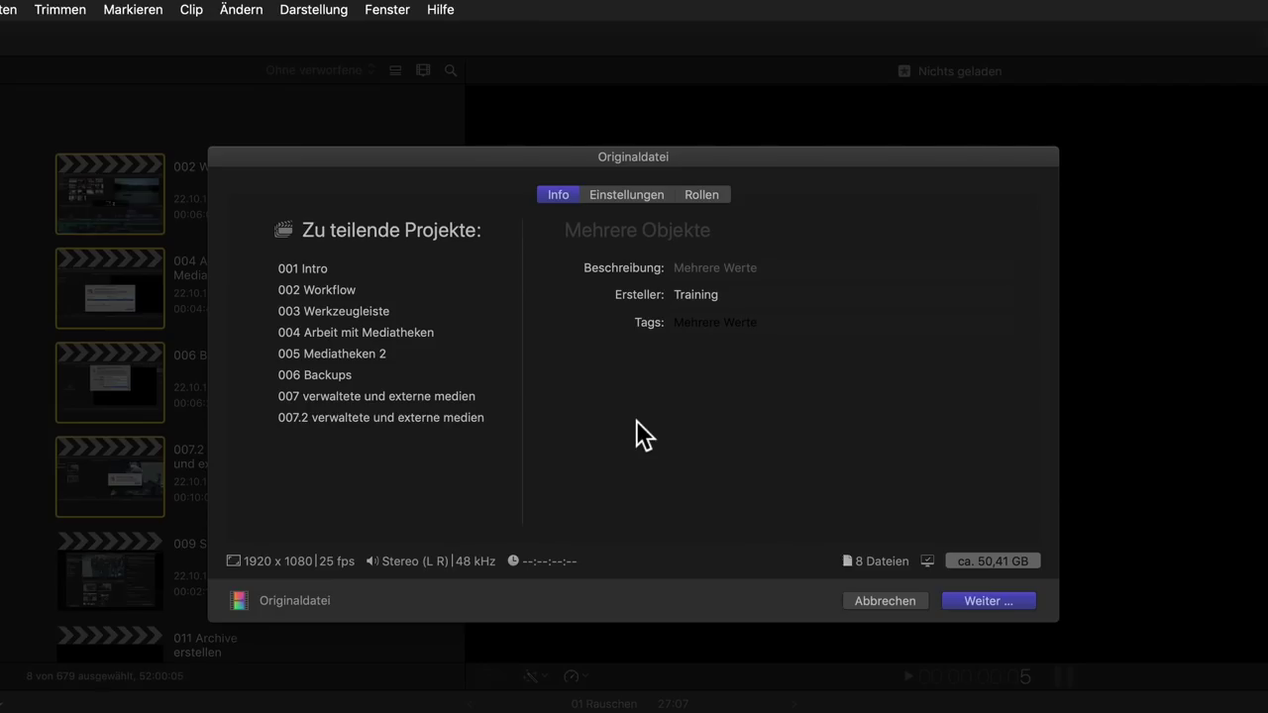
mouse_move(996, 557)
- Start the Originaldatei export and watch the running Freigaben jobs in Hintergrundaktionen
left_click(985, 600)
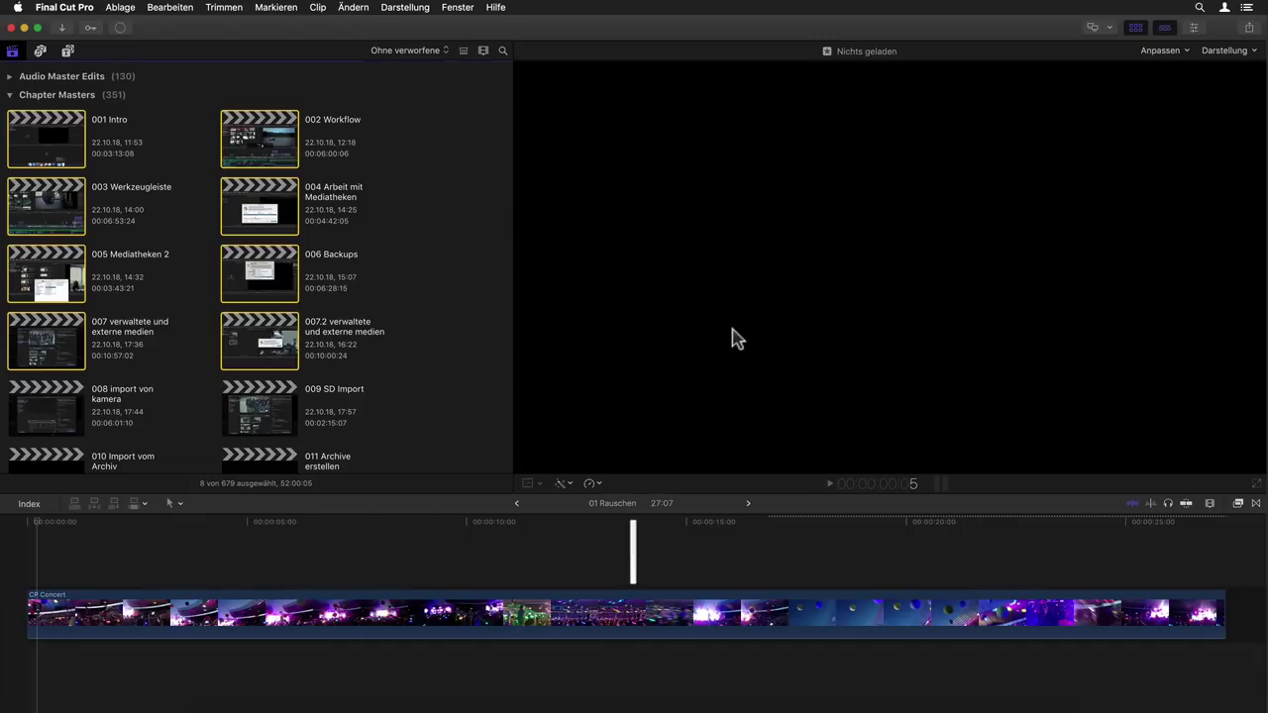
left_click(120, 28)
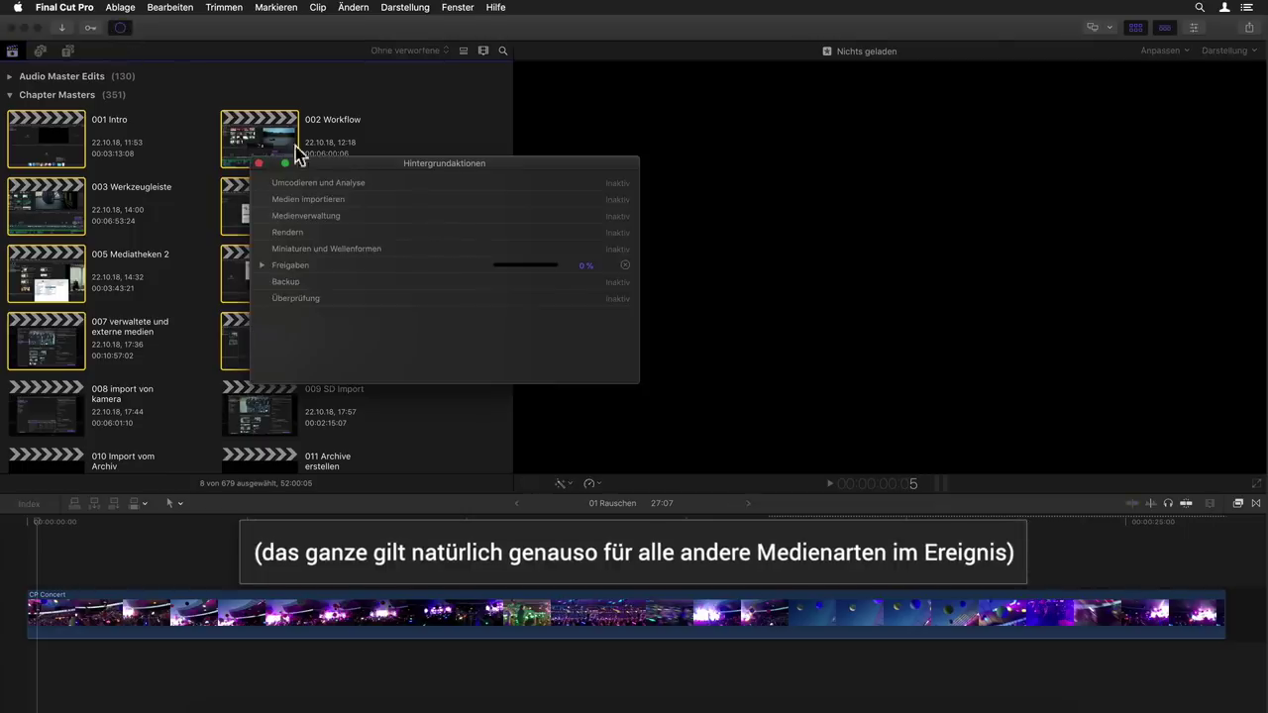
left_click(262, 265)
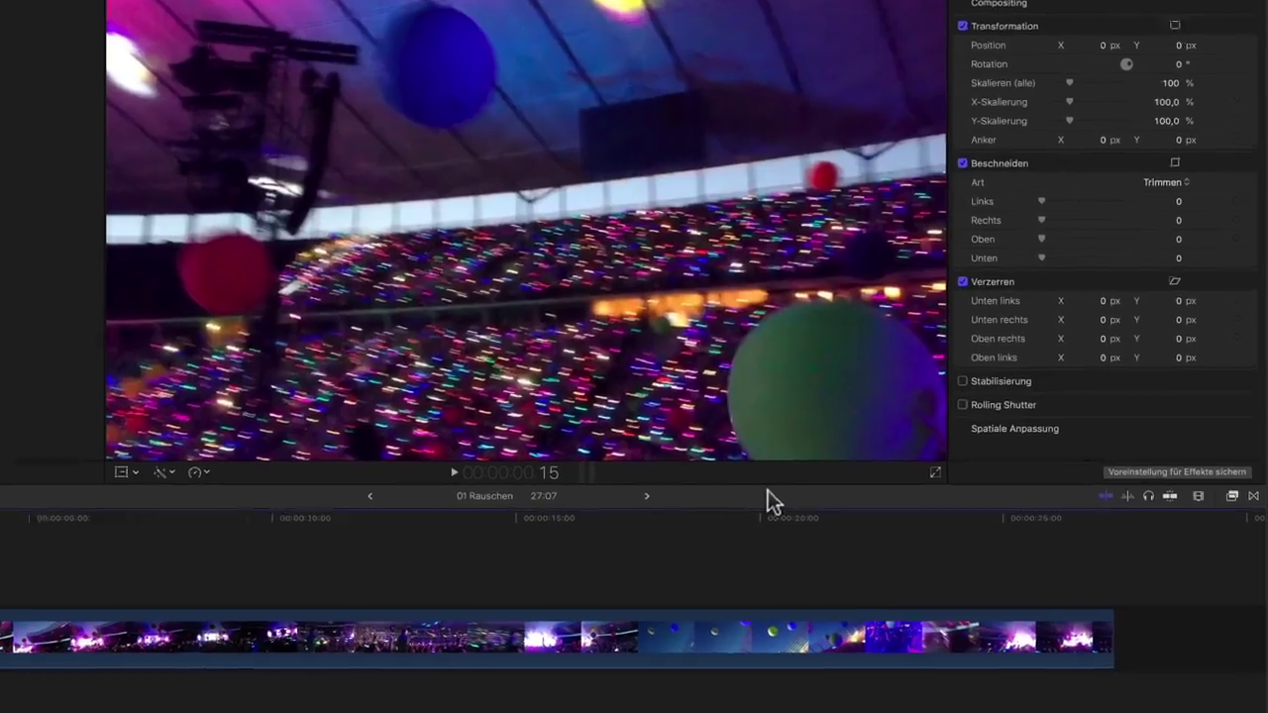
- Browse the 360° and Grundlagen effects and apply Störungen reduzieren to the CP Concert clip
left_click(1231, 496)
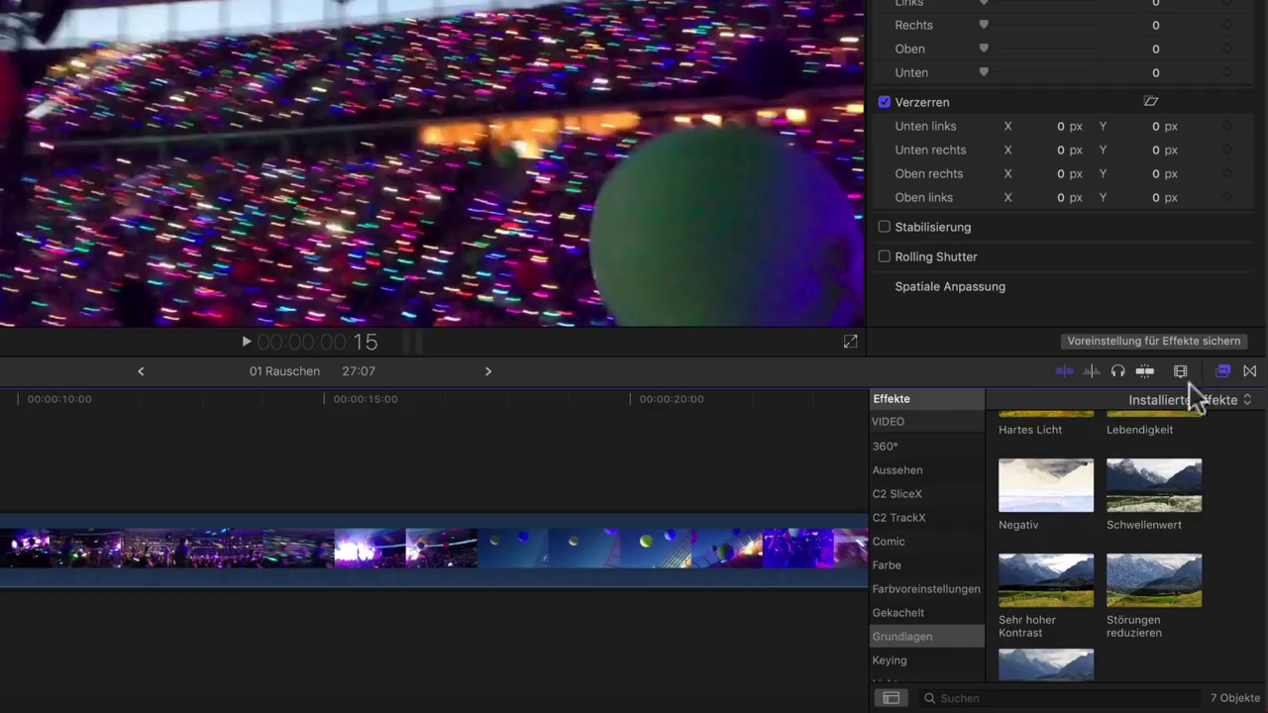
left_click(901, 447)
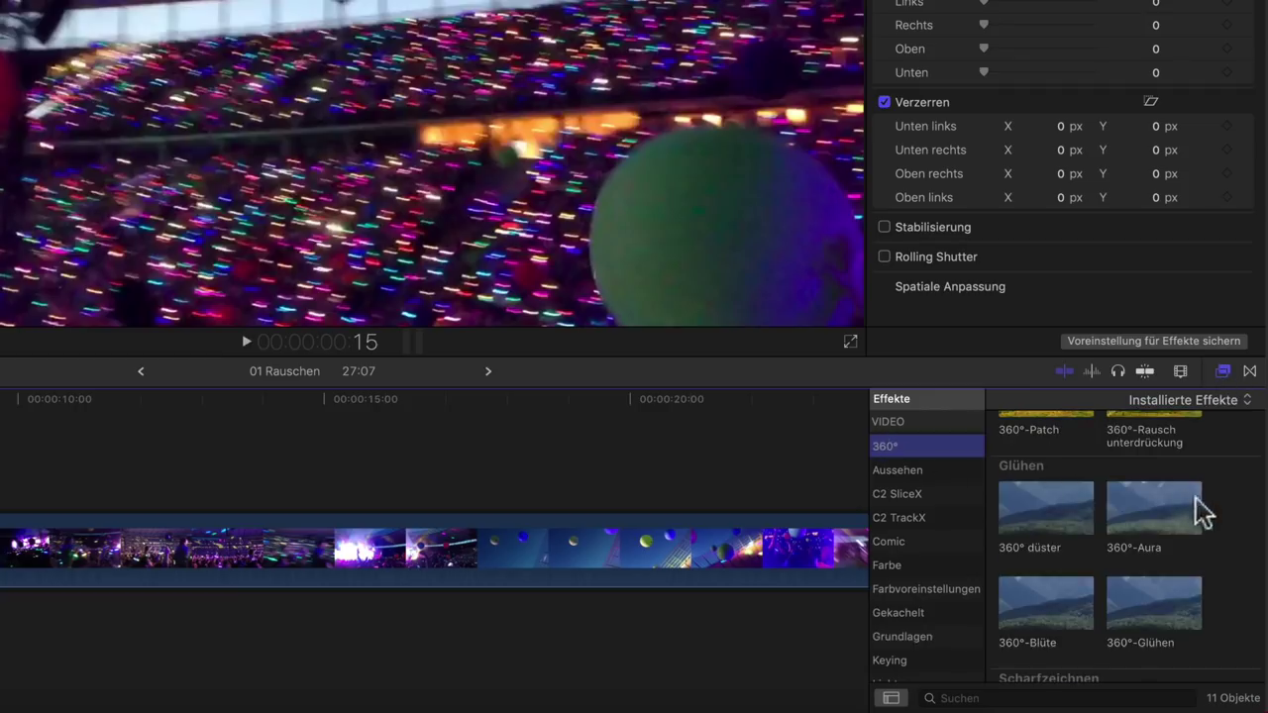
scroll(1213, 510, "up", 3)
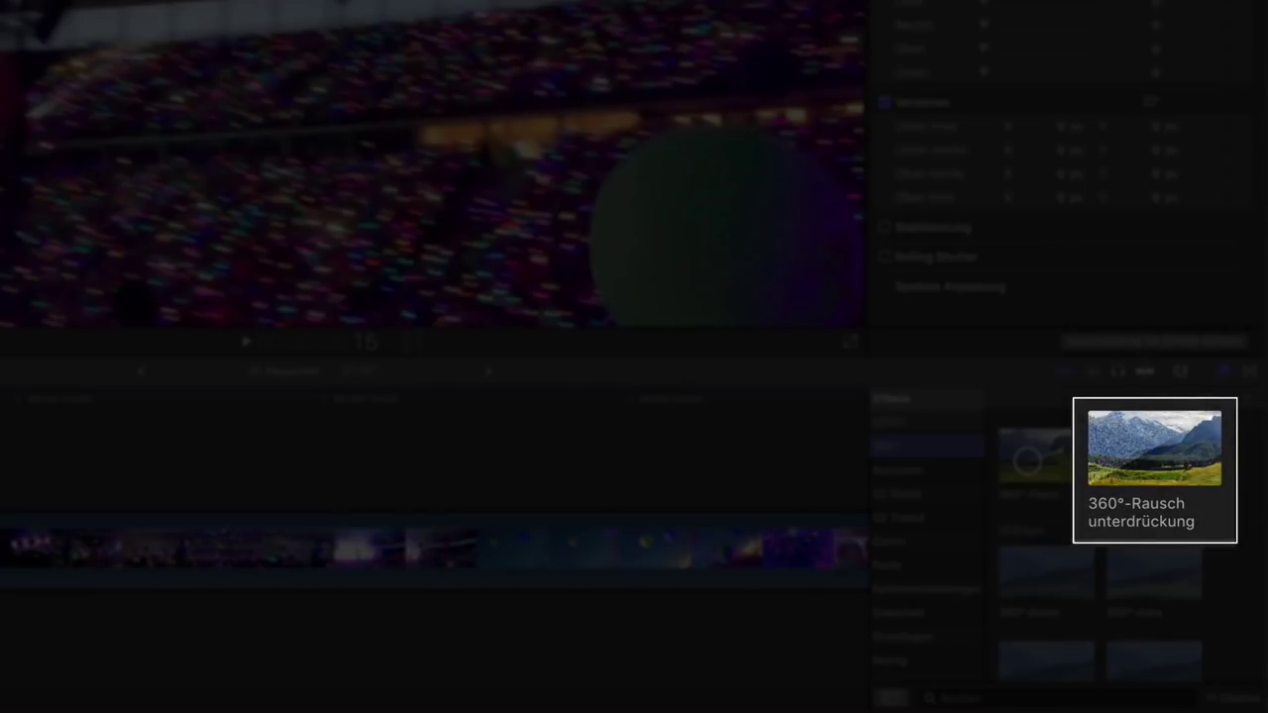
left_click(1170, 480)
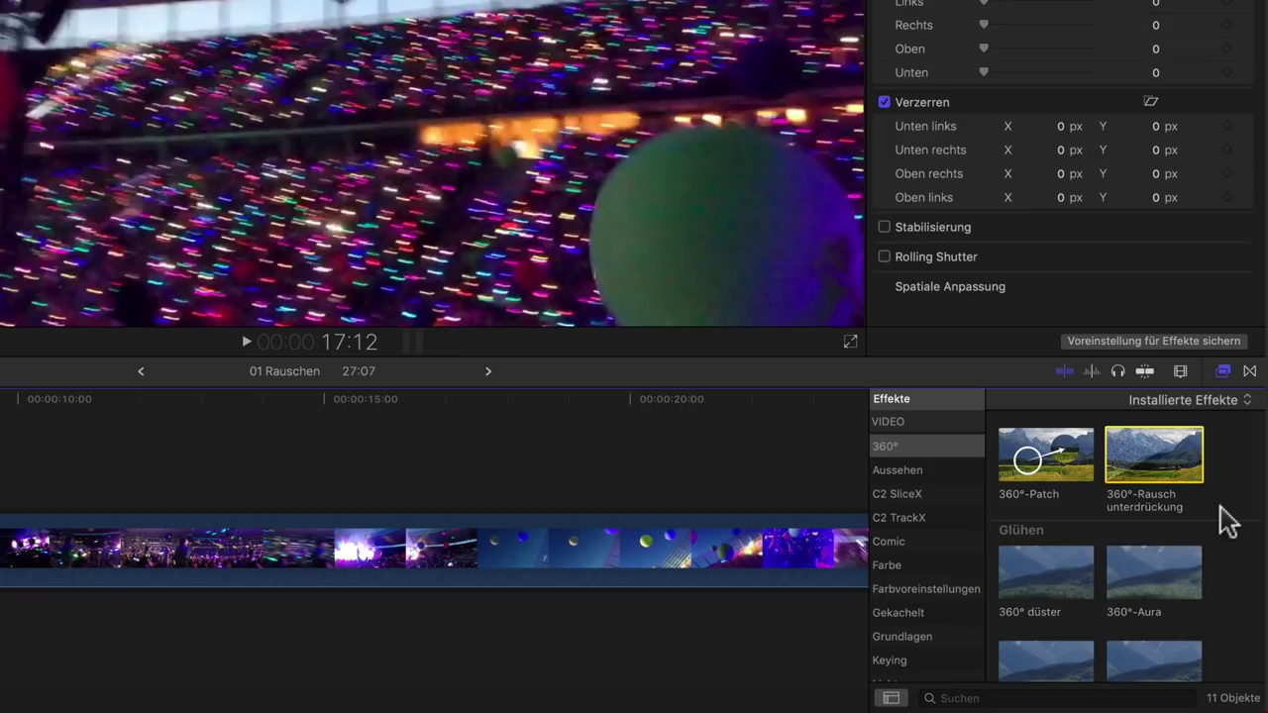
left_click(905, 636)
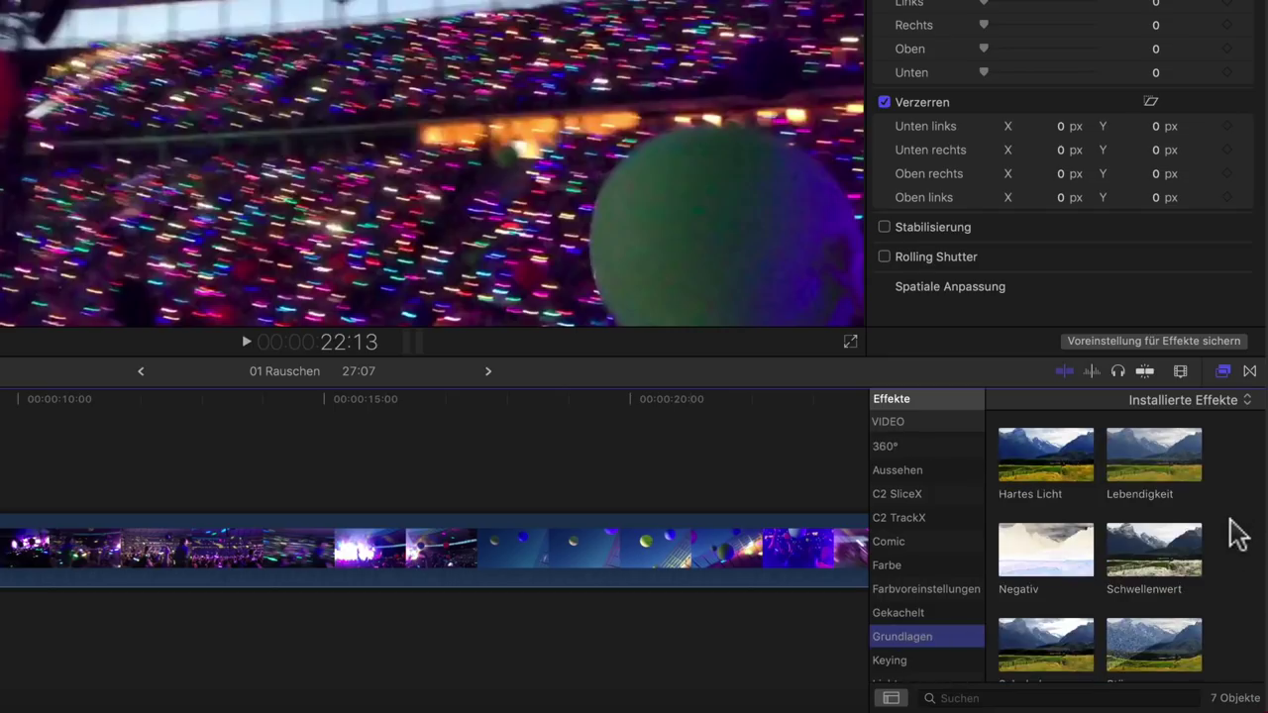
scroll(1238, 535, "down", 3)
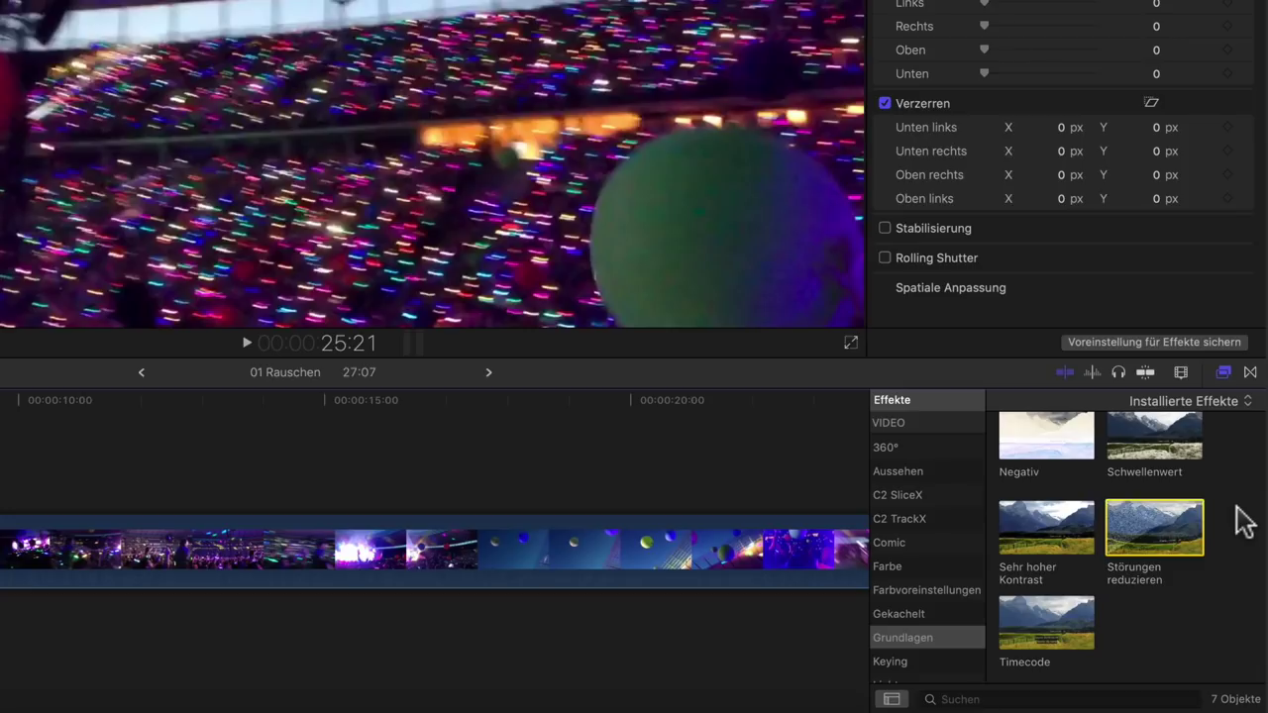
left_click_drag(1167, 529, 779, 543)
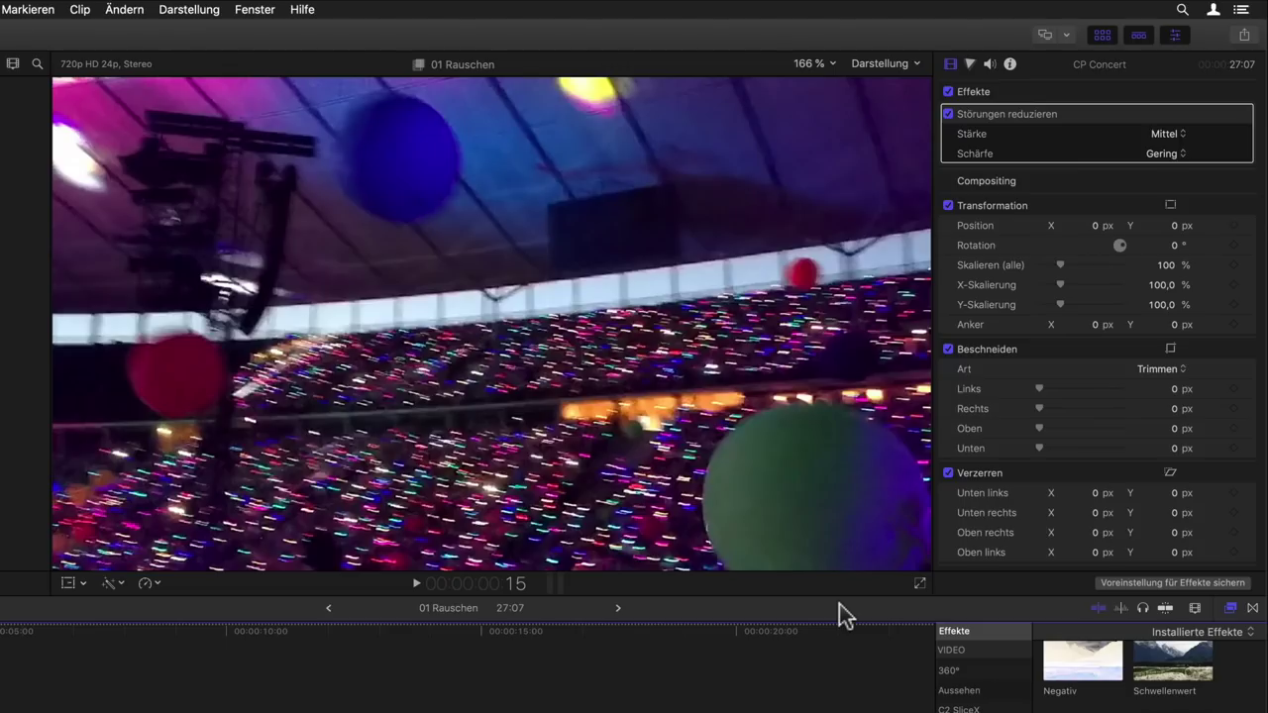
- Hide the effects browser and review the Stärke and Schärfe options, keeping Mittel and Gering
left_click(1230, 608)
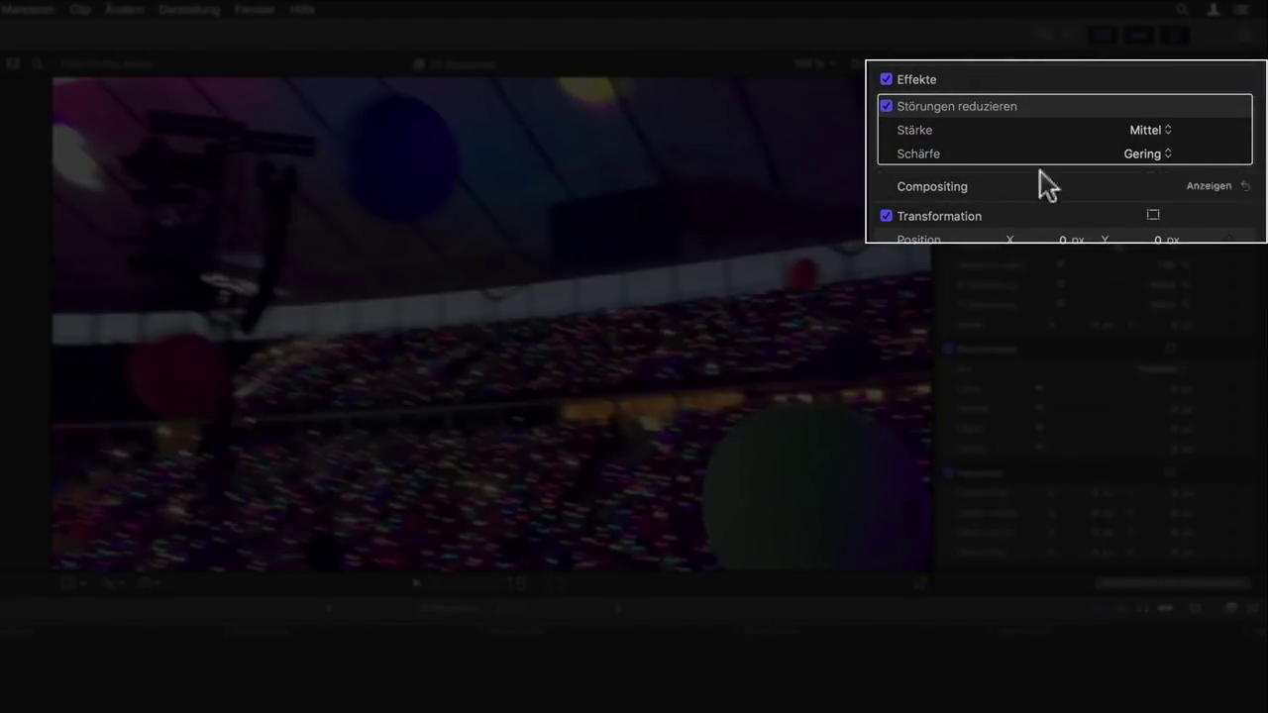
left_click(1165, 129)
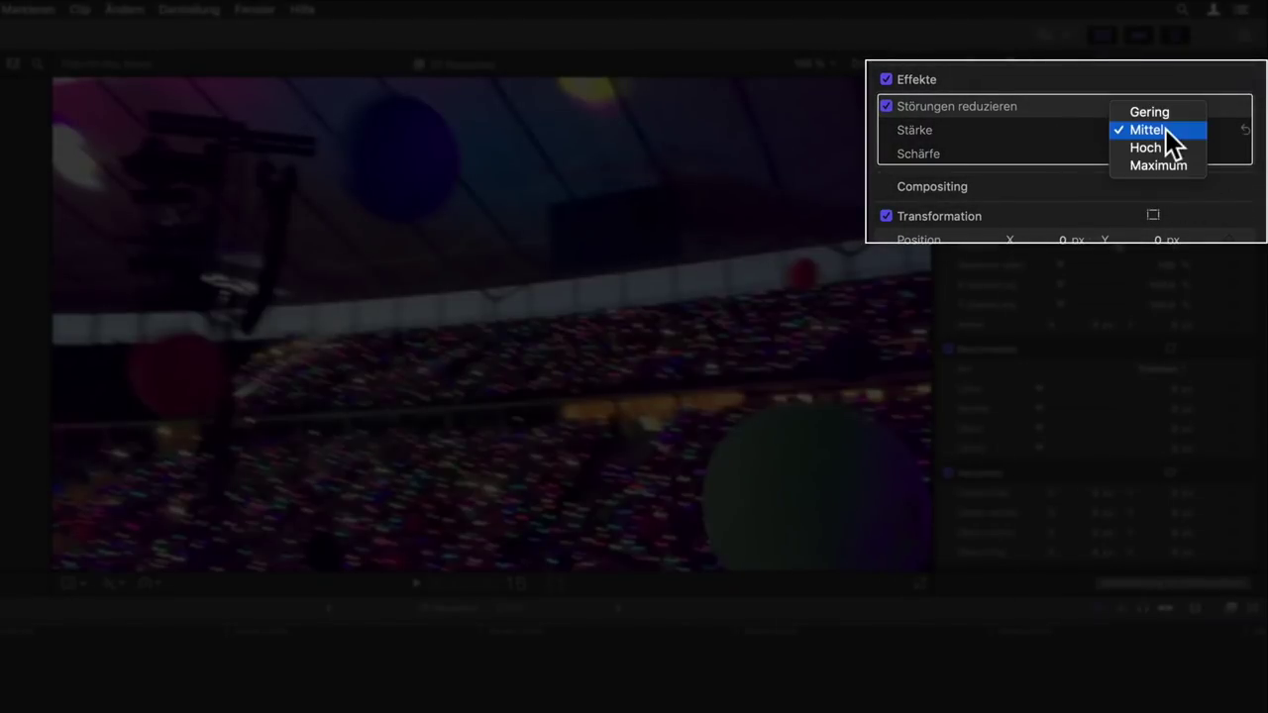
left_click(1092, 149)
left_click(1128, 154)
left_click(1133, 157)
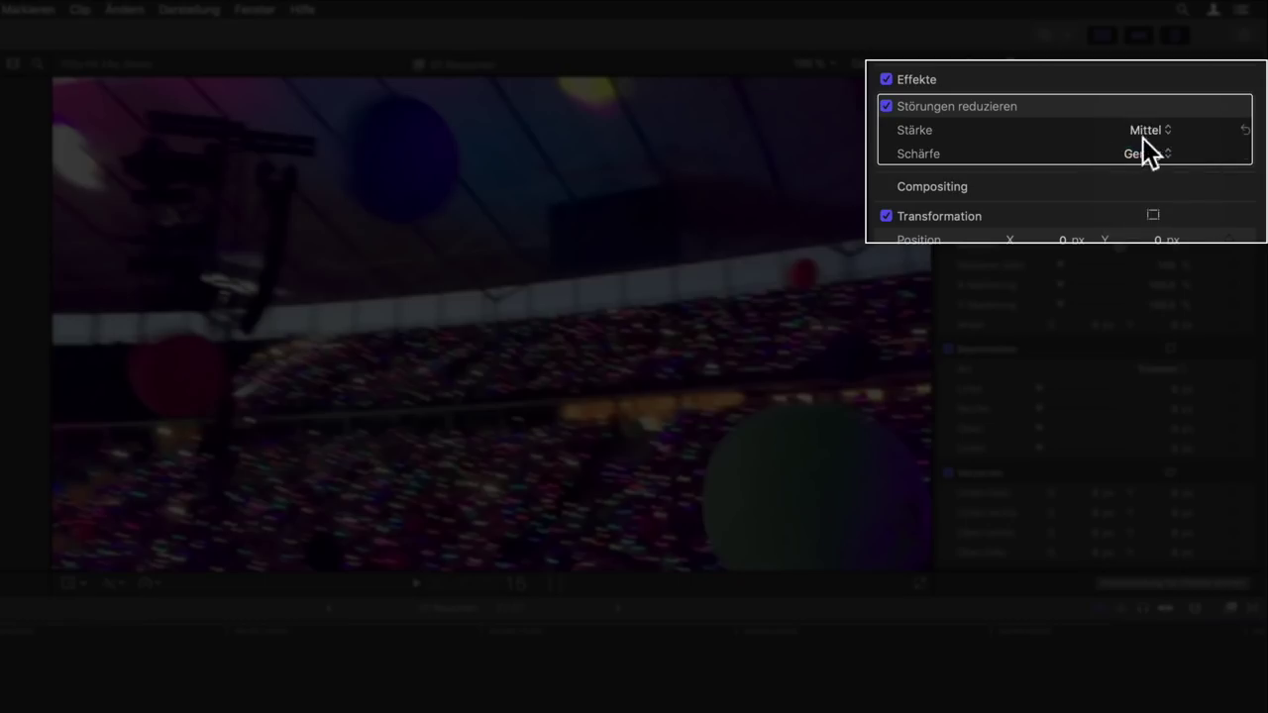
left_click(1156, 134)
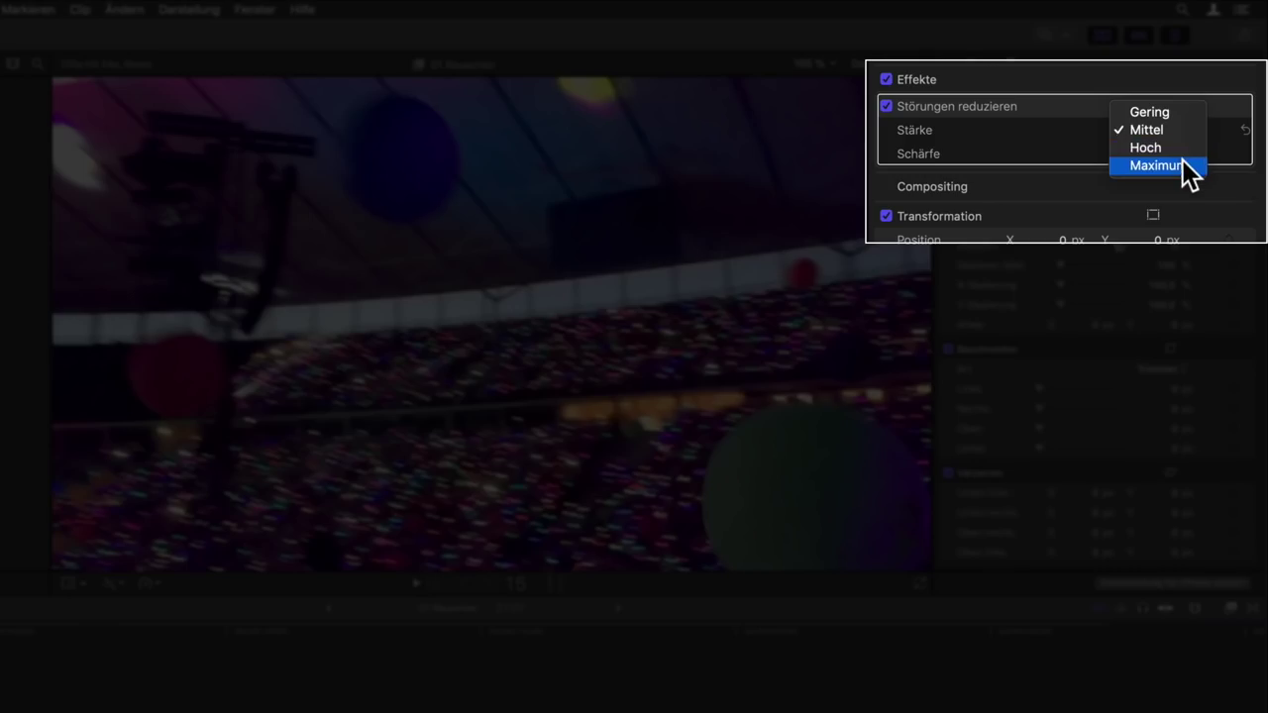
left_click(1056, 165)
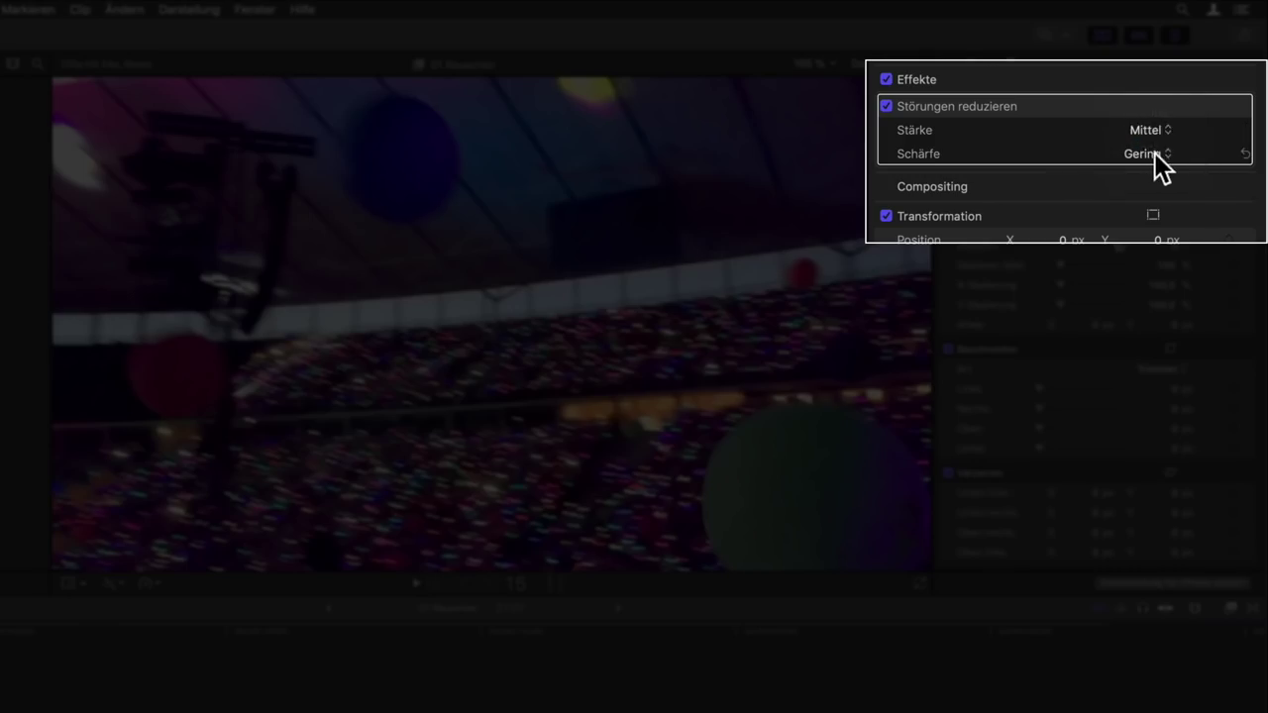
left_click(1154, 153)
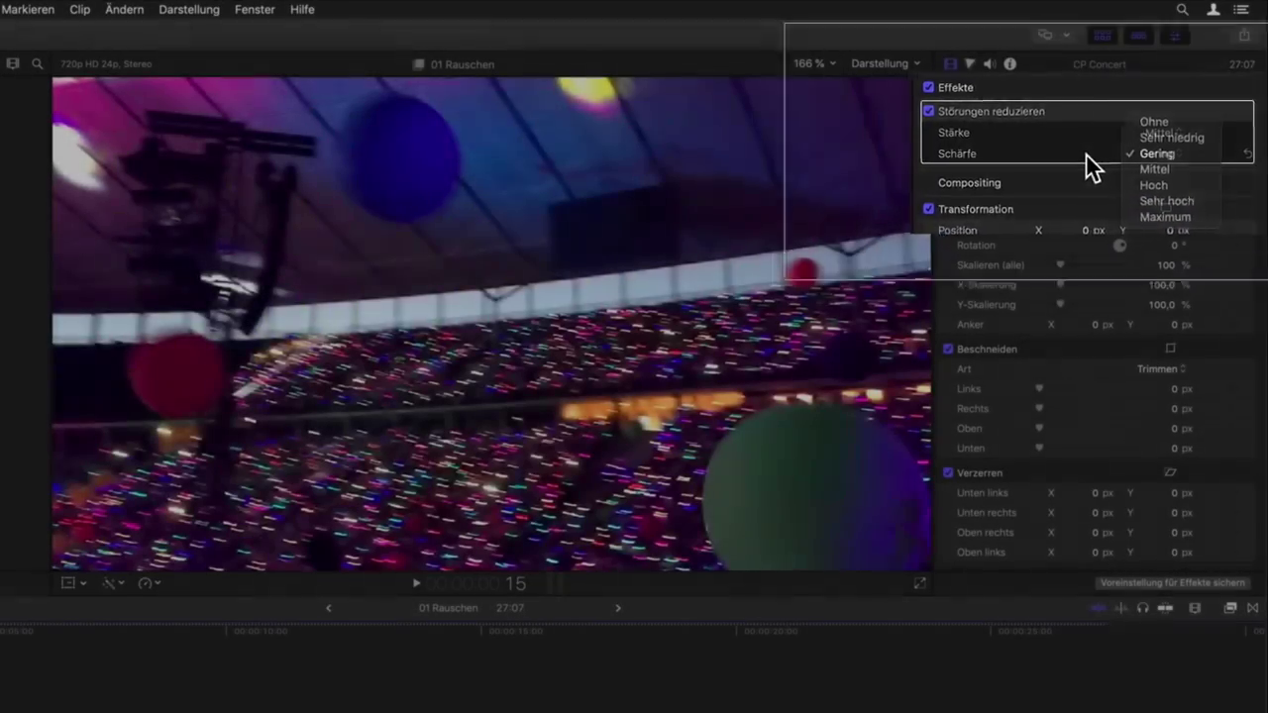
left_click(1099, 164)
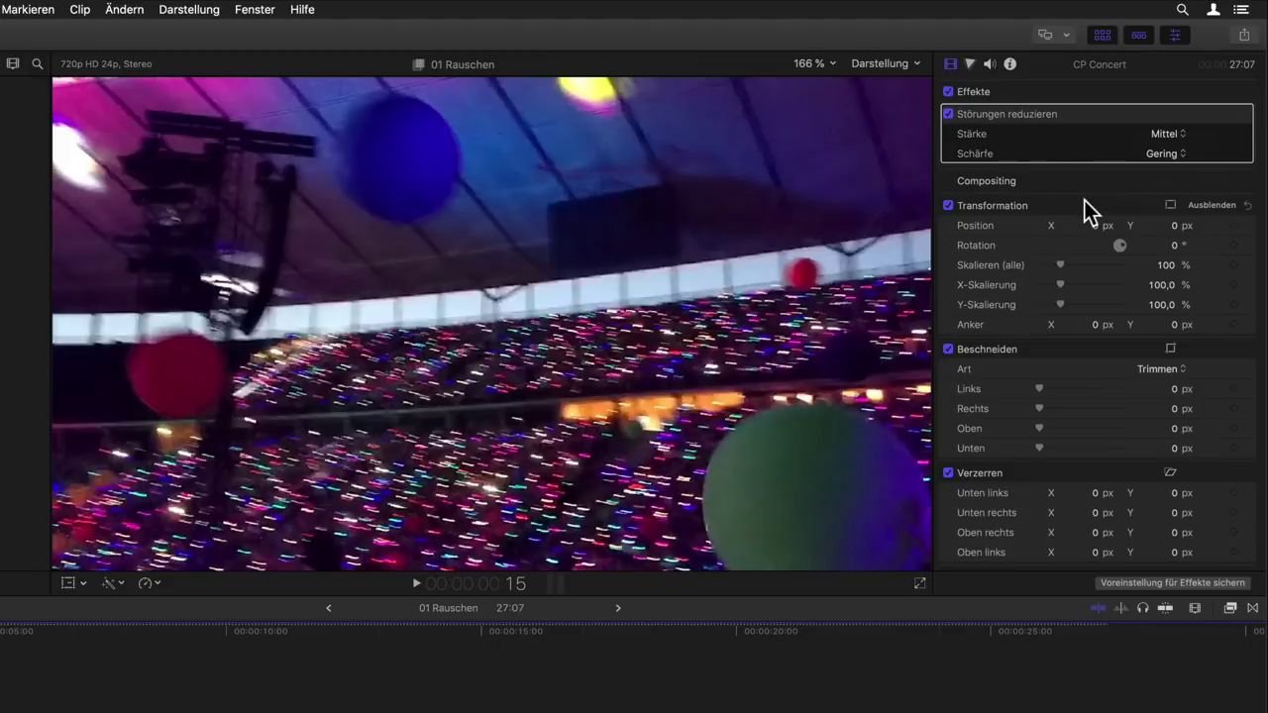
- Move to the balloon frame at 18:21 and compare noise reduction off and on, leaving it enabled
left_click_drag(544, 624, 574, 687)
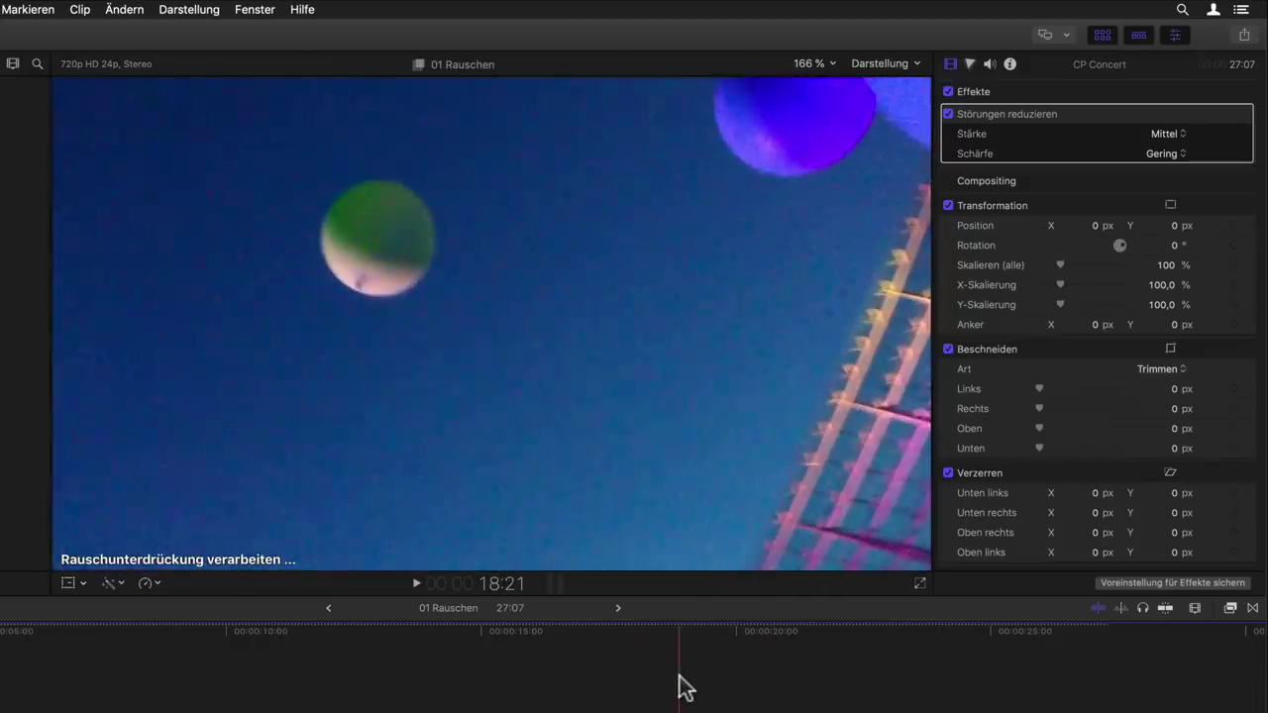
left_click(678, 687)
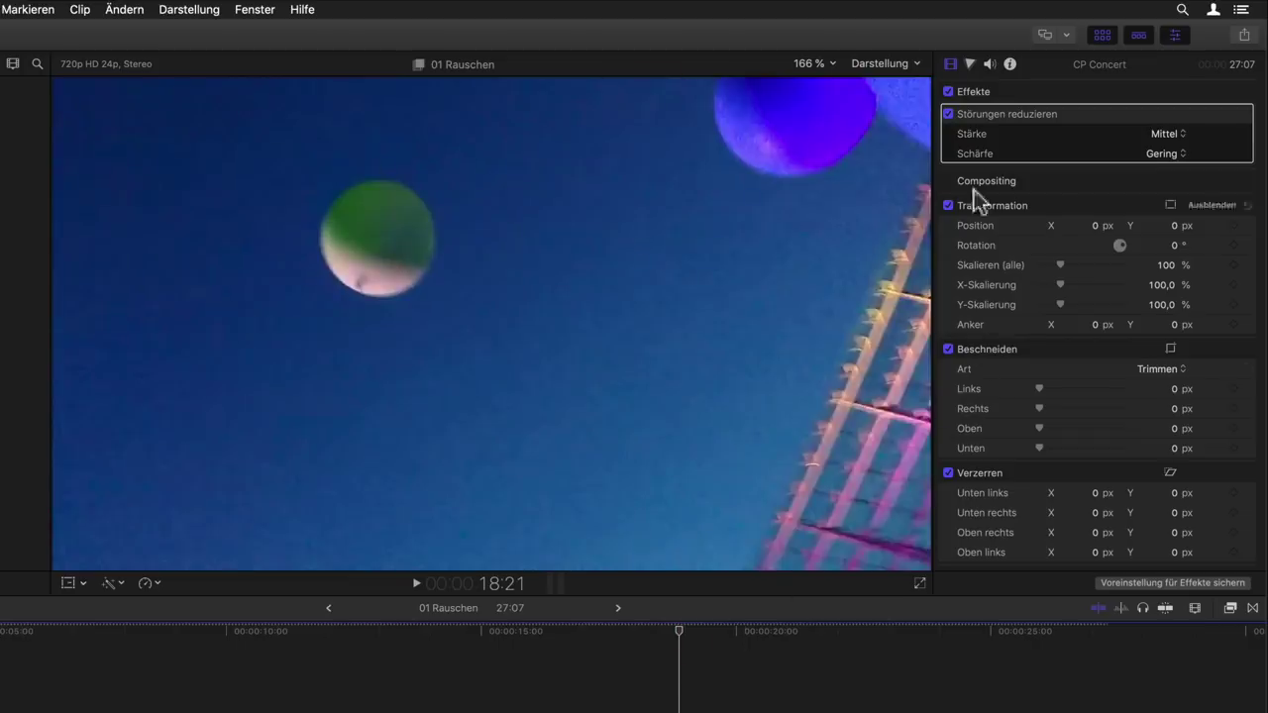
left_click(949, 115)
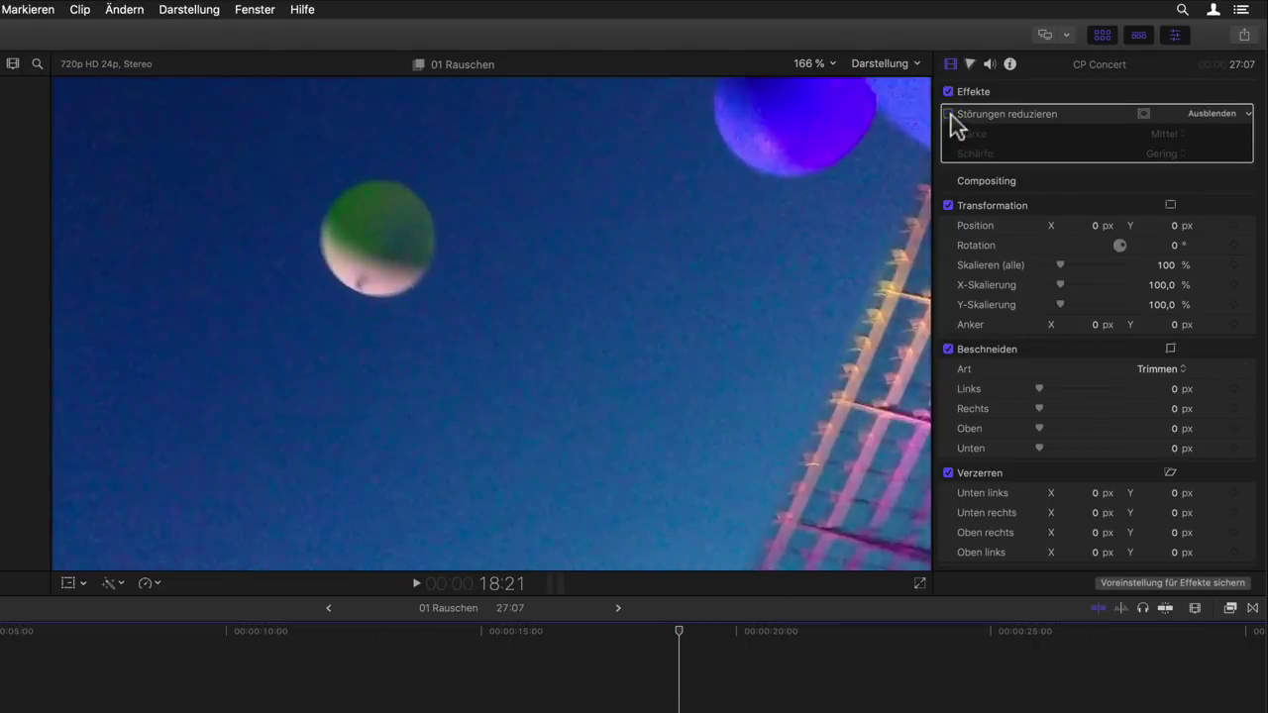
left_click(949, 115)
left_click(948, 115)
left_click(949, 115)
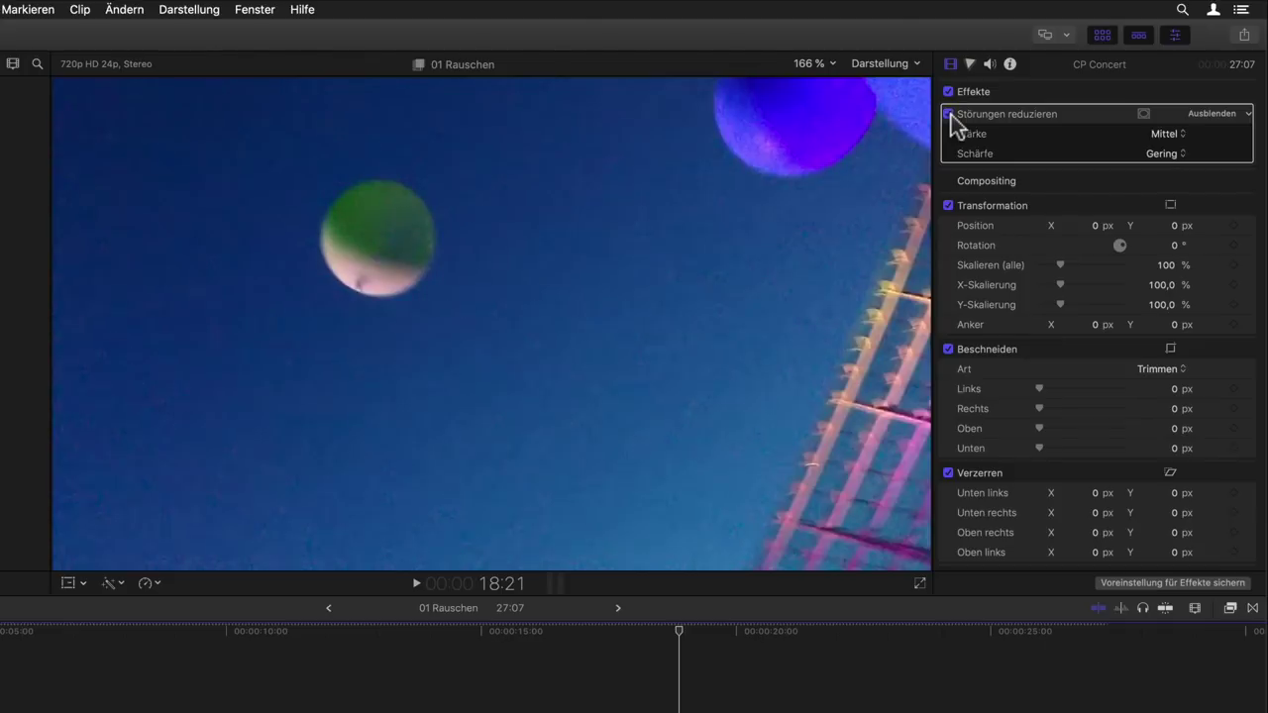
left_click(949, 115)
left_click(949, 115)
- Raise the noise reduction strength to Hoch, then to Maximum
left_click(1164, 134)
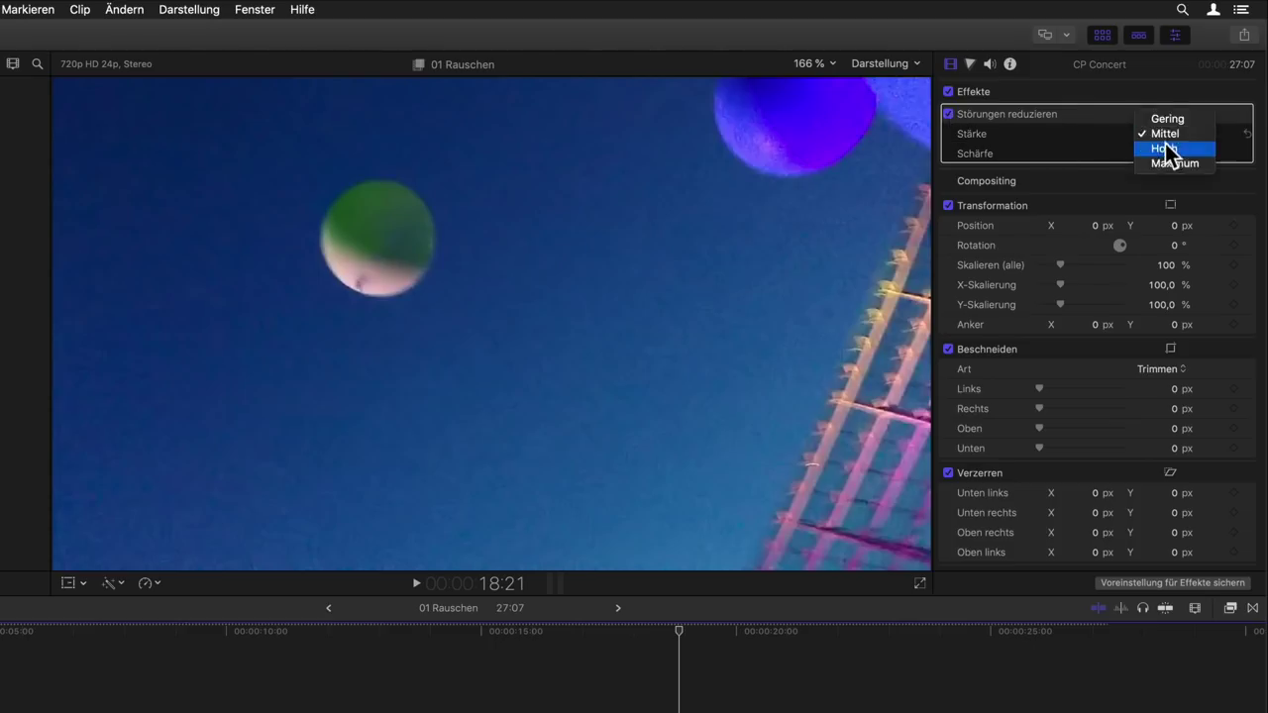
left_click(1161, 146)
left_click(1163, 135)
left_click(1162, 140)
left_click(1159, 140)
left_click(1158, 145)
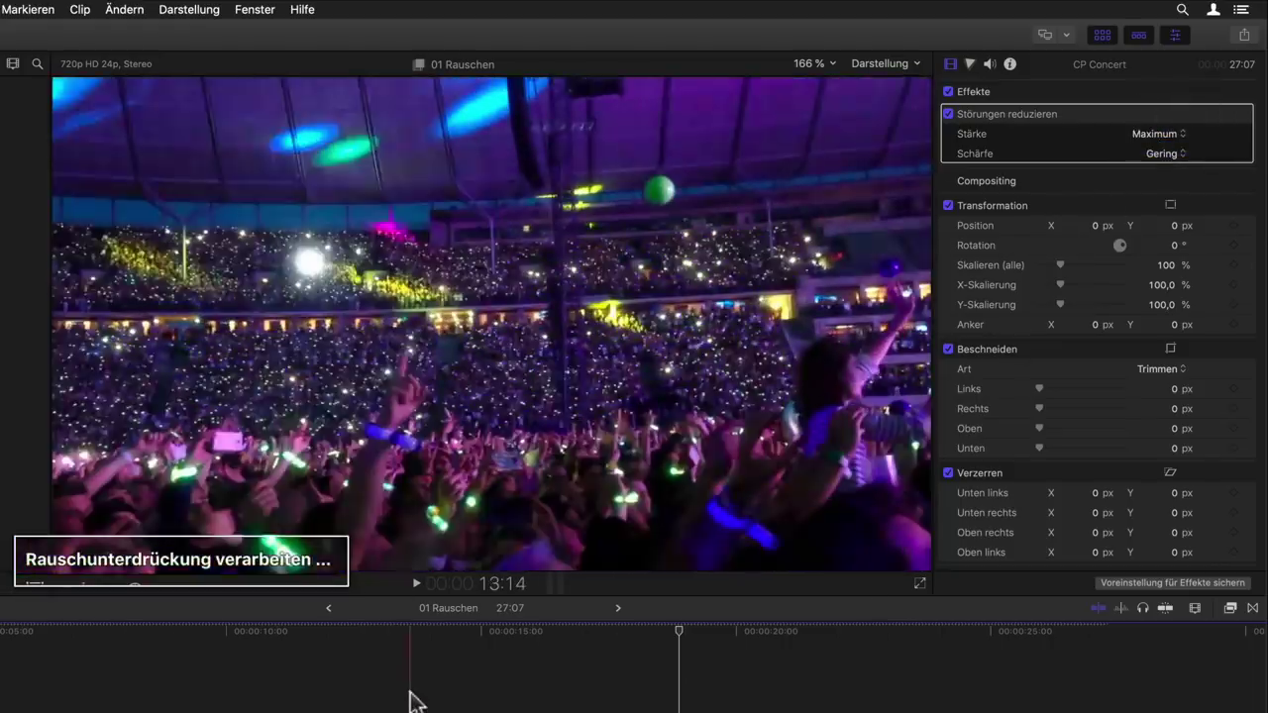
- Preview the result at earlier concert and balloon frames, ending on 19:05
left_click(410, 693)
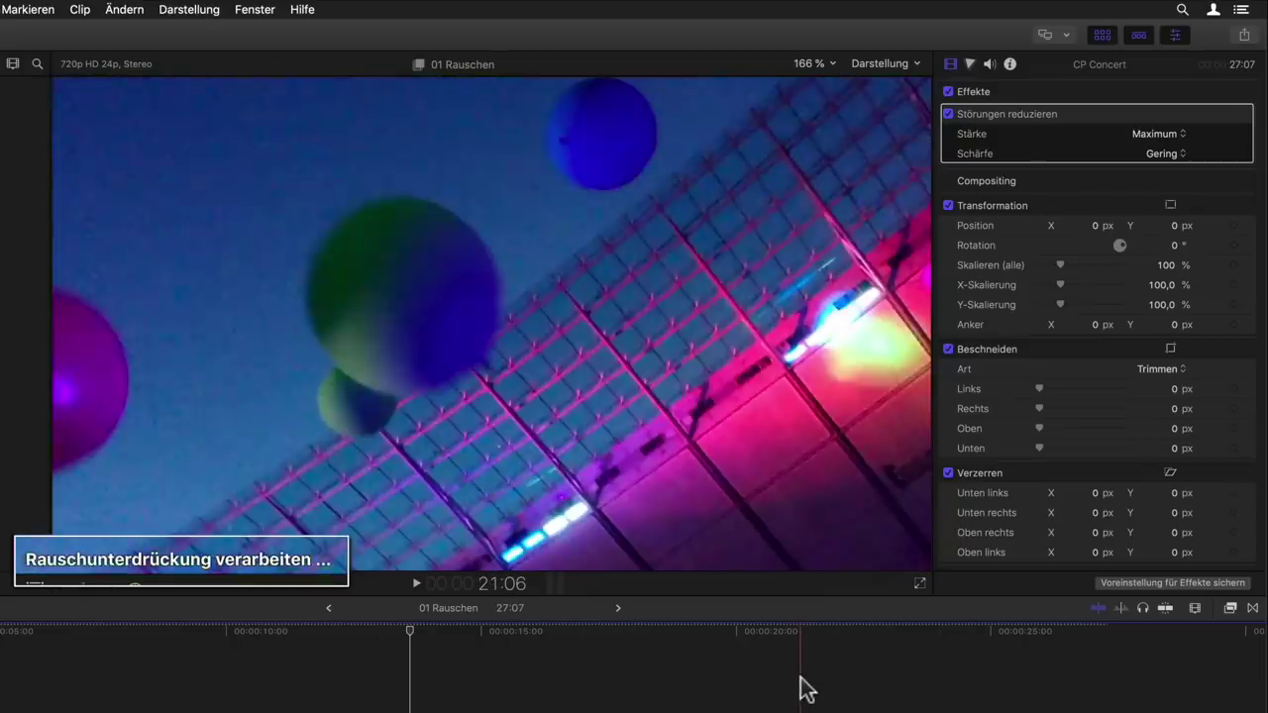
left_click(800, 688)
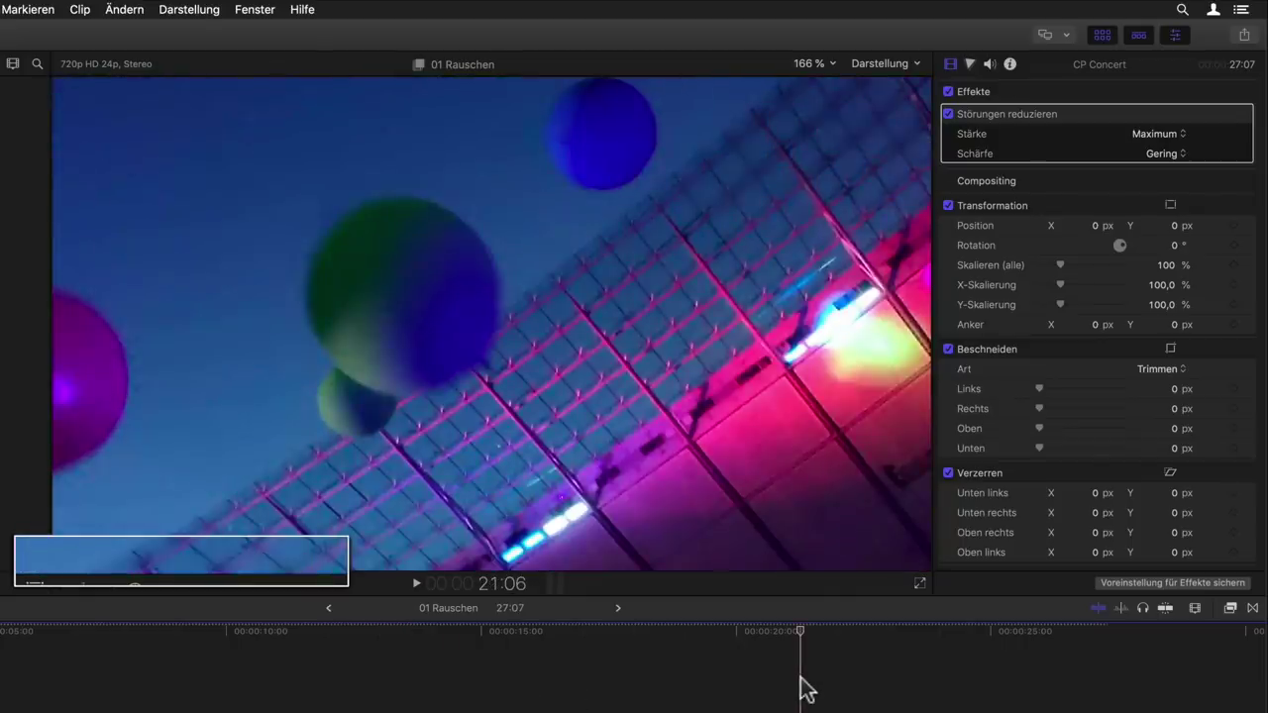
left_click(674, 688)
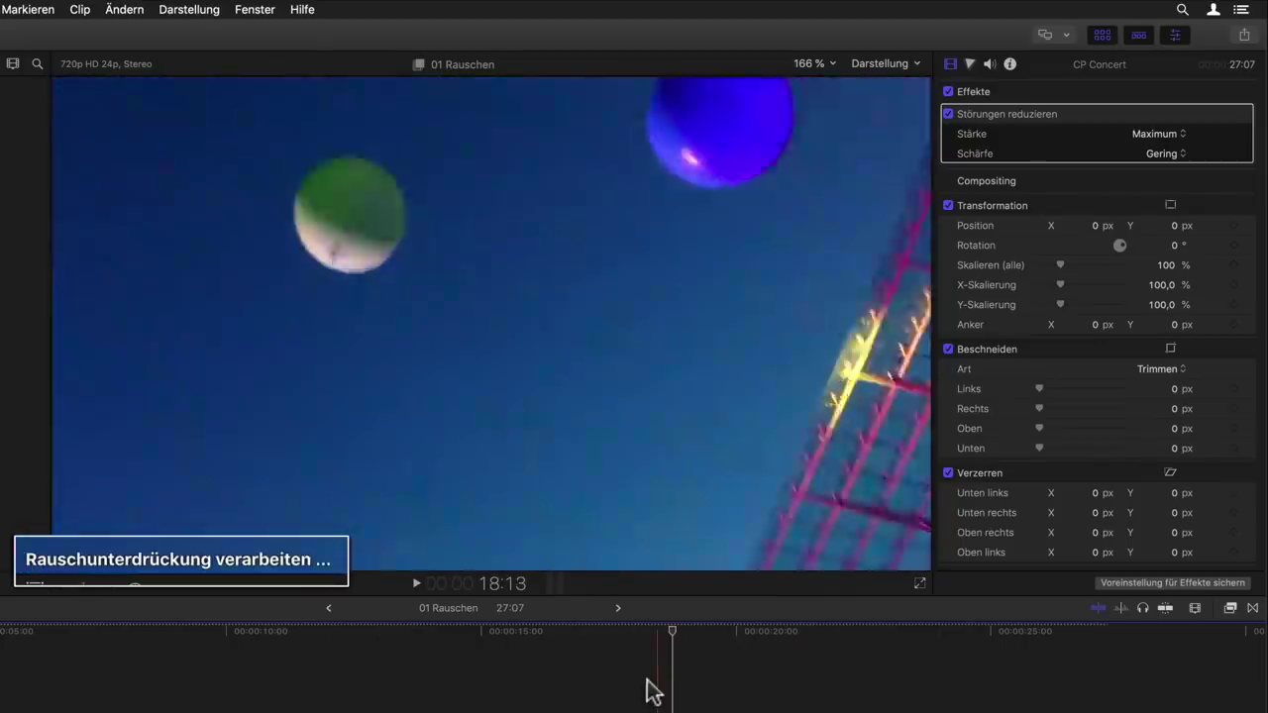
left_click(696, 688)
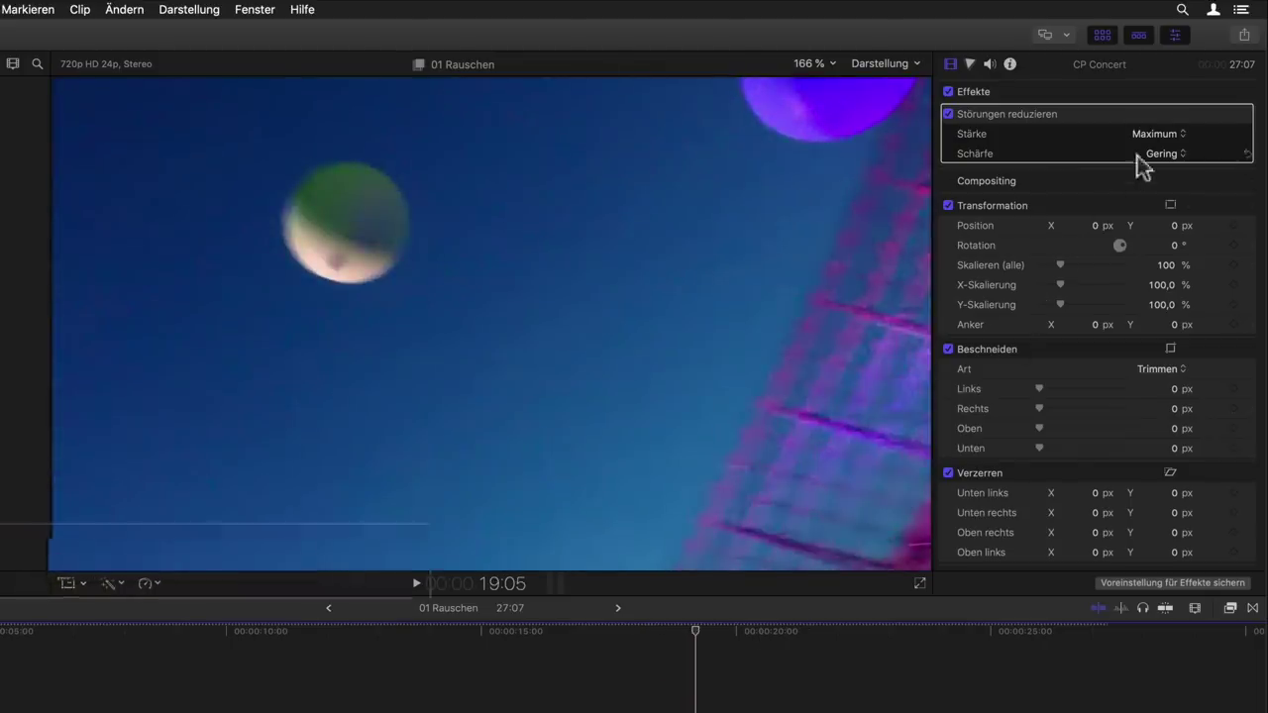
- Cycle the strength through Maximum and Hoch before returning it to Mittel
left_click(1149, 136)
left_click(1151, 104)
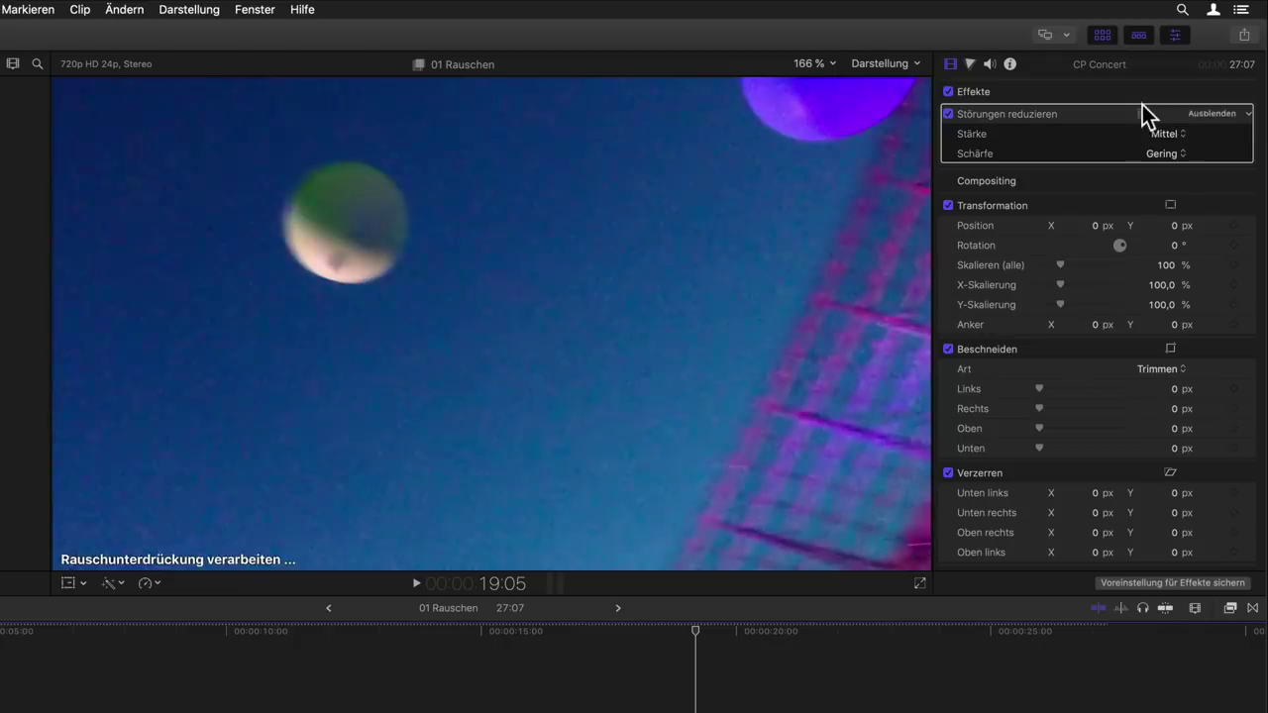
left_click(1156, 135)
left_click(1161, 159)
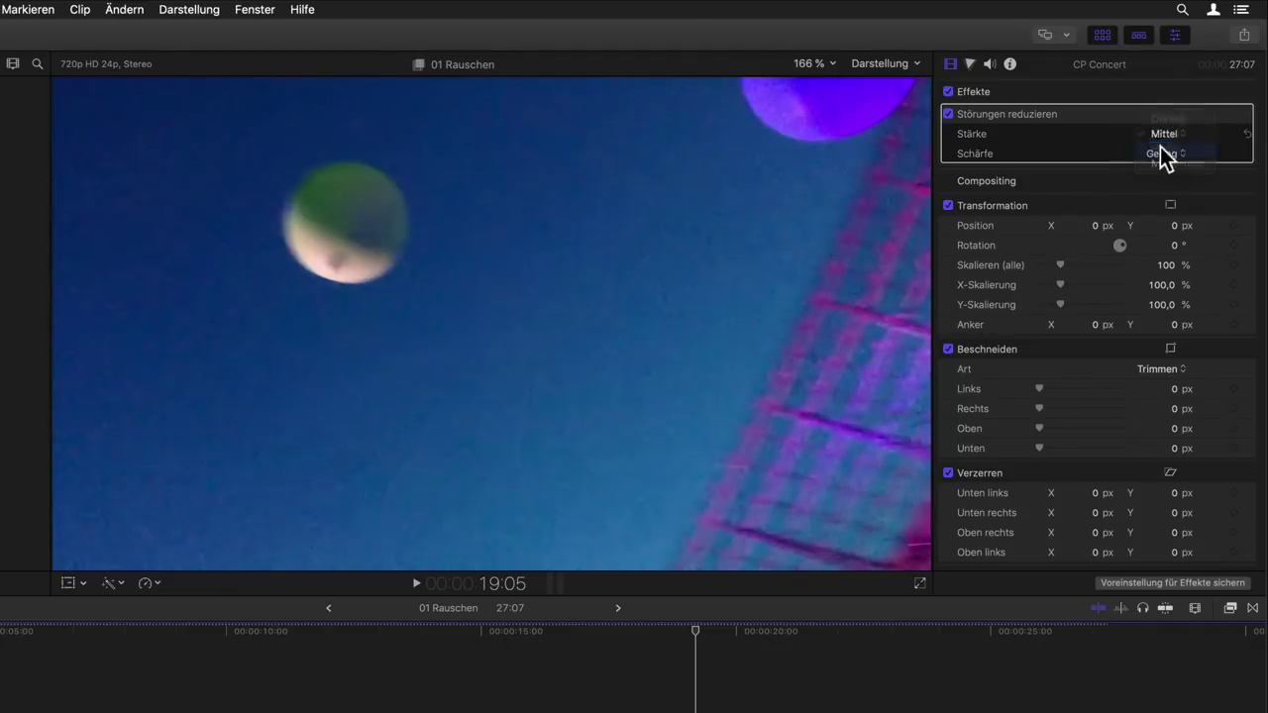
left_click(1161, 140)
left_click(1161, 153)
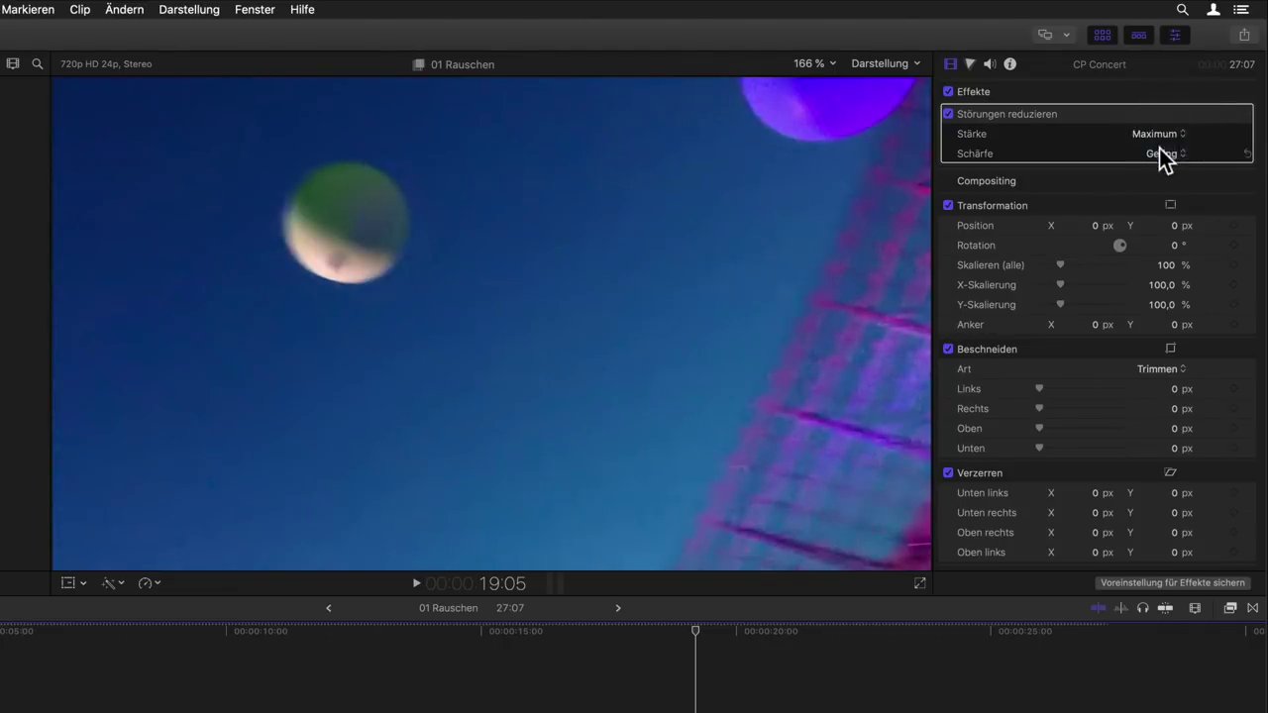
left_click(1160, 138)
left_click(1160, 124)
left_click(1162, 135)
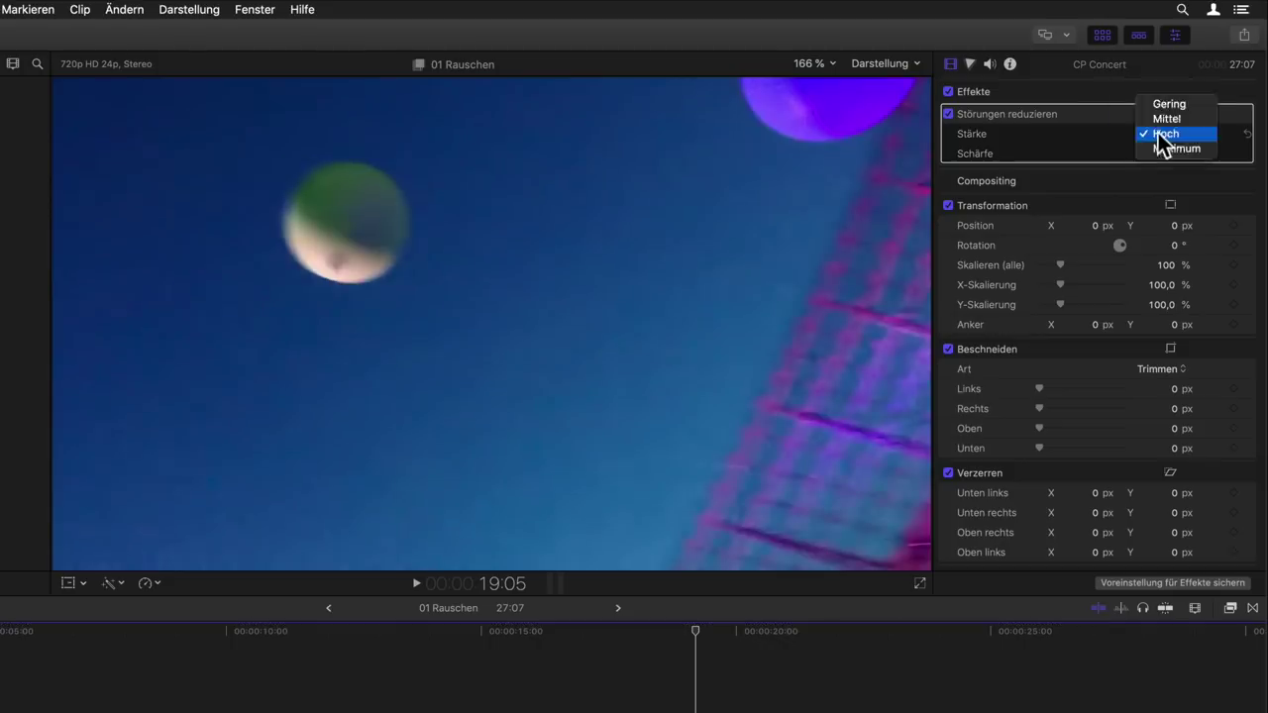
left_click(1161, 118)
left_click(1160, 139)
left_click(1160, 133)
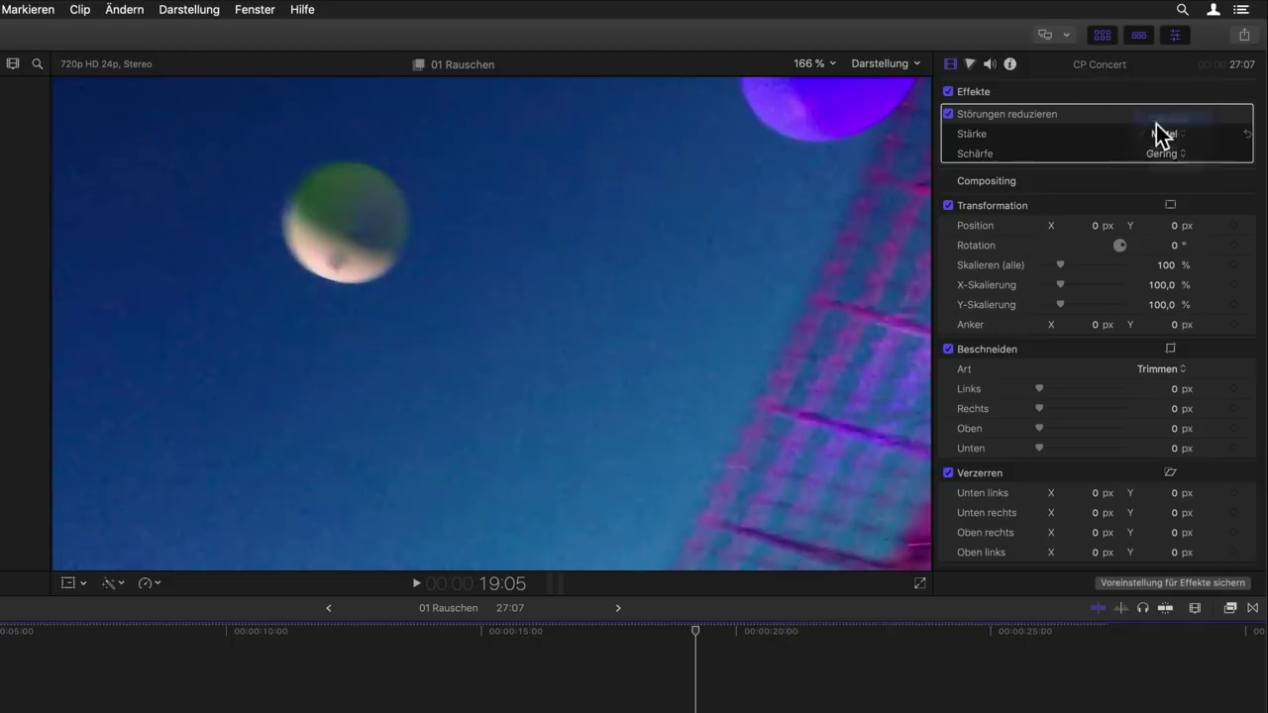
left_click(1156, 132)
- Try the Maximum and Mittel strengths, then settle Störungen reduzieren on Stärke Hoch
left_click(1155, 146)
left_click(1155, 136)
left_click(1155, 143)
left_click(1158, 135)
left_click(1155, 144)
left_click(1156, 136)
left_click(1155, 122)
left_click(1151, 134)
left_click(1152, 124)
left_click(1152, 134)
left_click(1150, 141)
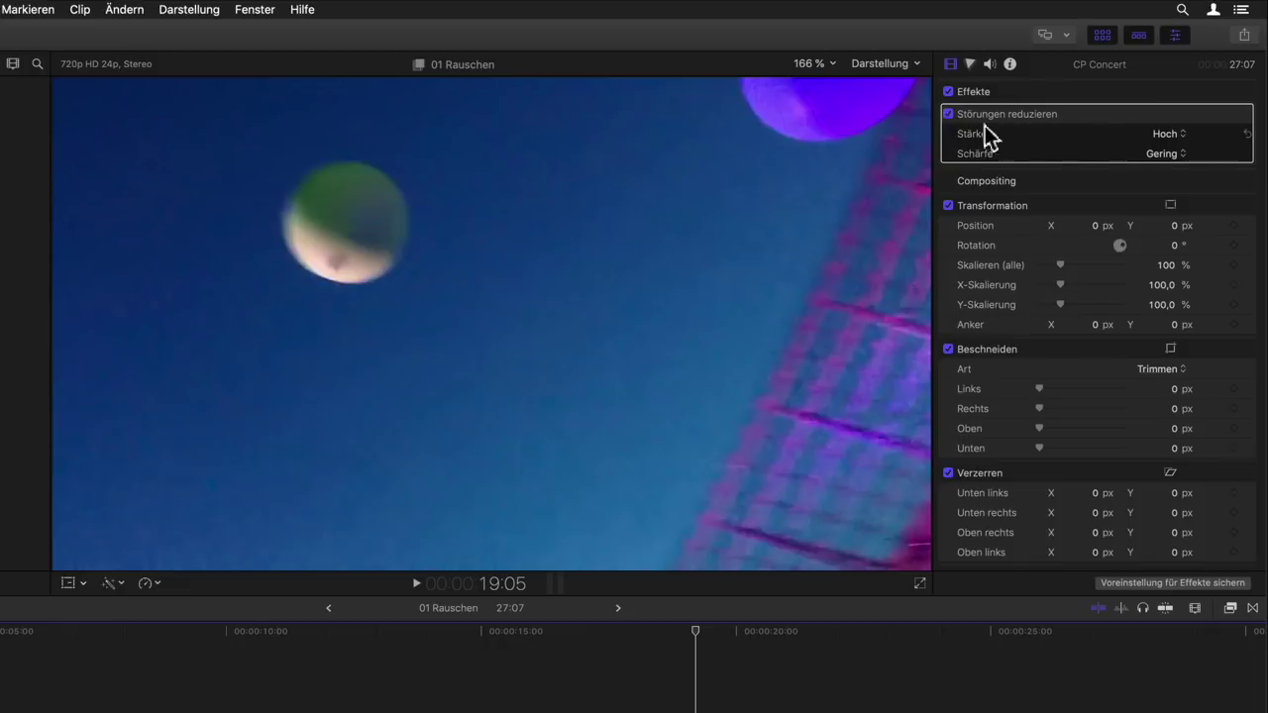
- Switch noise reduction off and back on to compare the noise
left_click(947, 114)
left_click(948, 114)
left_click(948, 113)
left_click(947, 114)
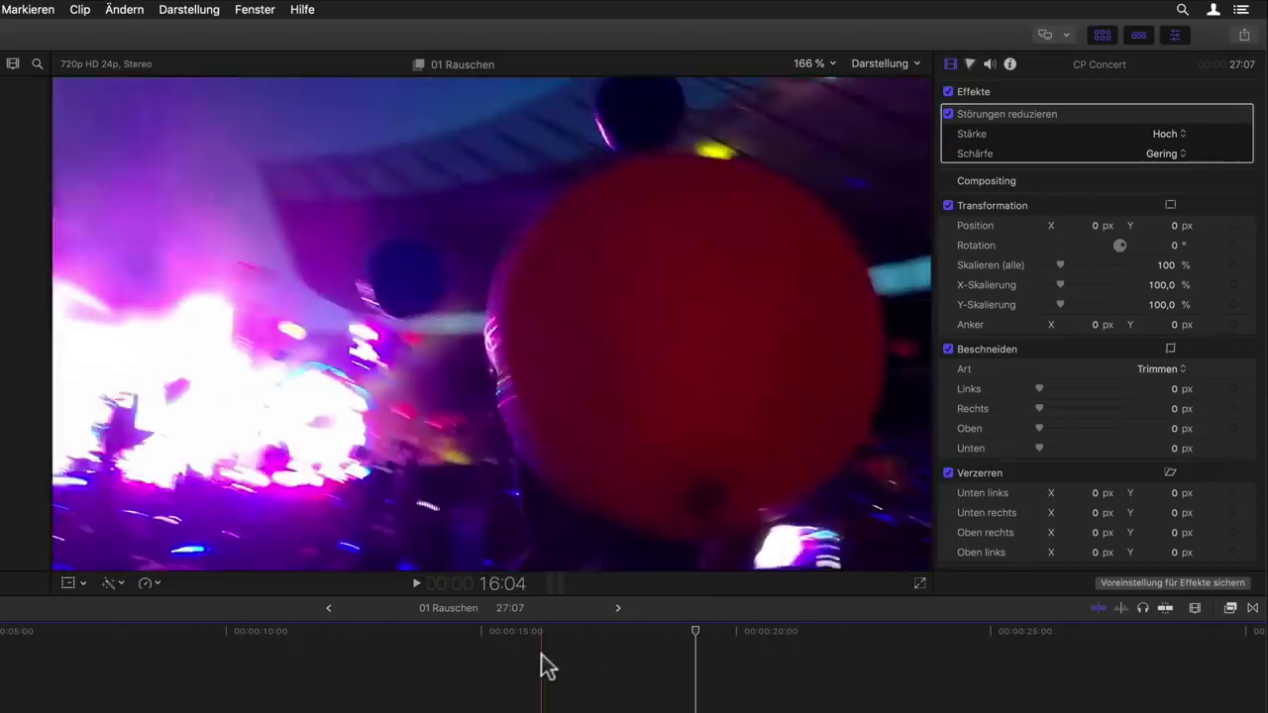
- Play back the balloon section from about 16:04, pausing and resuming around 18:17
left_click(543, 664)
key("space")
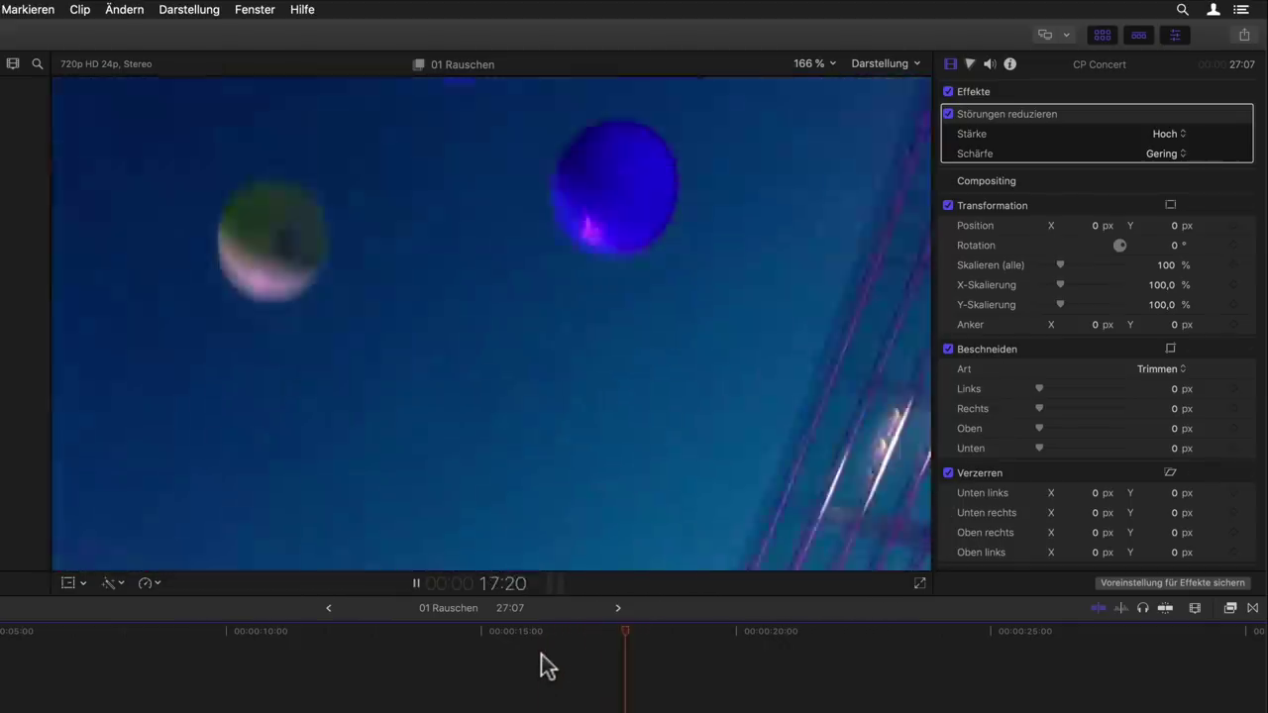
key("space")
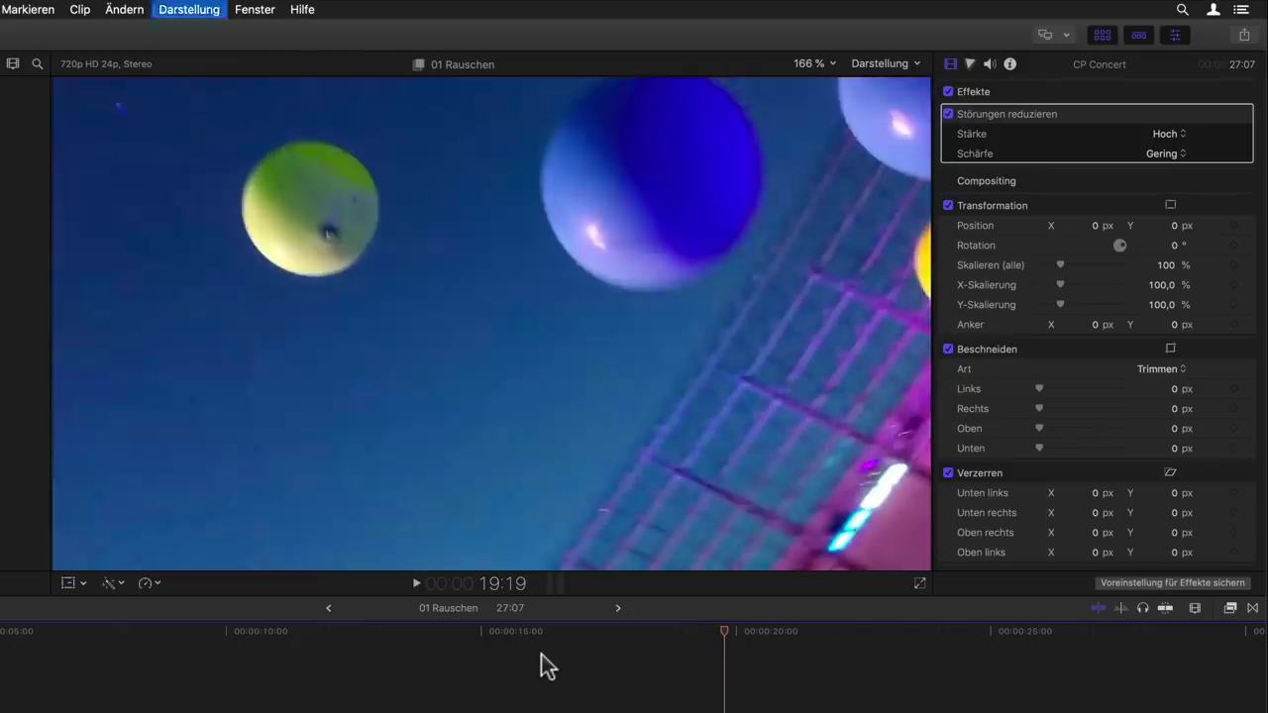
key("space")
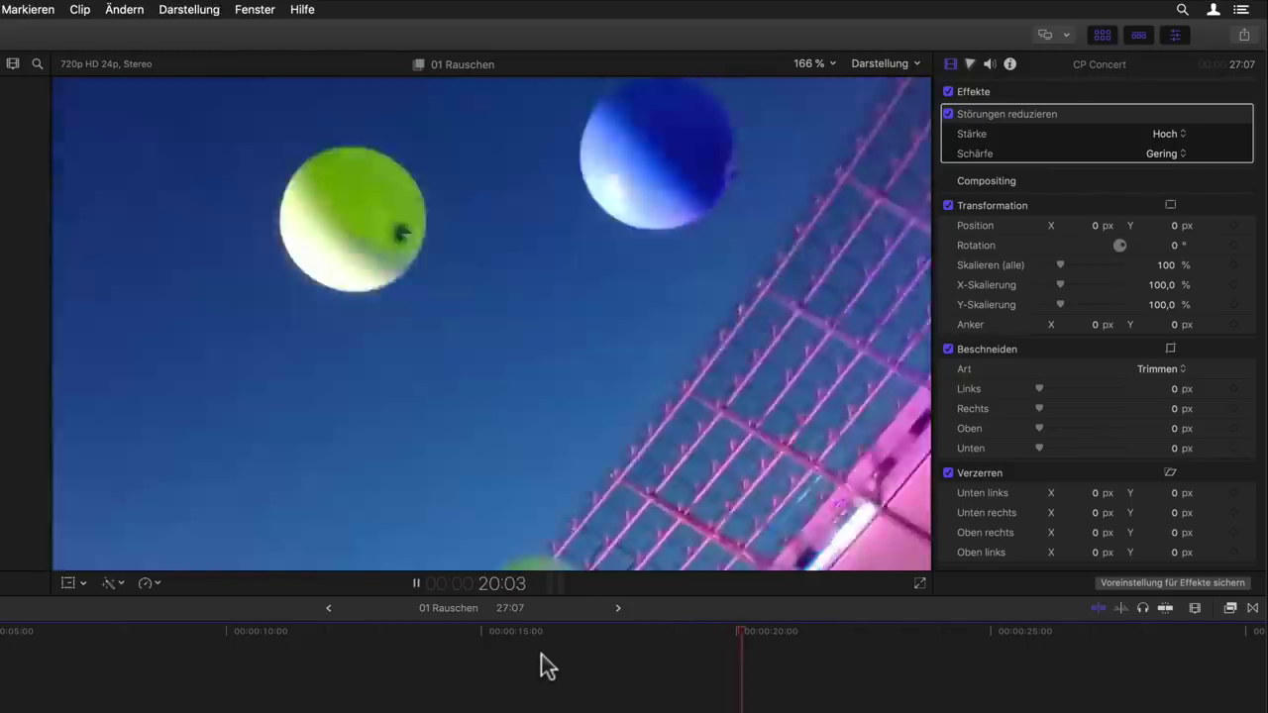
key("space")
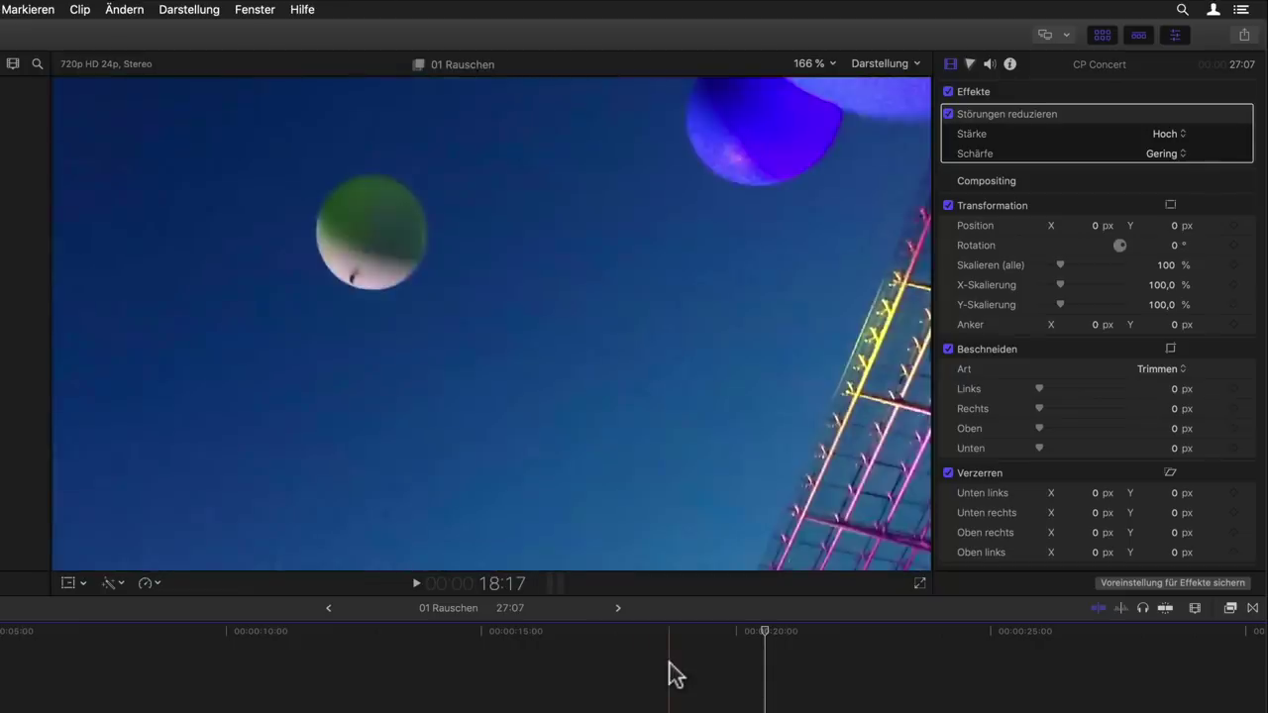
key("space")
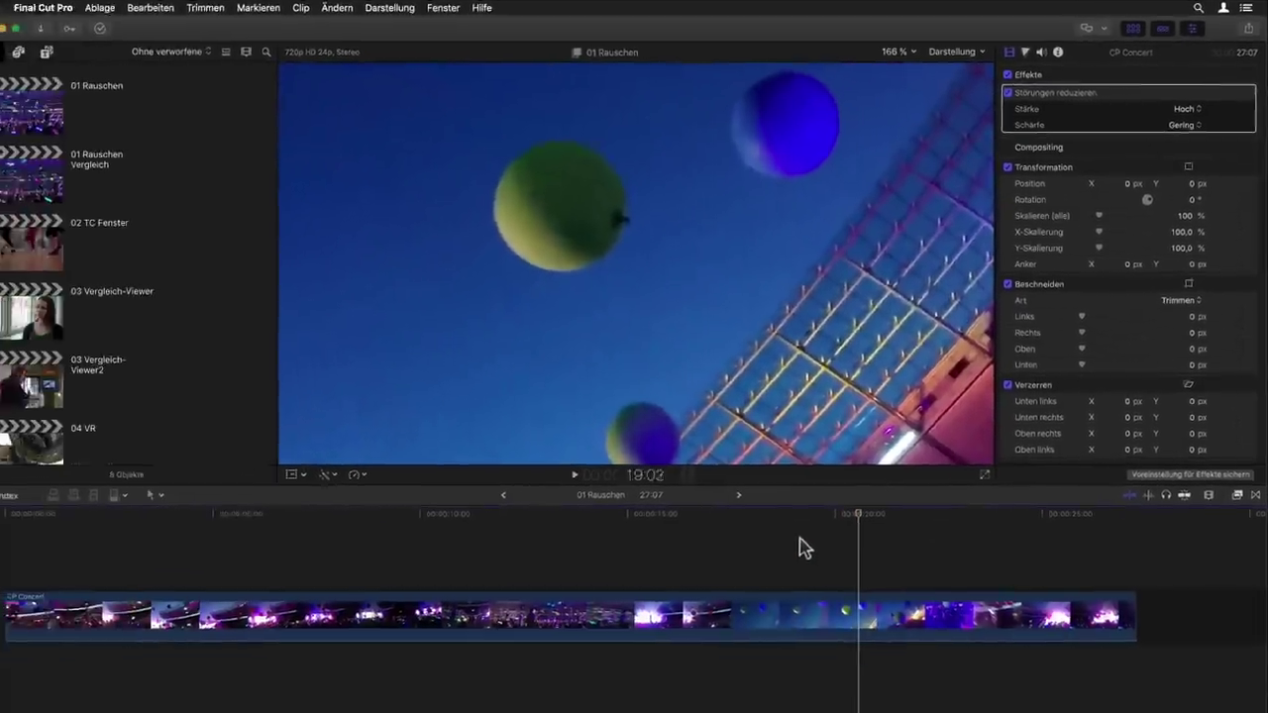
- Set the noise reduction strength to Maximum and play back to preview it
left_click(1192, 111)
left_click(1195, 119)
key("space")
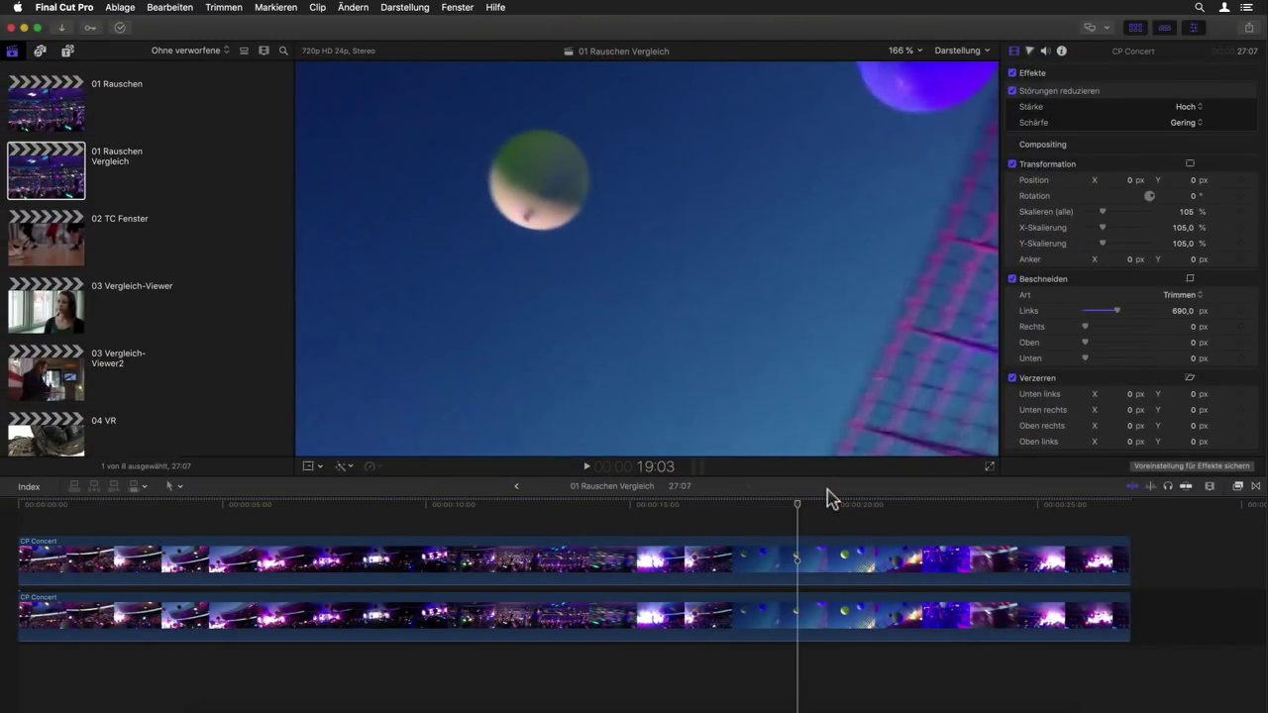
- Compare the Störungen reduzieren and Reduce Noise v4 clips, then enable the upper clip's Beschneiden controls
left_click(803, 568)
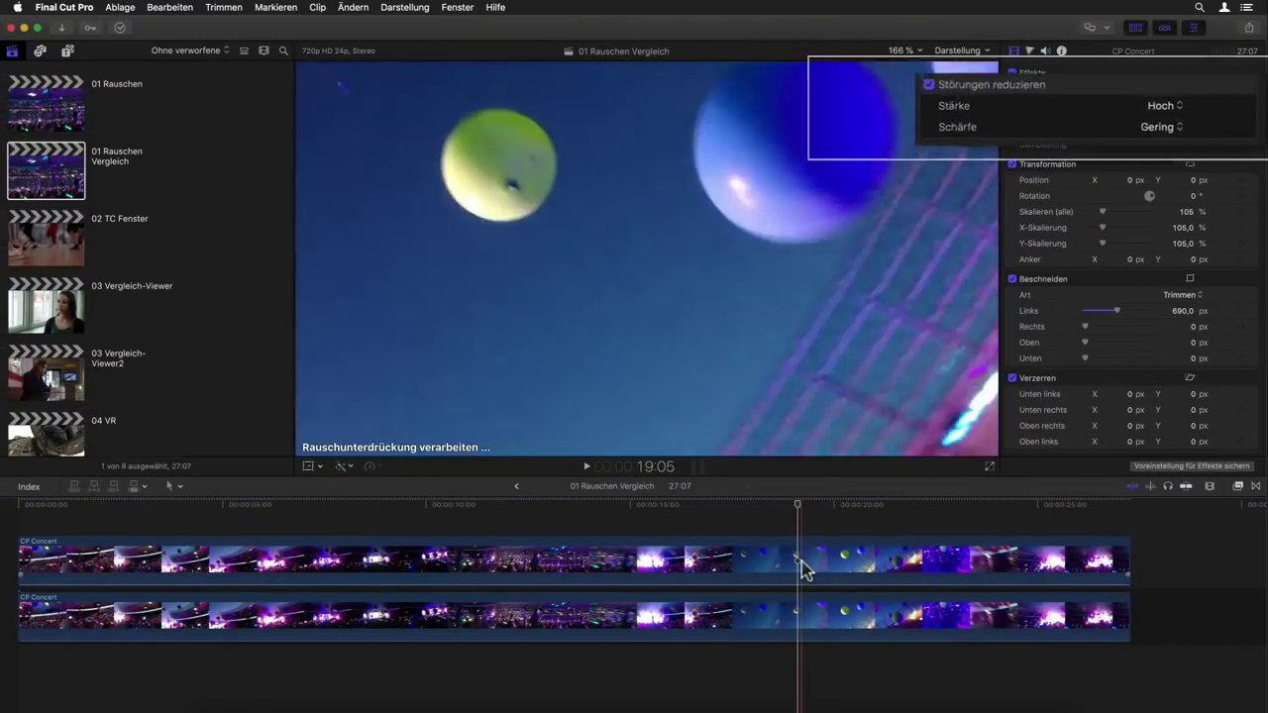
left_click(800, 611)
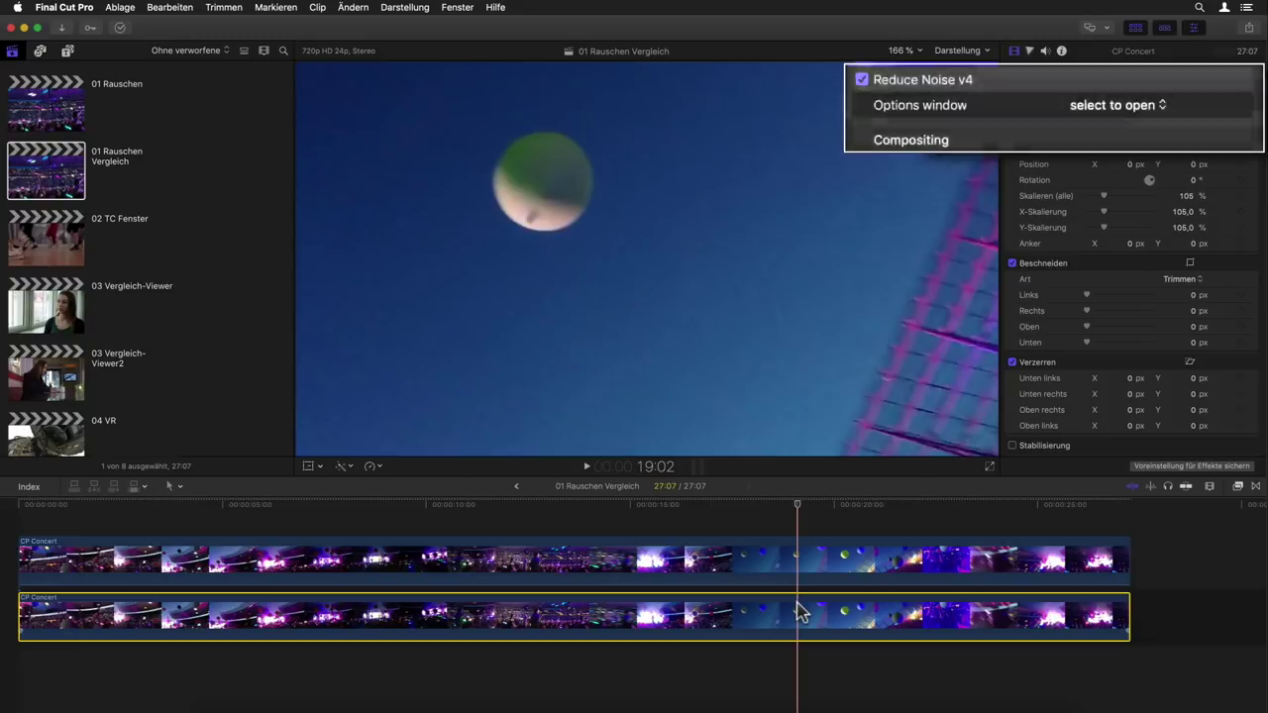
left_click(808, 571)
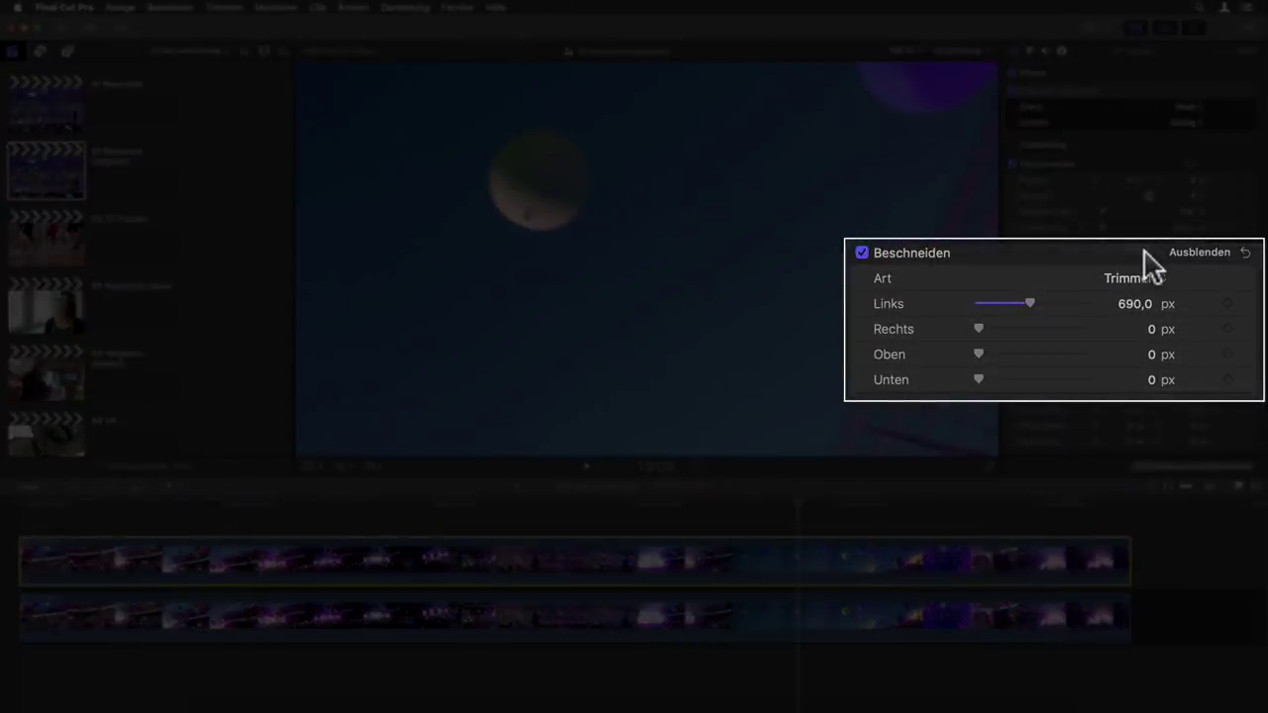
left_click(1145, 251)
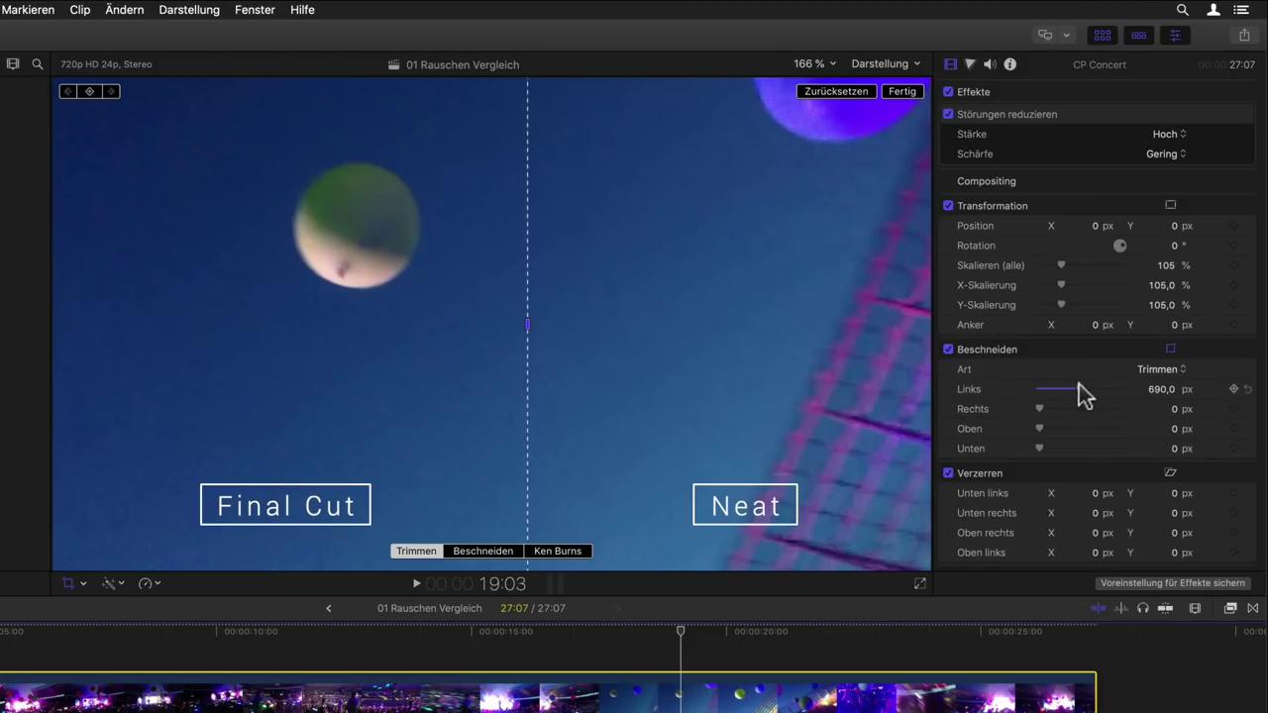
- Set the upper clip's Beschneiden Links to 702 px and hide the crop overlay
mouse_move(1078, 389)
left_mouse_down()
mouse_move(1052, 389)
mouse_move(1103, 384)
mouse_move(1054, 389)
mouse_move(1079, 387)
left_mouse_up()
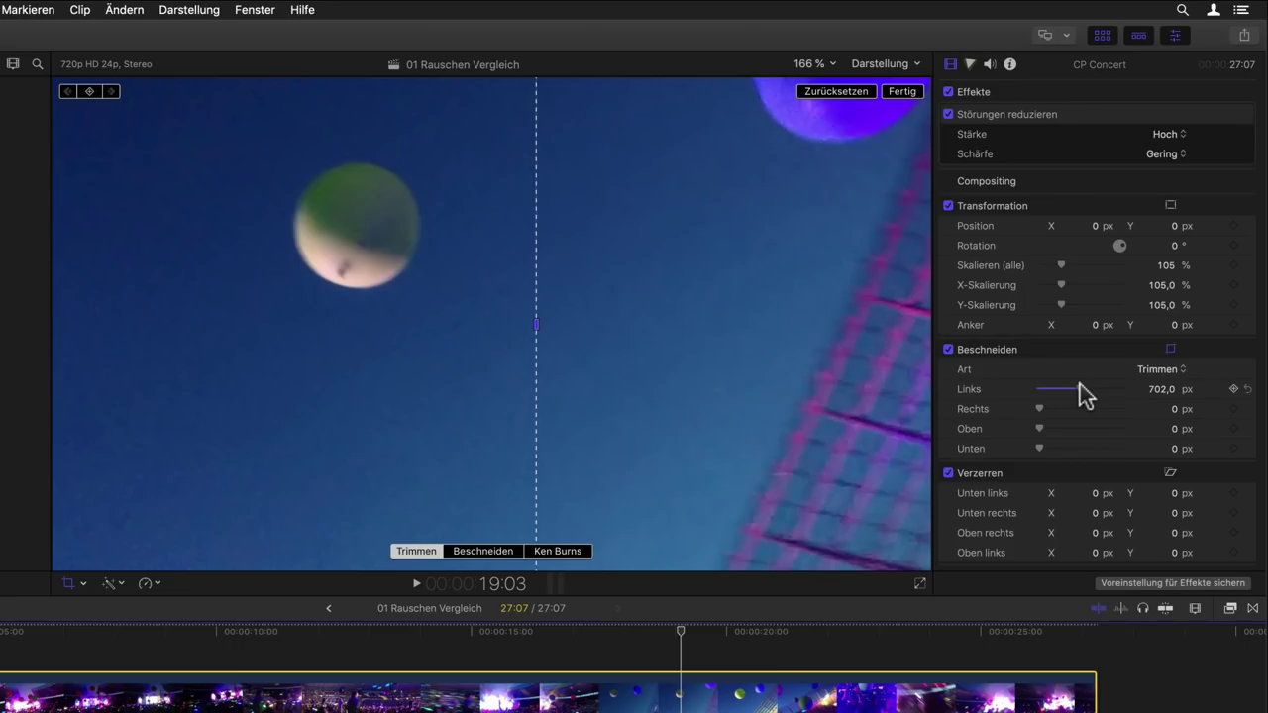
left_click(1168, 350)
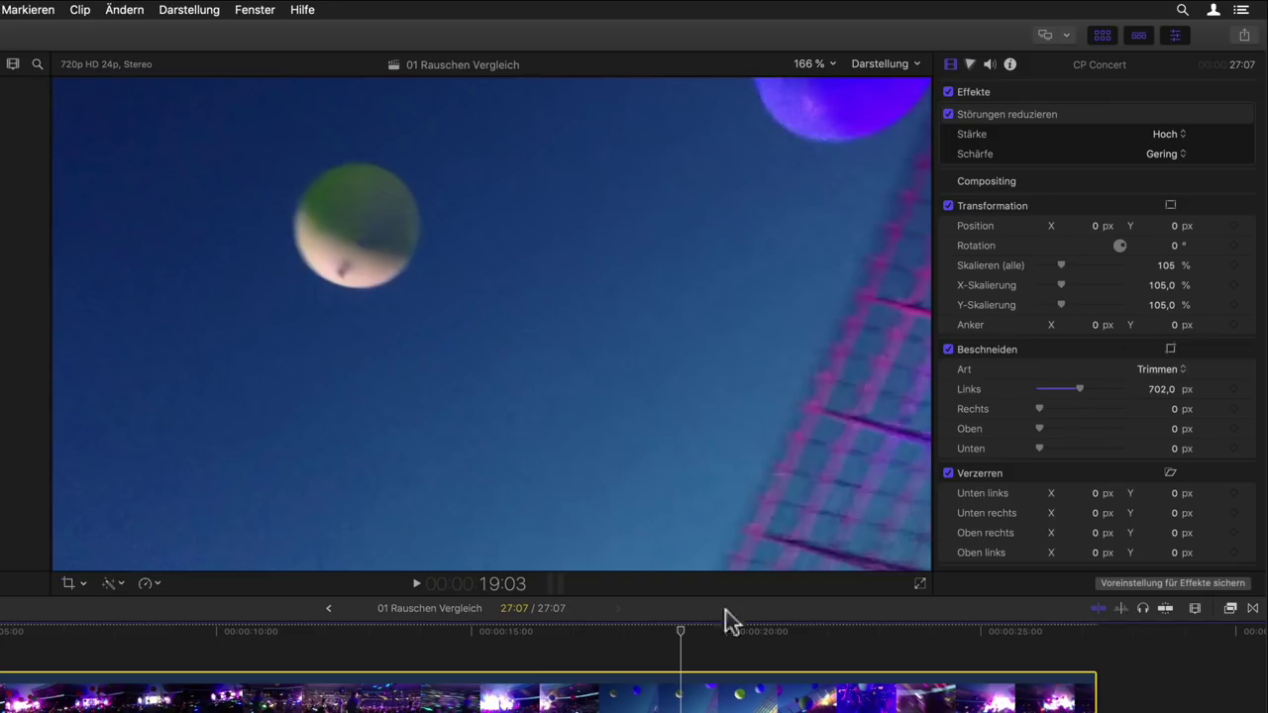
left_click(654, 654)
left_click(524, 645)
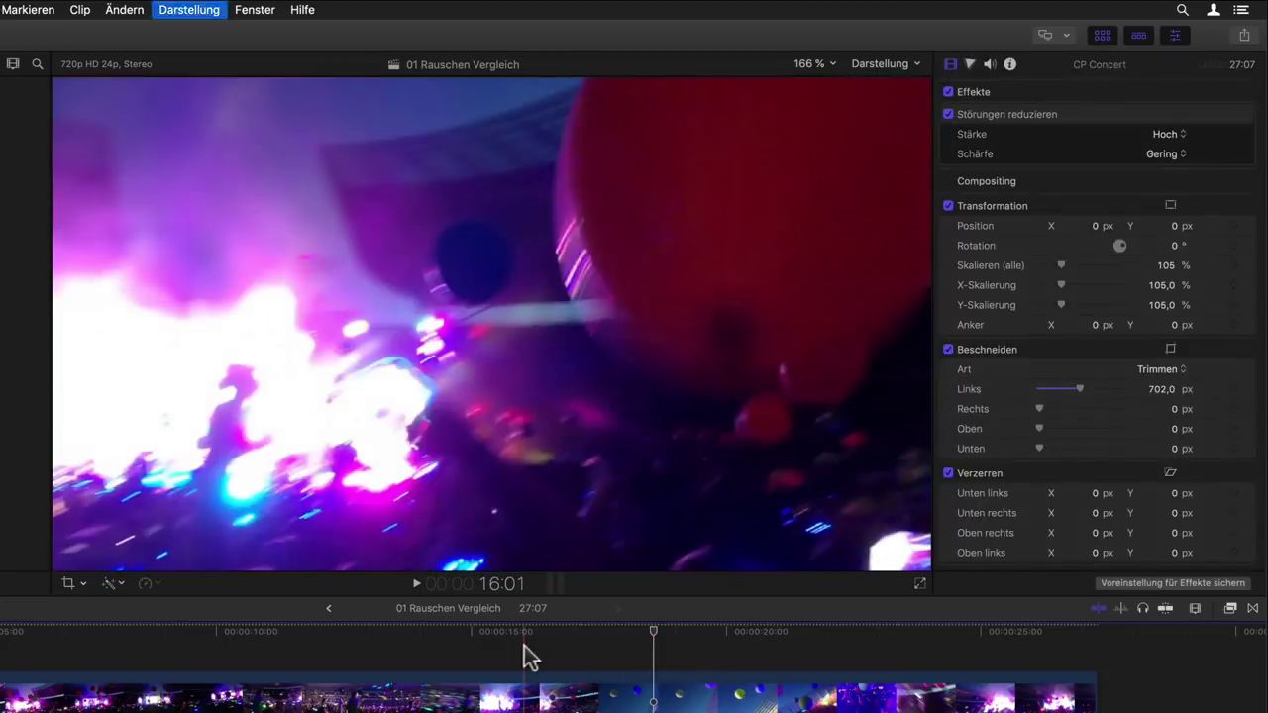
key("space")
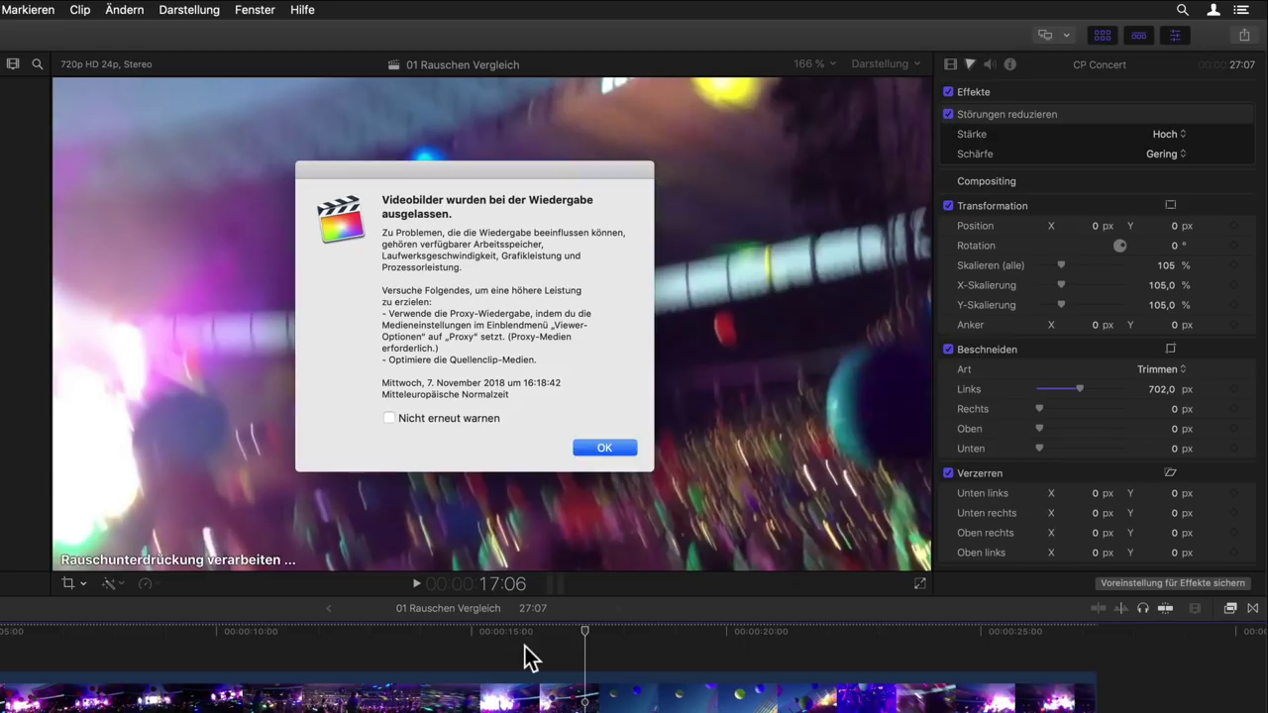
left_click(598, 448)
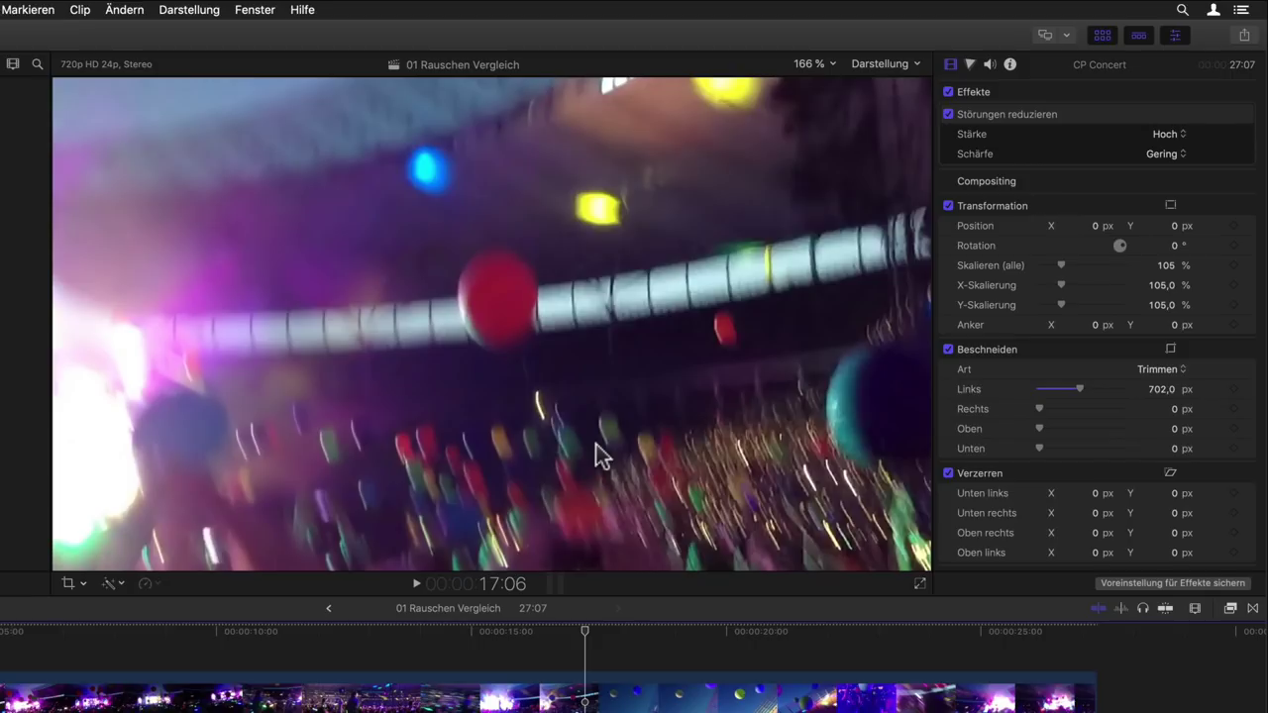
key("space")
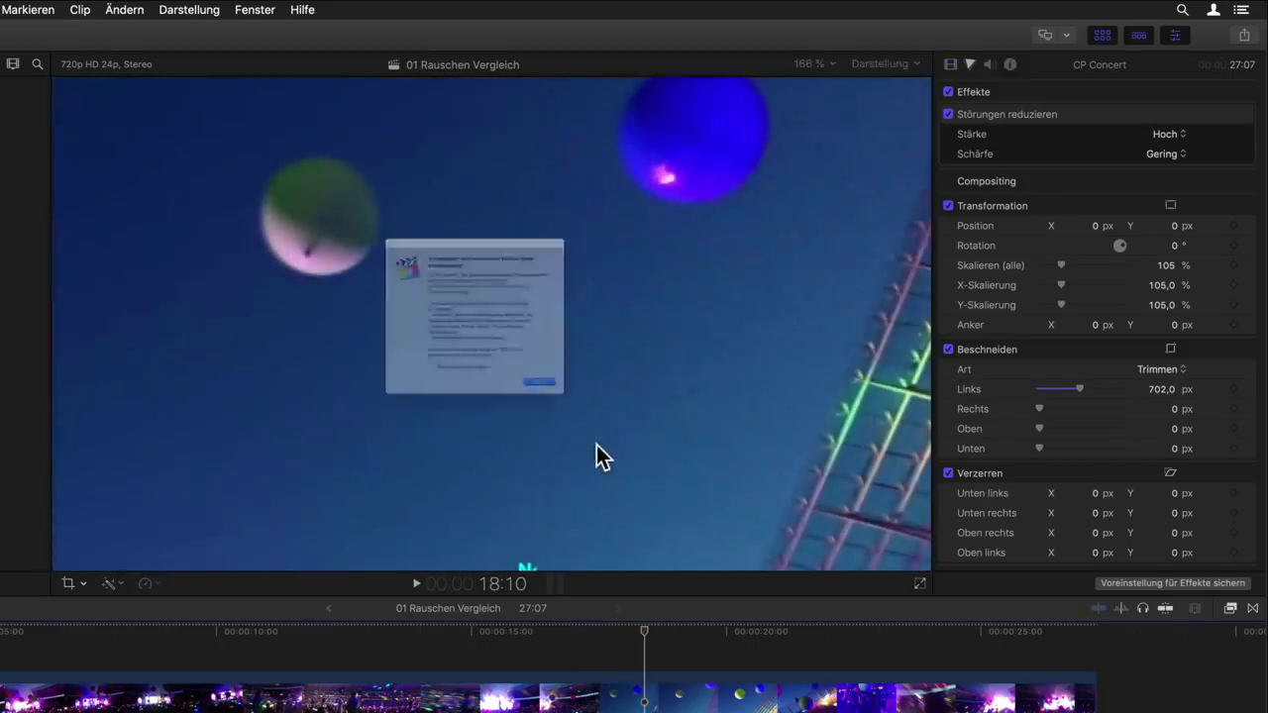
left_click(610, 447)
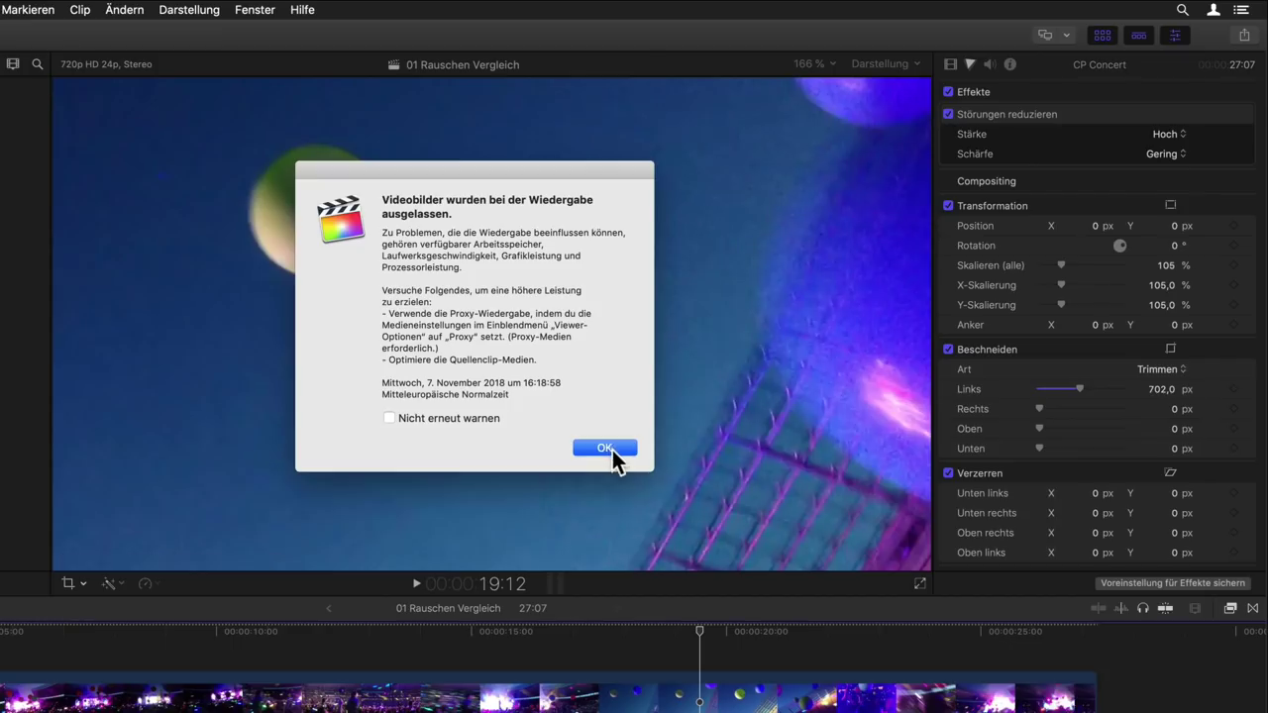
left_click(606, 448)
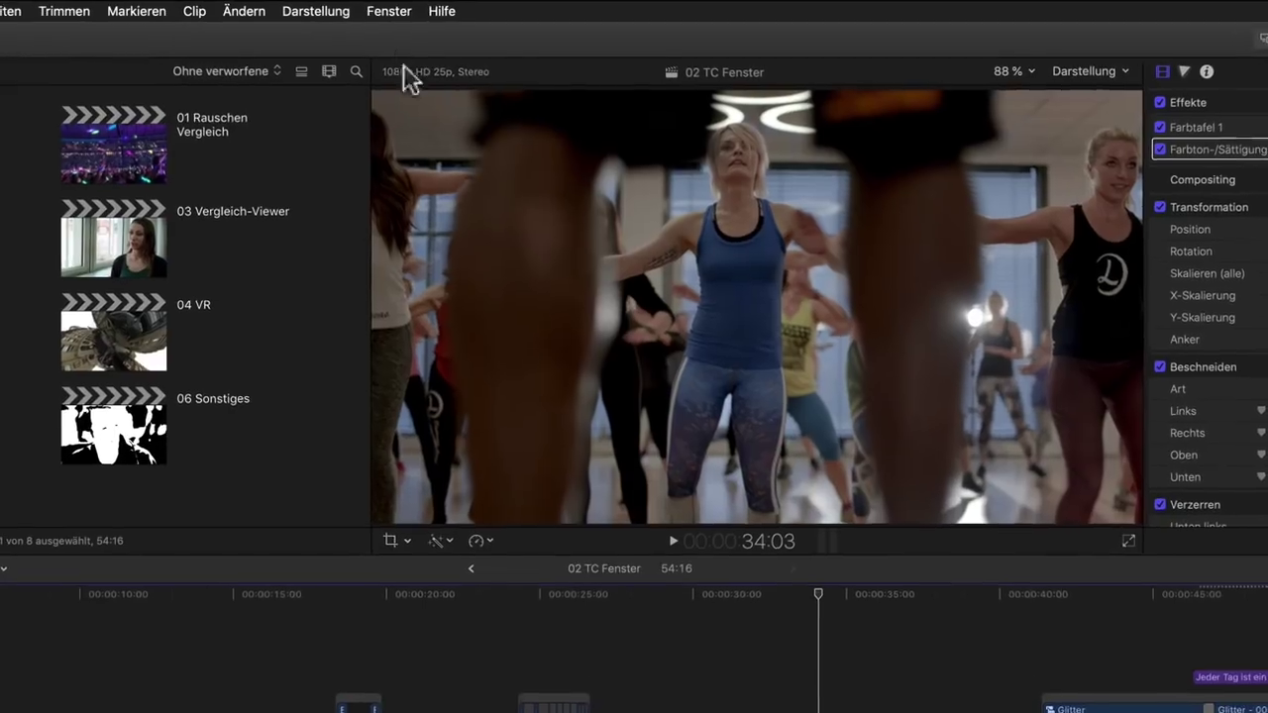
- Open the Fenster menu in the 02 TC Fenster project
left_click(388, 11)
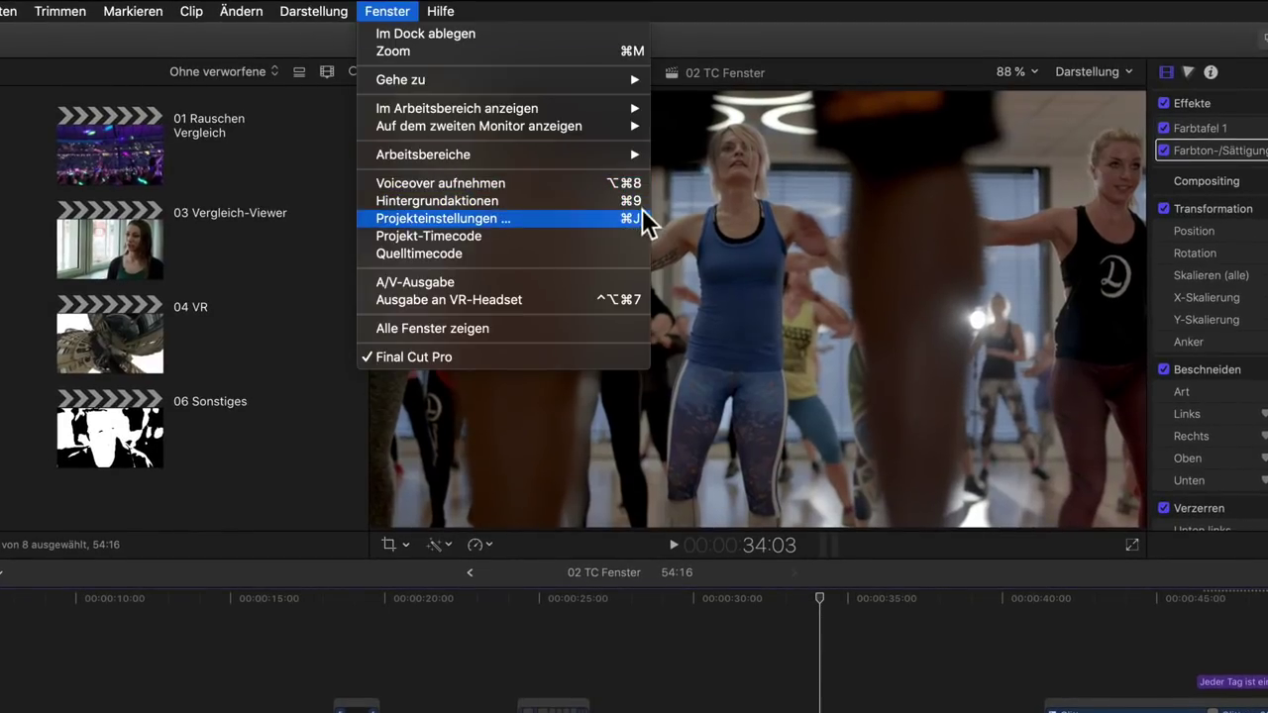
- Show the floating Projekt-Timecode window and resize and position it over the timeline
left_click(555, 237)
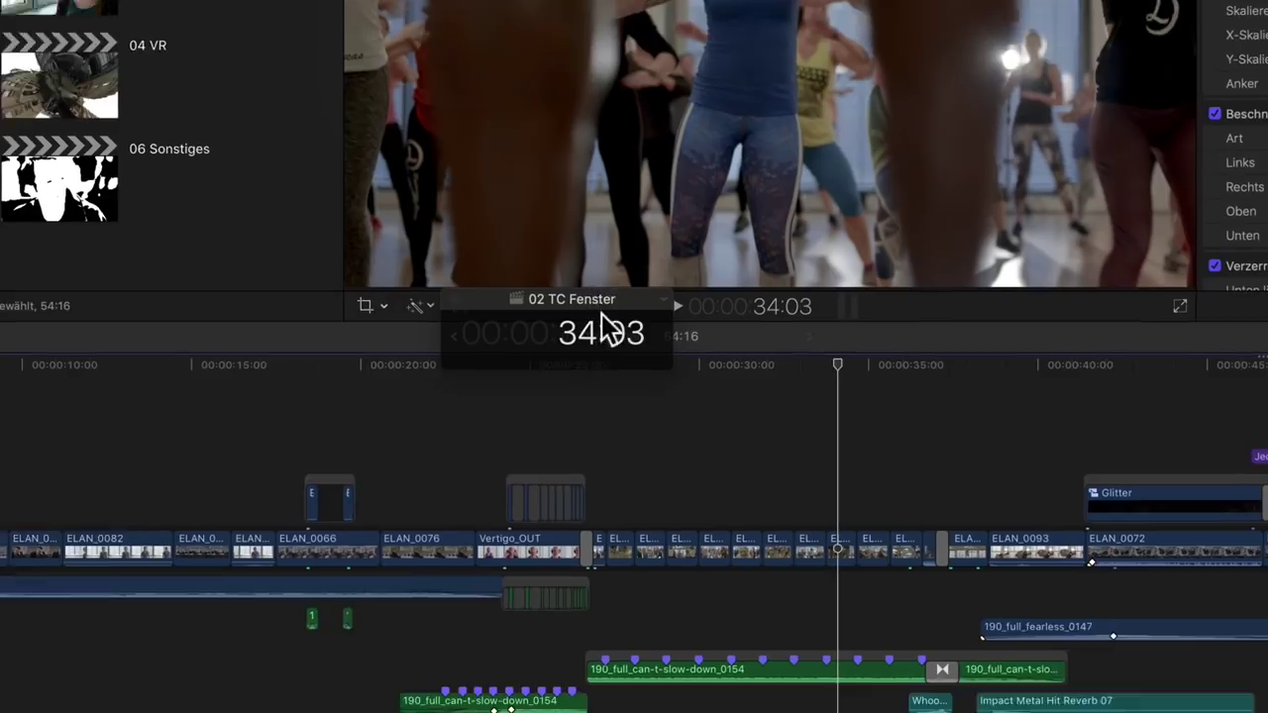
left_click_drag(601, 314, 616, 226)
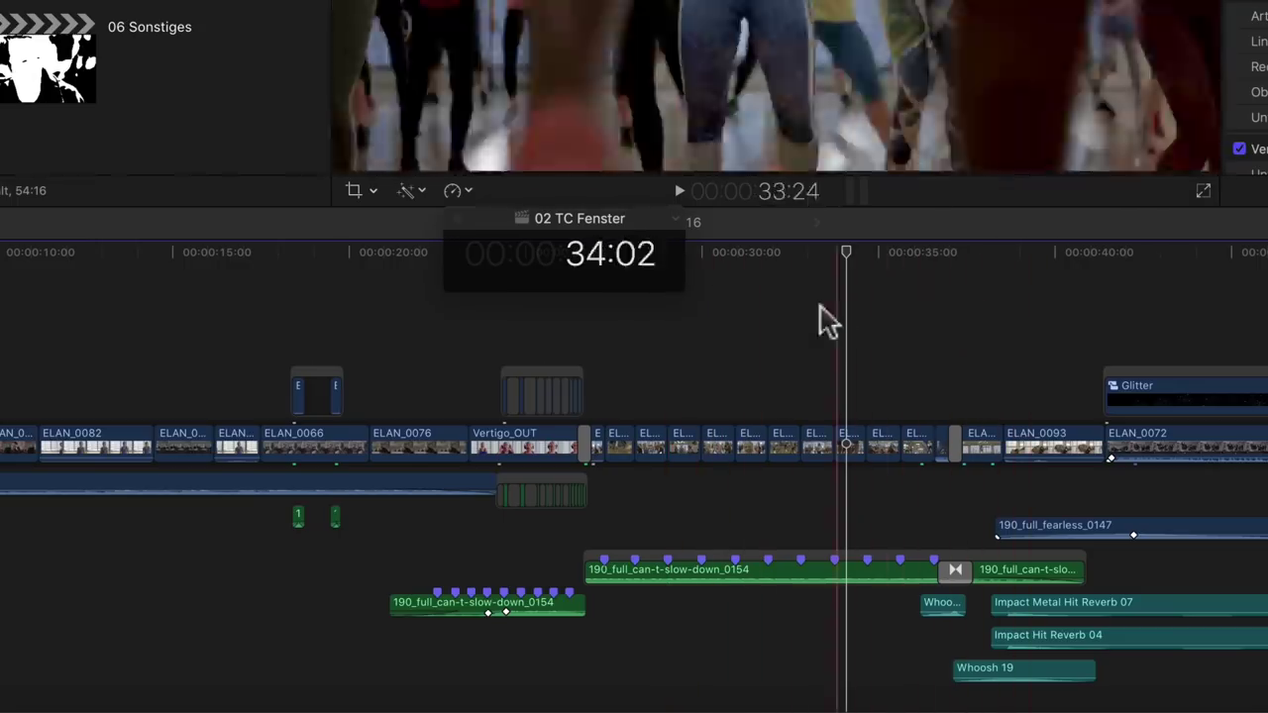
left_click_drag(700, 295, 1159, 559)
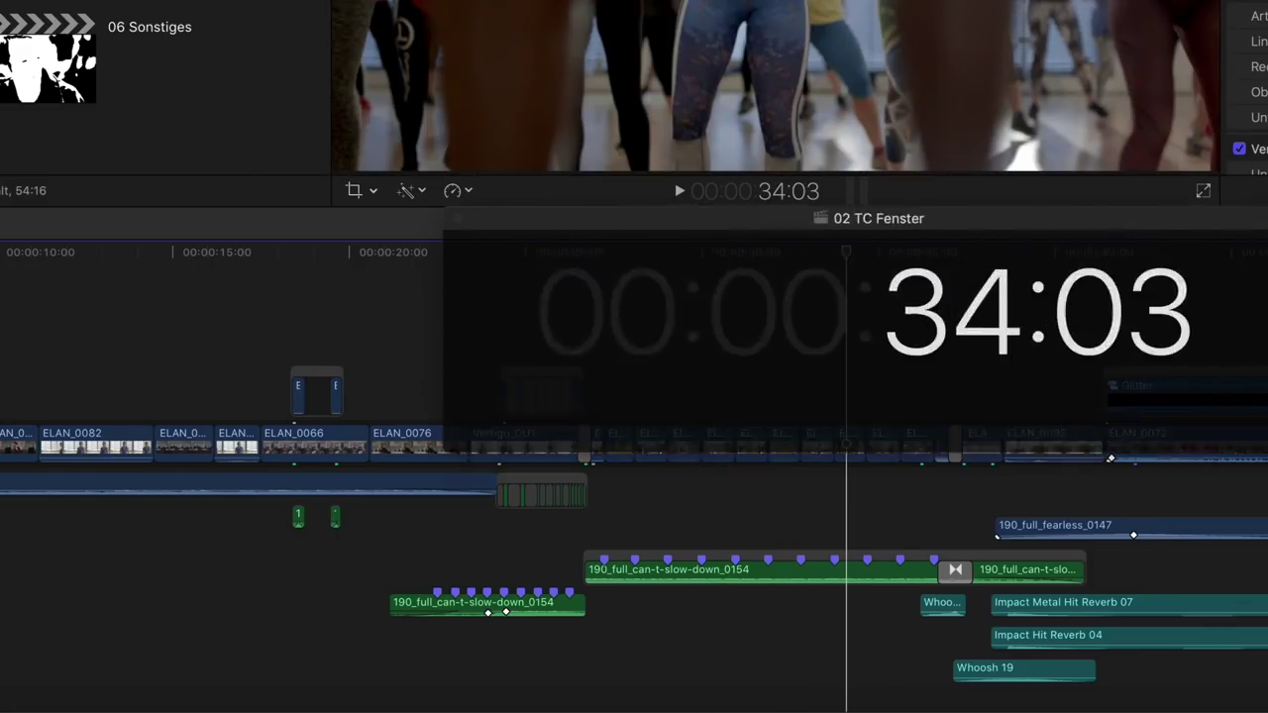
left_click_drag(1160, 558, 905, 393)
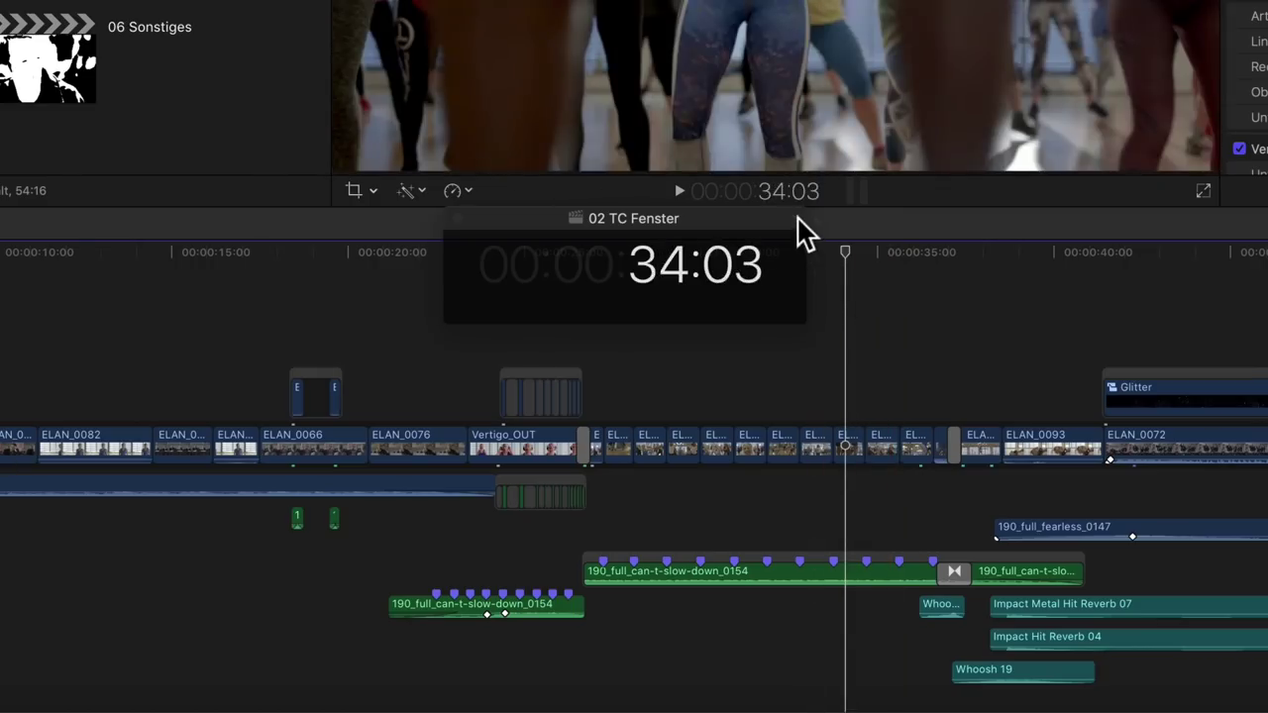
- Set the timecode window's opacity to 50 % and nudge it slightly left
left_click(799, 220)
left_click(830, 246)
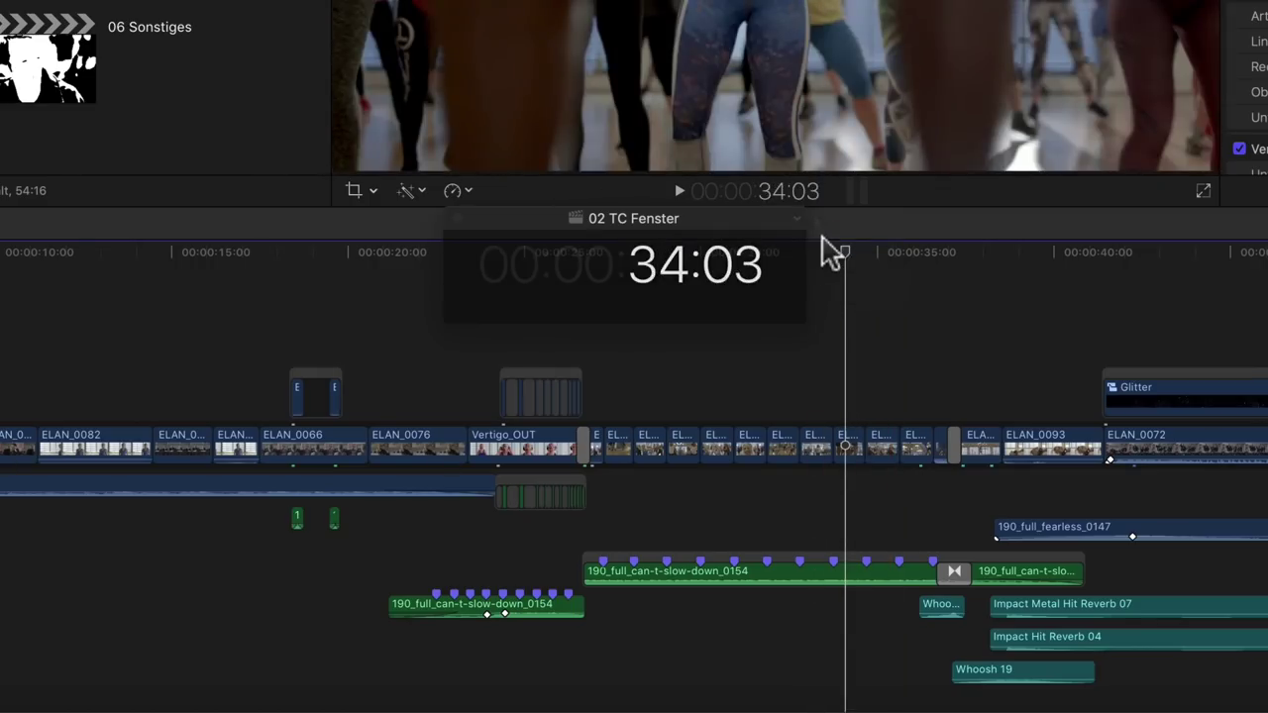
left_click(799, 220)
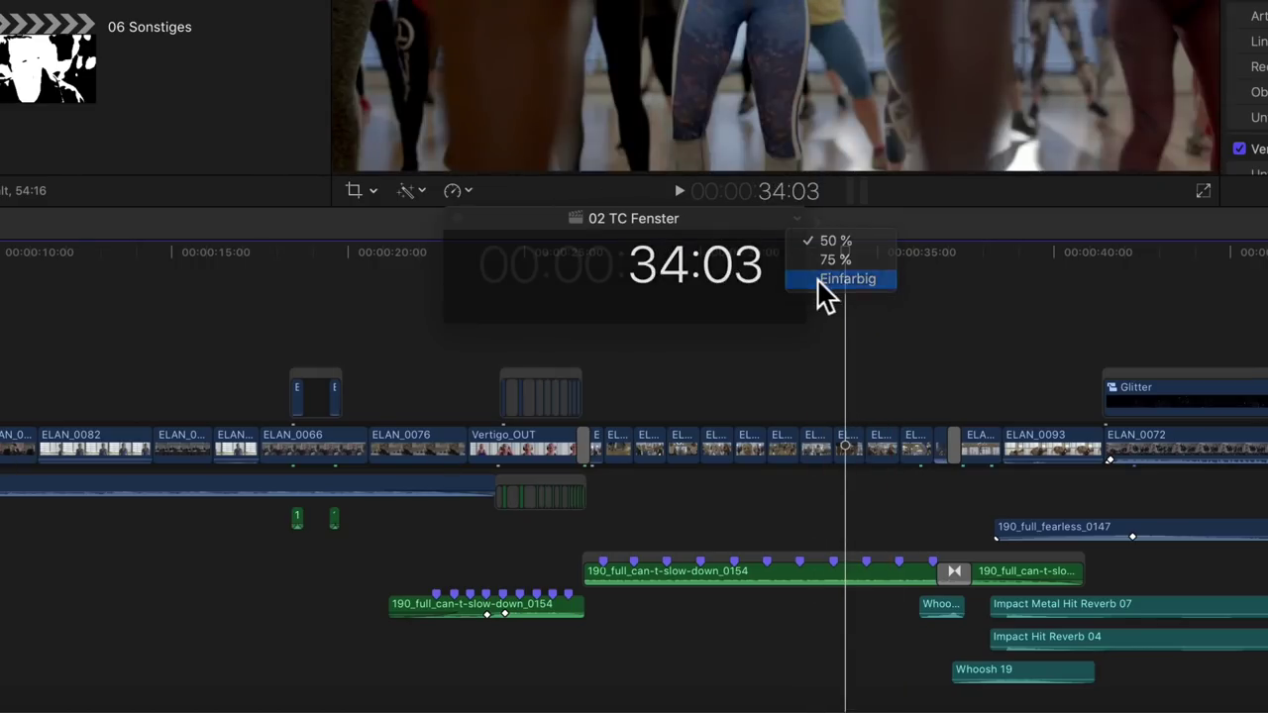
left_click(820, 279)
left_click(798, 220)
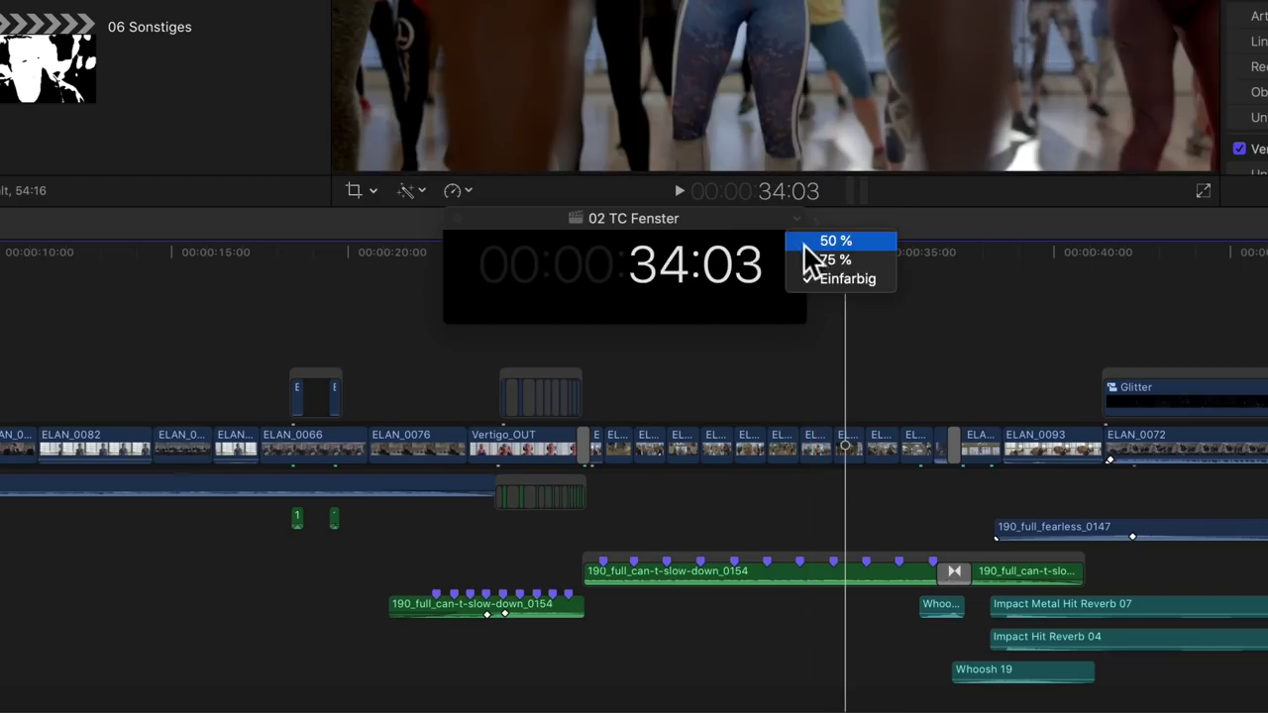
left_click(812, 244)
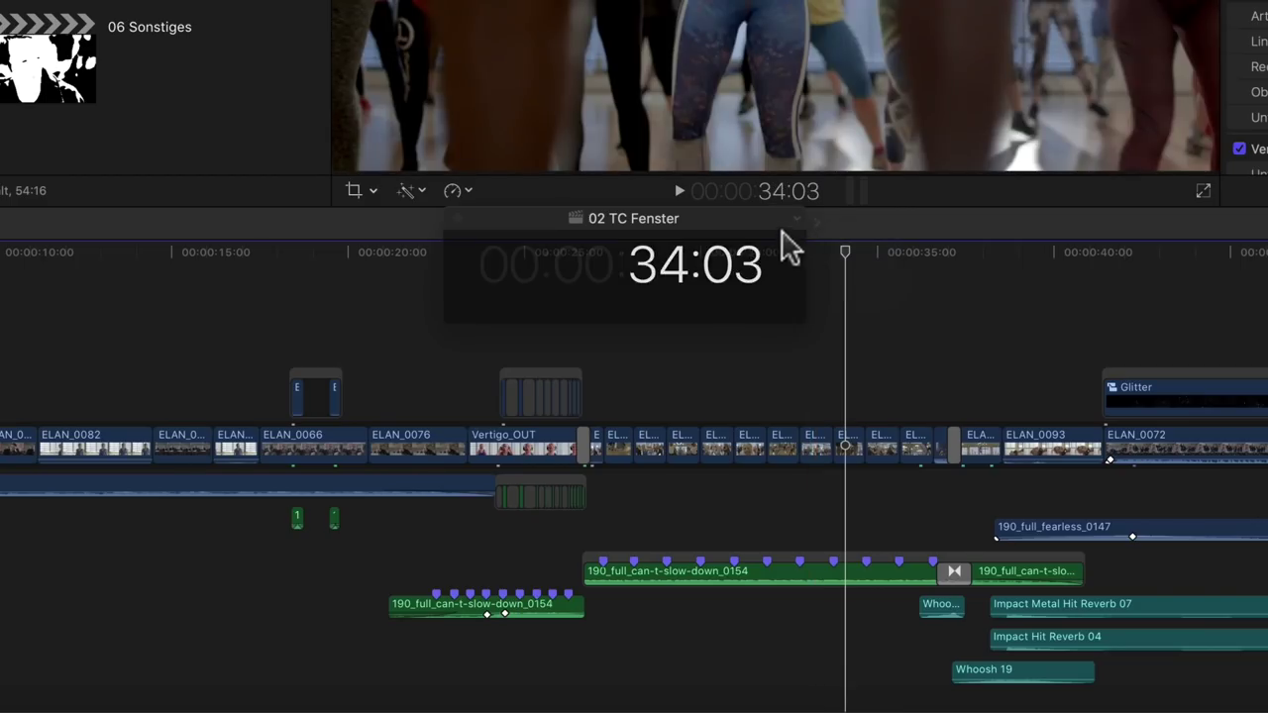
left_click_drag(758, 232, 723, 224)
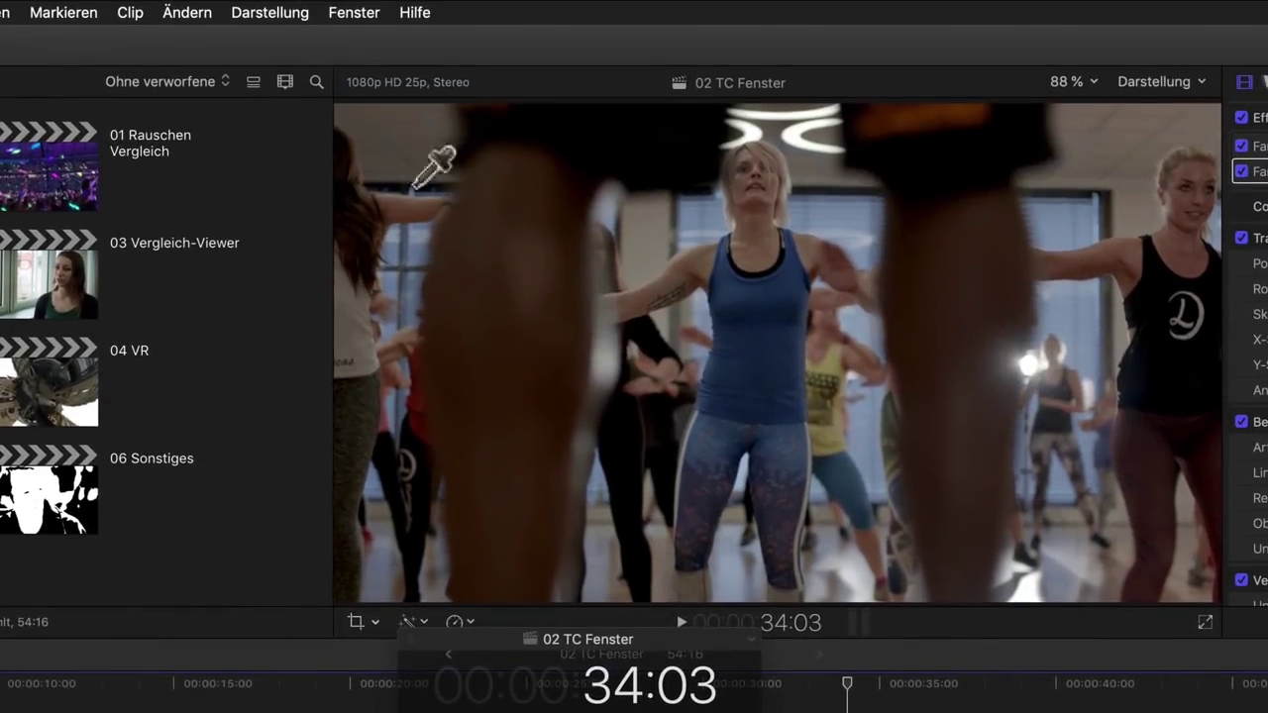
left_click(353, 12)
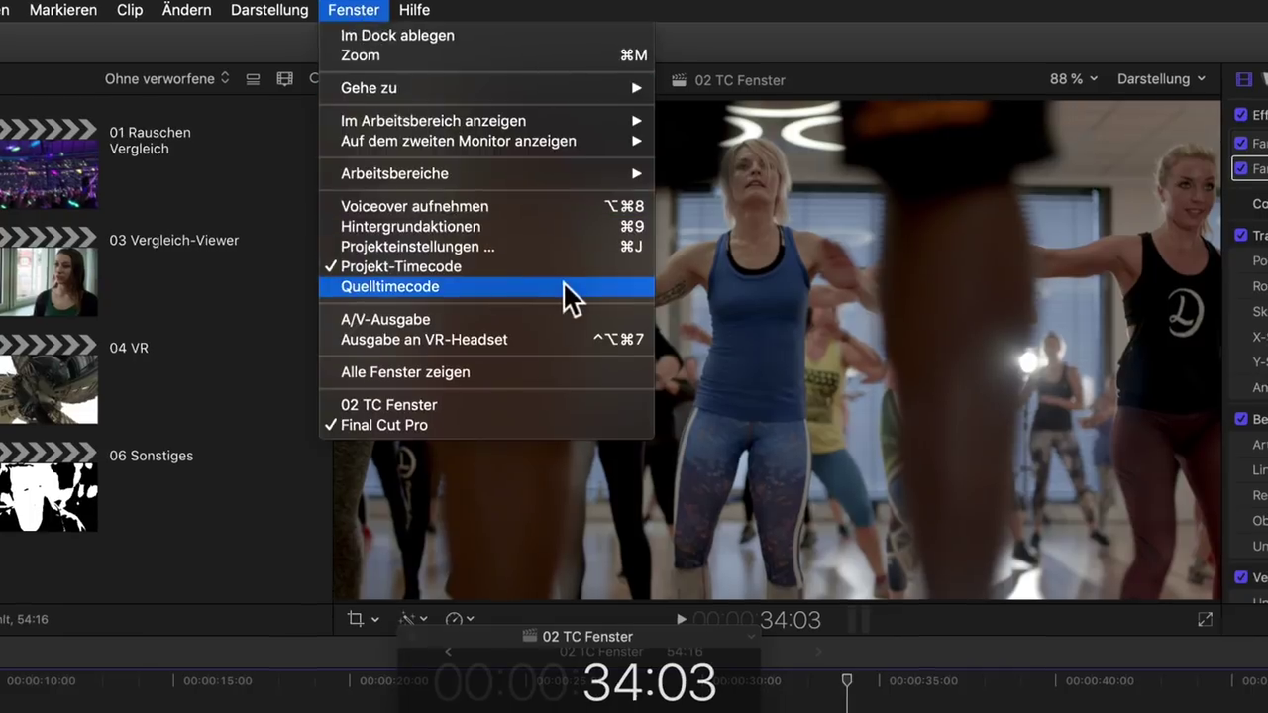
- Show the source timecode window beside the project timecode window and enlarge it
left_click(563, 287)
left_click_drag(581, 209, 501, 203)
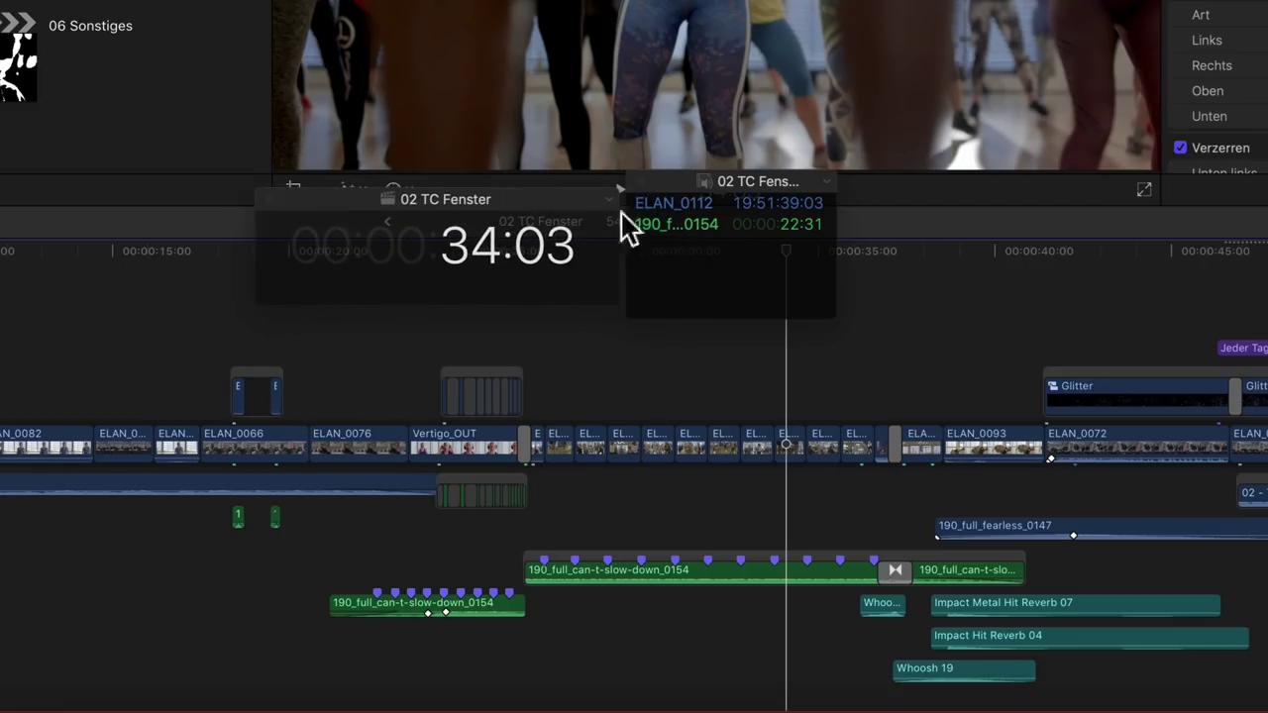
left_click_drag(681, 192, 686, 193)
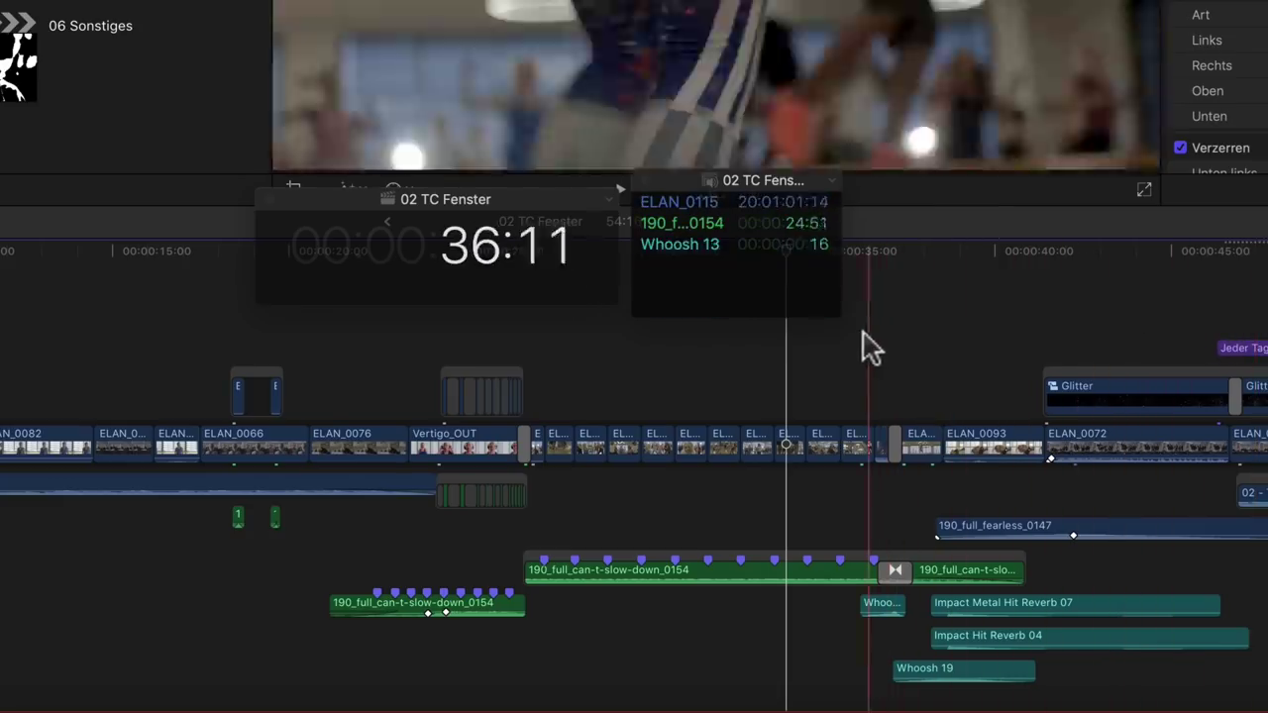
mouse_move(832, 309)
left_mouse_down()
mouse_move(920, 344)
mouse_move(869, 329)
left_mouse_up()
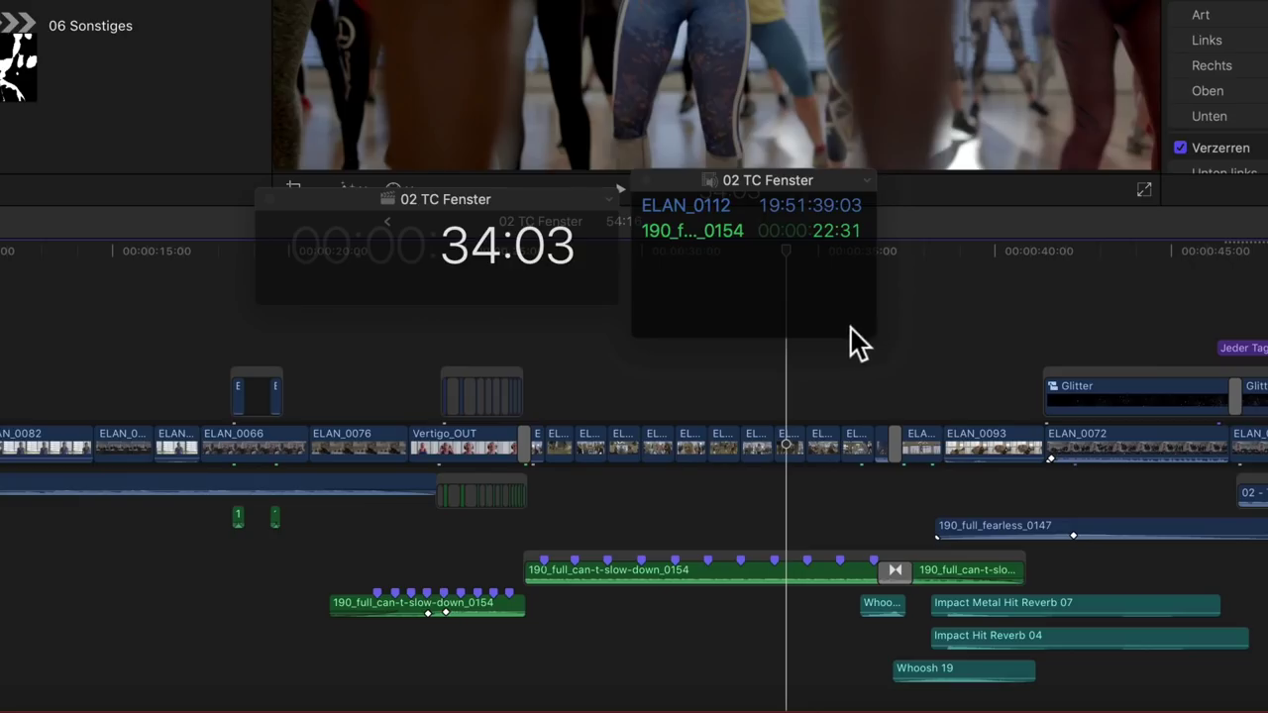
mouse_move(840, 337)
left_mouse_down()
mouse_move(840, 355)
mouse_move(840, 327)
left_mouse_up()
left_click_drag(877, 274, 961, 274)
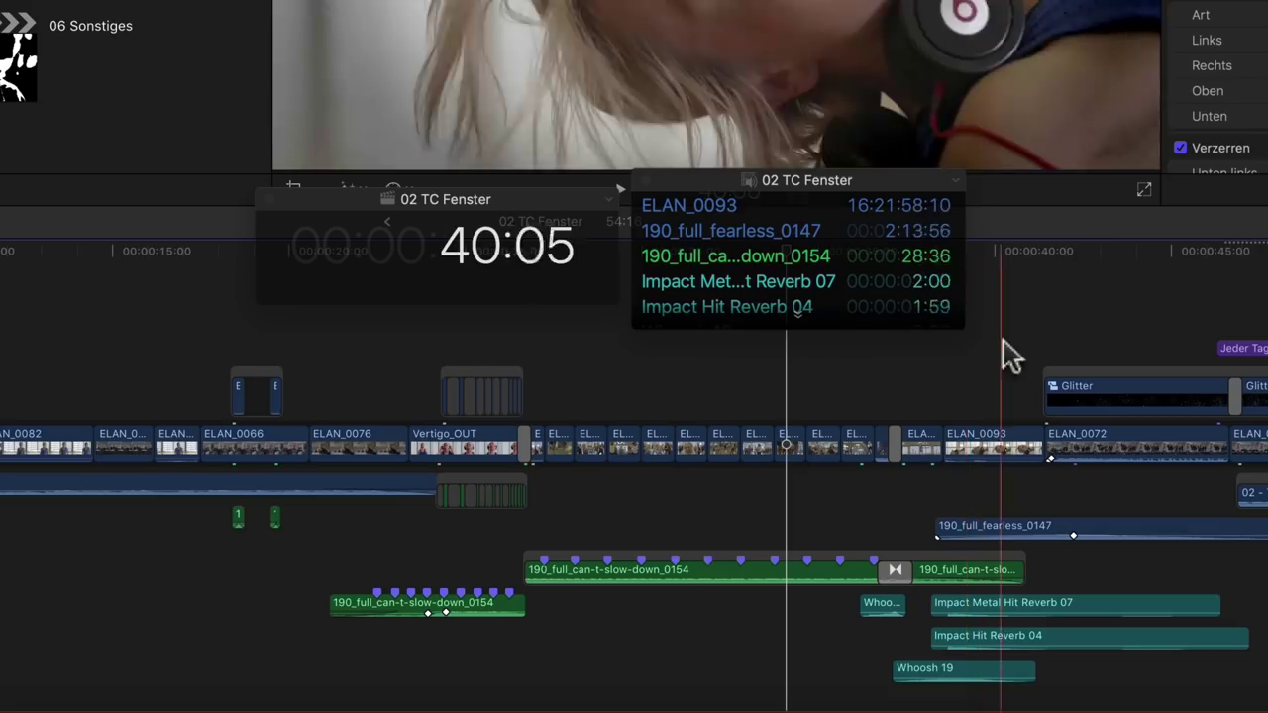
- At about 40 s, select the ELAN, fearless, slow-down and Whoosh 19 clips and reveal all rows
left_click(1002, 333)
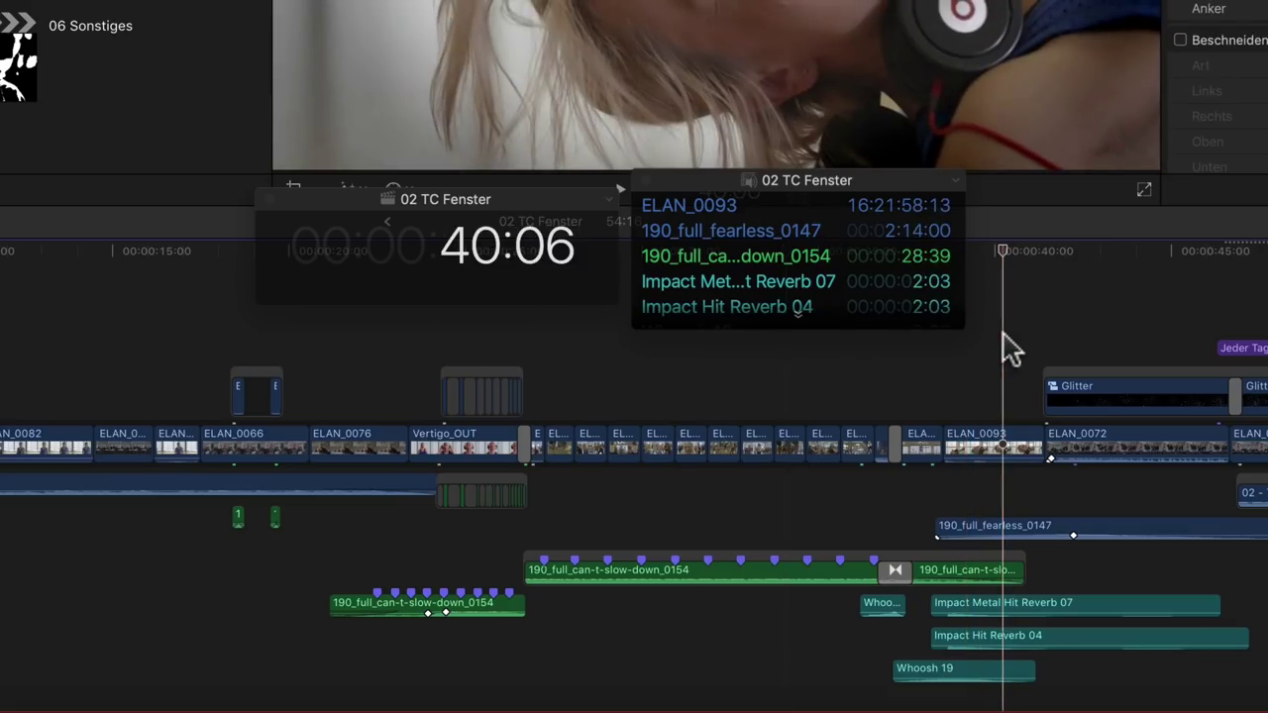
left_click(994, 450)
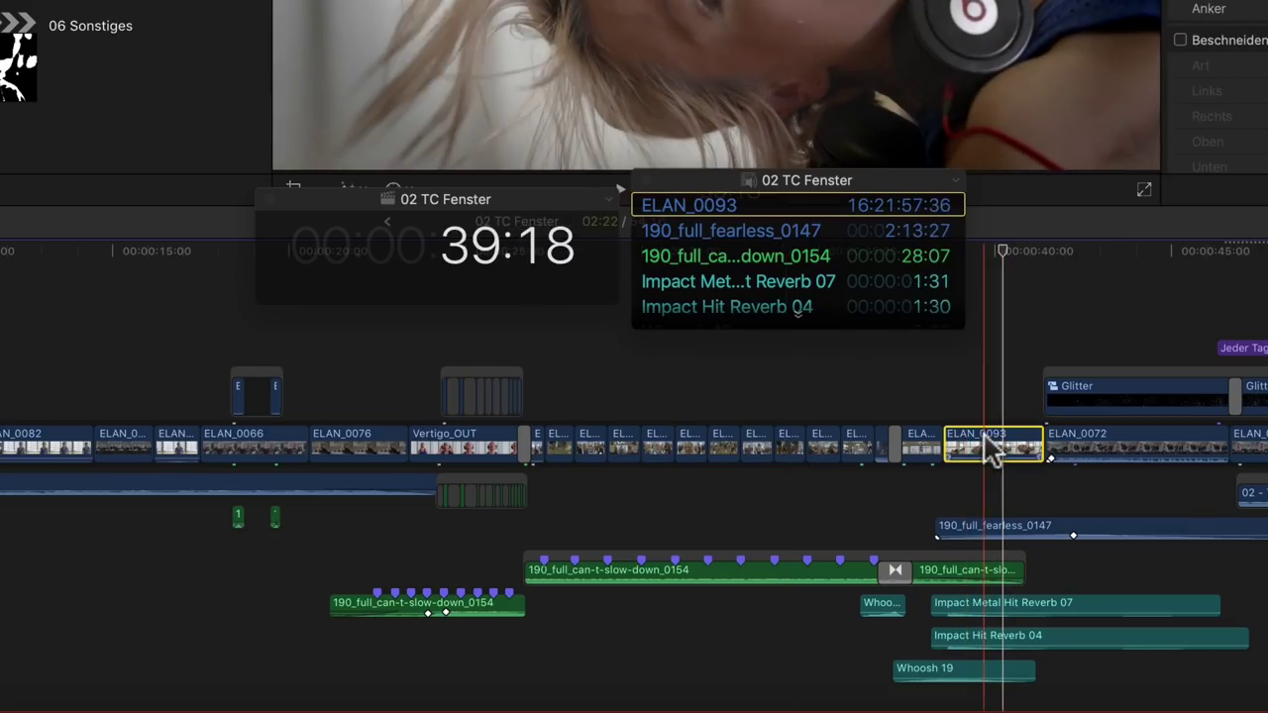
left_click(1000, 533)
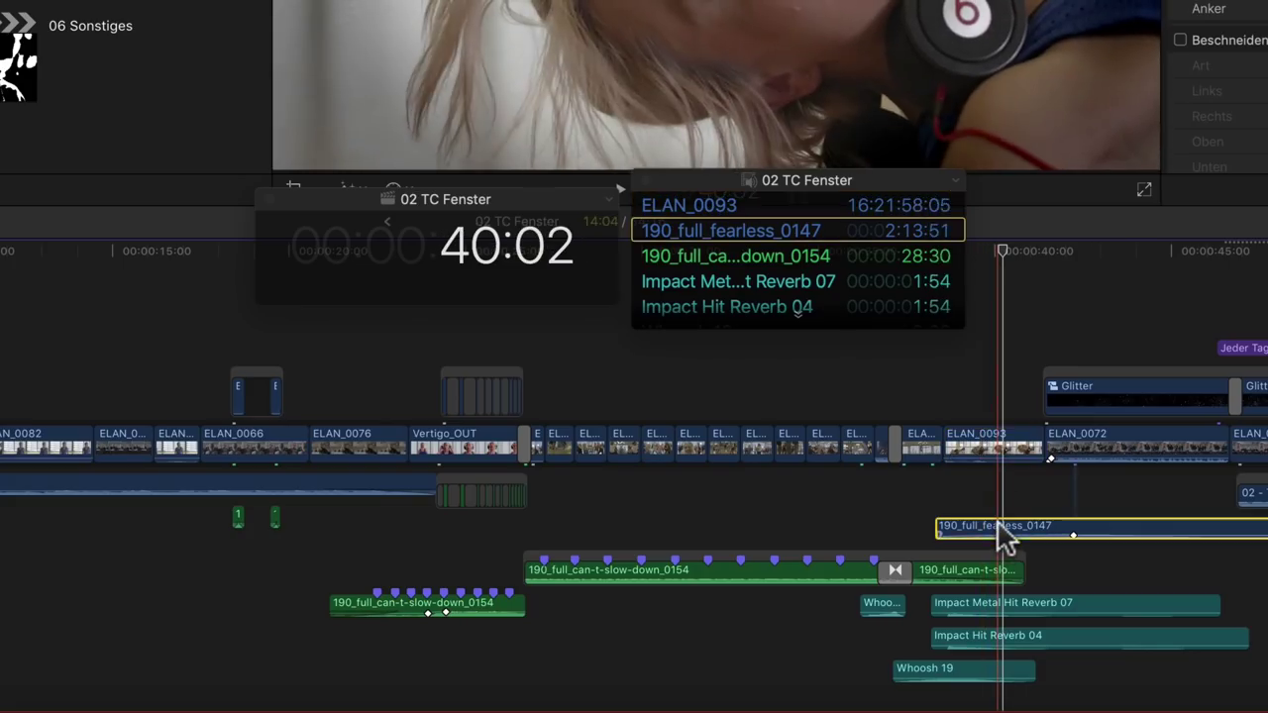
left_click(985, 571)
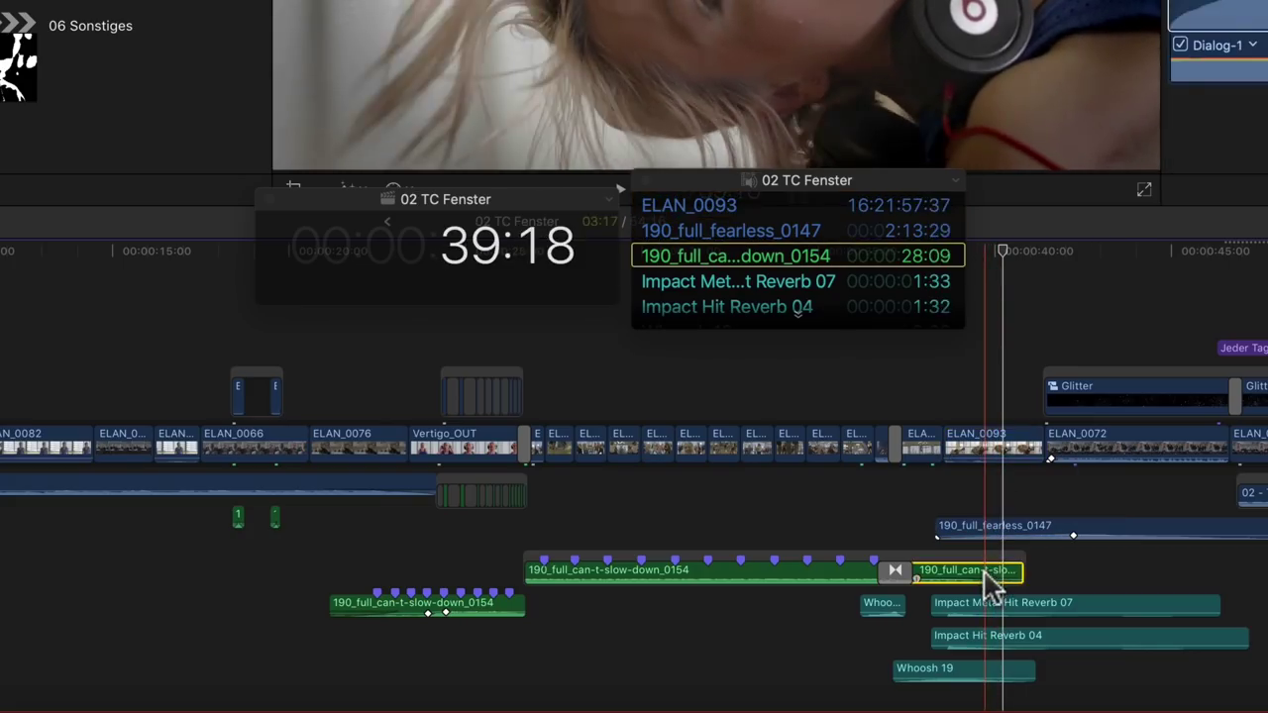
left_click(983, 669)
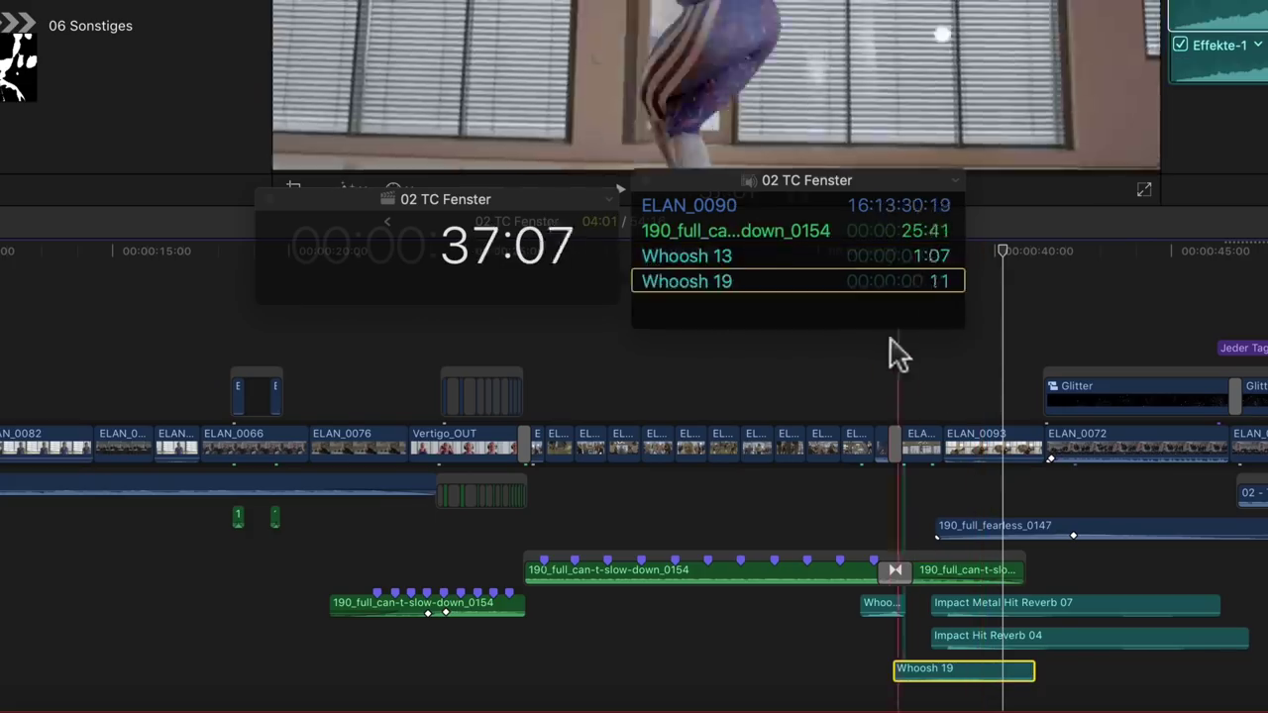
left_click_drag(886, 330, 886, 363)
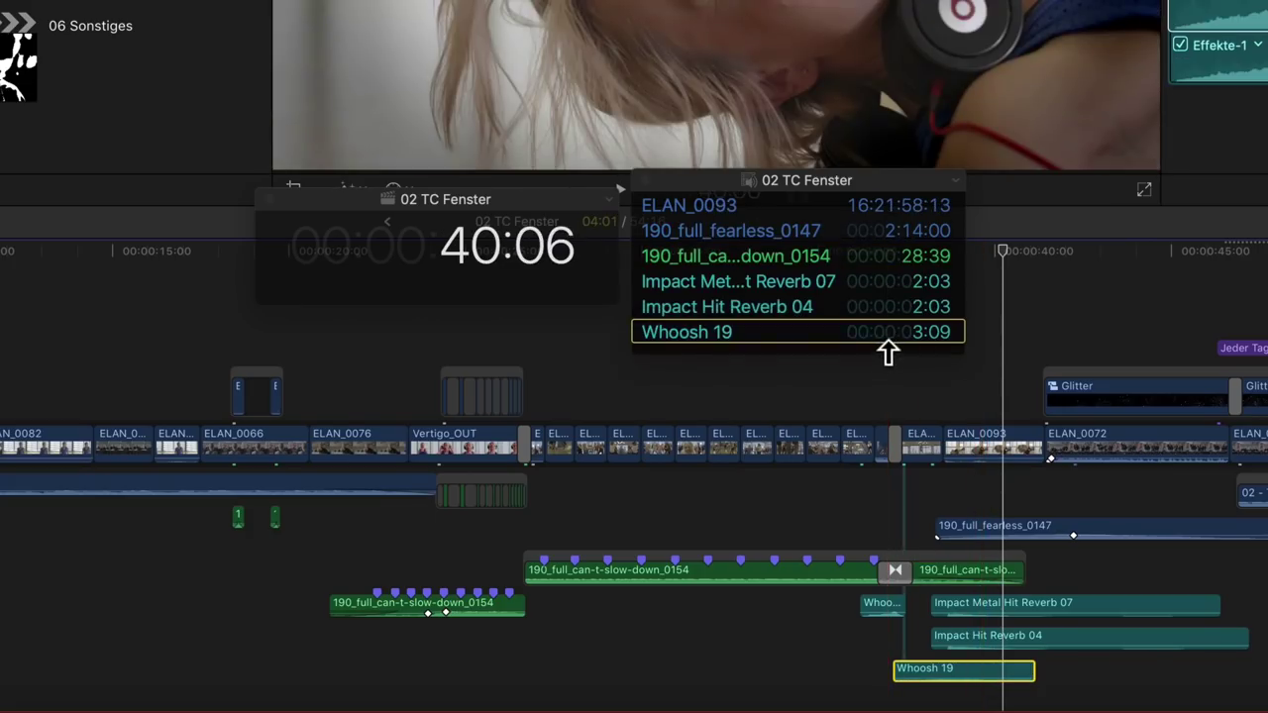
left_click(977, 530)
left_click(981, 572)
left_click(984, 448)
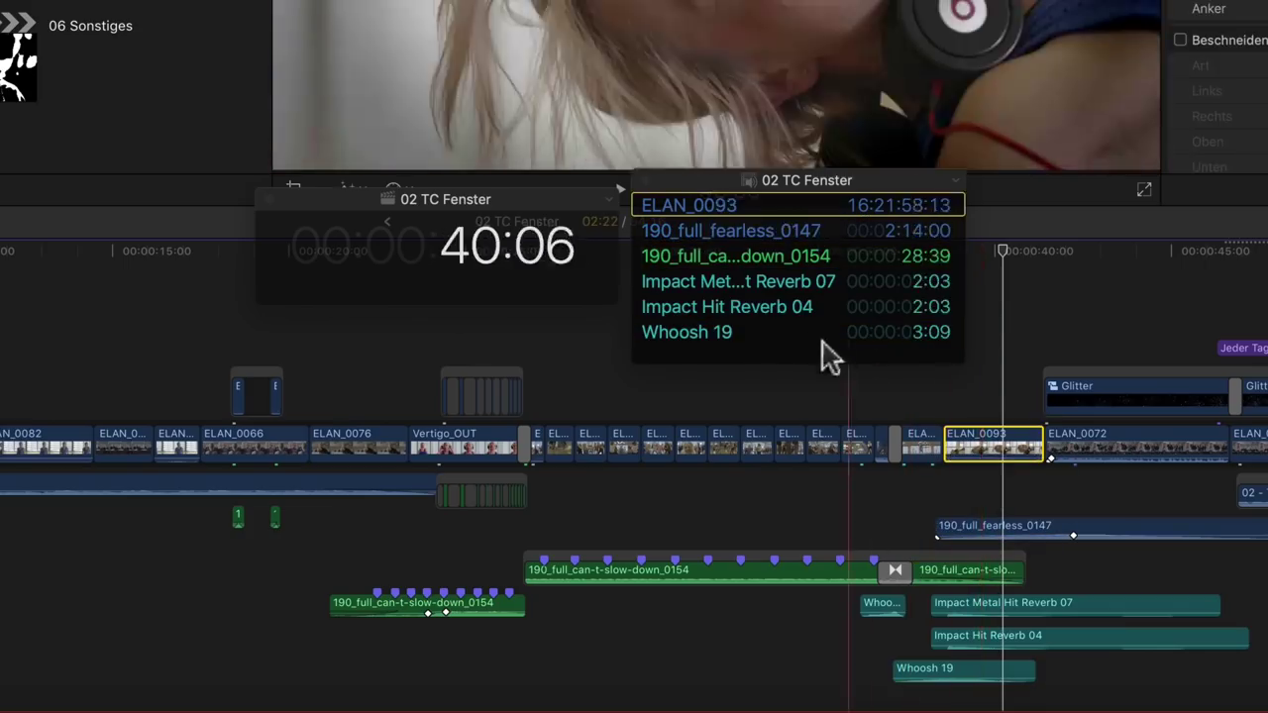
- Copy every clip name and timecode using Alle kopieren from the Timecode window's context menu
right_click(782, 291)
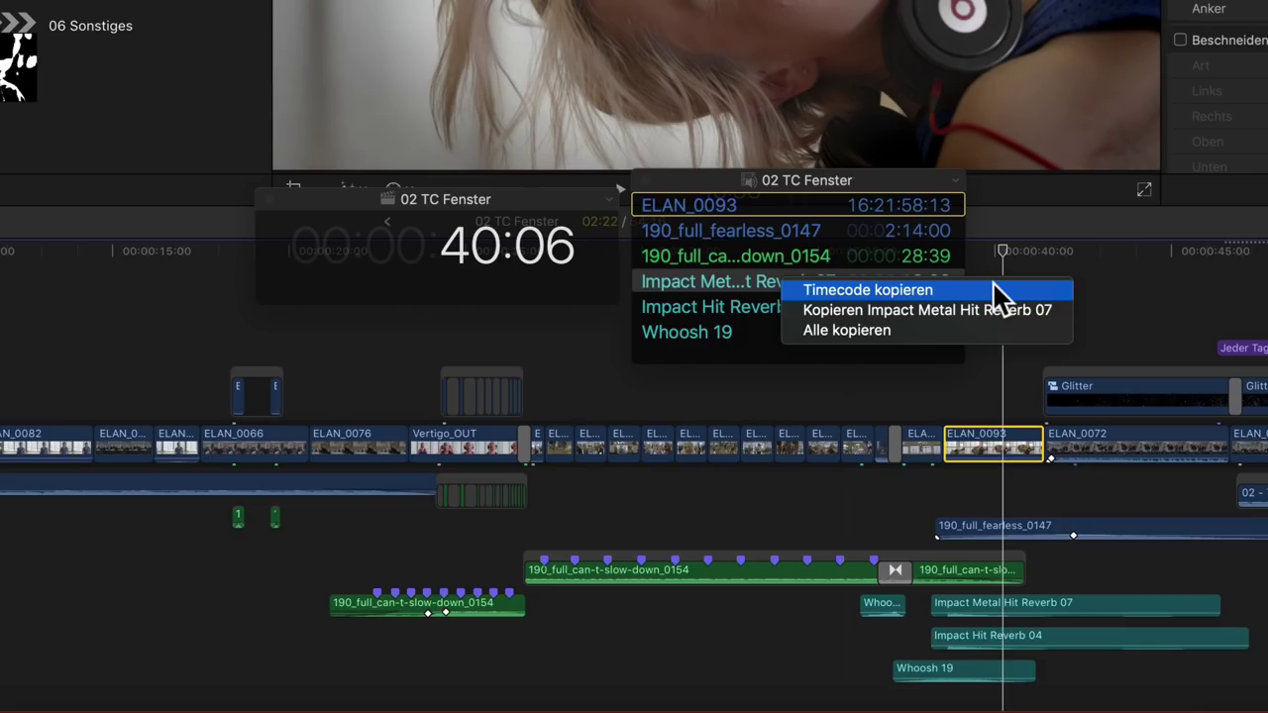
left_click(931, 337)
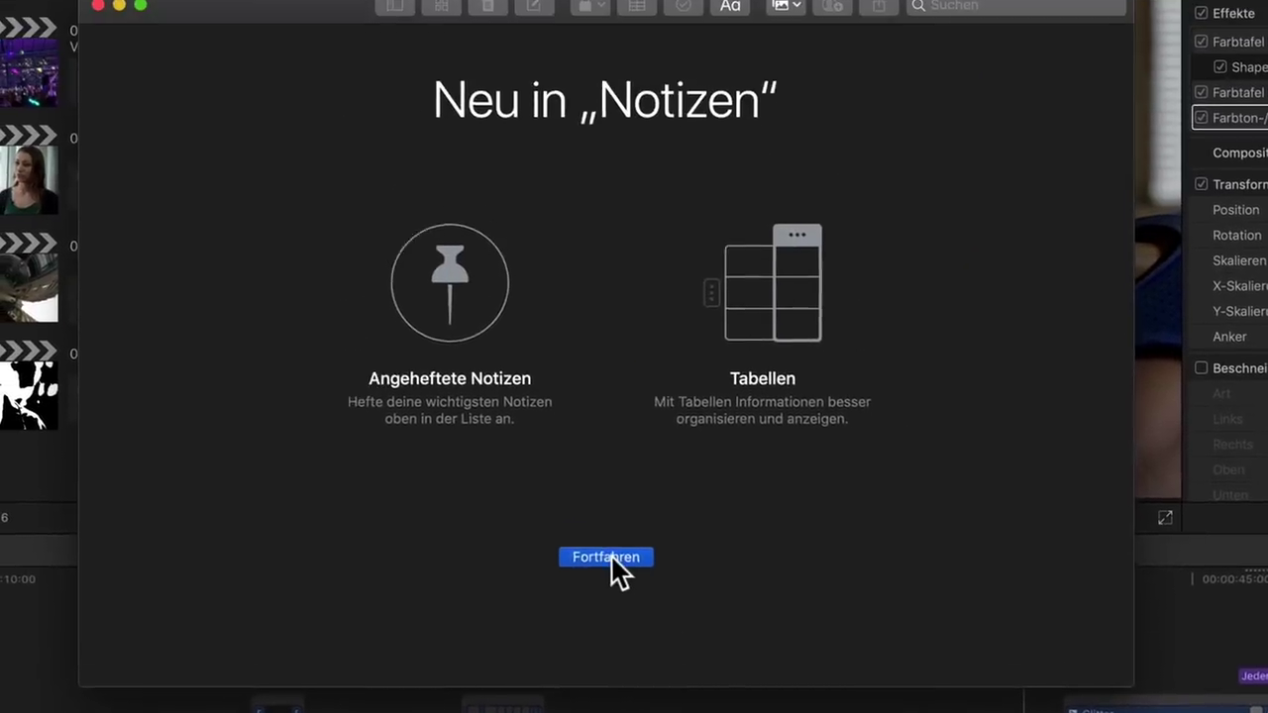
- Dismiss the Notes welcome and iCloud prompts, then paste the clip timecodes into a new note
left_click(611, 563)
key("Escape")
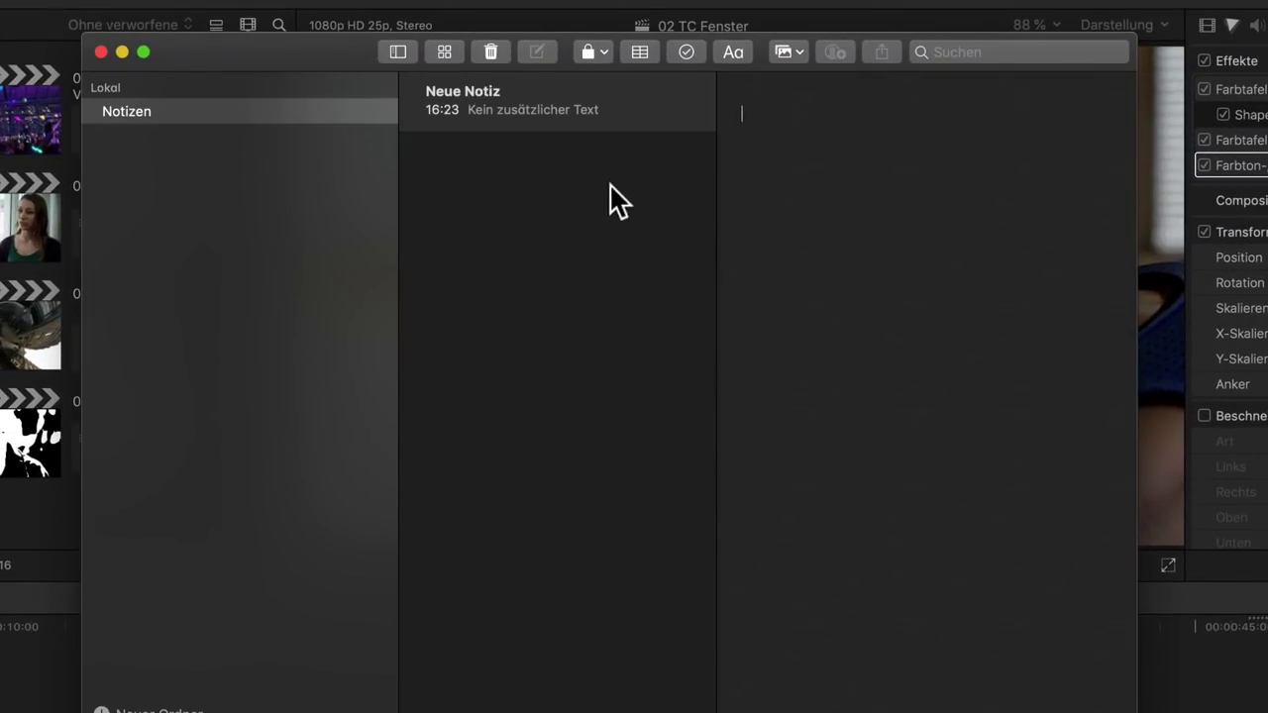
right_click(845, 226)
left_click(880, 269)
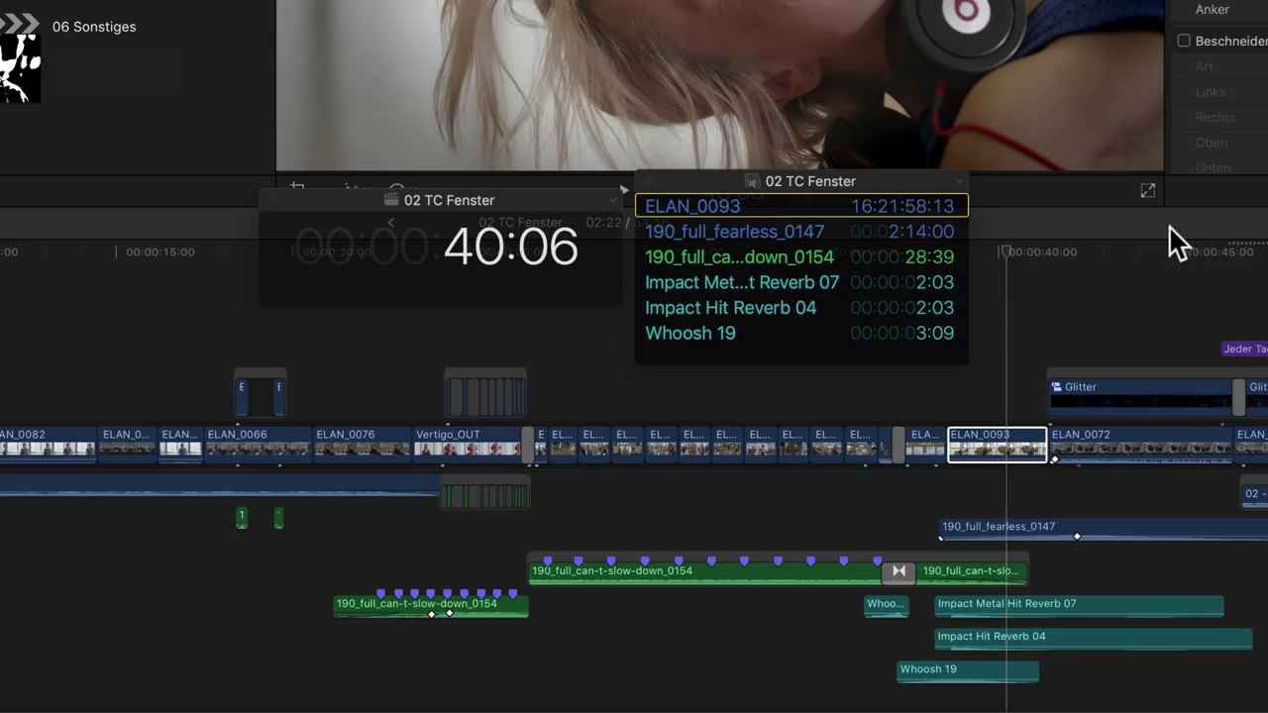
- Close the project timecode window and add the Projekt-Timecode row to the Timecode window
left_click(274, 202)
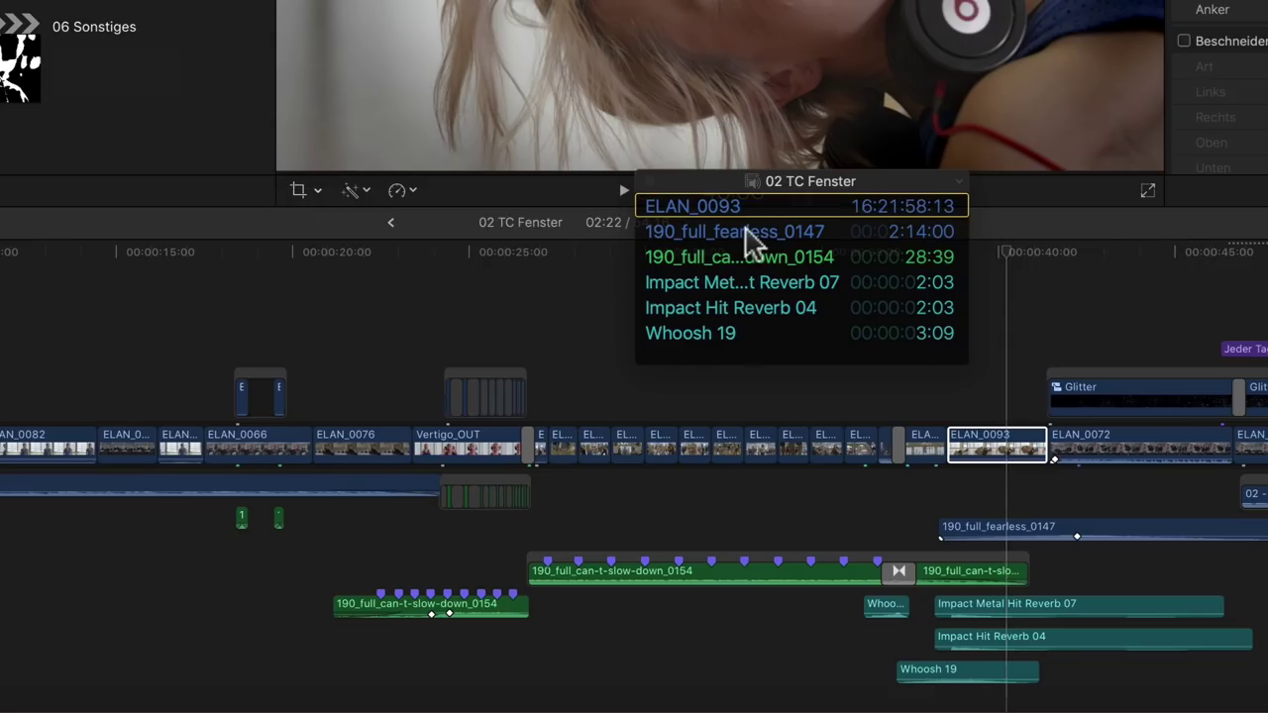
left_click(960, 184)
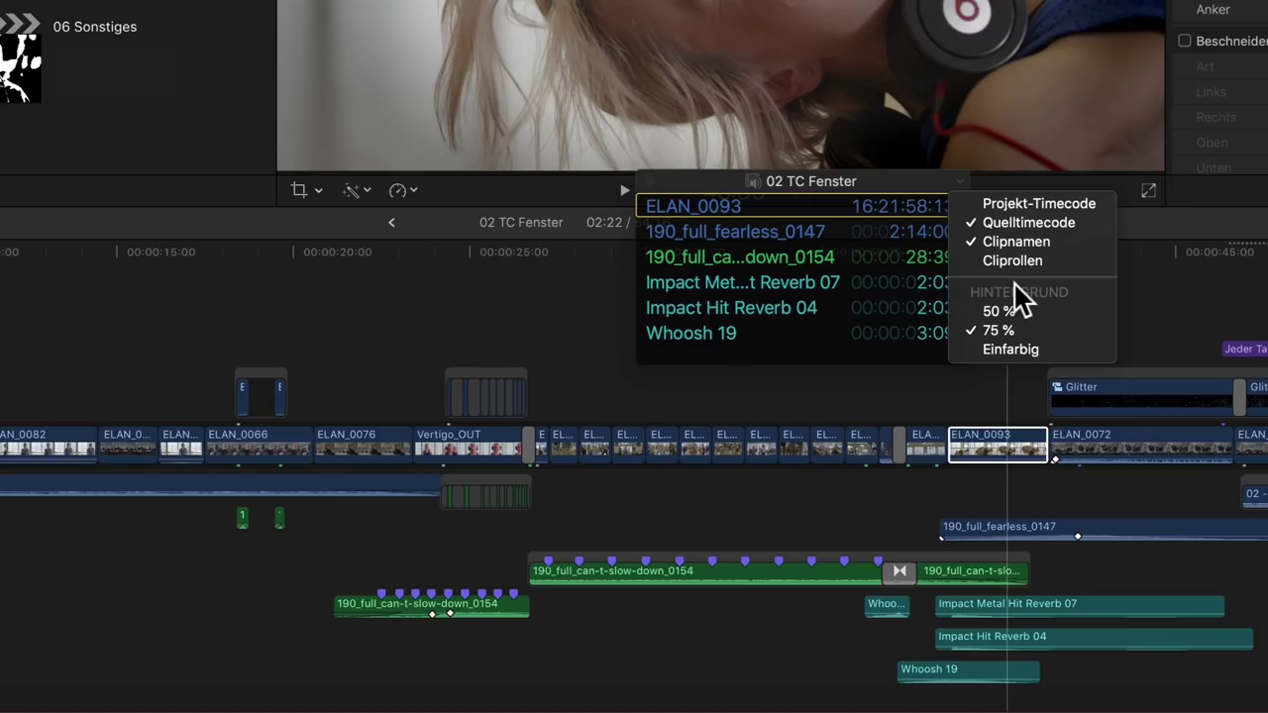
left_click(1097, 203)
left_click_drag(887, 188, 733, 172)
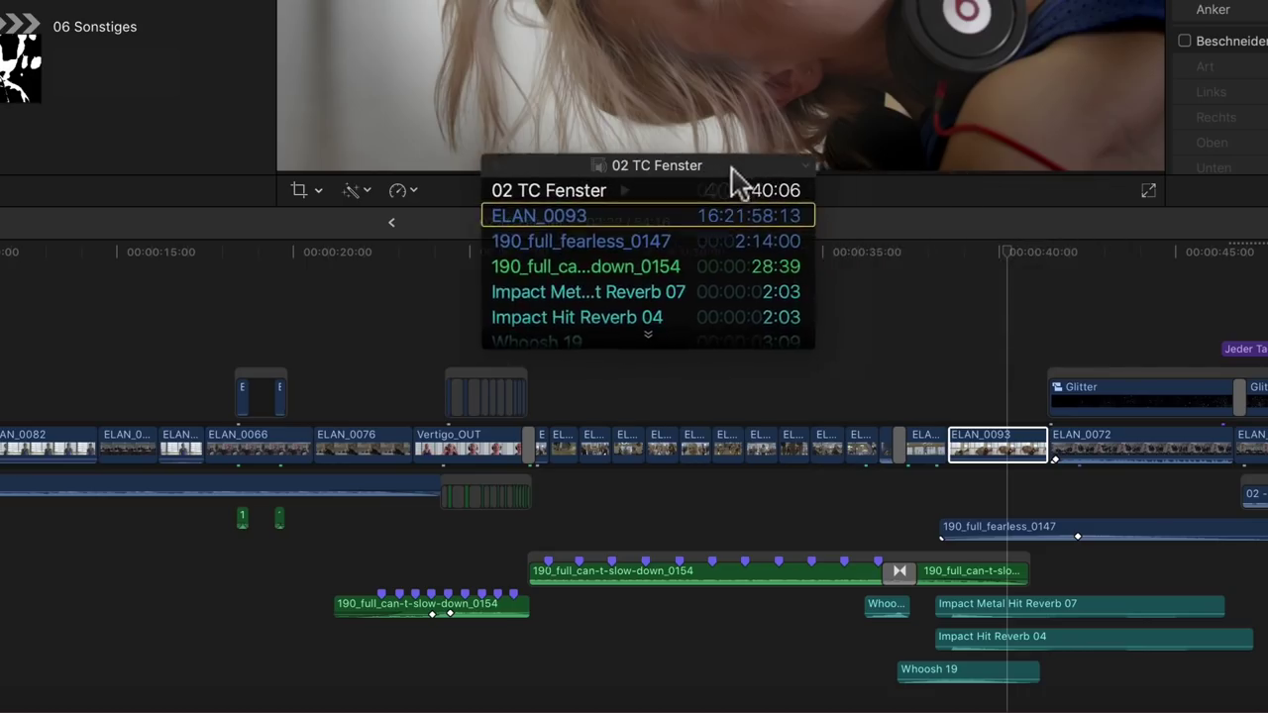
left_click_drag(808, 342, 934, 377)
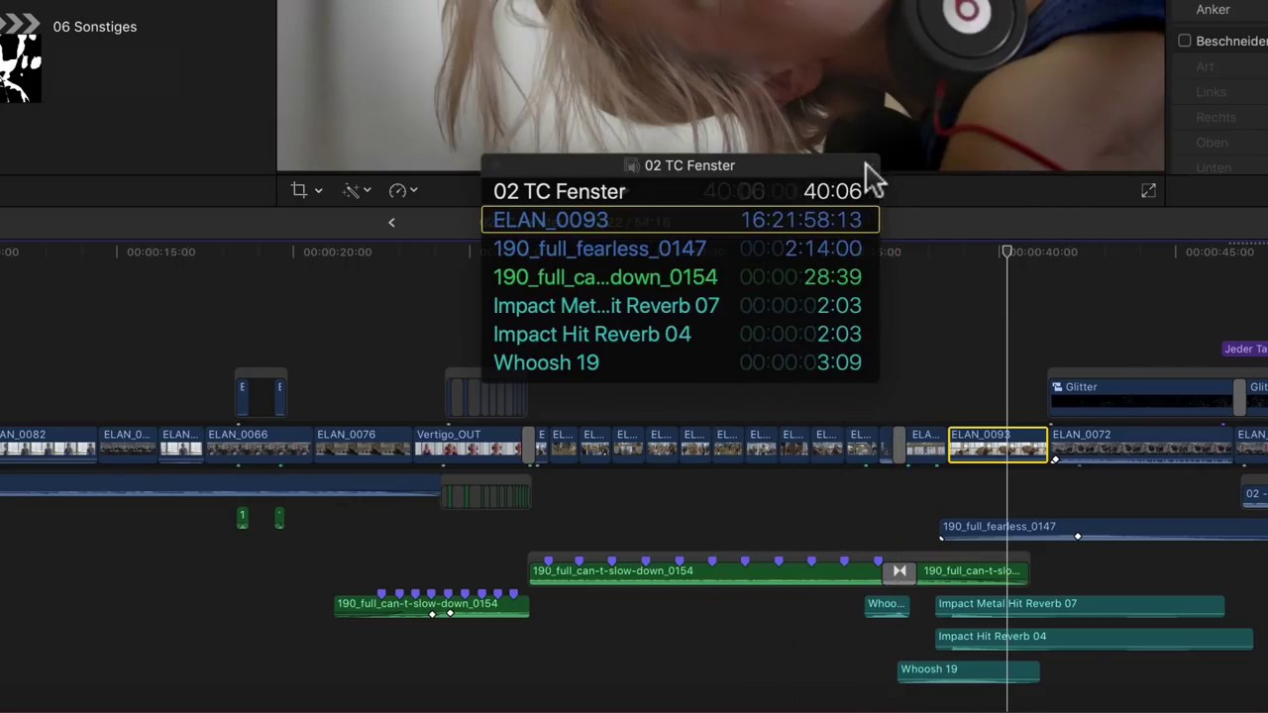
- Show both project and source timecodes plus Cliprollen, and widen the Timecode window
right_click(866, 164)
left_click(892, 188)
left_click(900, 203)
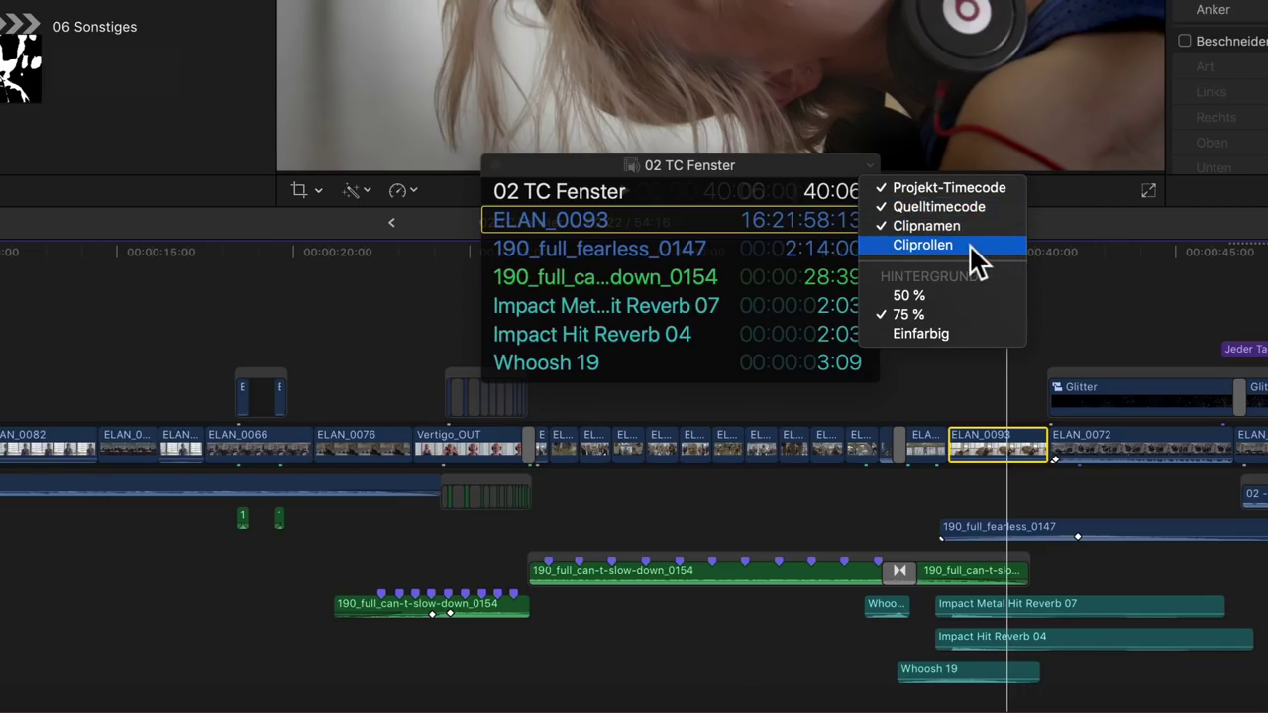
left_click(969, 244)
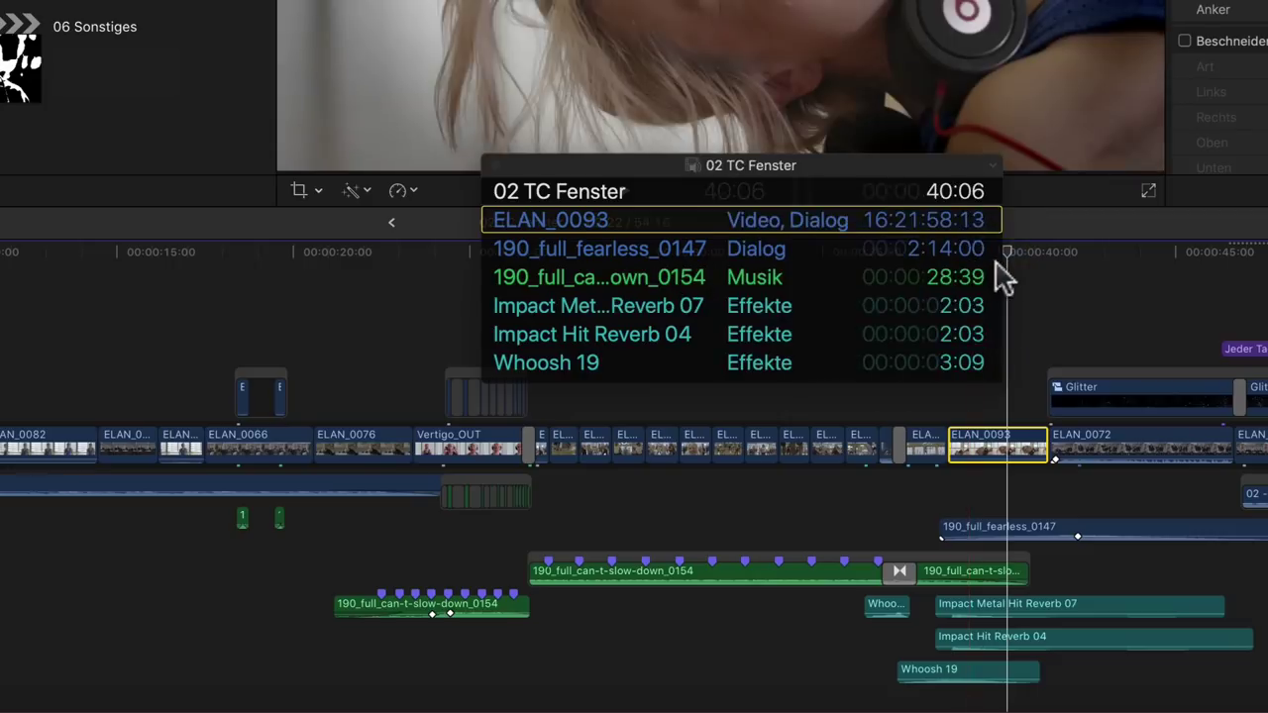
left_click_drag(1003, 266, 1059, 266)
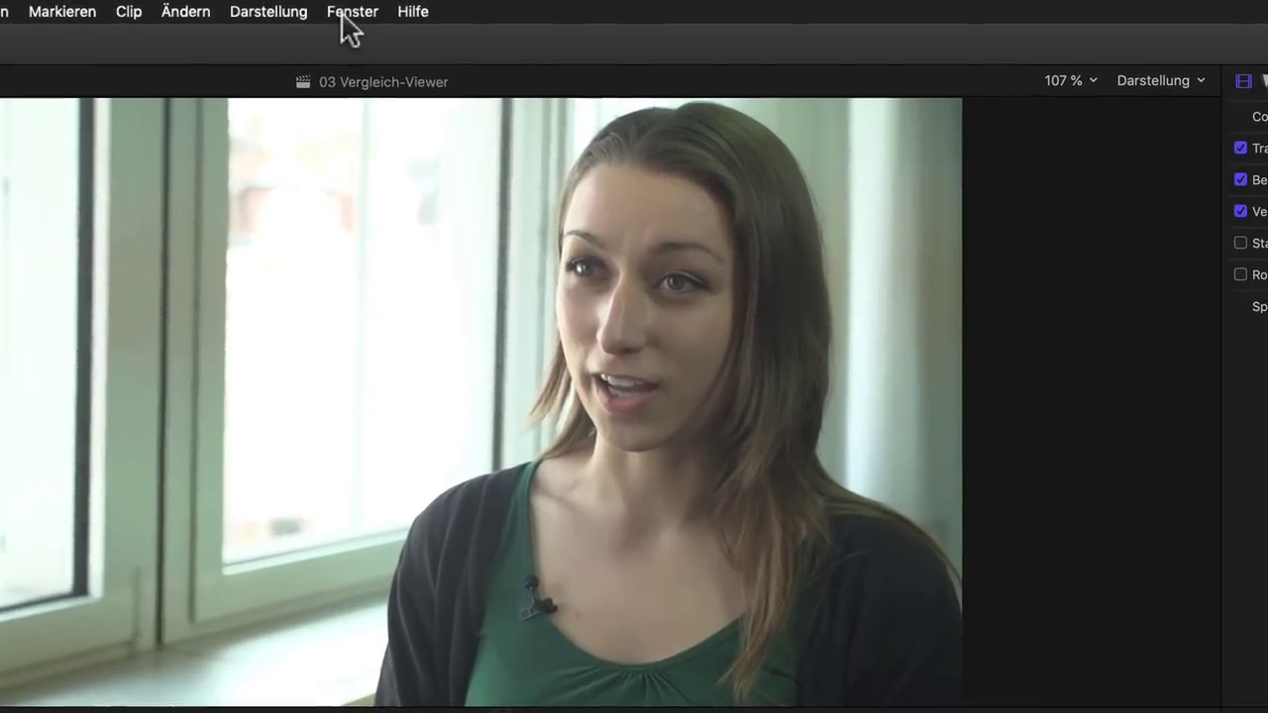
- Show the Vergleich-Viewer via Fenster > Im Arbeitsbereich anzeigen
left_click(341, 13)
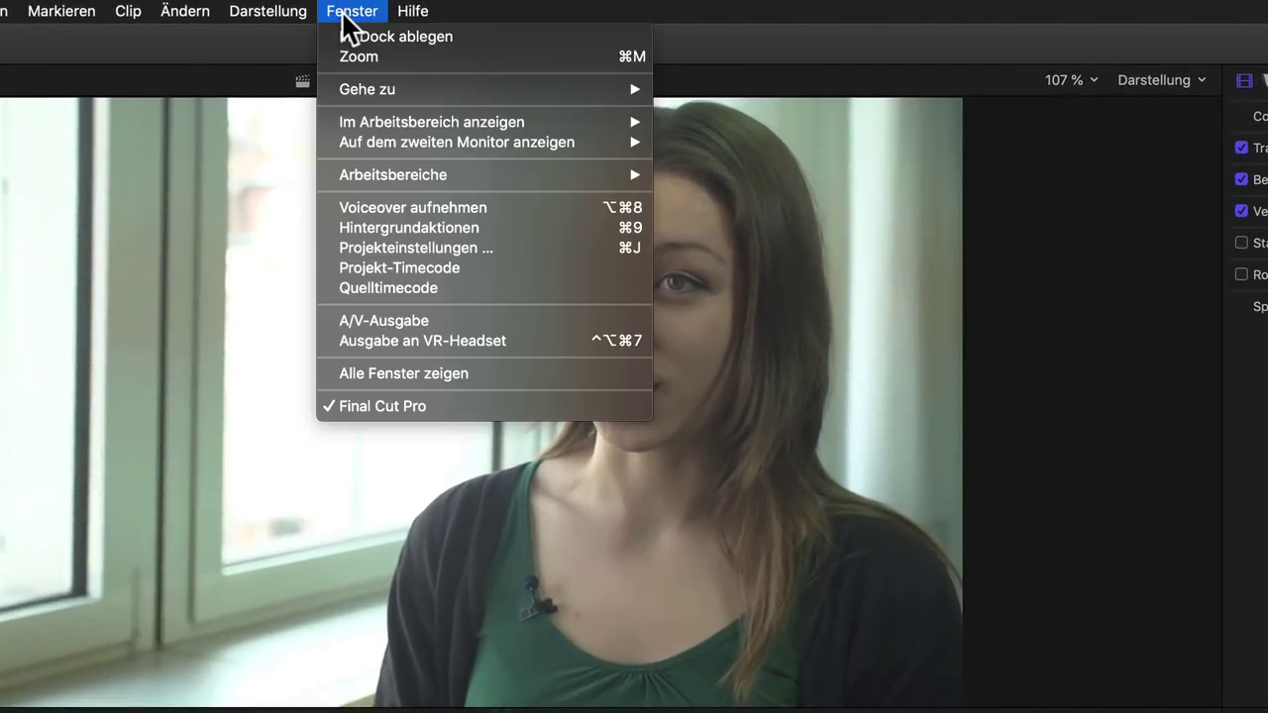
mouse_move(382, 123)
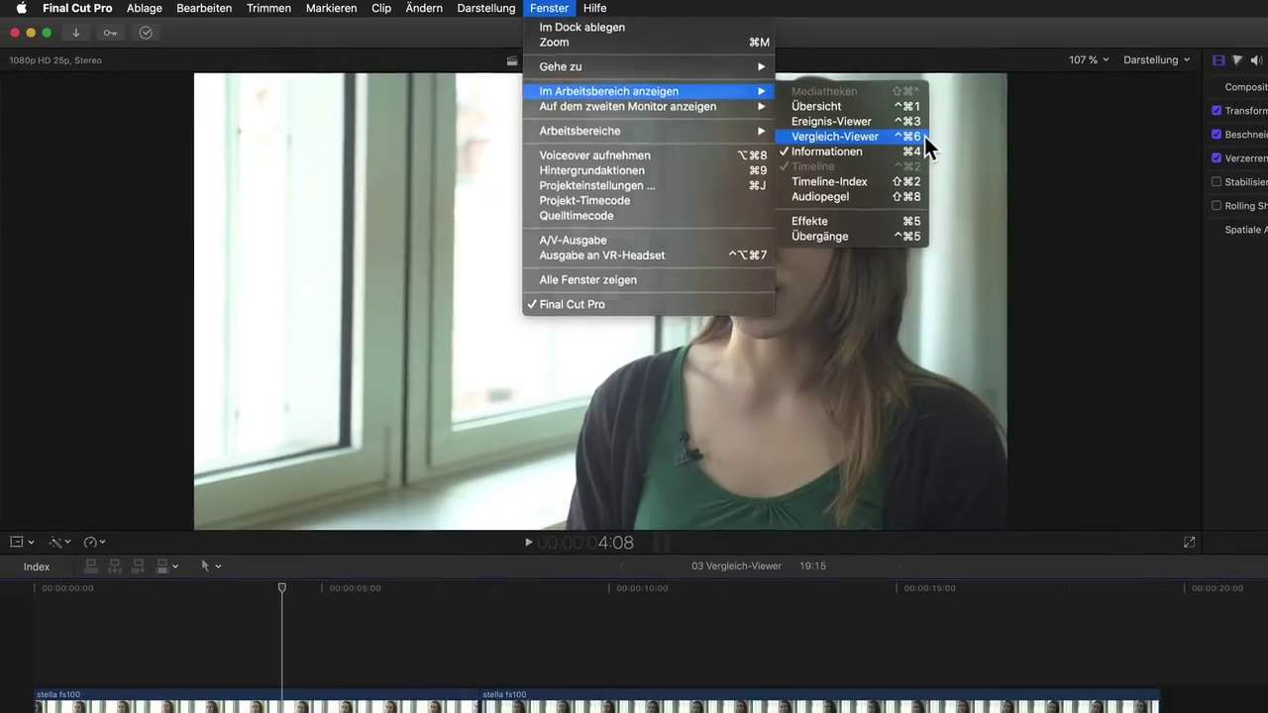
left_click(924, 137)
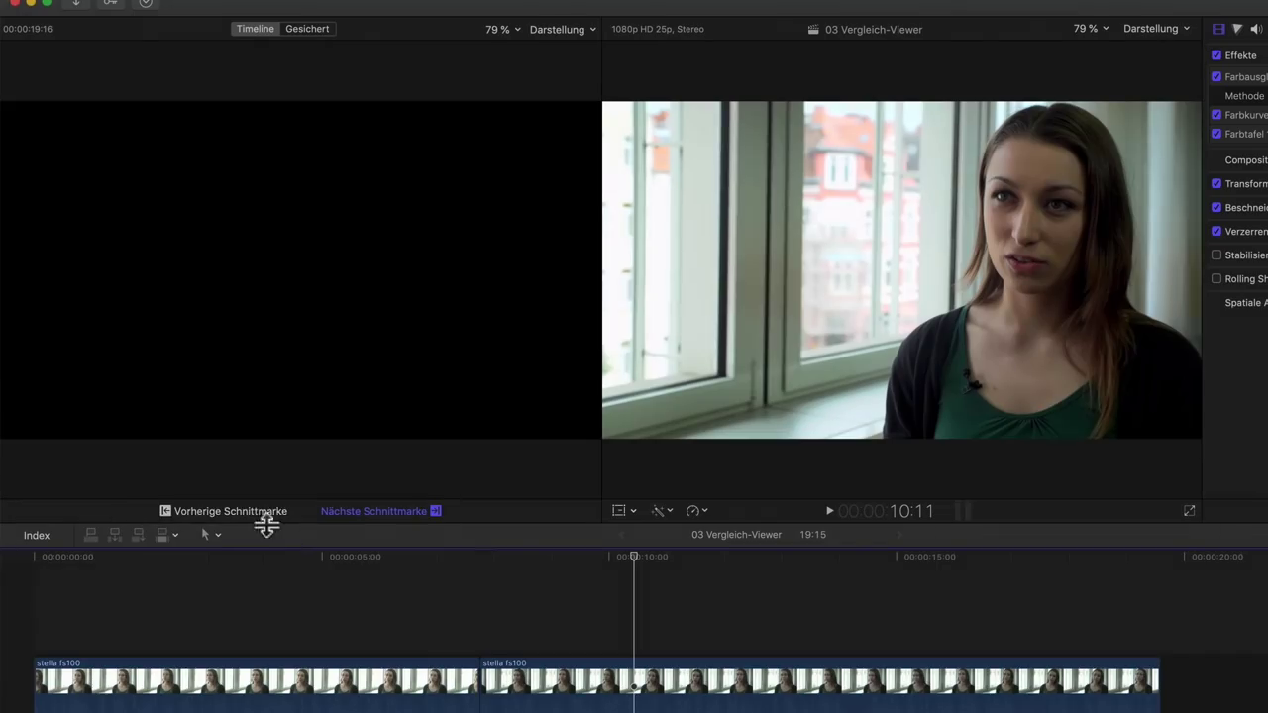
- Set the comparison viewer to Vorherige Schnittmarke and select the first and second stella fs100 clips
left_click(255, 511)
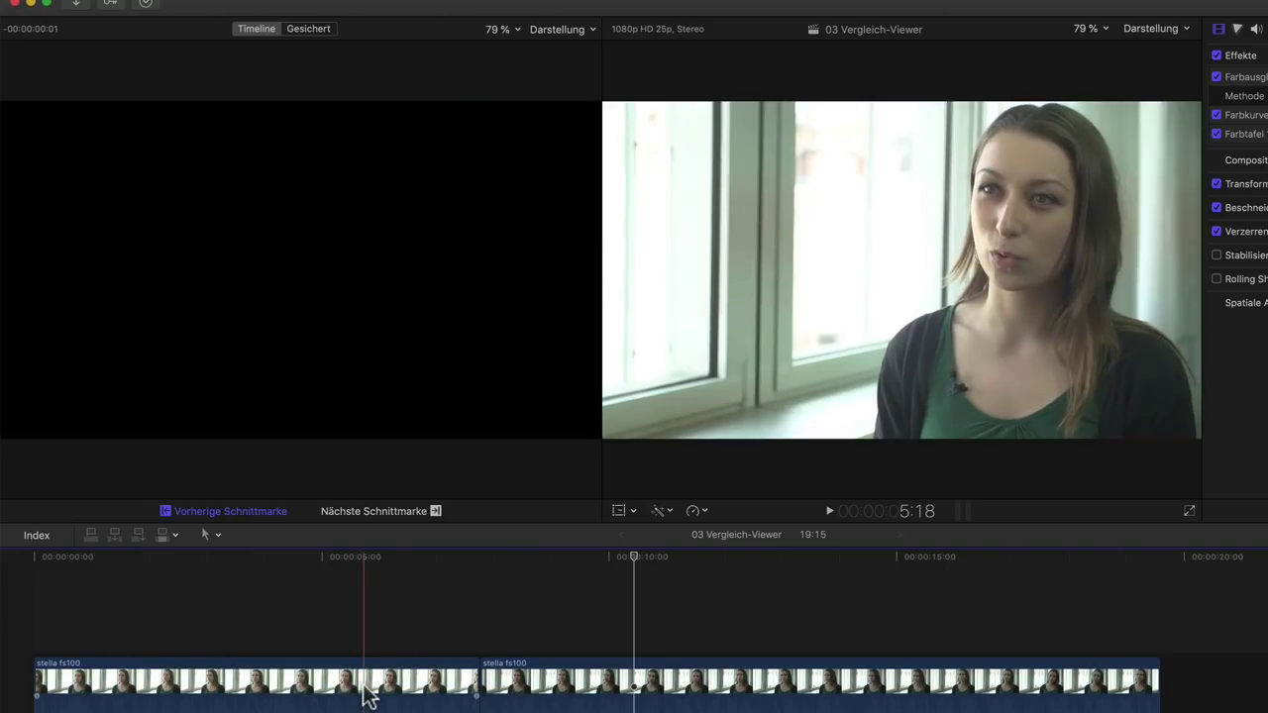
left_click(367, 696)
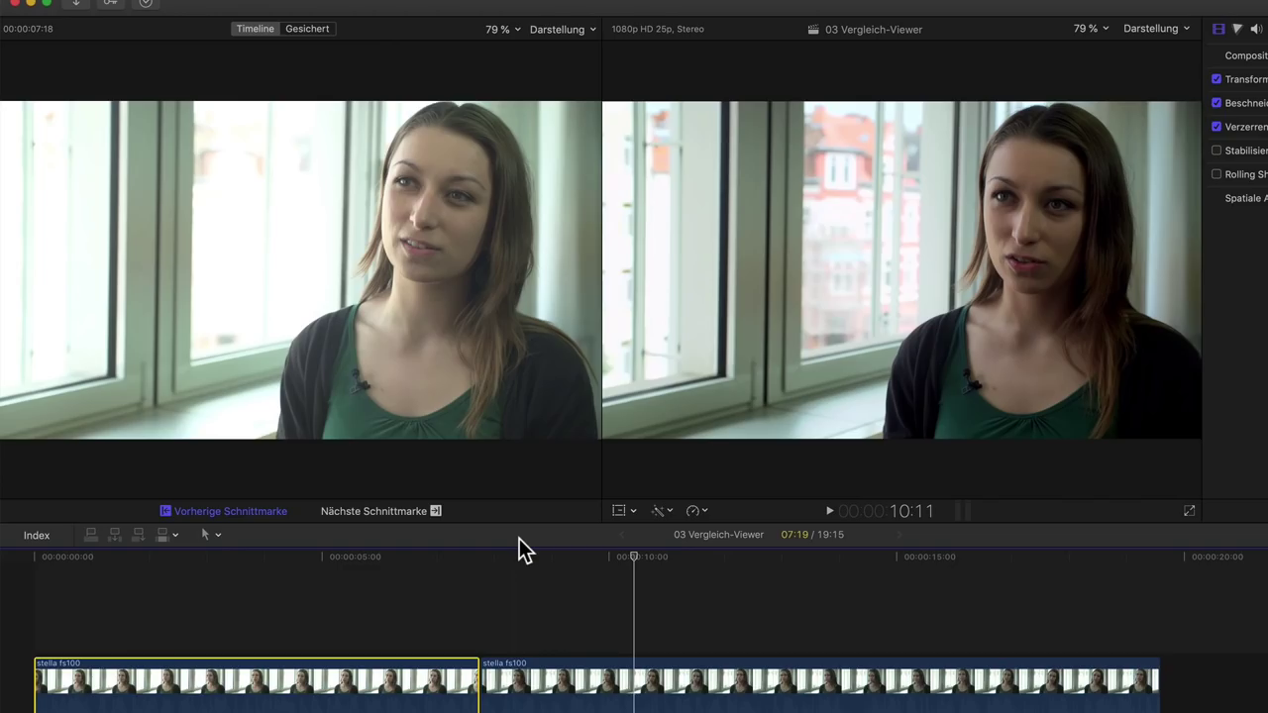
left_click(551, 673)
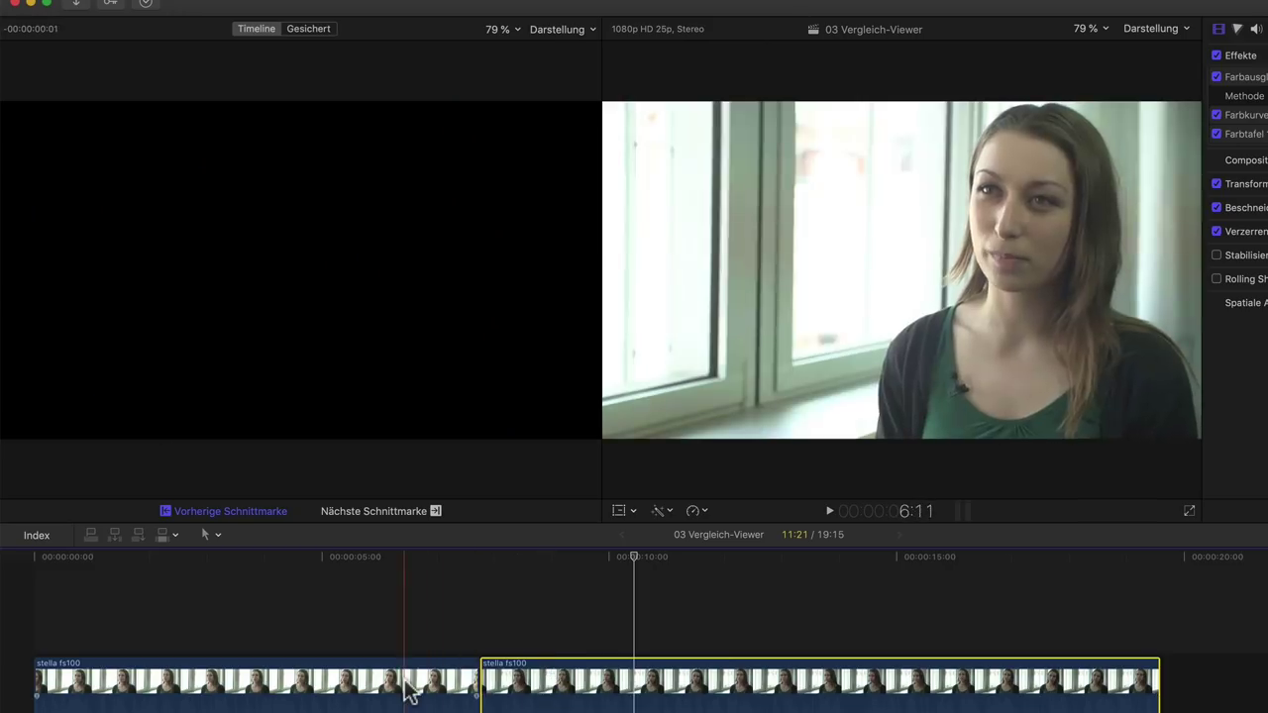
- Paste the second clip's colour effects and volume onto the first stella fs100 clip
left_click(433, 678)
key("super+shift+v")
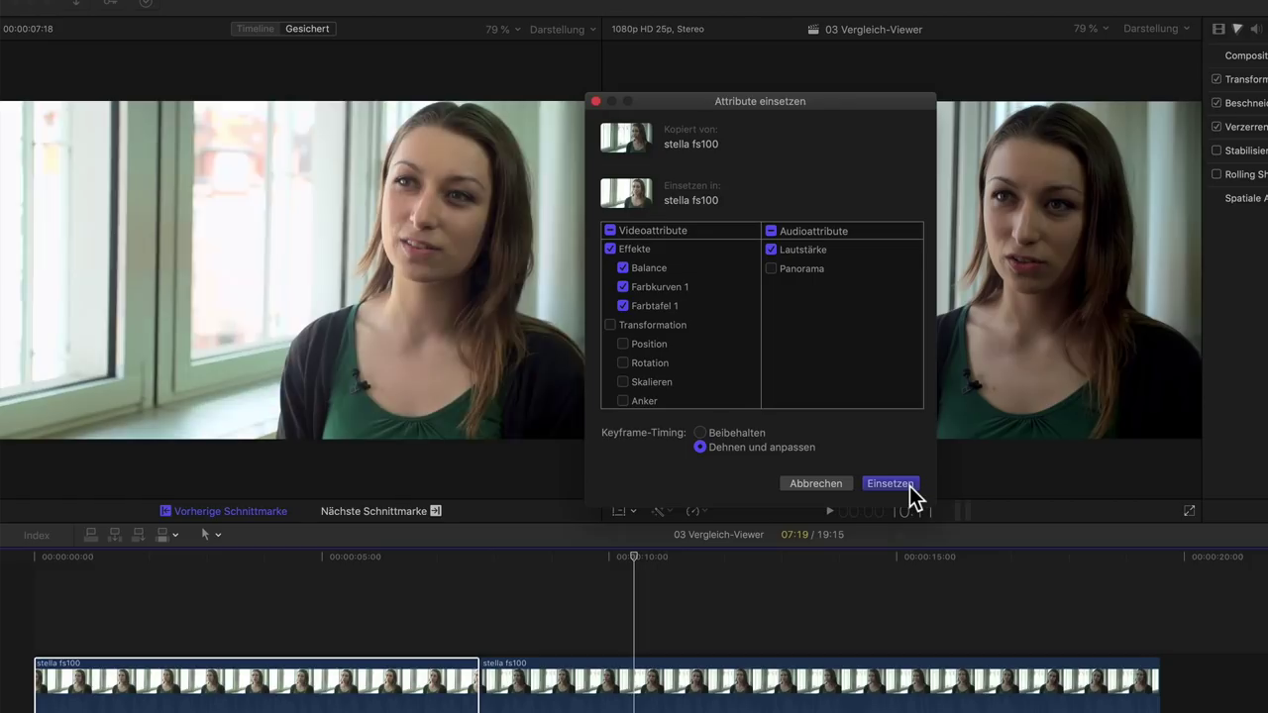
left_click(909, 485)
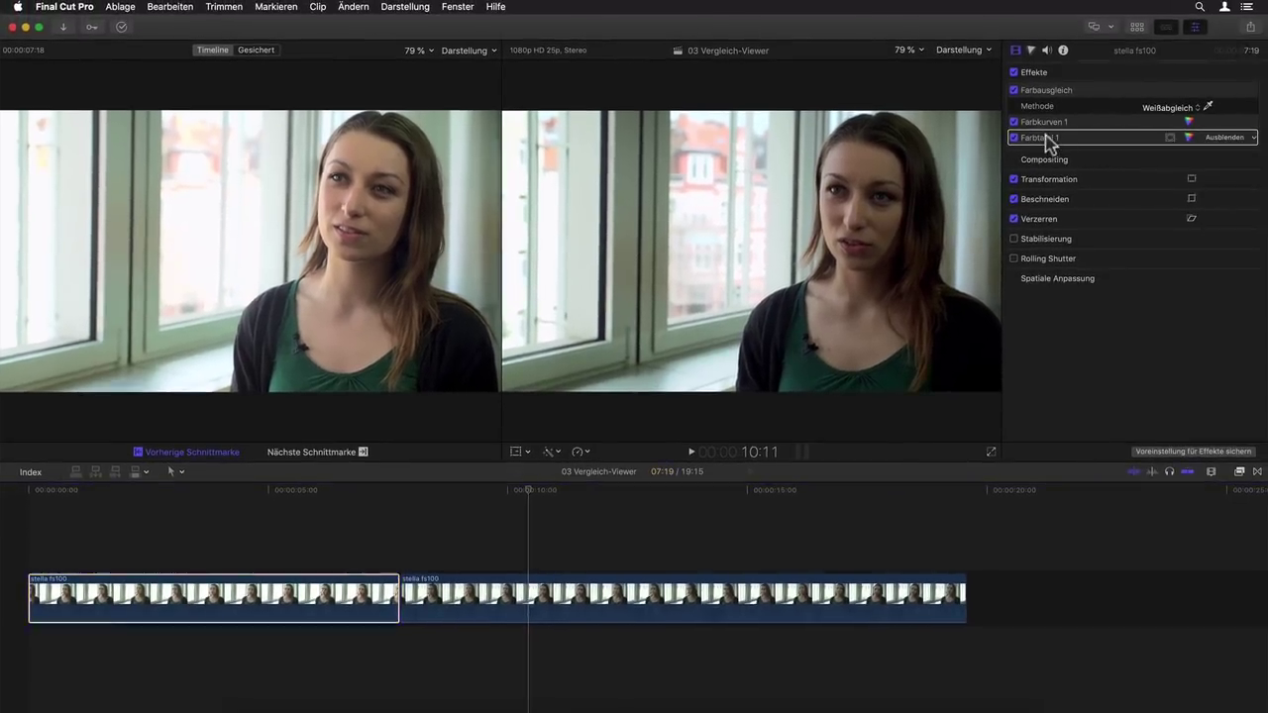
- Darken Farbtafel 1 to midtones -27 and highlights -28, and show the video scopes
double_click(1058, 137)
left_click_drag(1215, 187, 1147, 217)
key("ctrl+super+e")
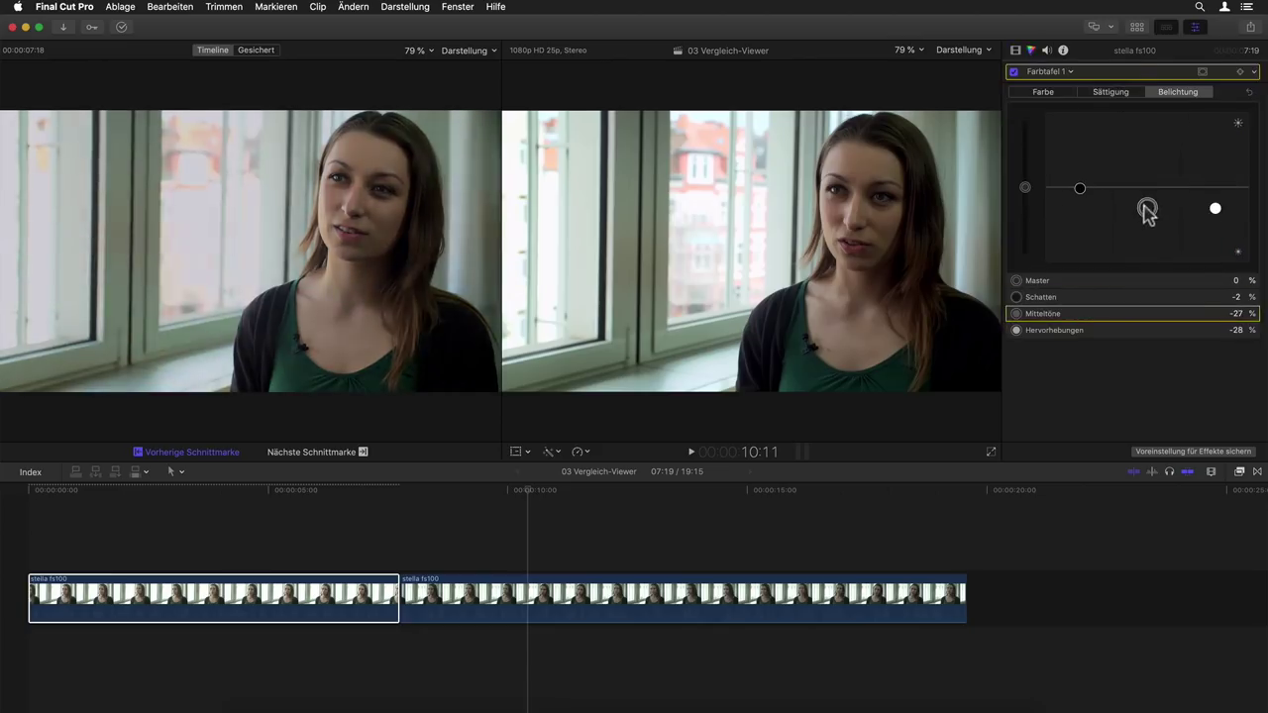
key("super+7")
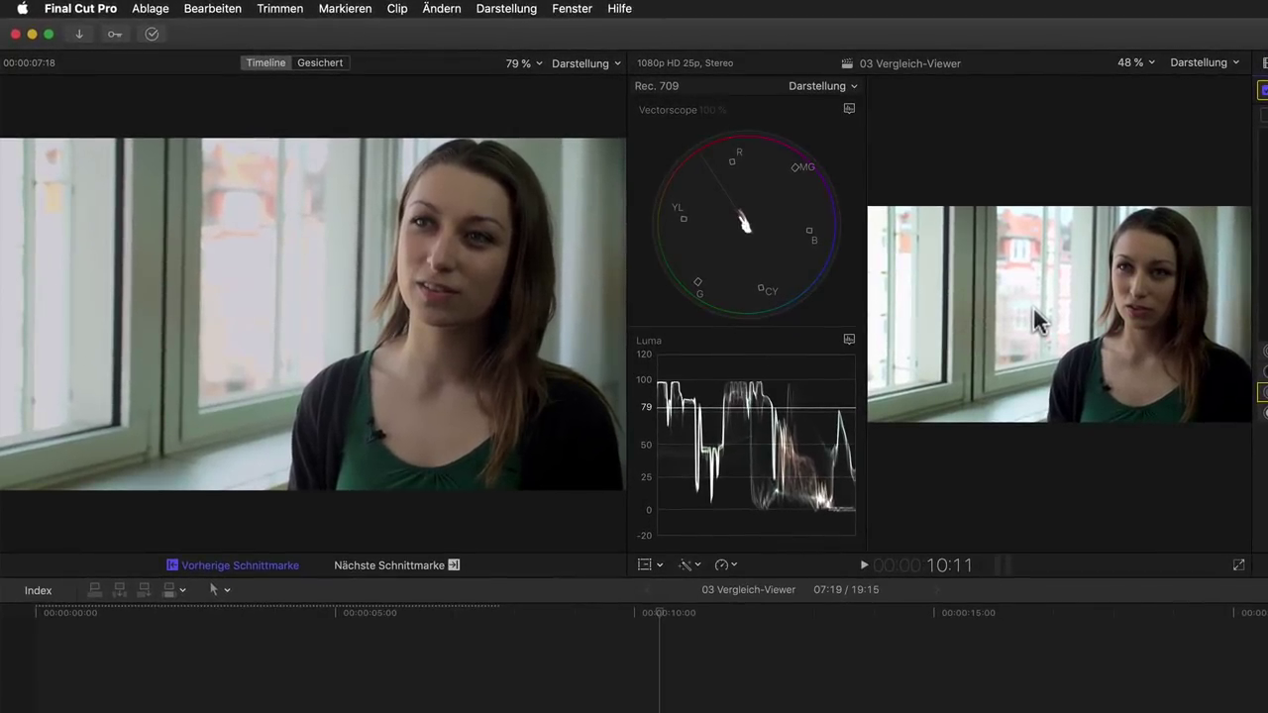
- Show the comparison viewer's scopes as a histogram and RGB parade side by side
left_click(529, 309)
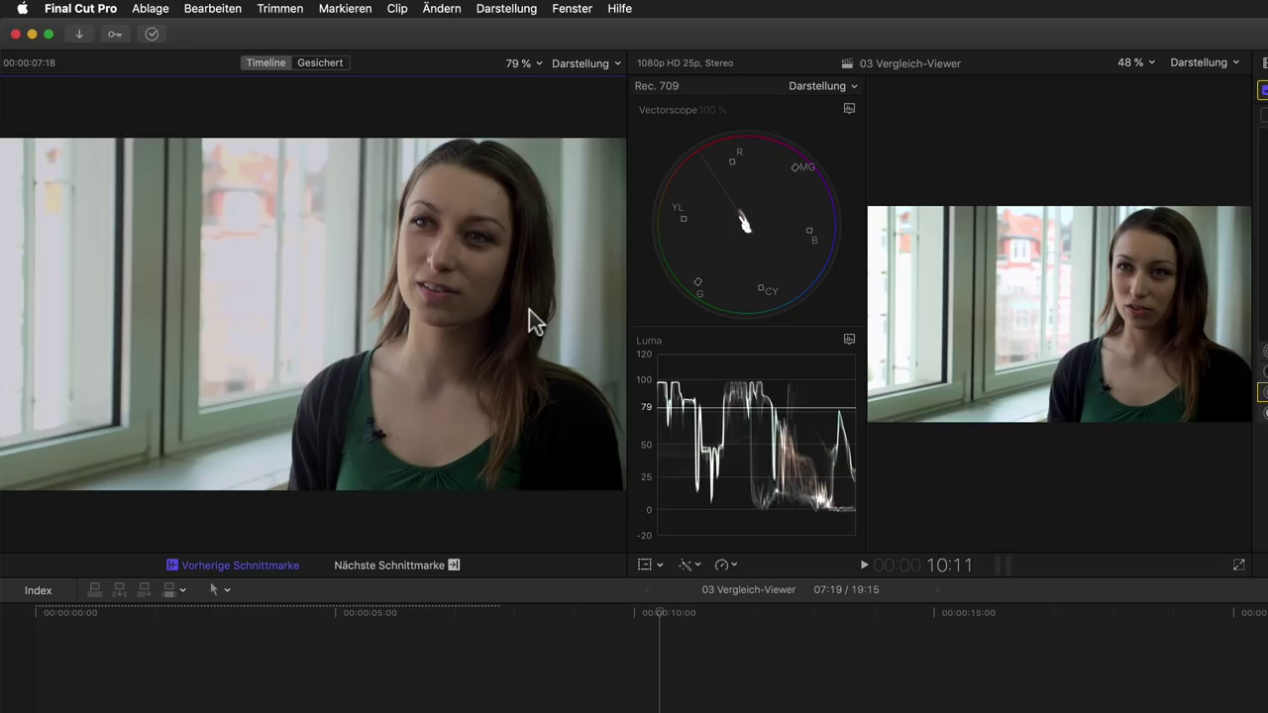
key("super+7")
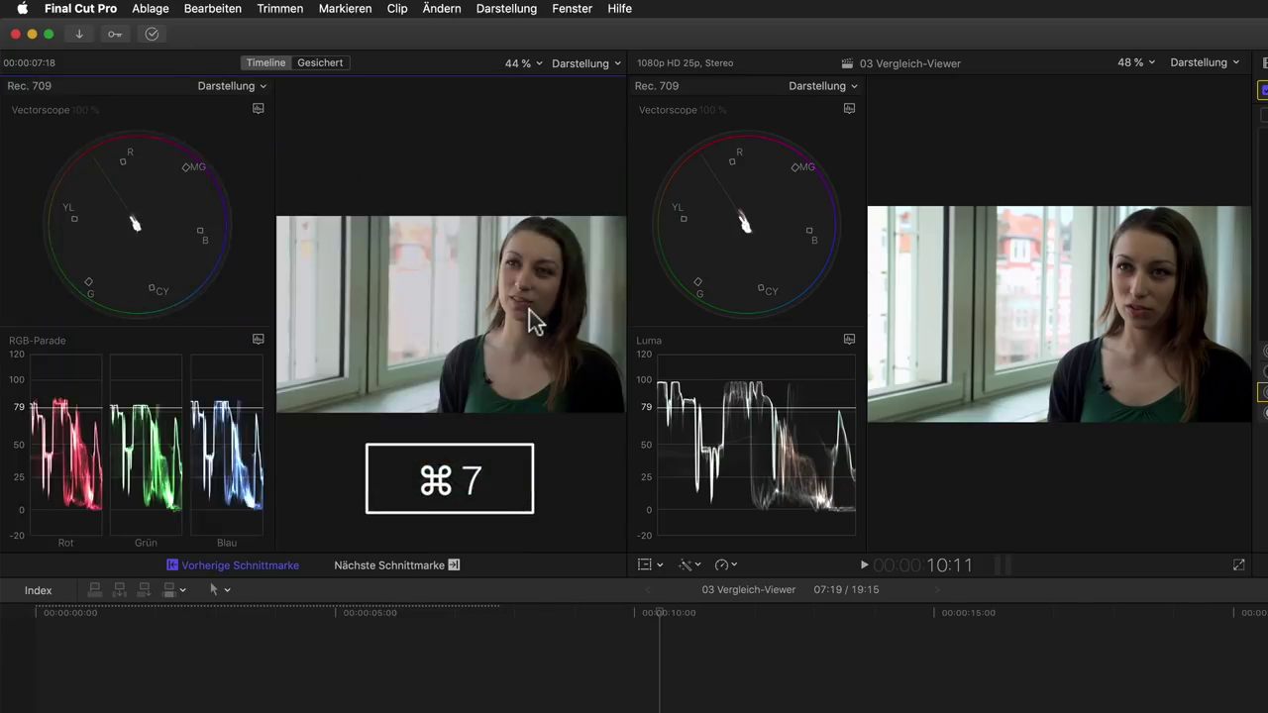
left_click(258, 109)
left_click(275, 132)
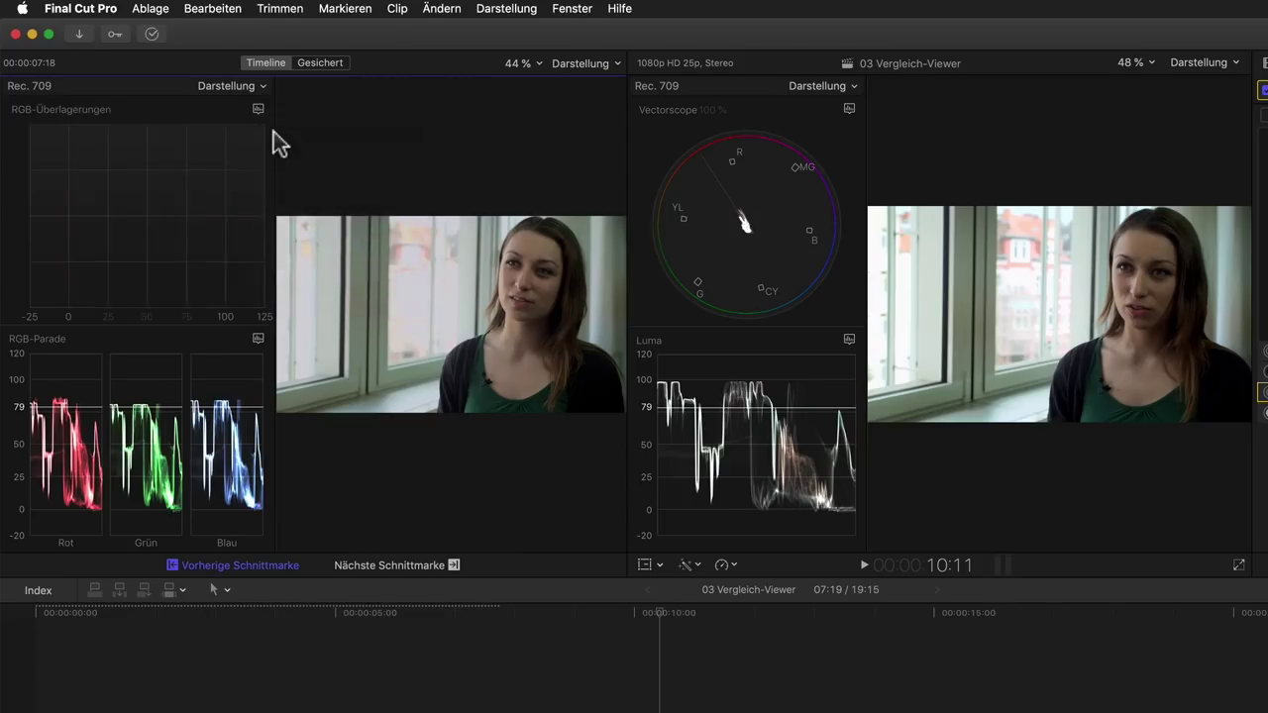
left_click(250, 87)
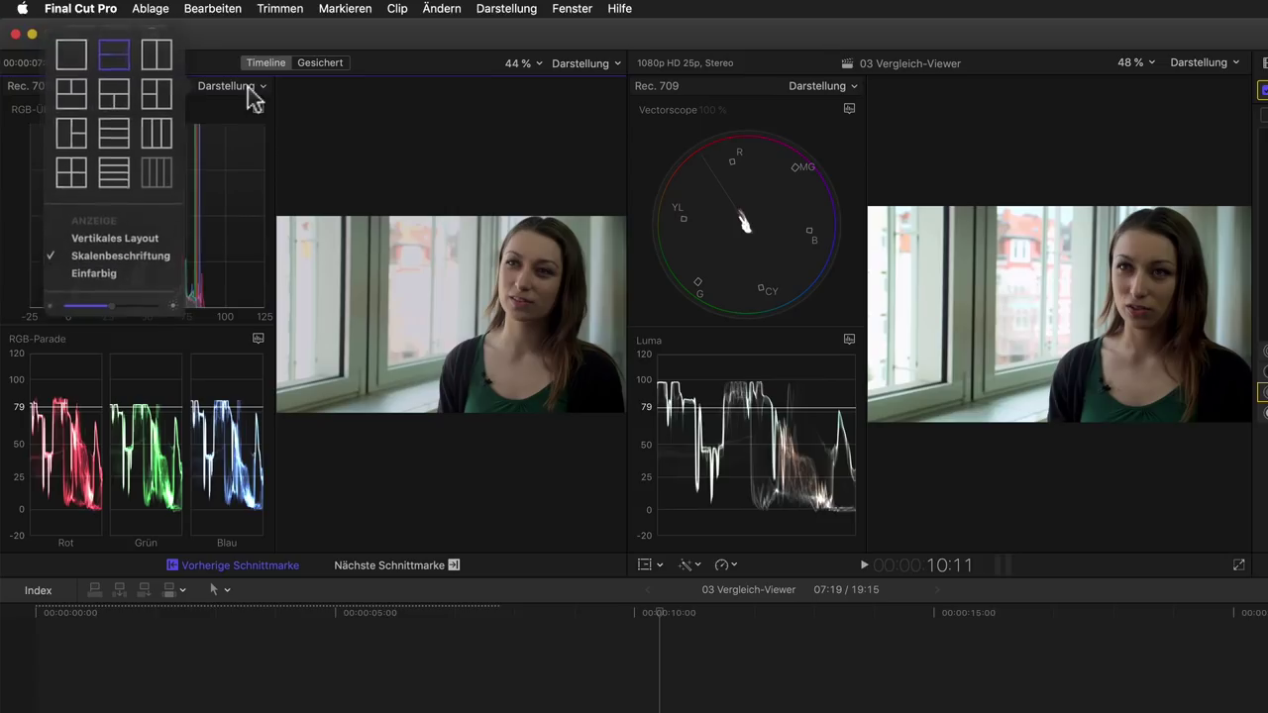
left_click(159, 57)
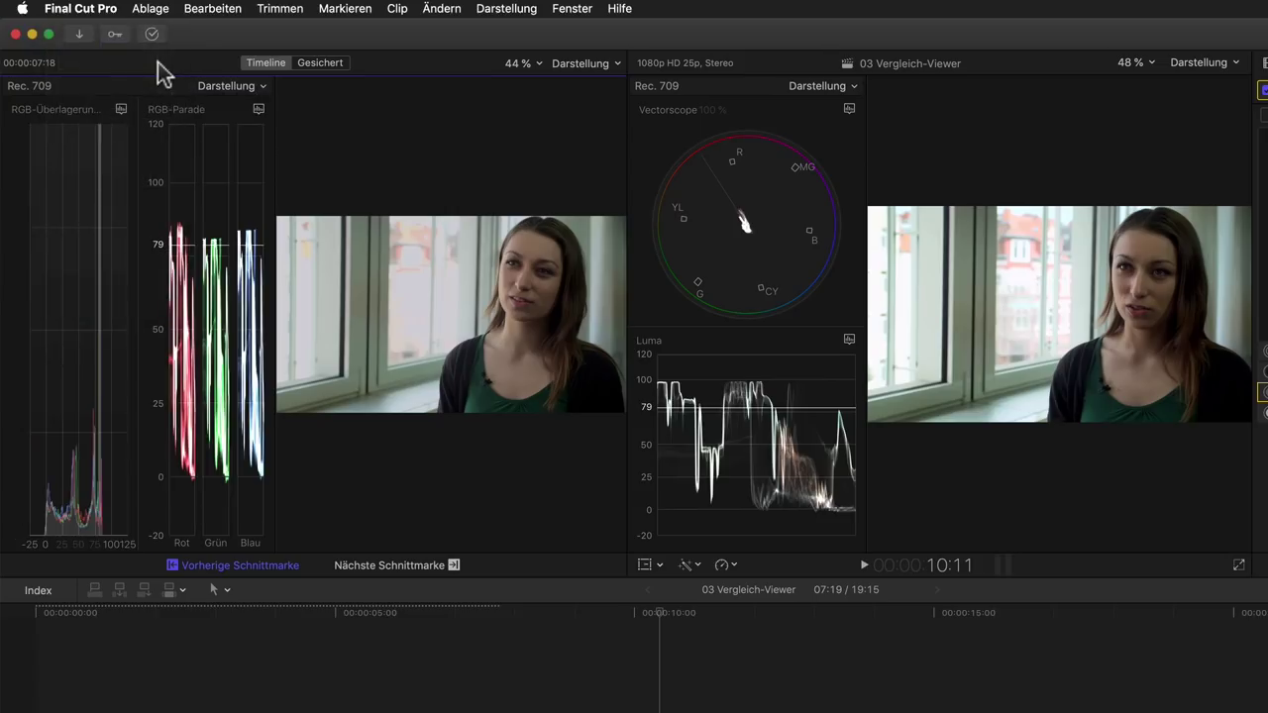
- Reduce the scopes to a single view set to RGB parade
left_click(233, 88)
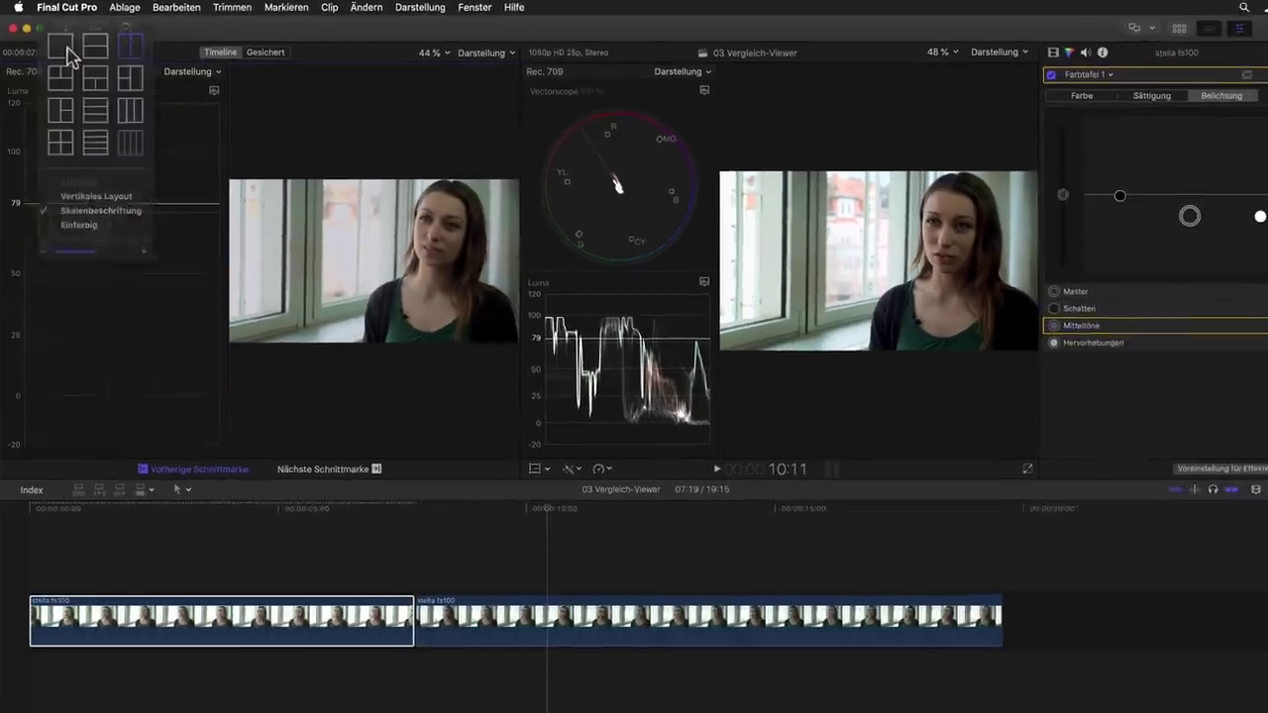
left_click(78, 54)
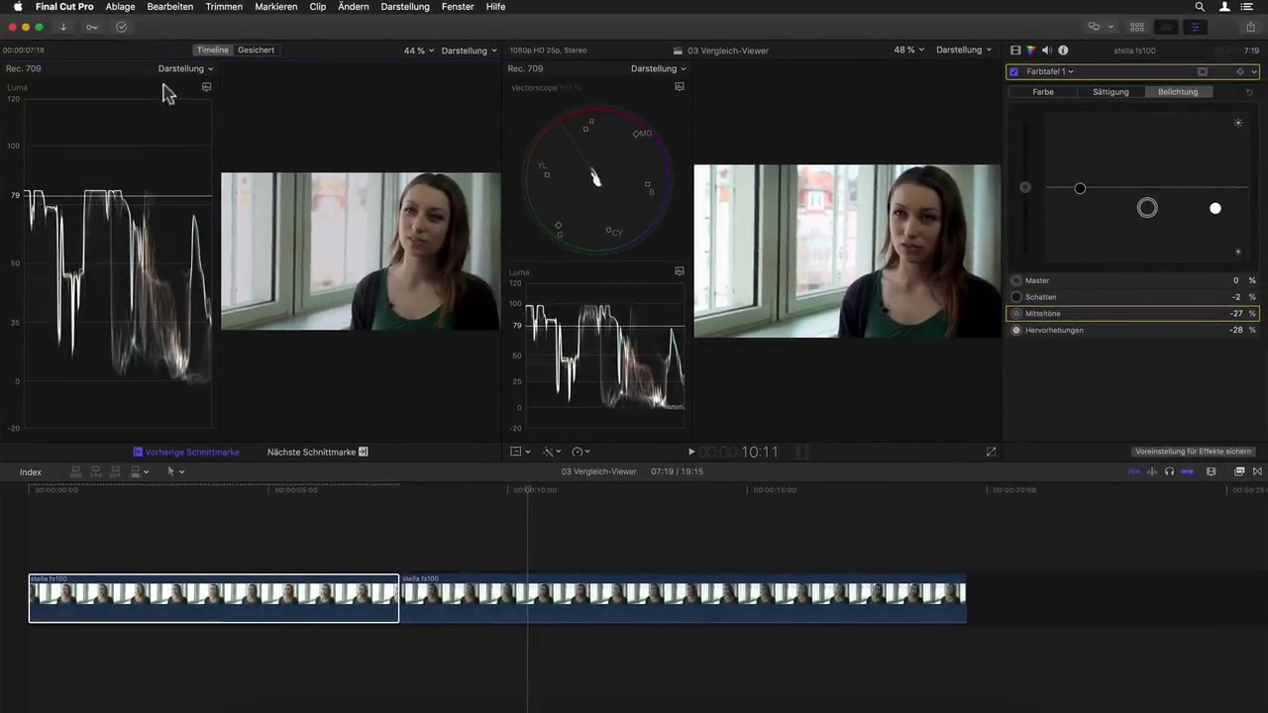
left_click(206, 88)
left_click(247, 160)
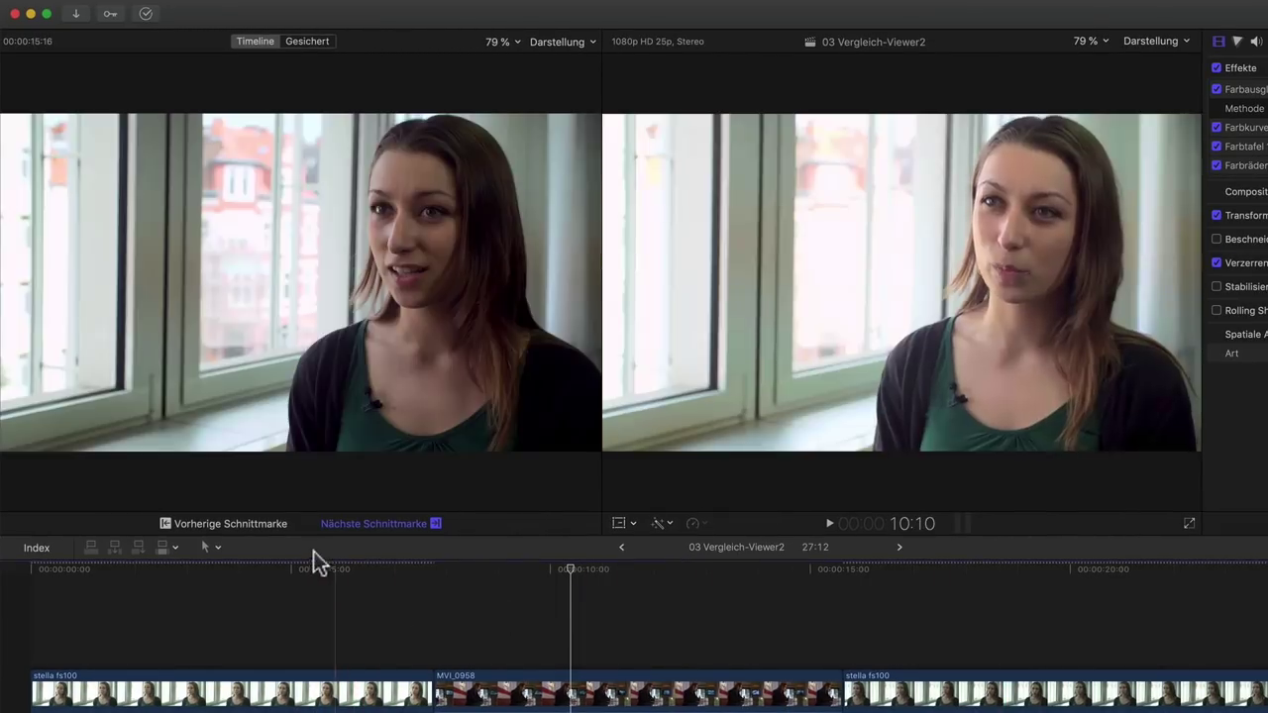
- Compare the café shot with the previous edit's frame, then the next edit's interview frame at 15:16
left_click(247, 528)
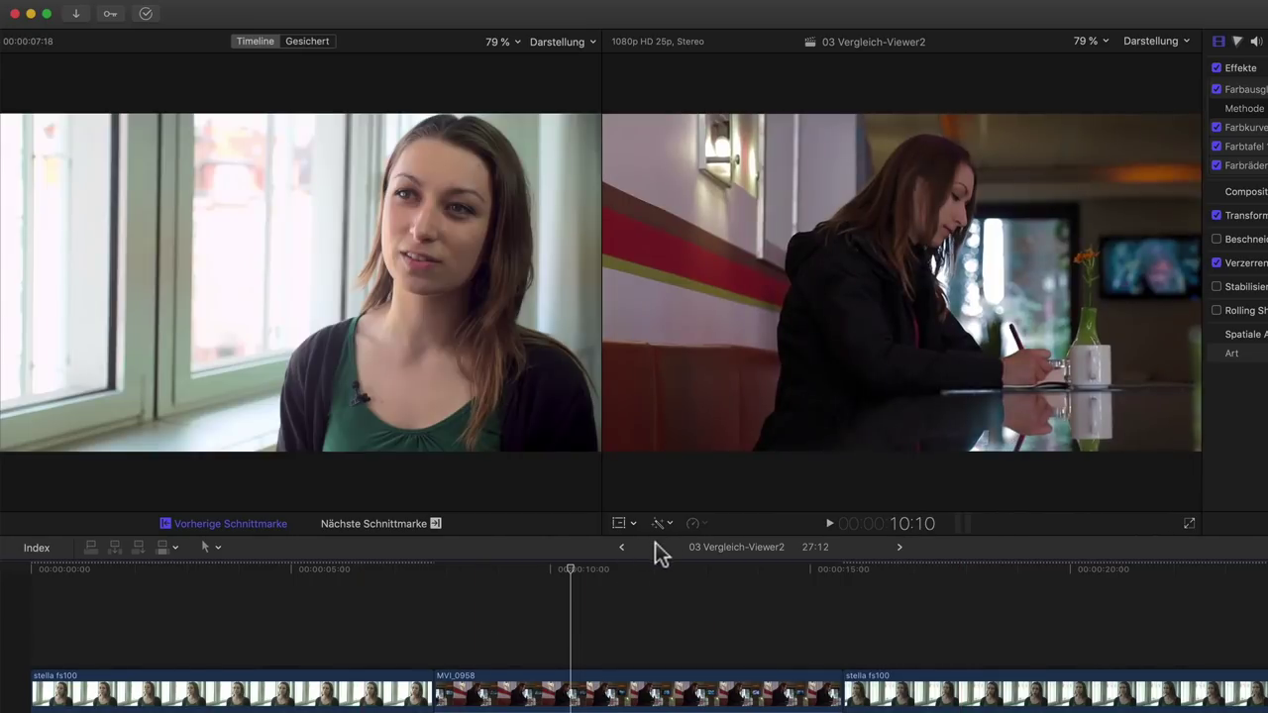
left_click(385, 523)
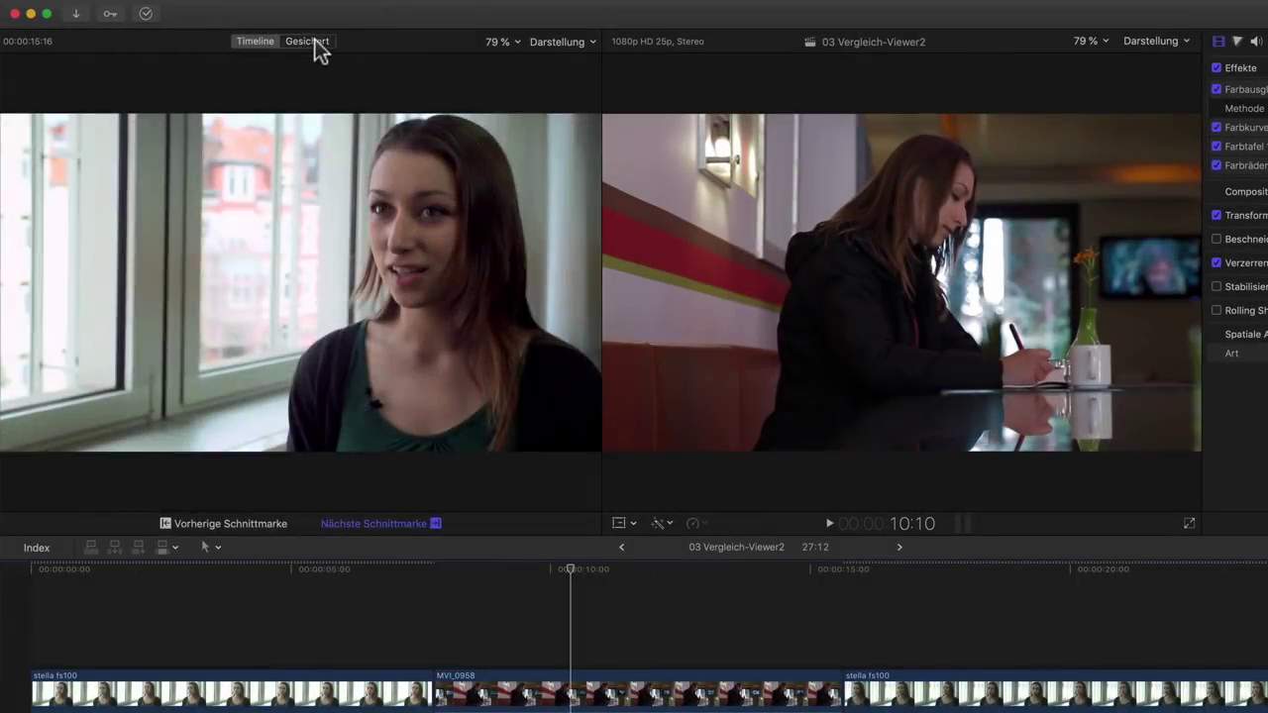
- In Gesichert mode, save the 17:05 interview frame as a still and return the playhead to 6:22
left_click(315, 42)
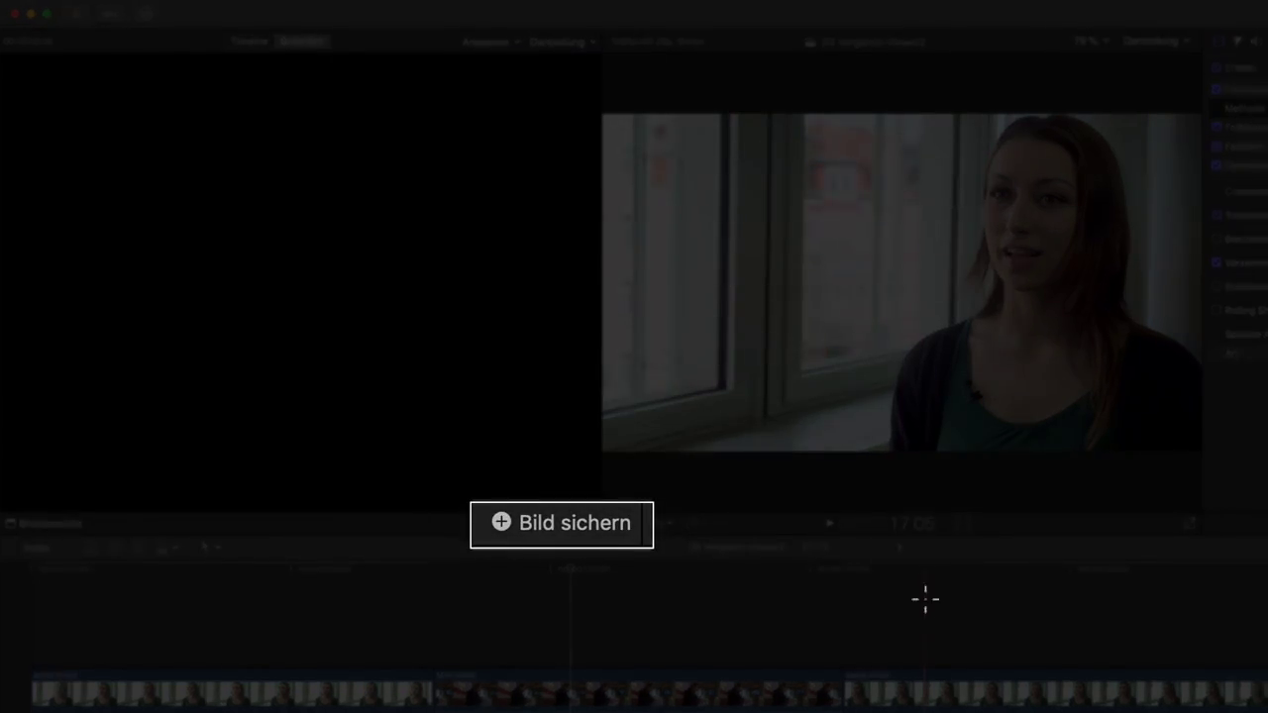
left_click(925, 598)
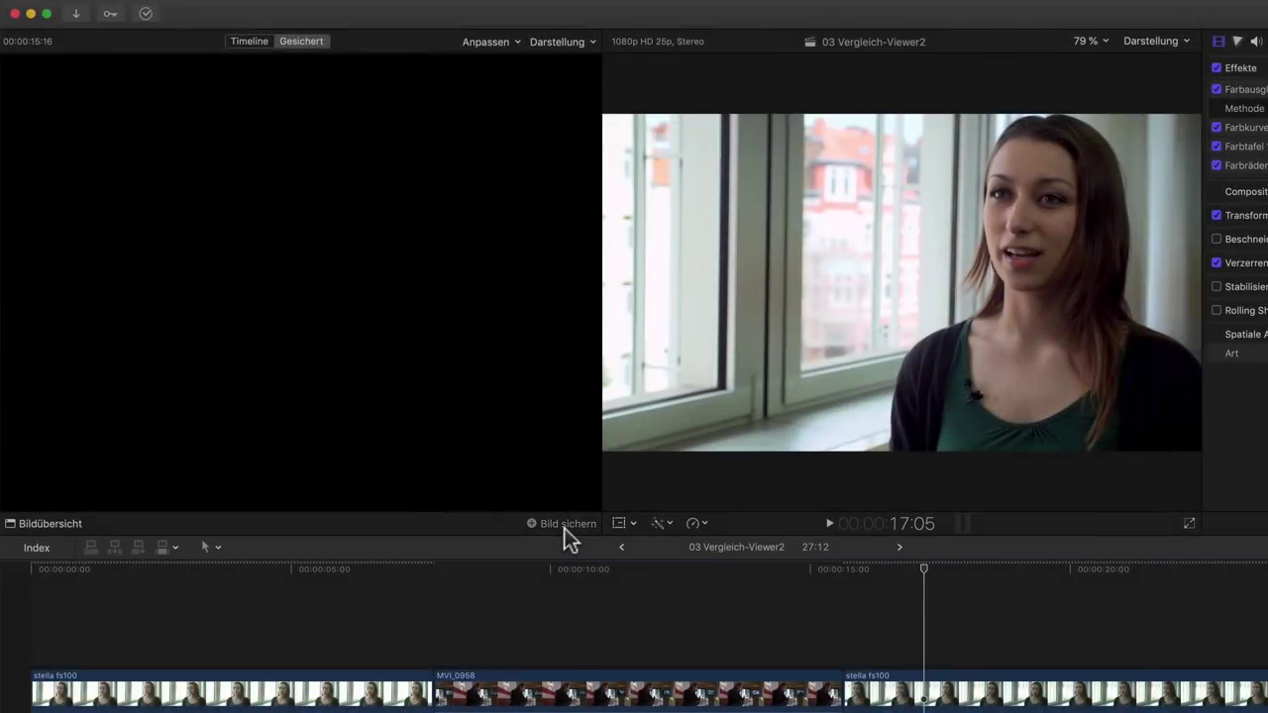
left_click(563, 528)
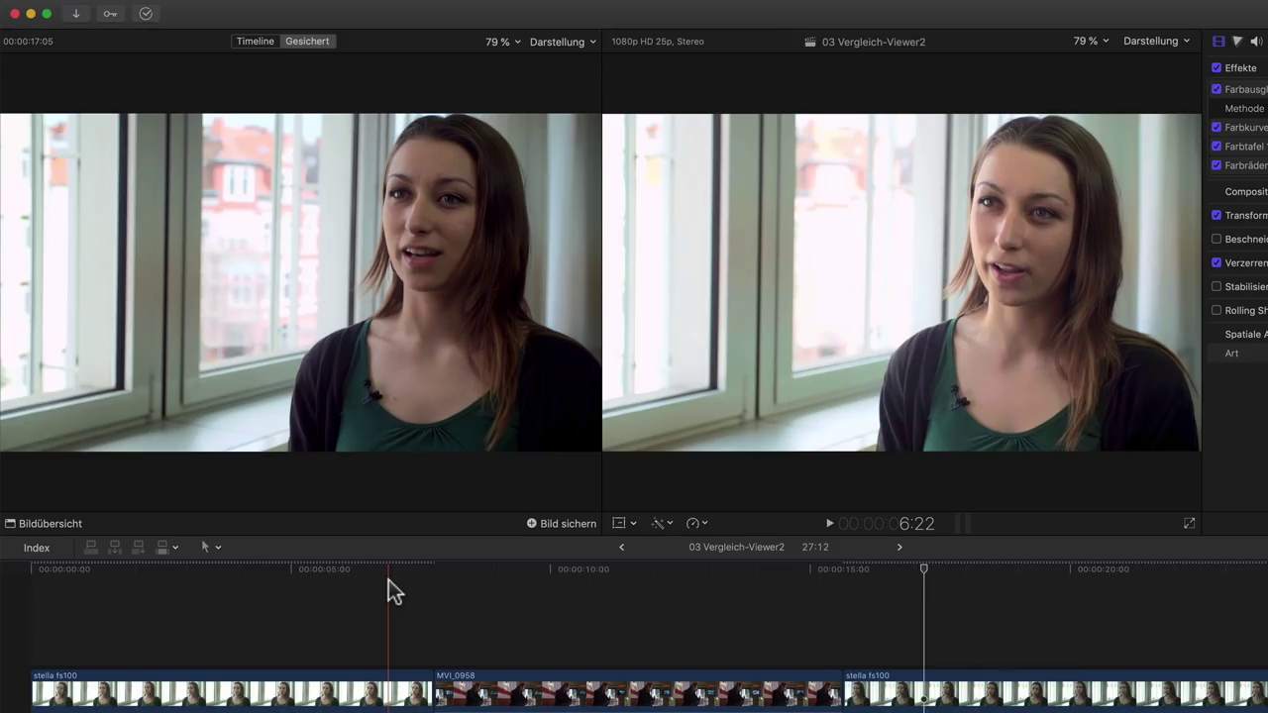
left_click(388, 581)
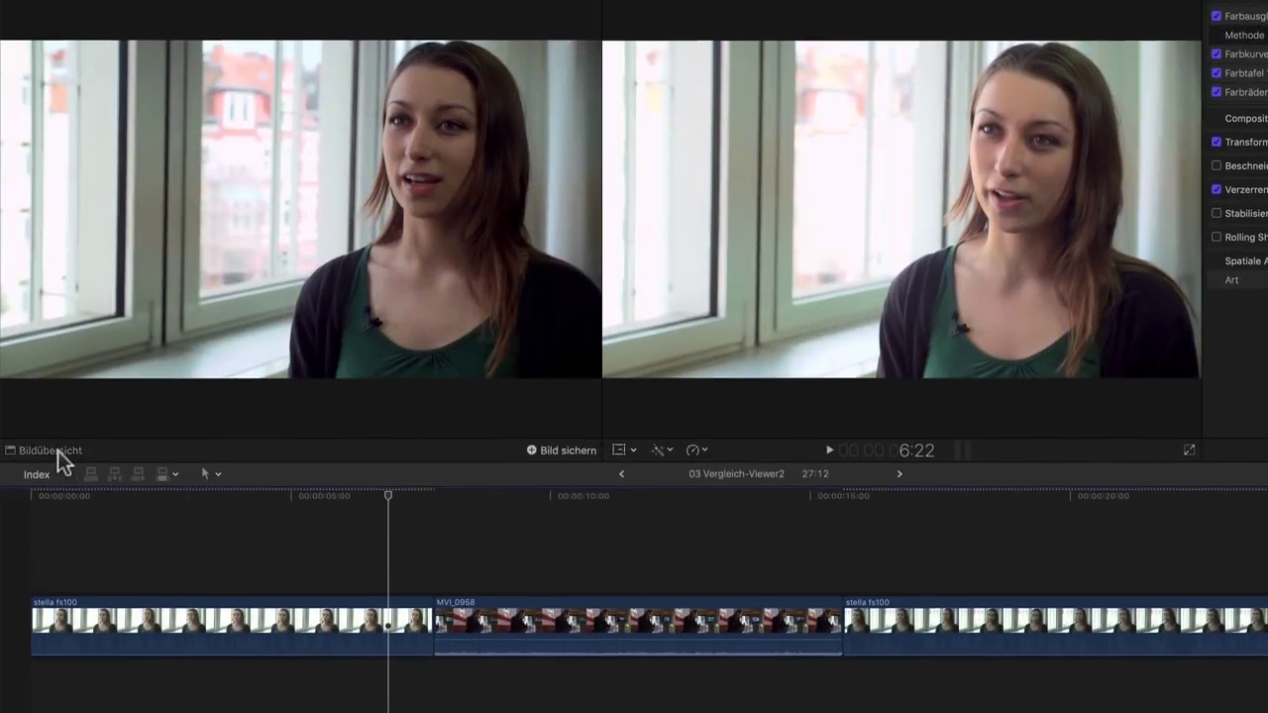
- Open the saved-frames browser, showing 1 of 30 stills, and then the Command Editor
left_click(52, 489)
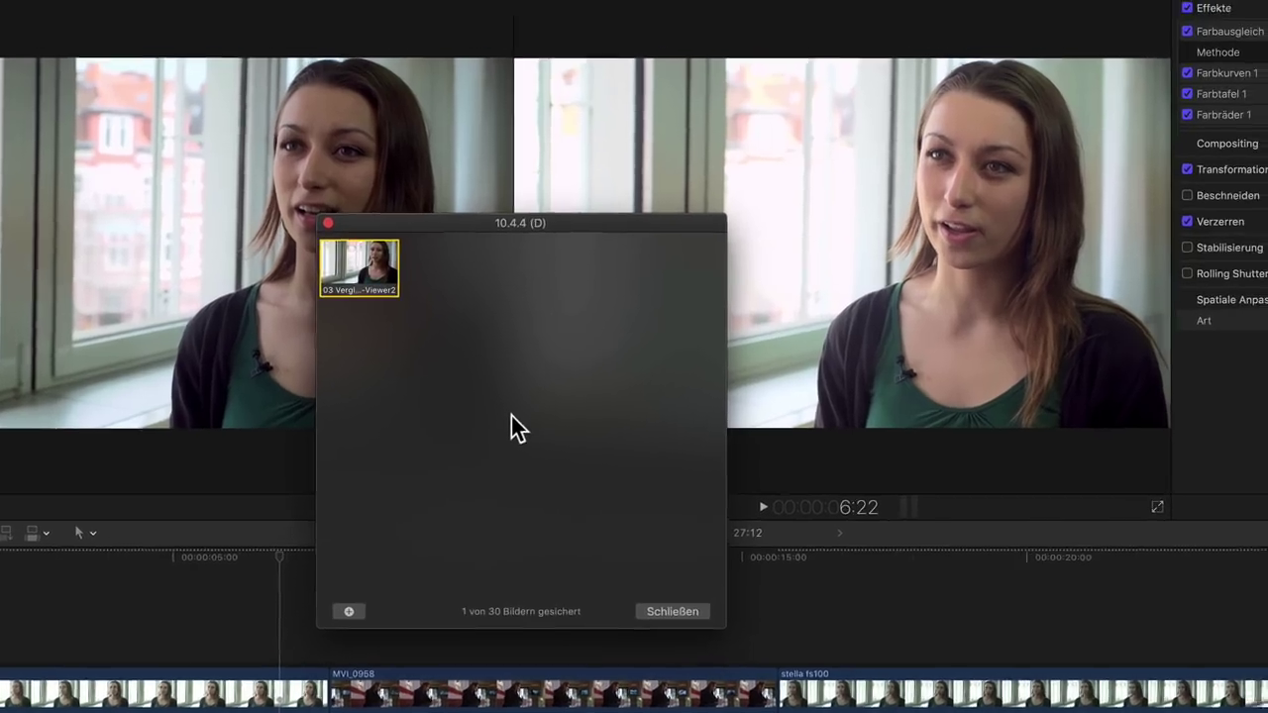
key("alt+super+k")
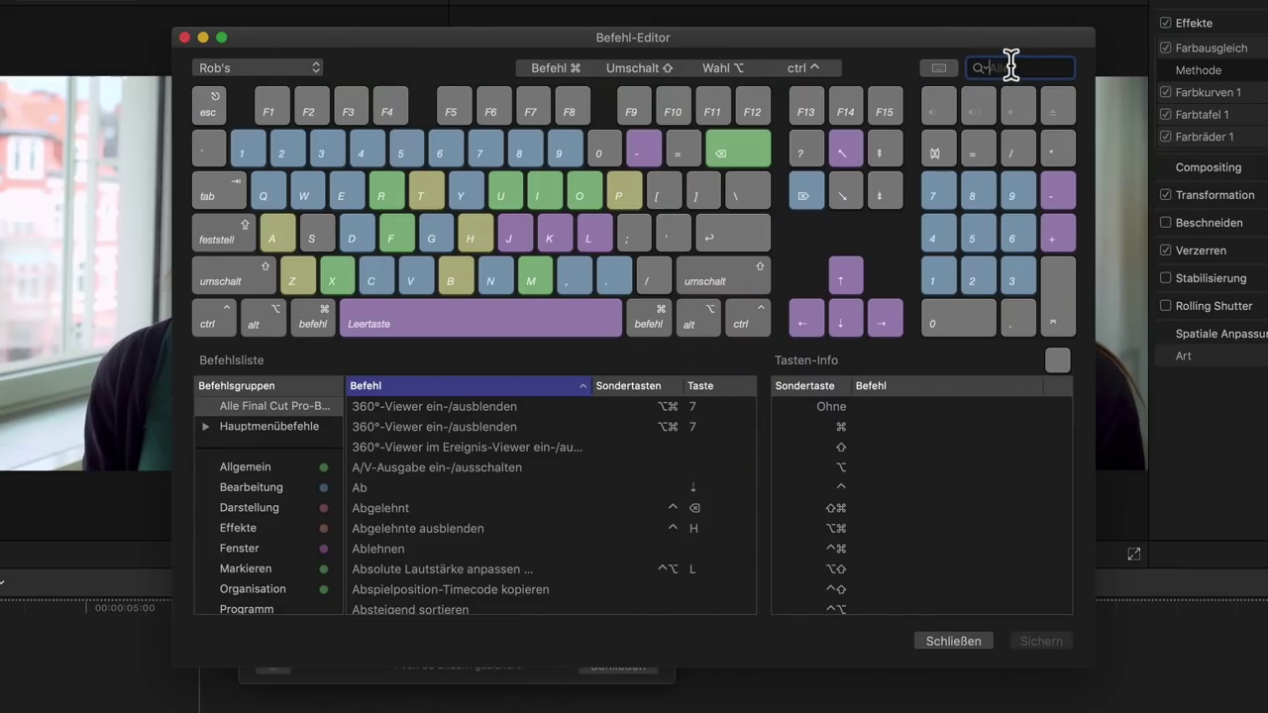
- Assign the Bild sichern command to F8 and save the shortcut change
type("Bild sichern")
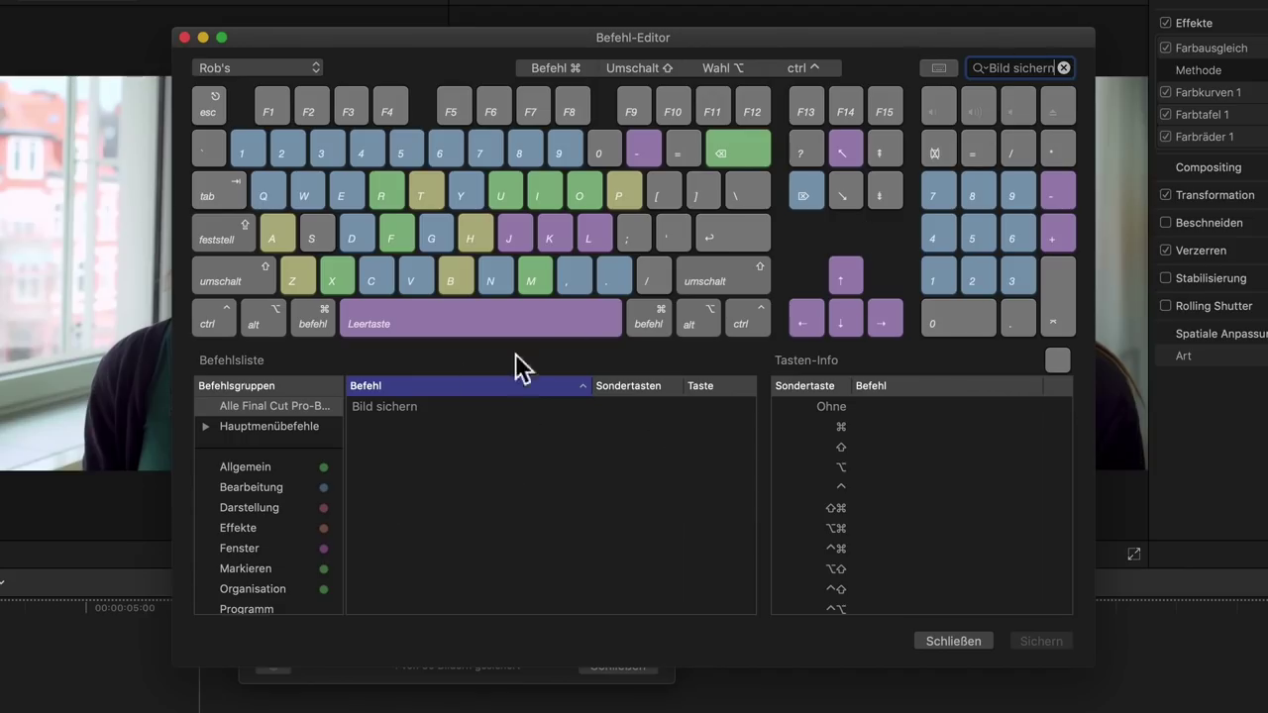
mouse_move(433, 404)
left_mouse_down()
mouse_move(504, 403)
mouse_move(571, 105)
left_mouse_up()
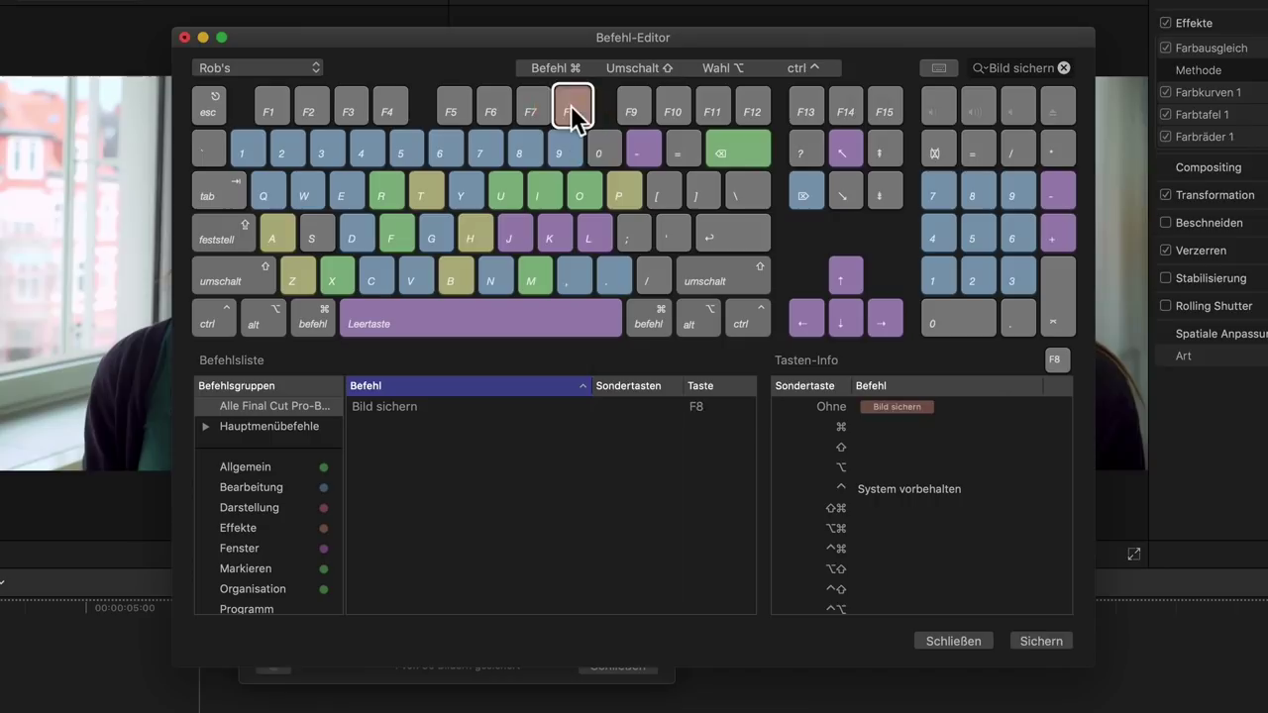
key("super+w")
key("Return")
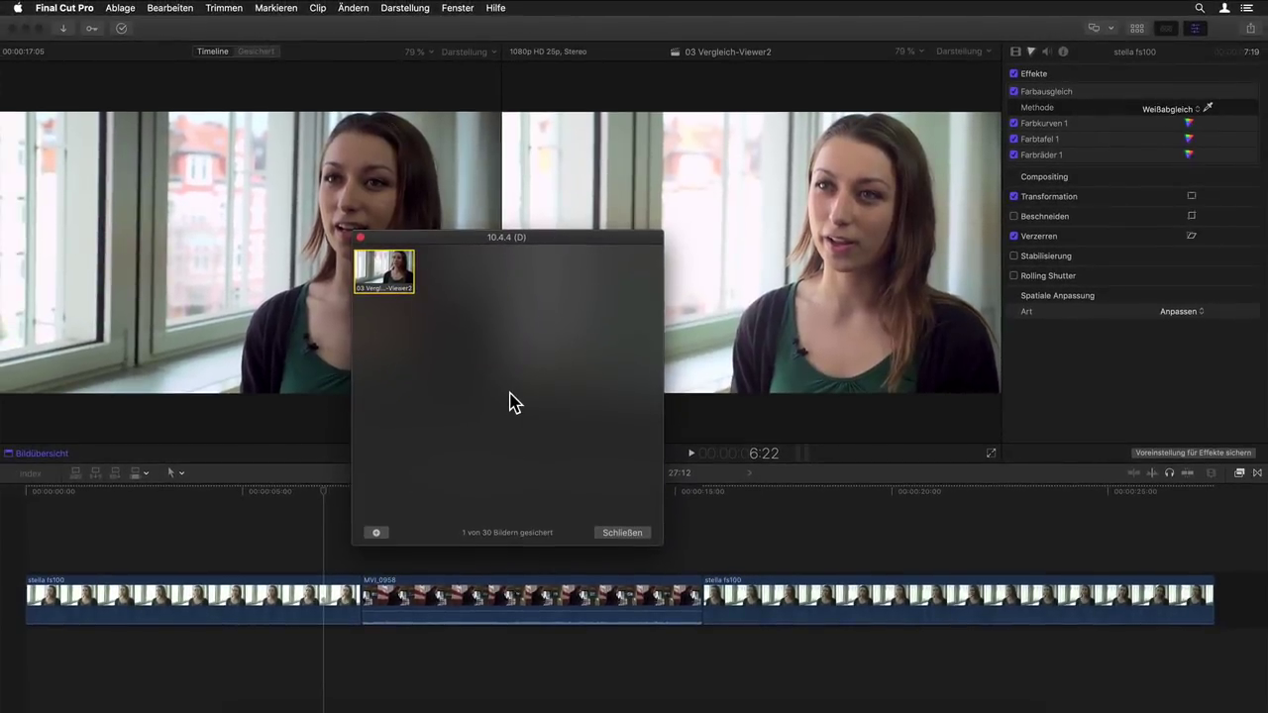
- Switch to the CP Concert project and save a series of 01 Rauschen concert stills
key("super+bracketleft")
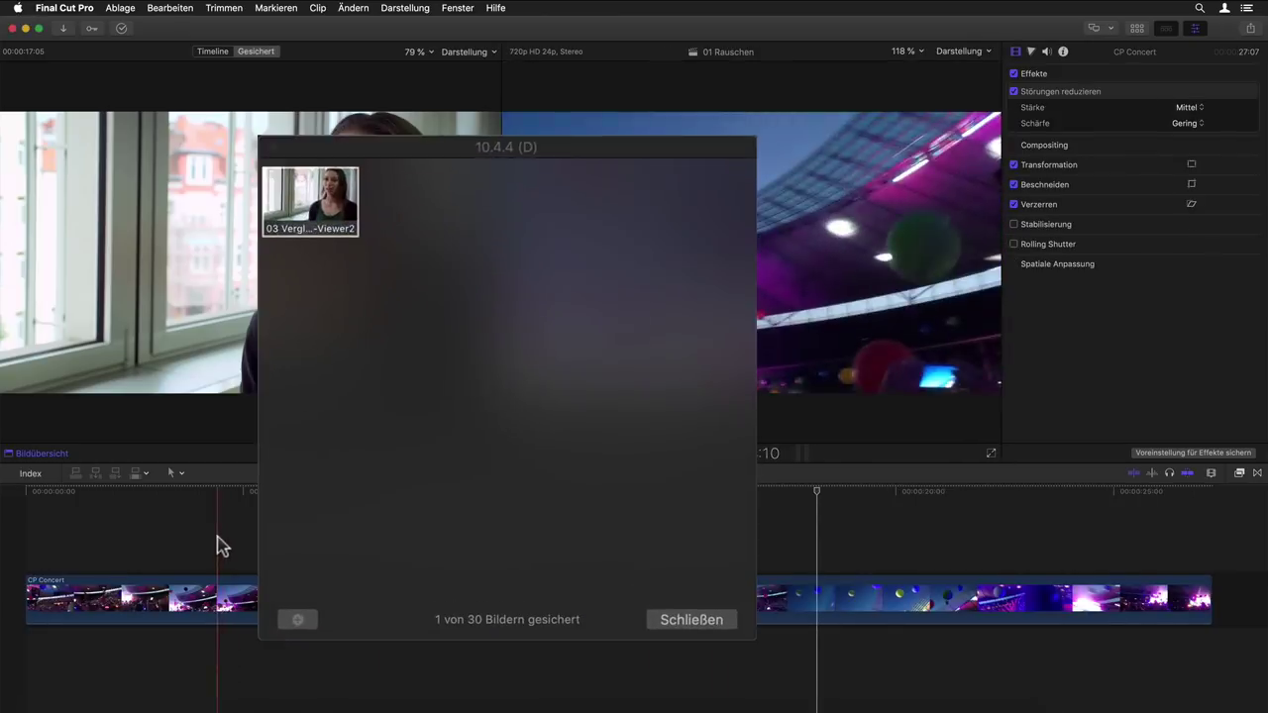
key("alt+shift+7")
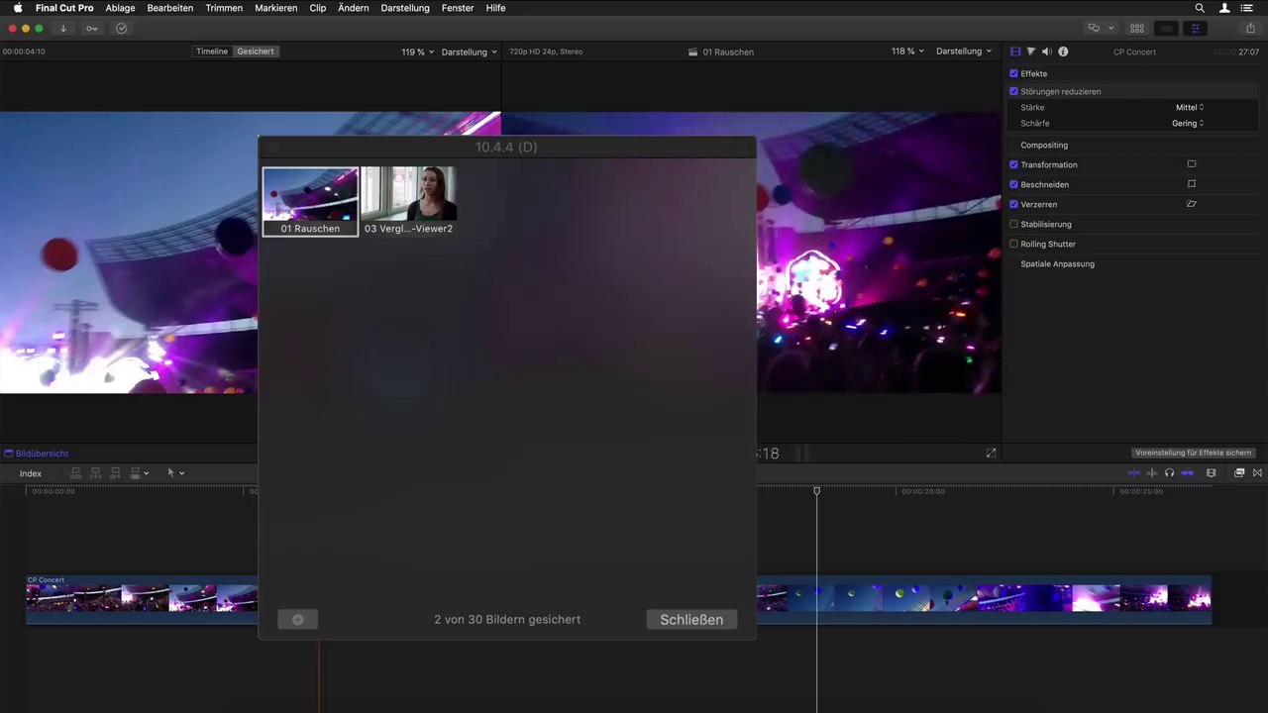
key("alt+shift+7")
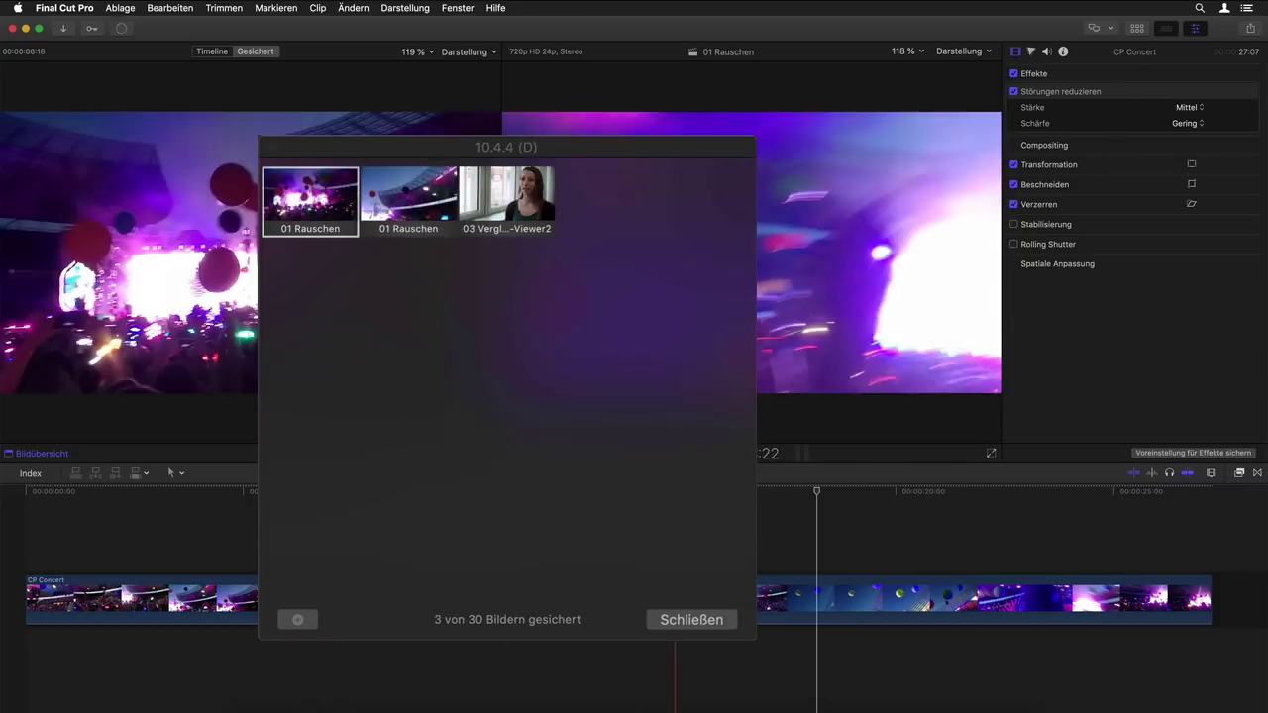
key("alt+shift+7")
key("alt+shift+7")
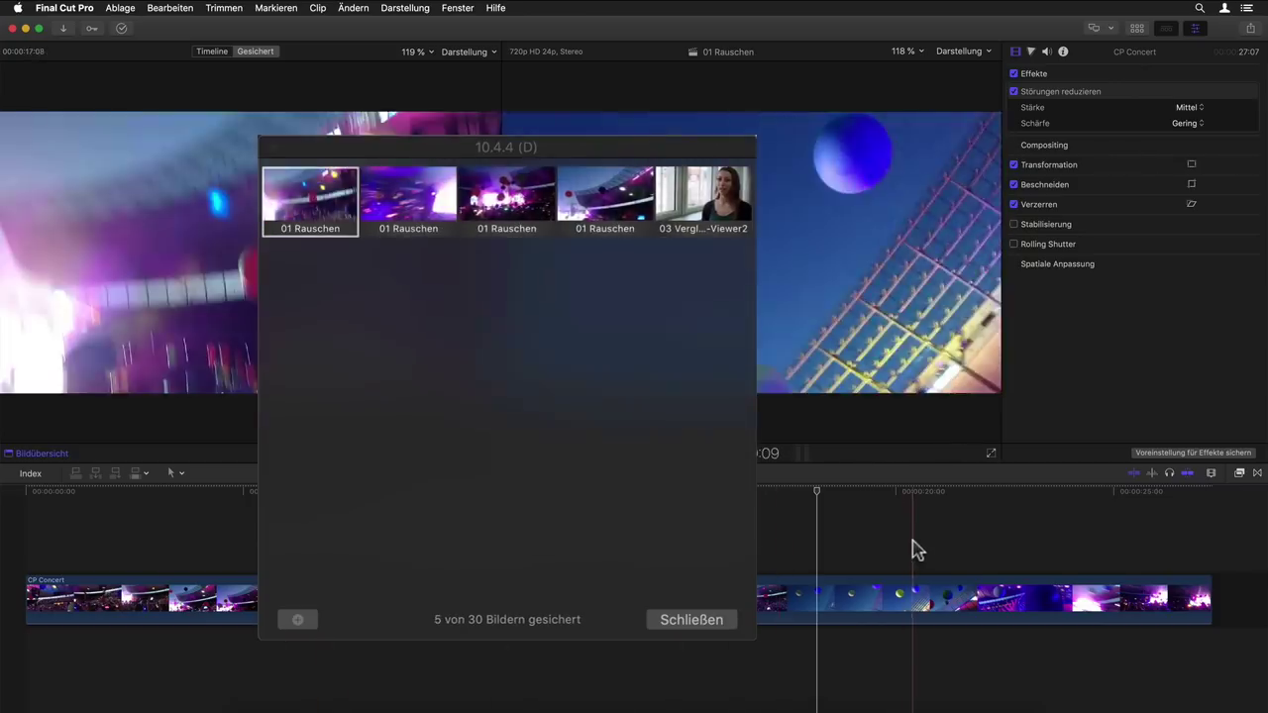
key("alt+shift+7")
key("alt+shift+7")
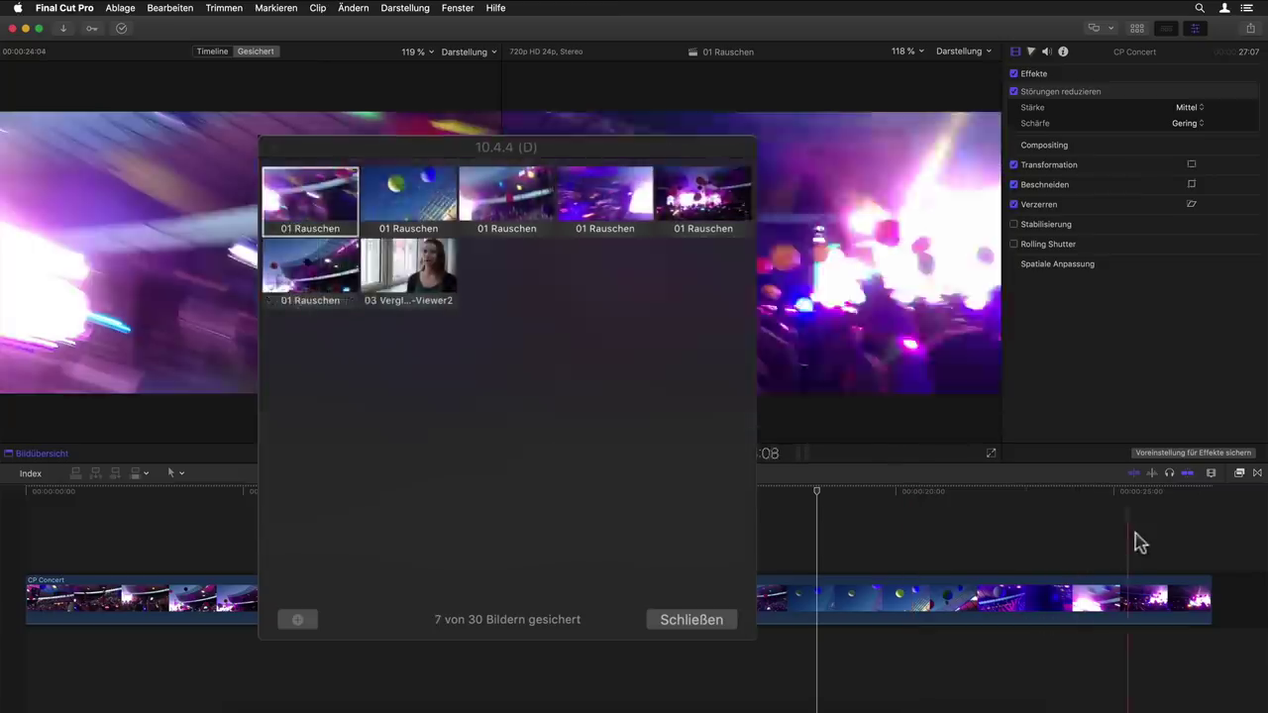
key("alt+shift+7")
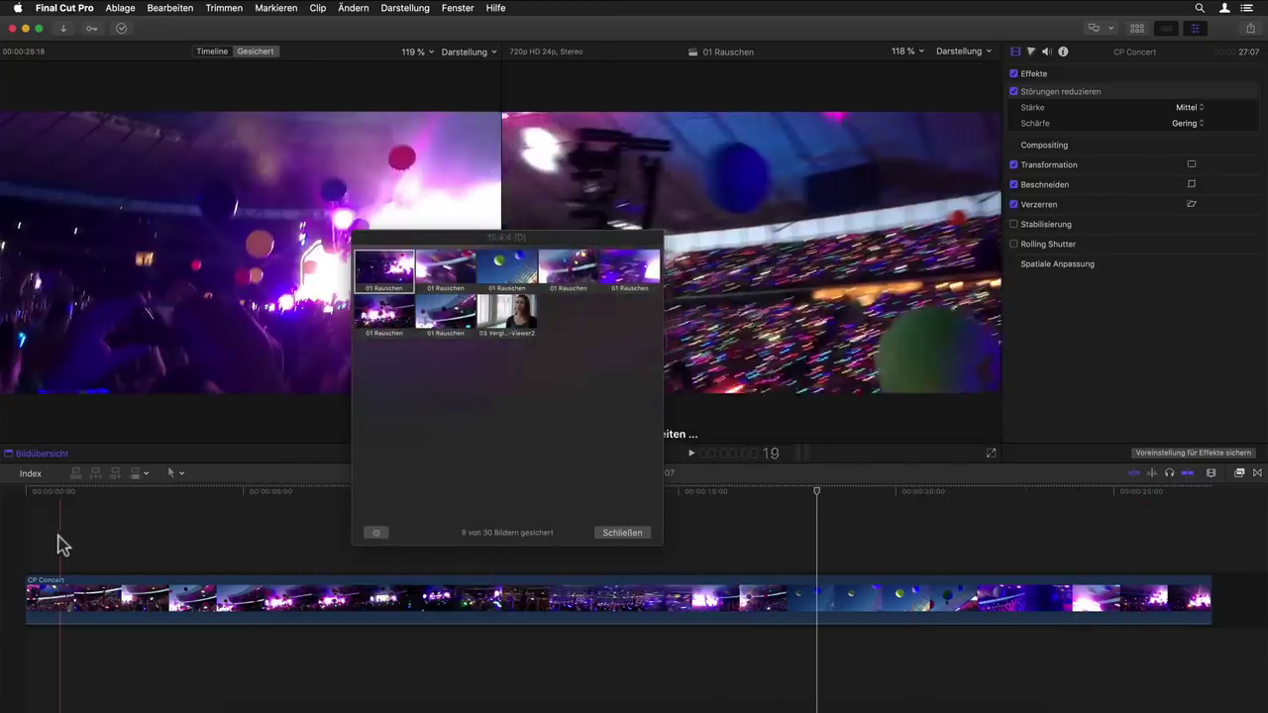
key("alt+shift+7")
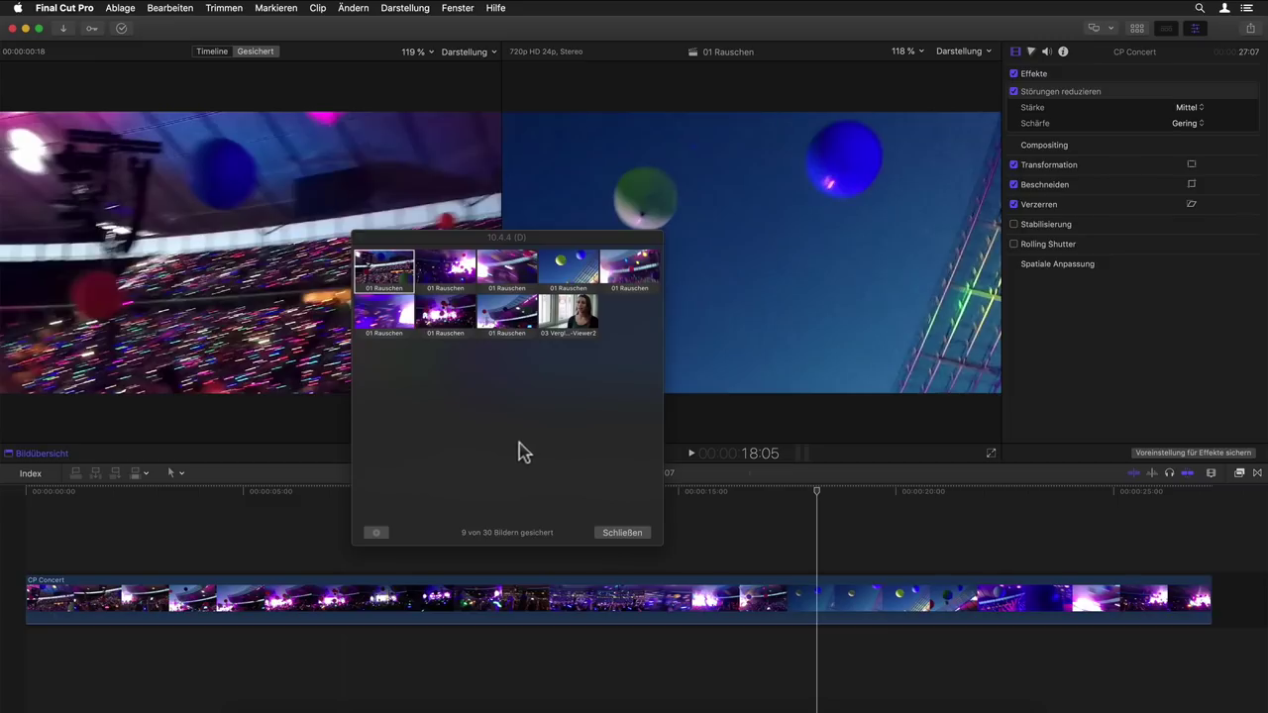
- Browse the saved stills and delete the 03 Vergleich-Viewer2 interview still
left_click(577, 317)
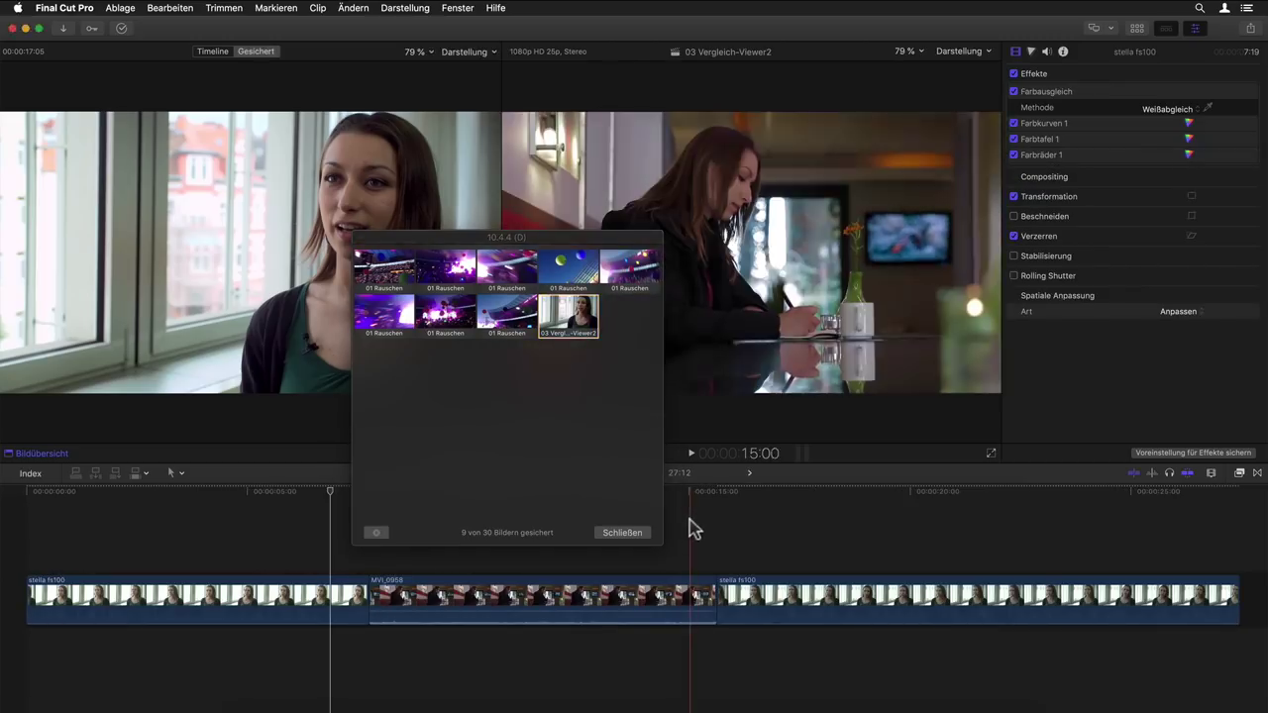
left_click(445, 282)
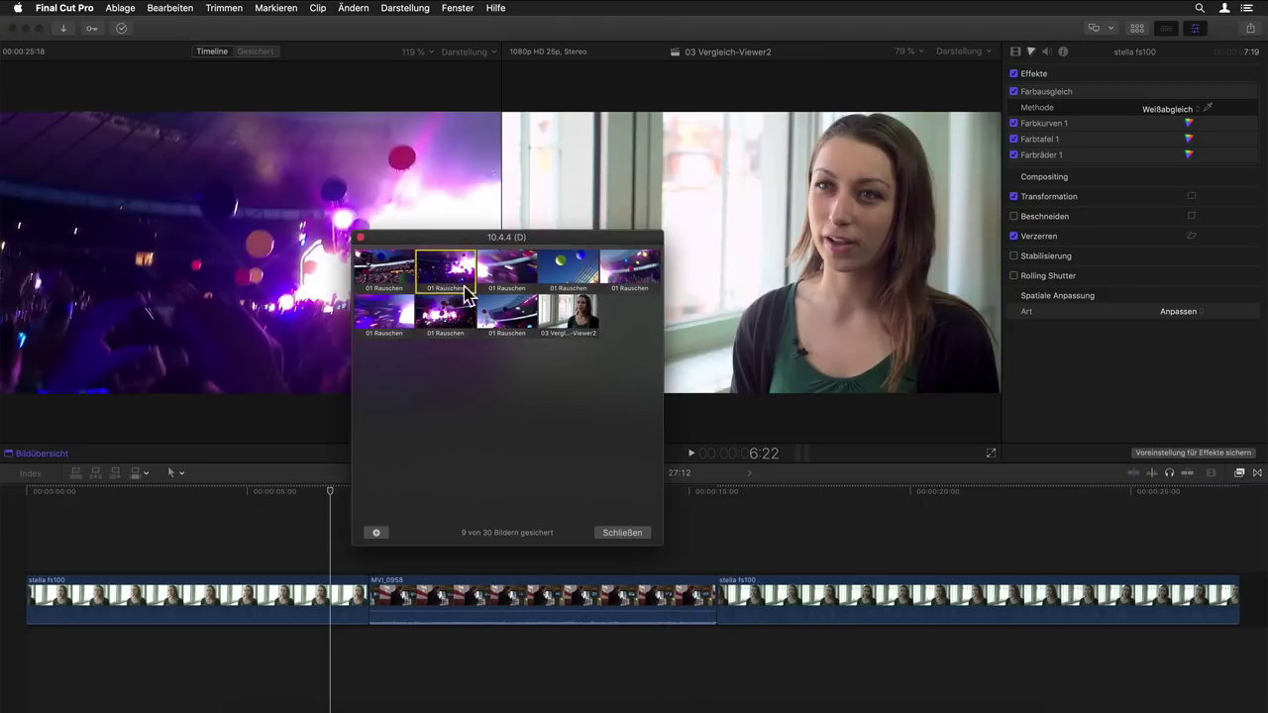
left_click(561, 284)
left_click(631, 279)
left_click(448, 324)
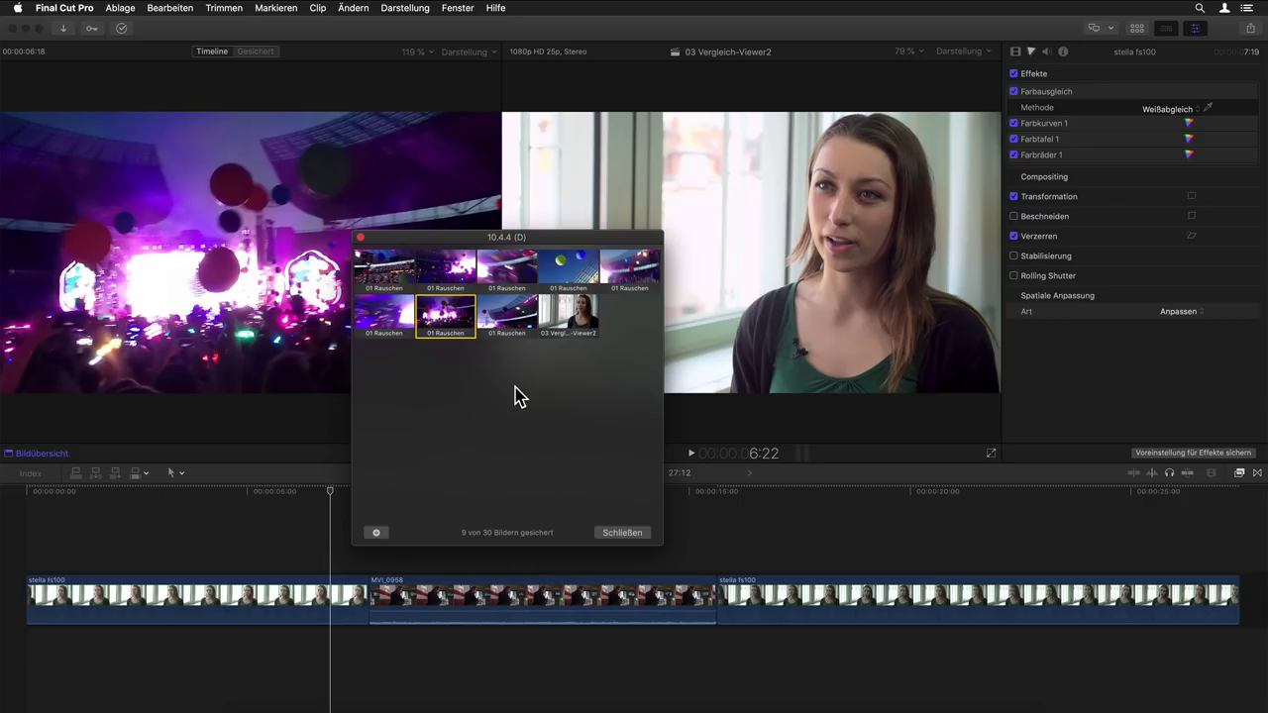
left_click(555, 327)
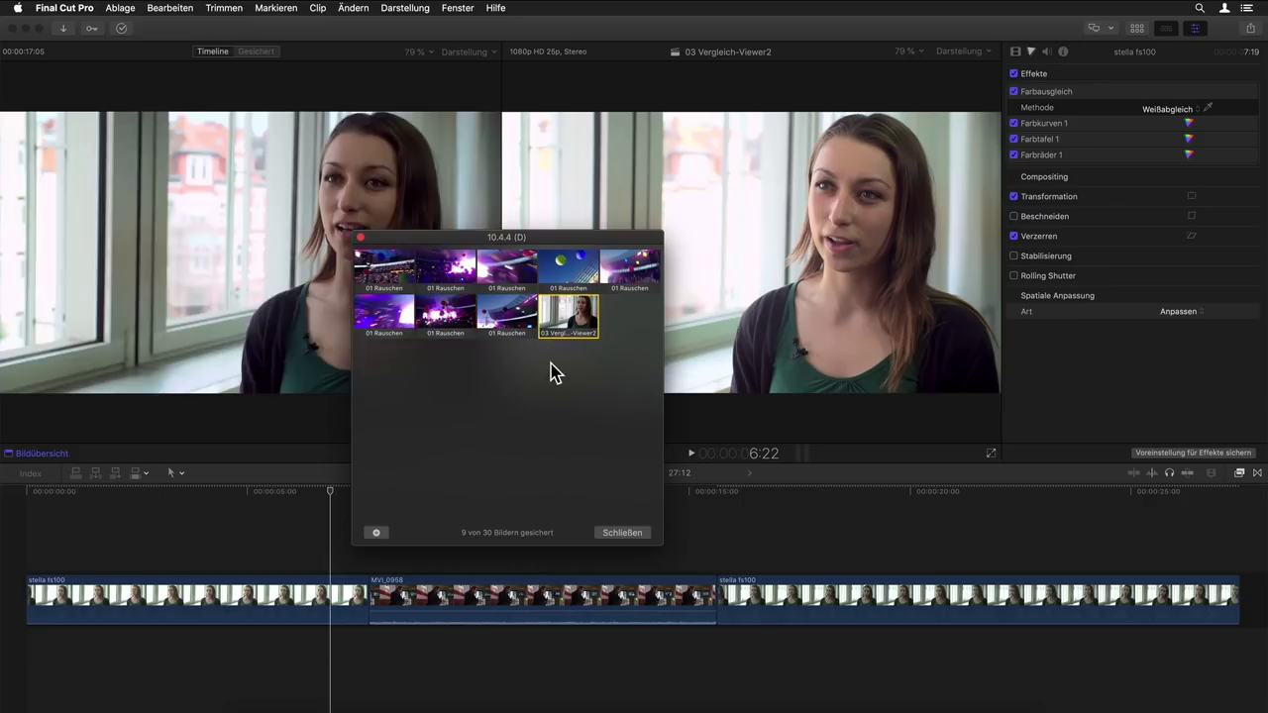
key("Delete")
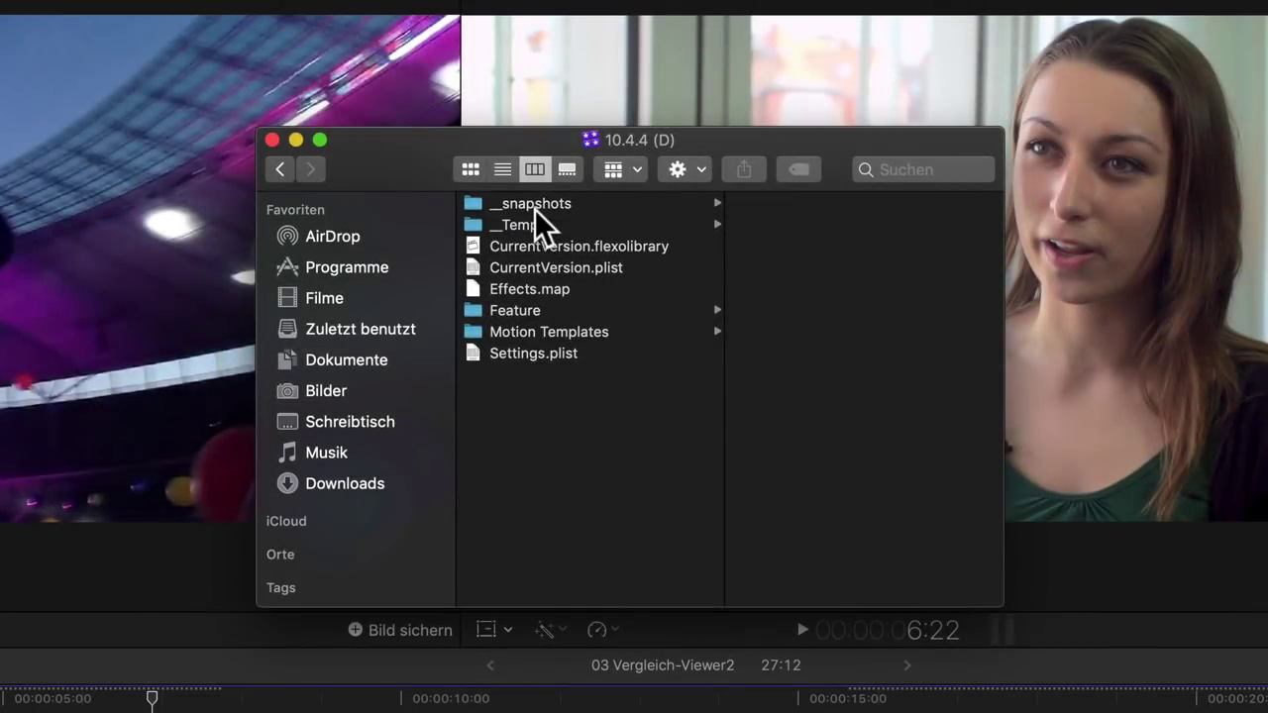
- Browse the saved TIFF stills in __snapshots > Original Media, then step back to the folder
left_click(533, 205)
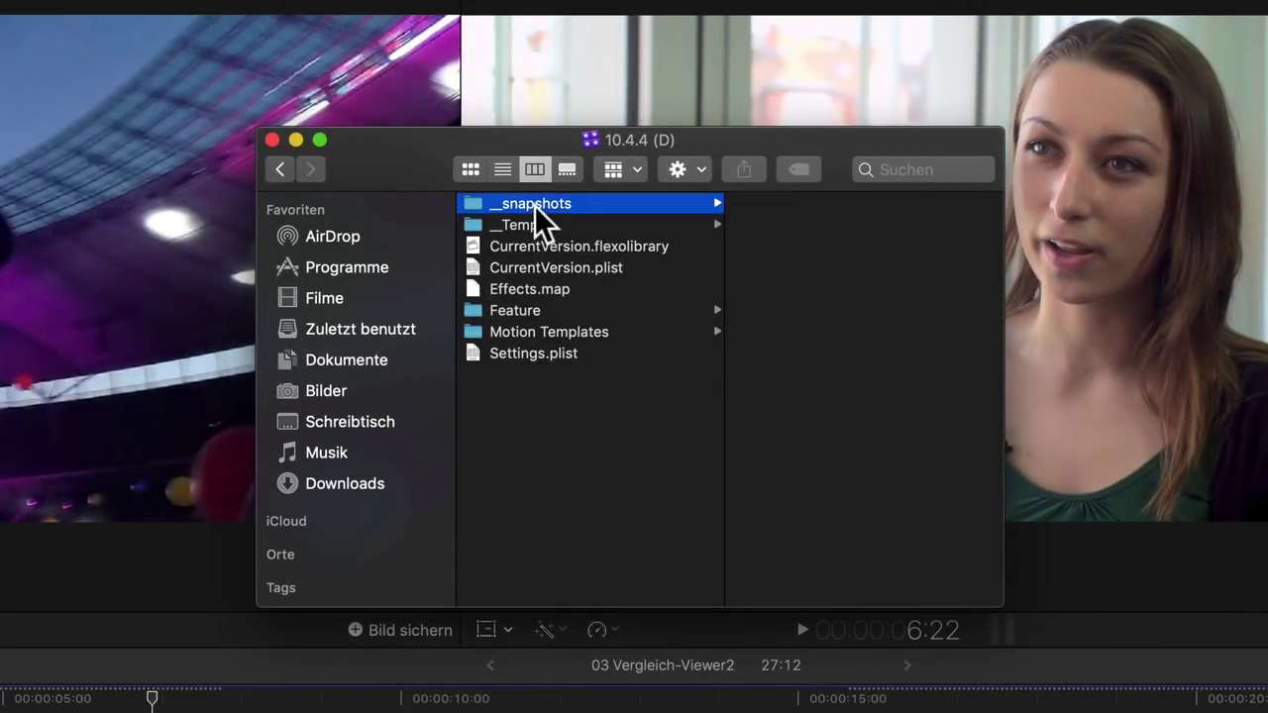
left_click(813, 222)
left_click(839, 204)
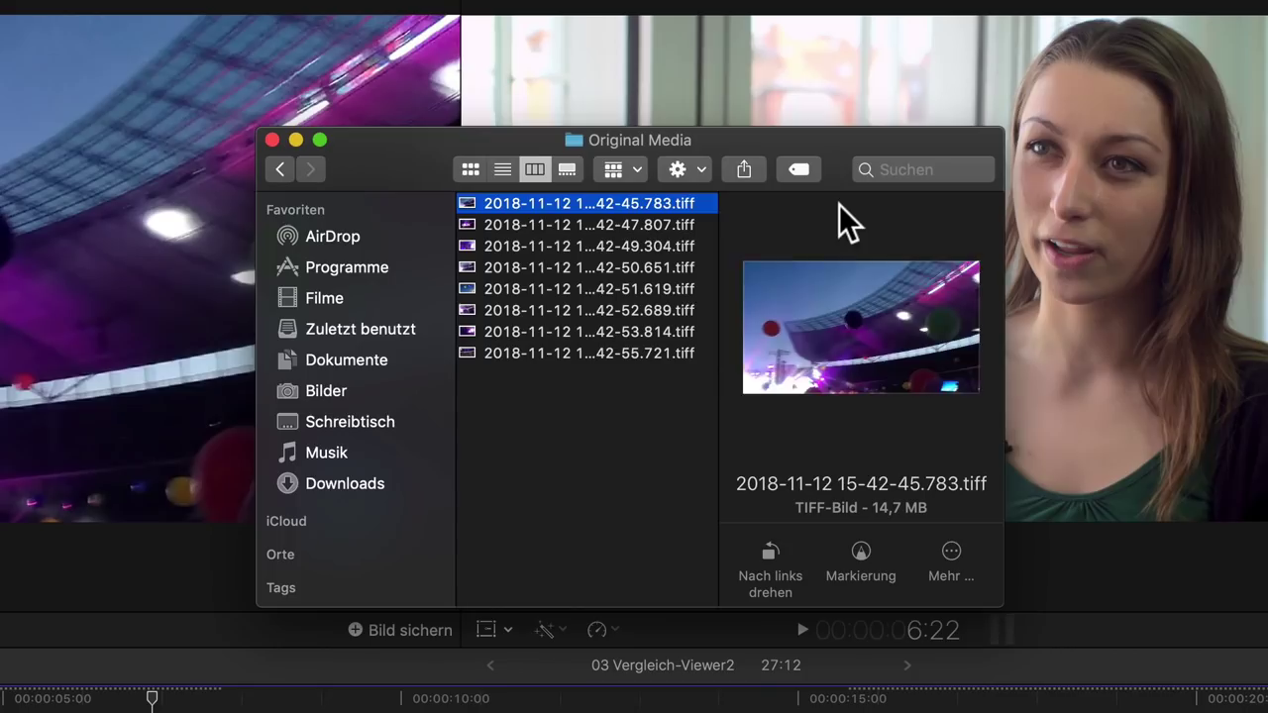
key("Down")
key("Down")
key("Down")
key("Down")
key("Down")
key("Down")
key("Down")
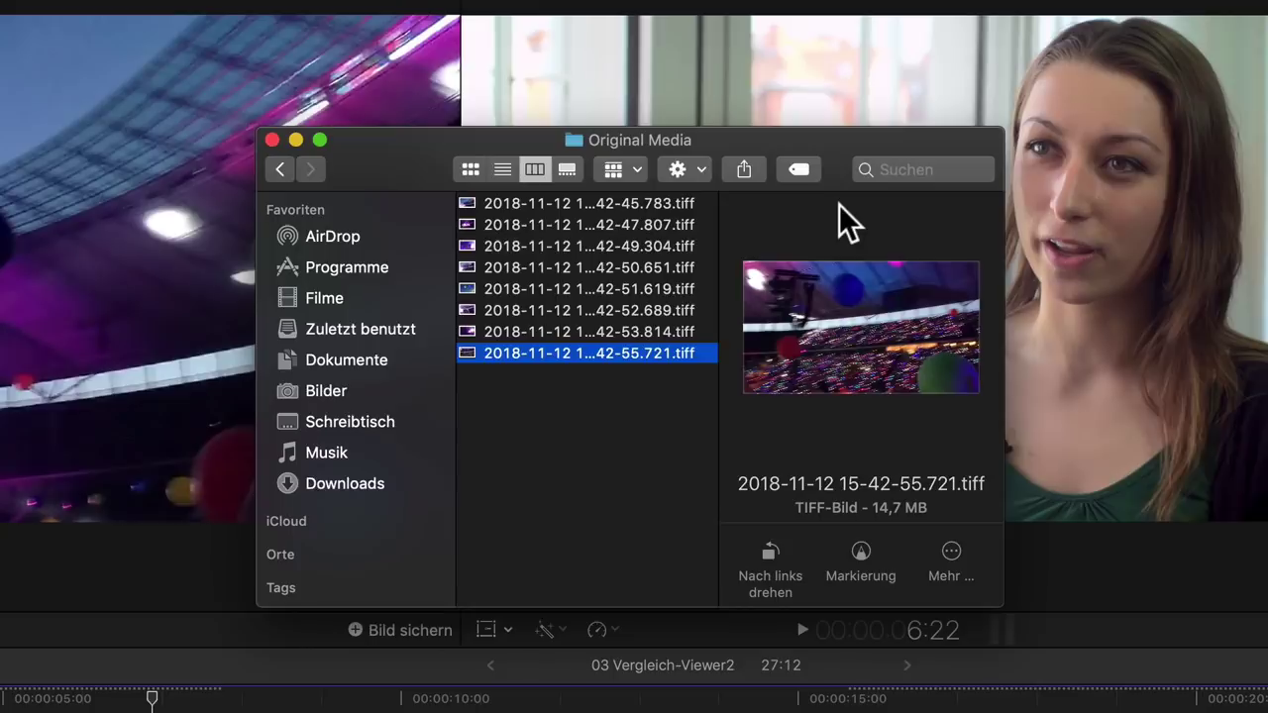
key("Up")
key("Up")
key("Up")
key("Up")
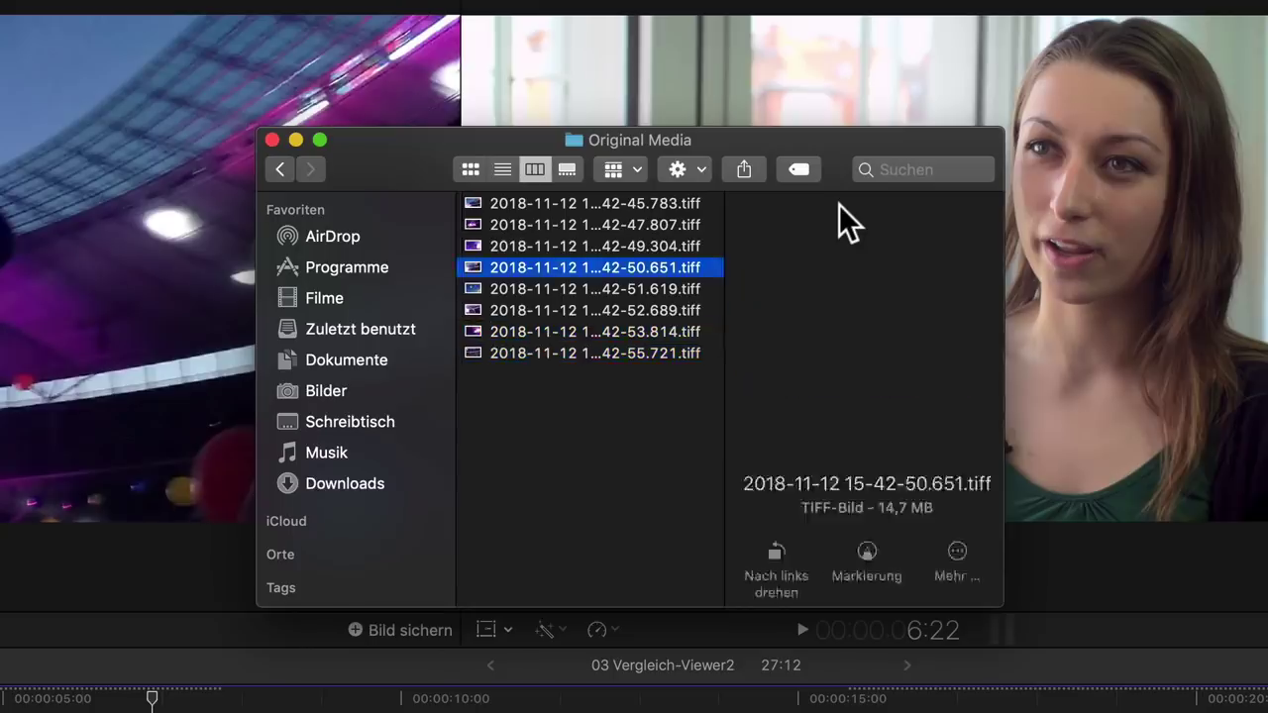
key("Up")
key("Up")
key("Up")
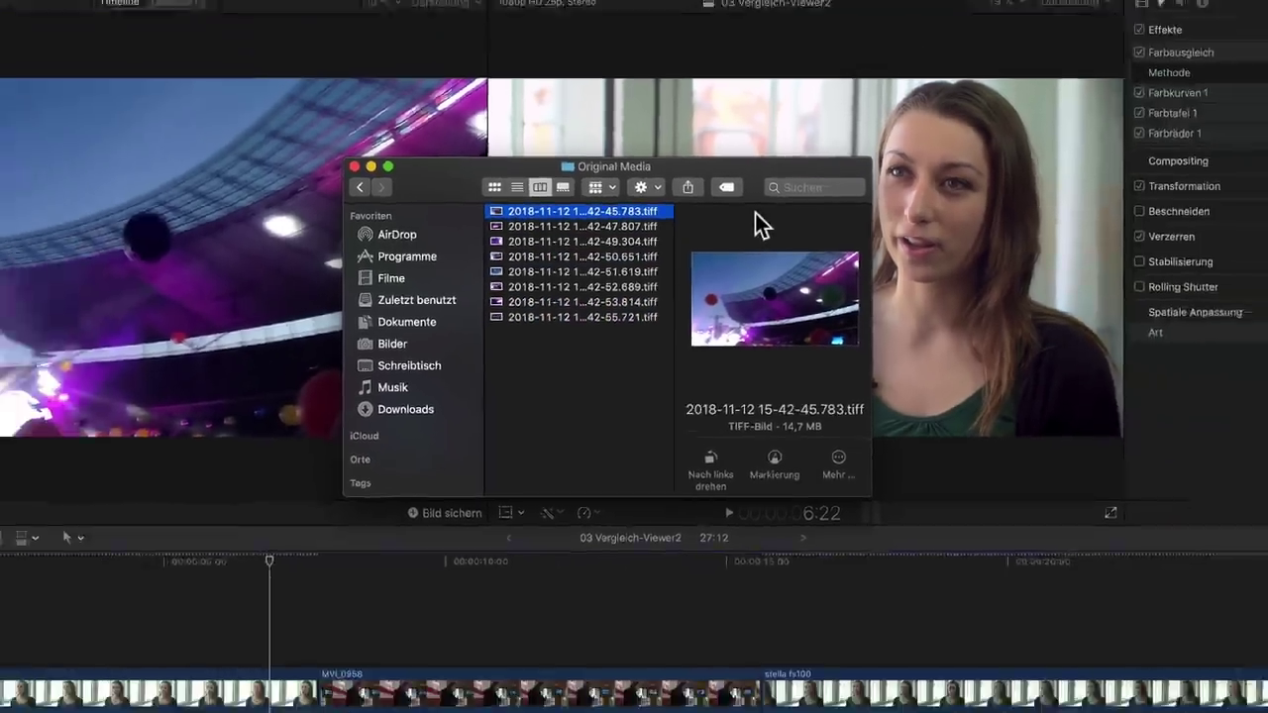
key("Left")
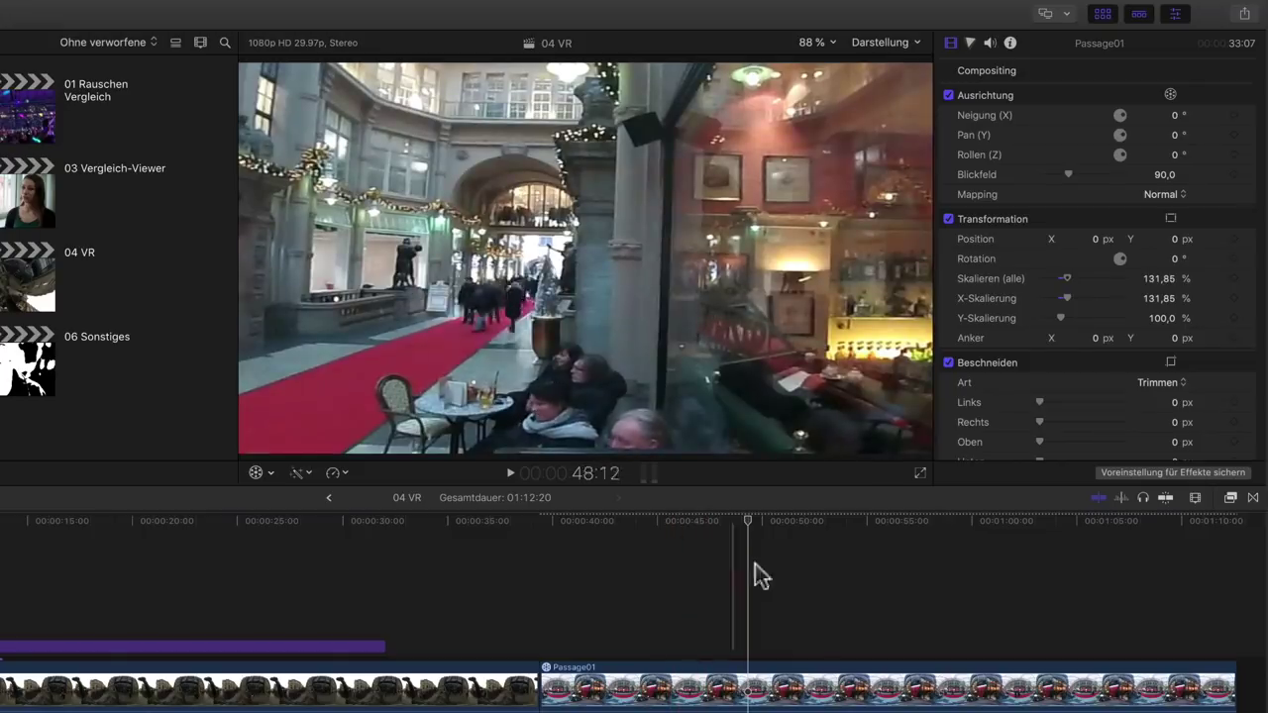
- Set the Passage01 clip's mapping to Tiny Planet with 50° tilt and 444 field of view
left_click(823, 560)
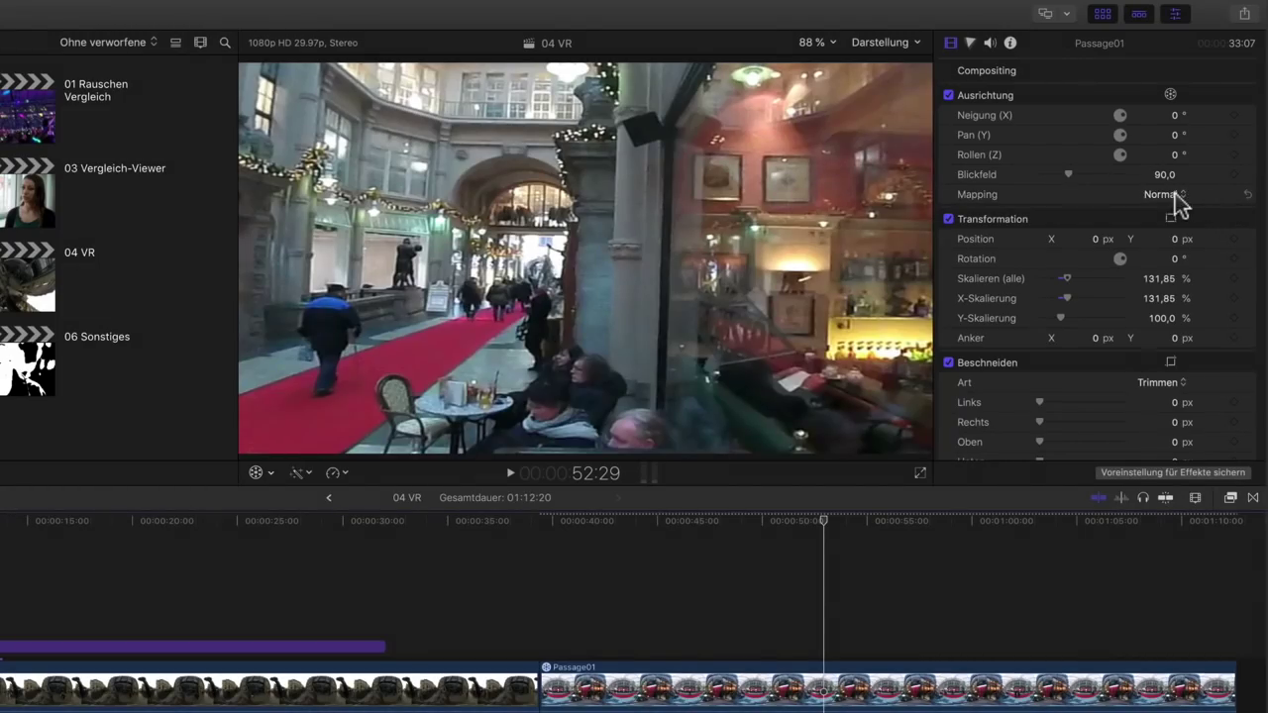
left_click(1176, 196)
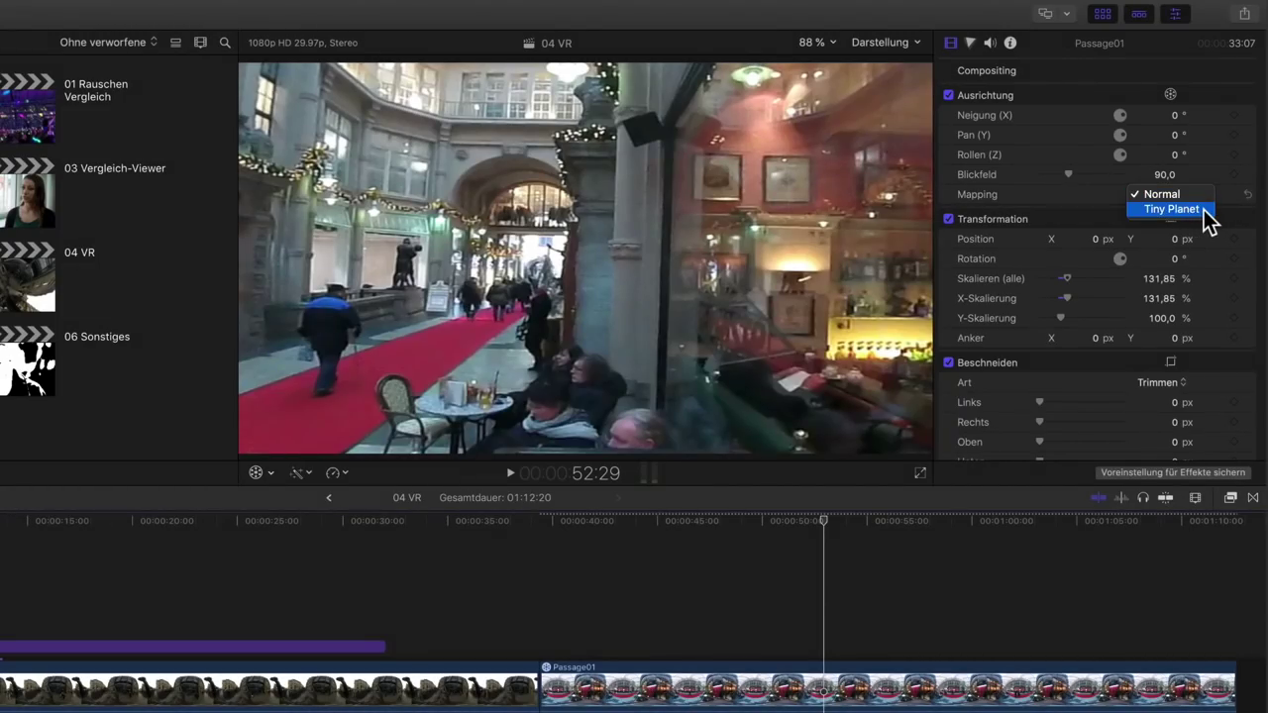
left_click(1203, 210)
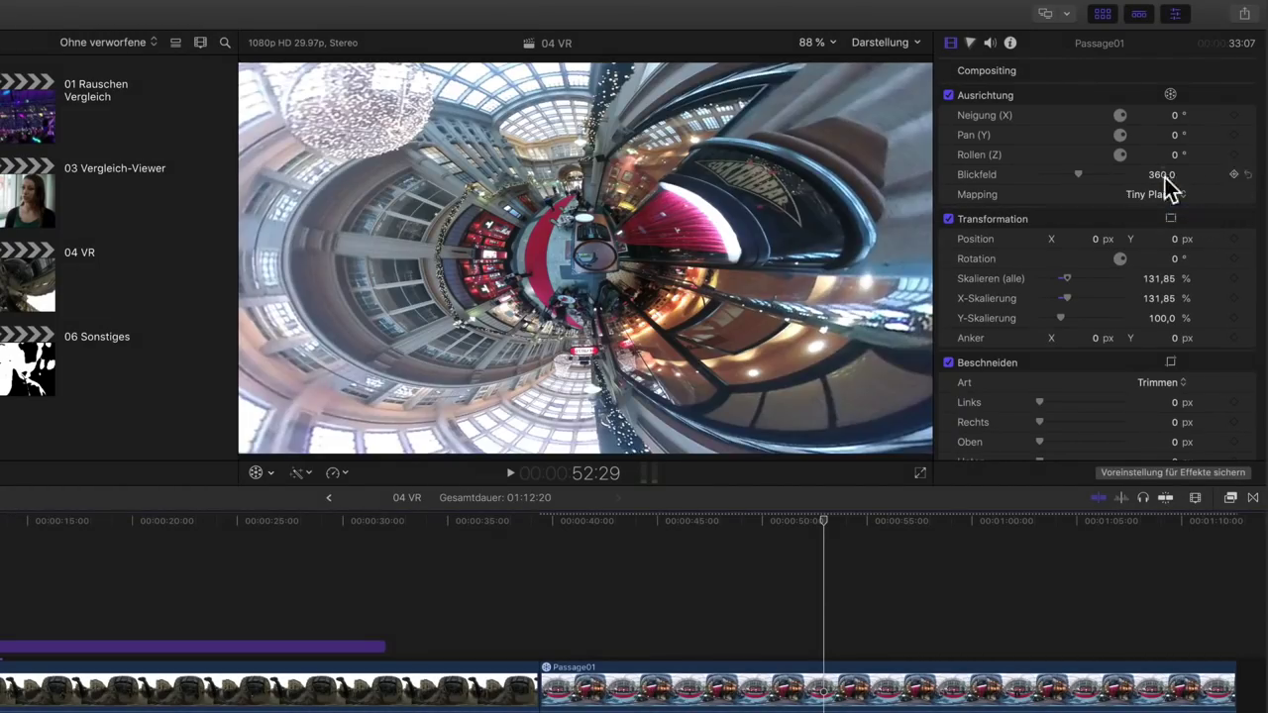
left_click_drag(1164, 116, 1160, 113)
mouse_move(1077, 174)
left_mouse_down()
mouse_move(1144, 178)
mouse_move(1089, 181)
left_mouse_up()
left_click_drag(1164, 115, 1175, 149)
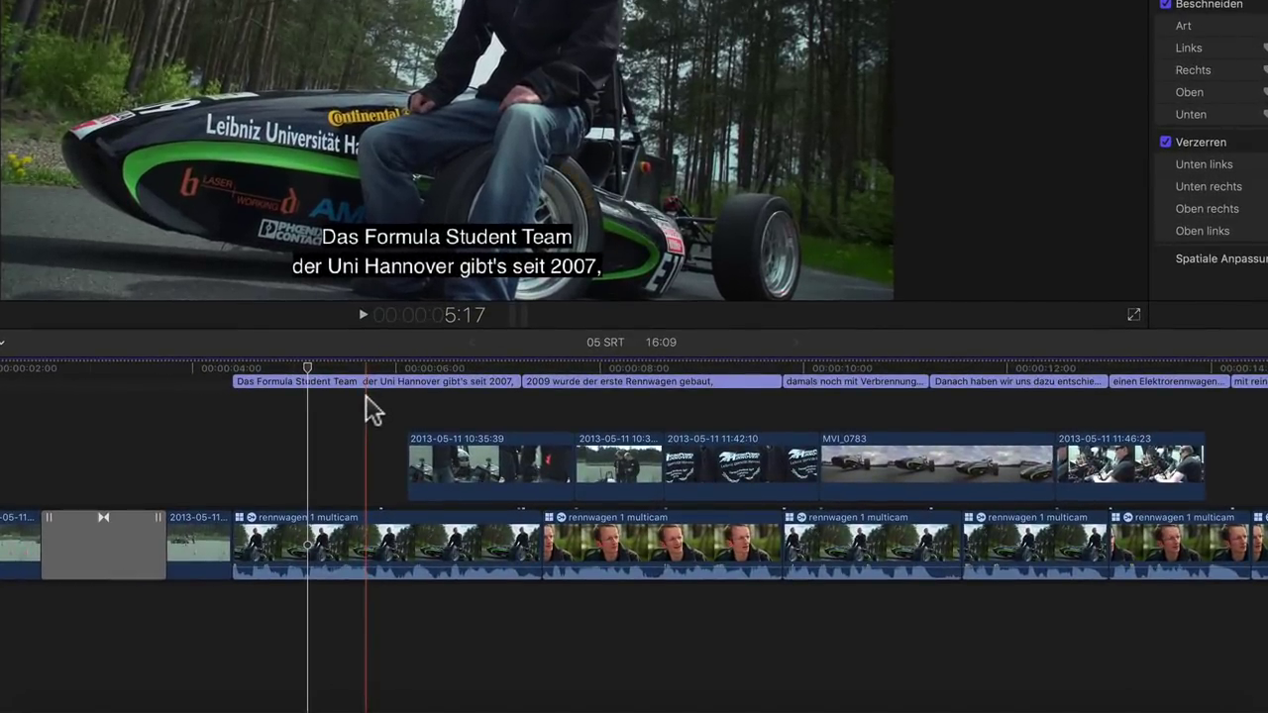
- Open the Role Editor via Modify > Assign Caption Roles > Edit Roles to view ITT Deutsch (Deutschland)
right_click(364, 381)
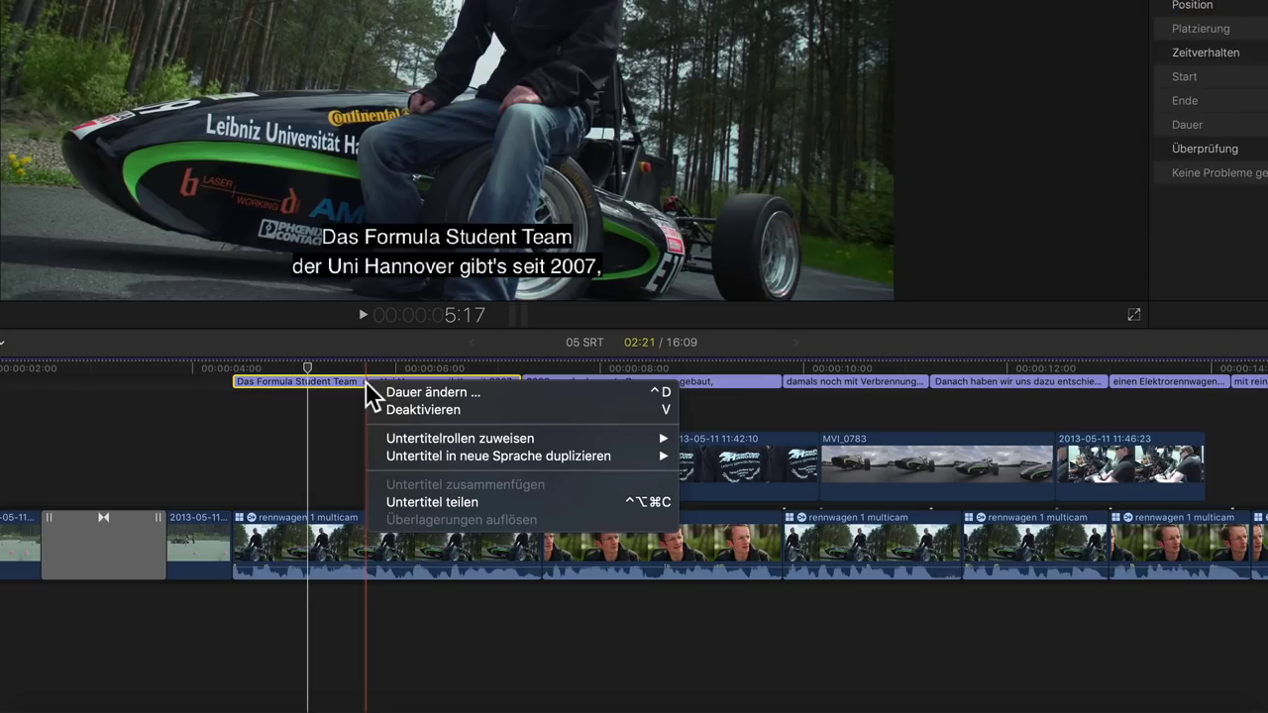
mouse_move(550, 432)
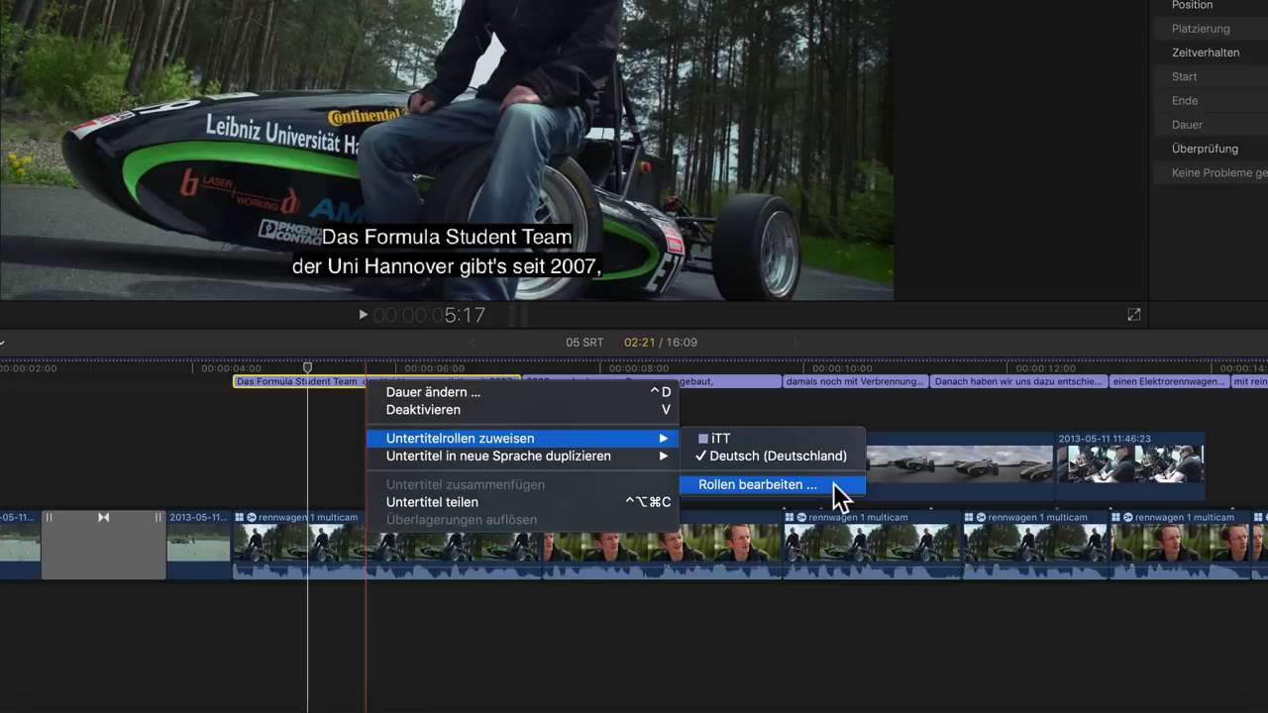
key("Escape")
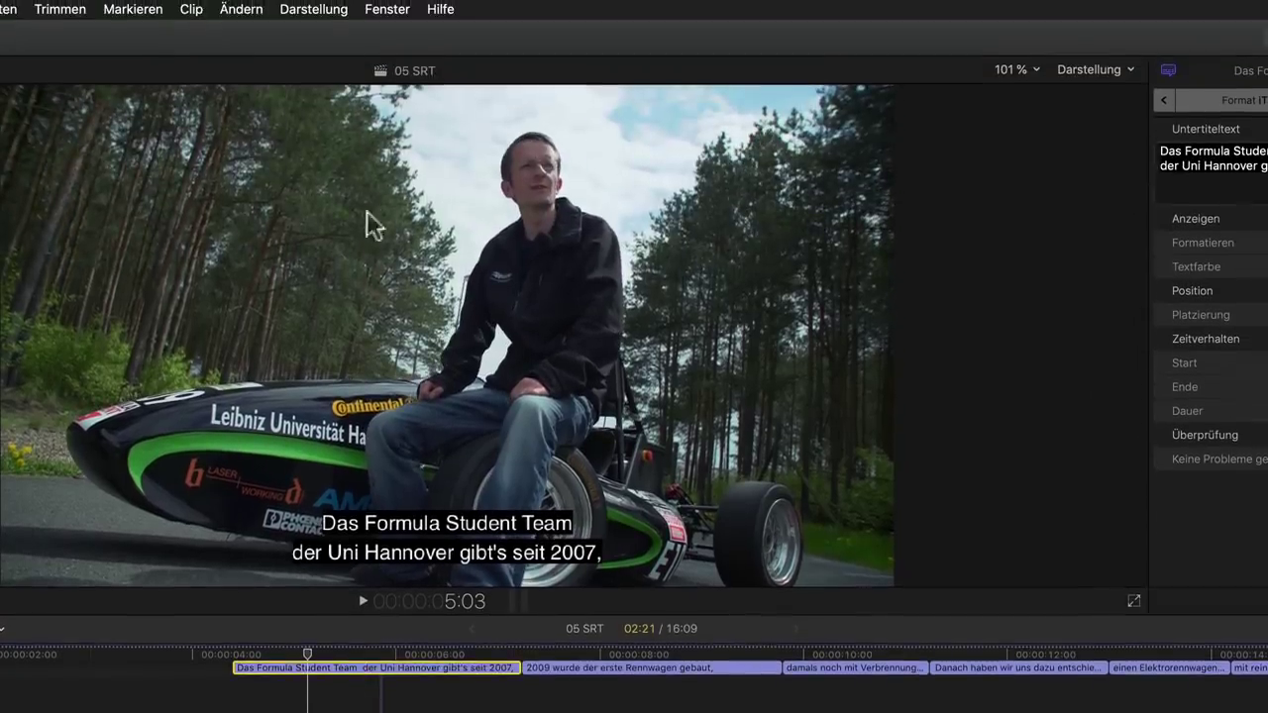
left_click(248, 10)
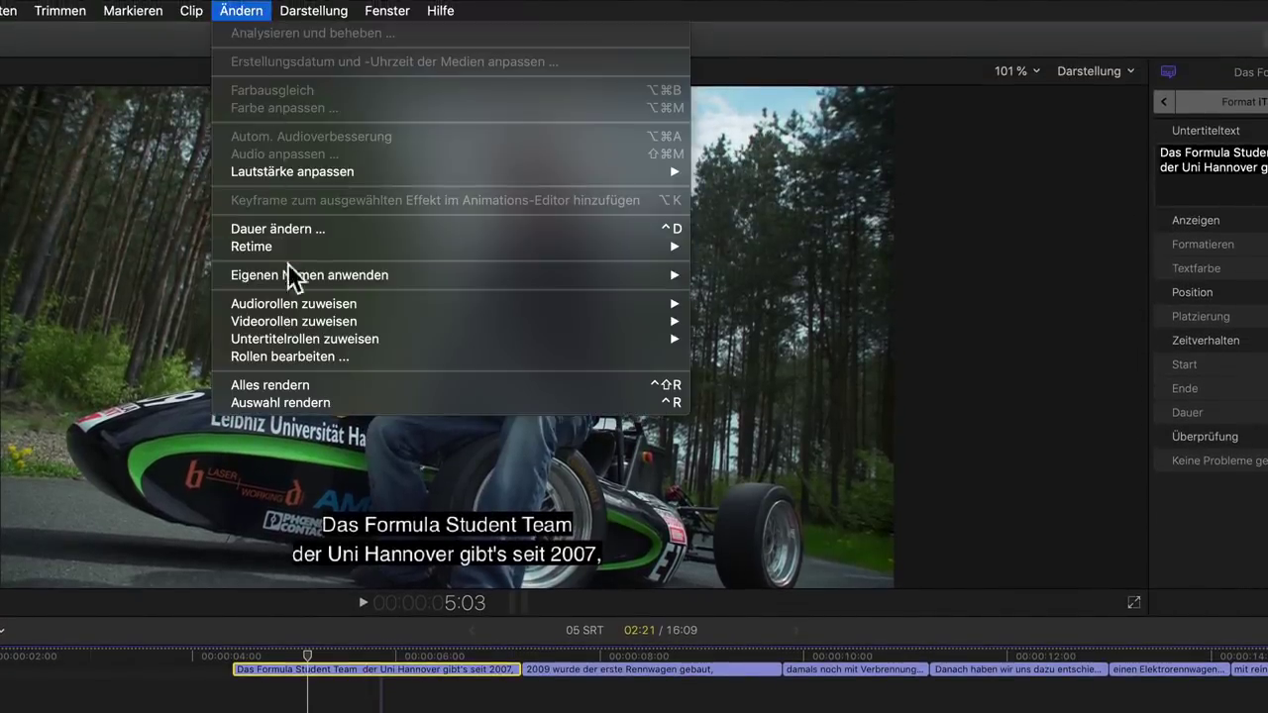
mouse_move(331, 339)
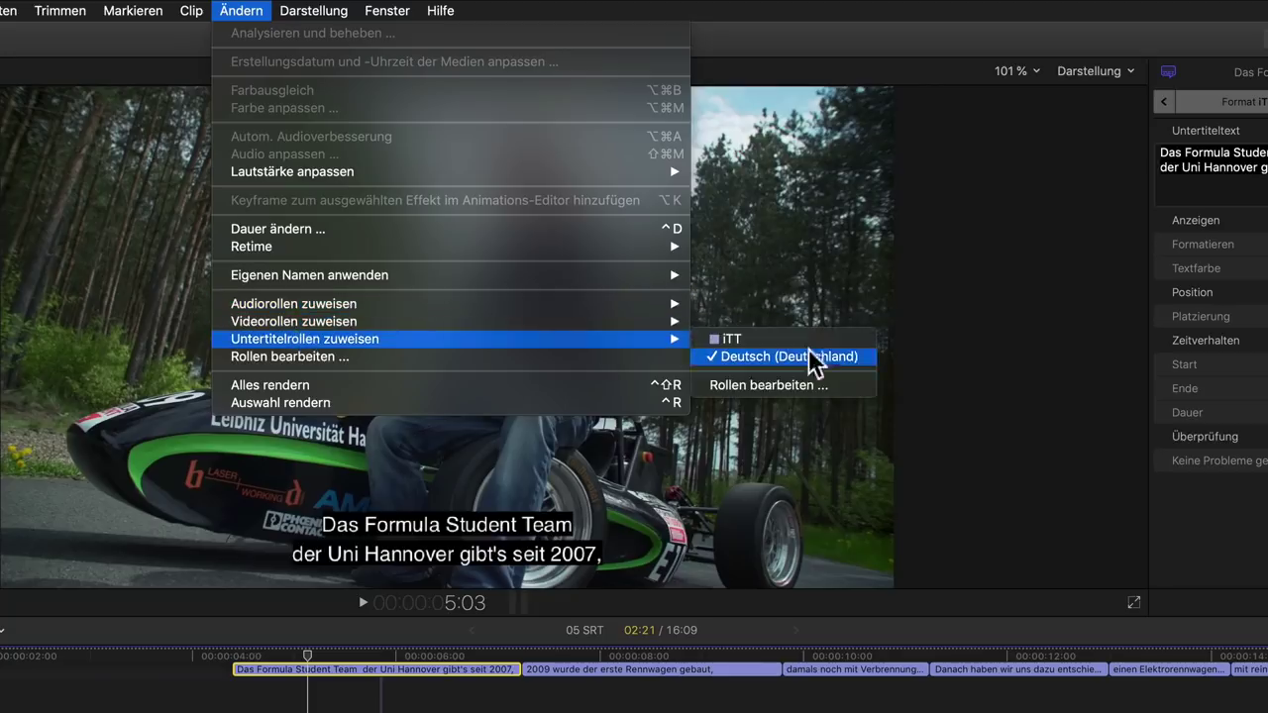
left_click(858, 386)
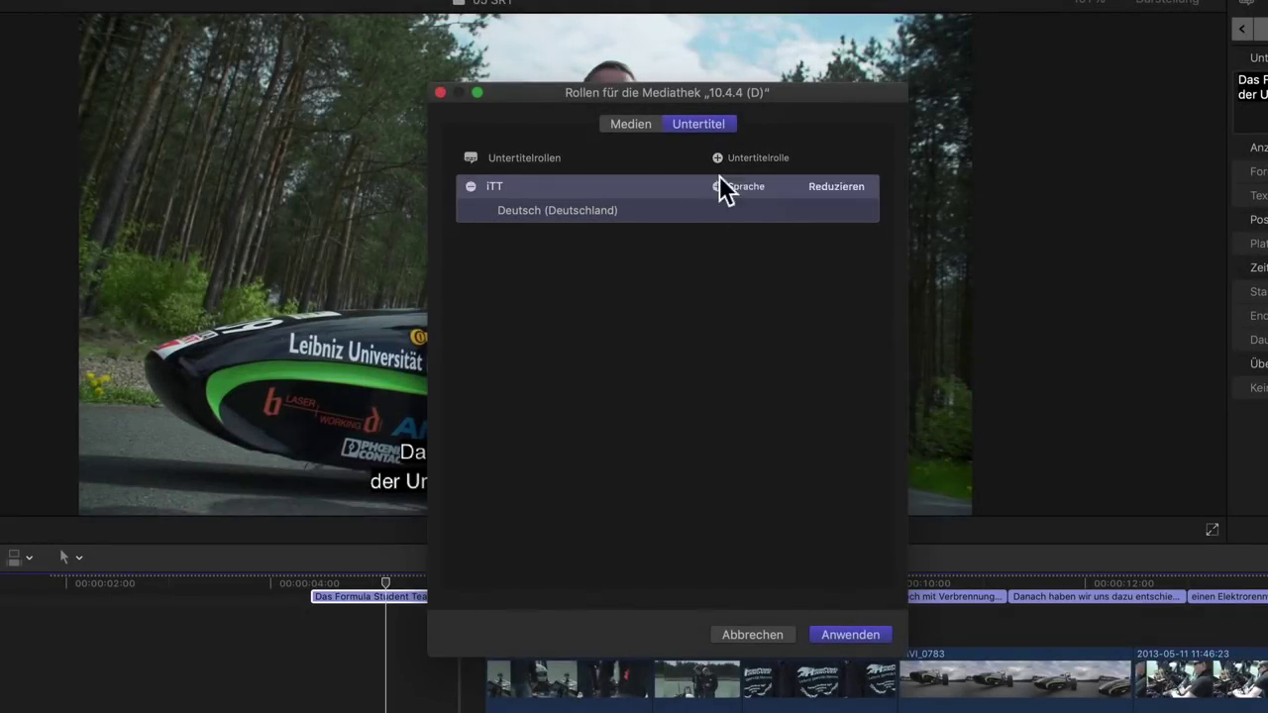
- Add an SRT caption role set to Deutsch (Deutschland), removing the generic Deutsch entry
left_click(718, 157)
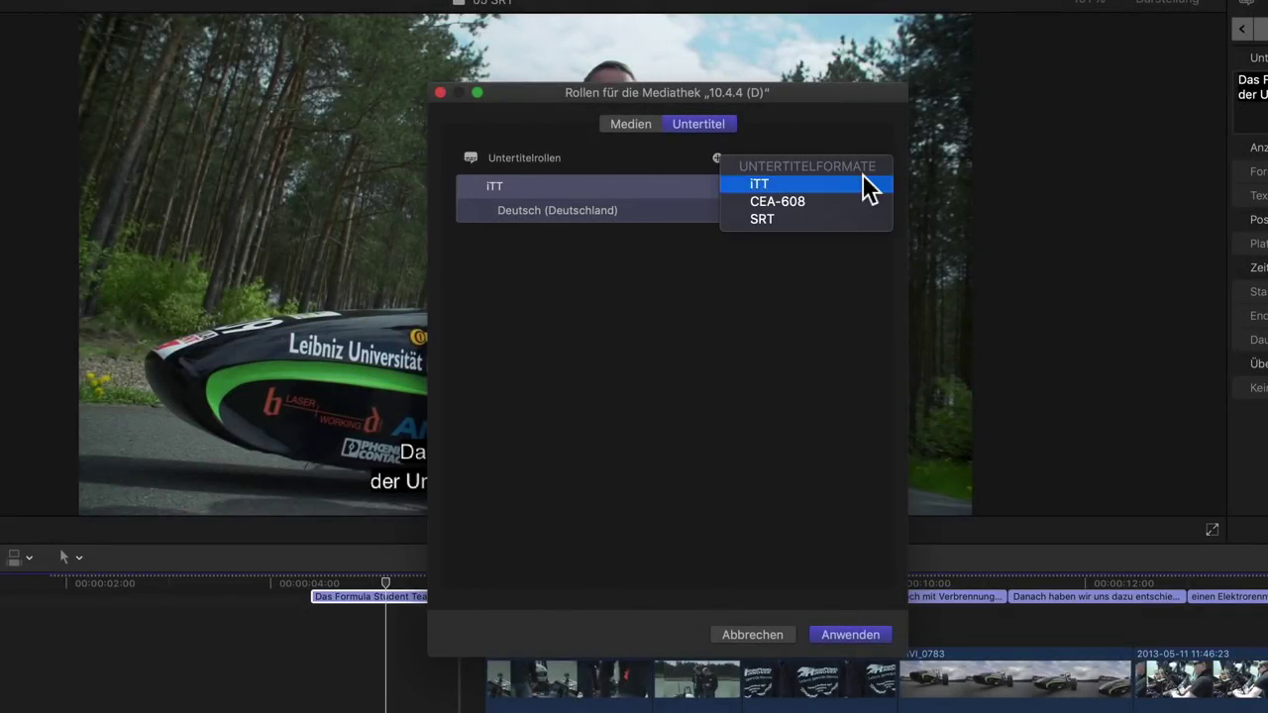
left_click(837, 220)
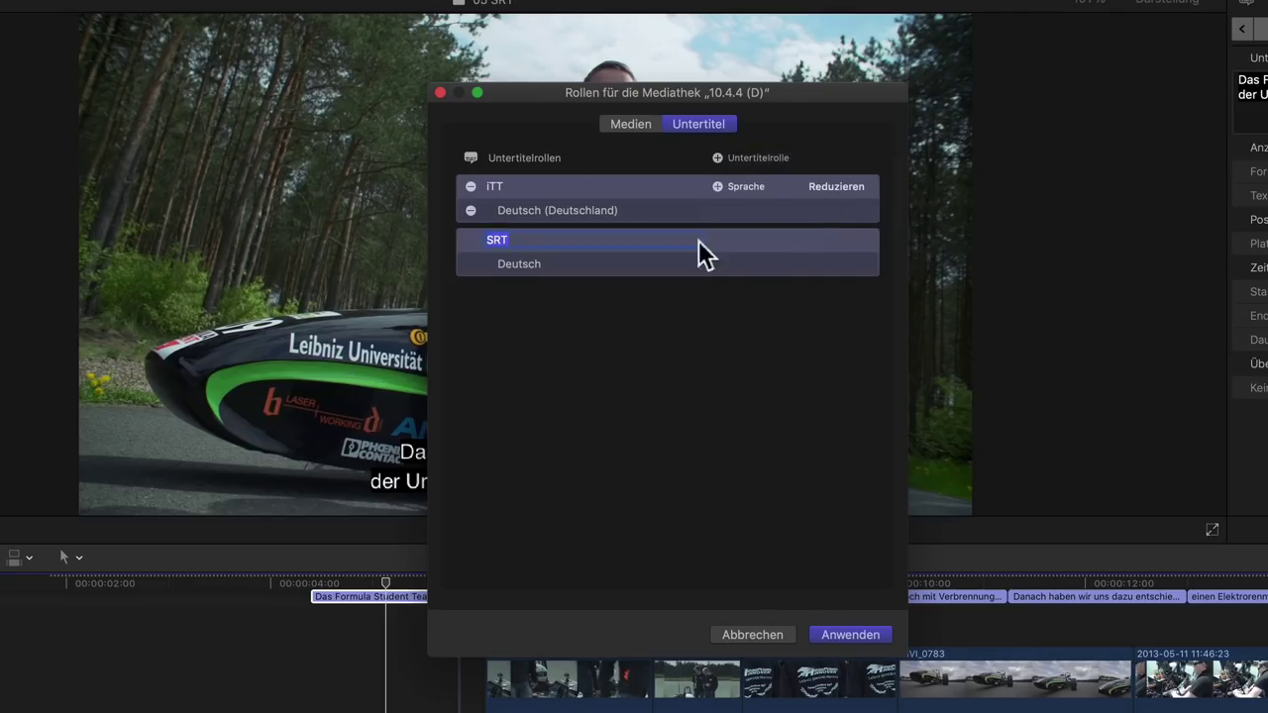
key("Return")
mouse_move(750, 244)
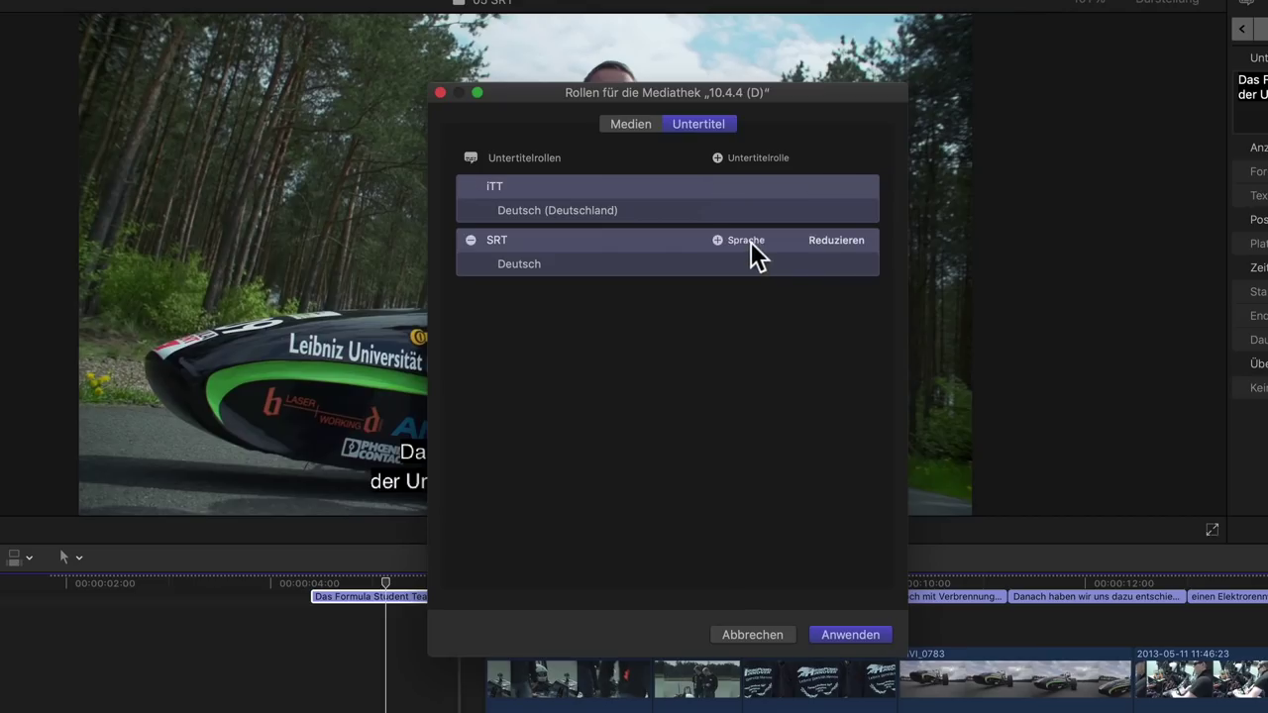
left_click(750, 240)
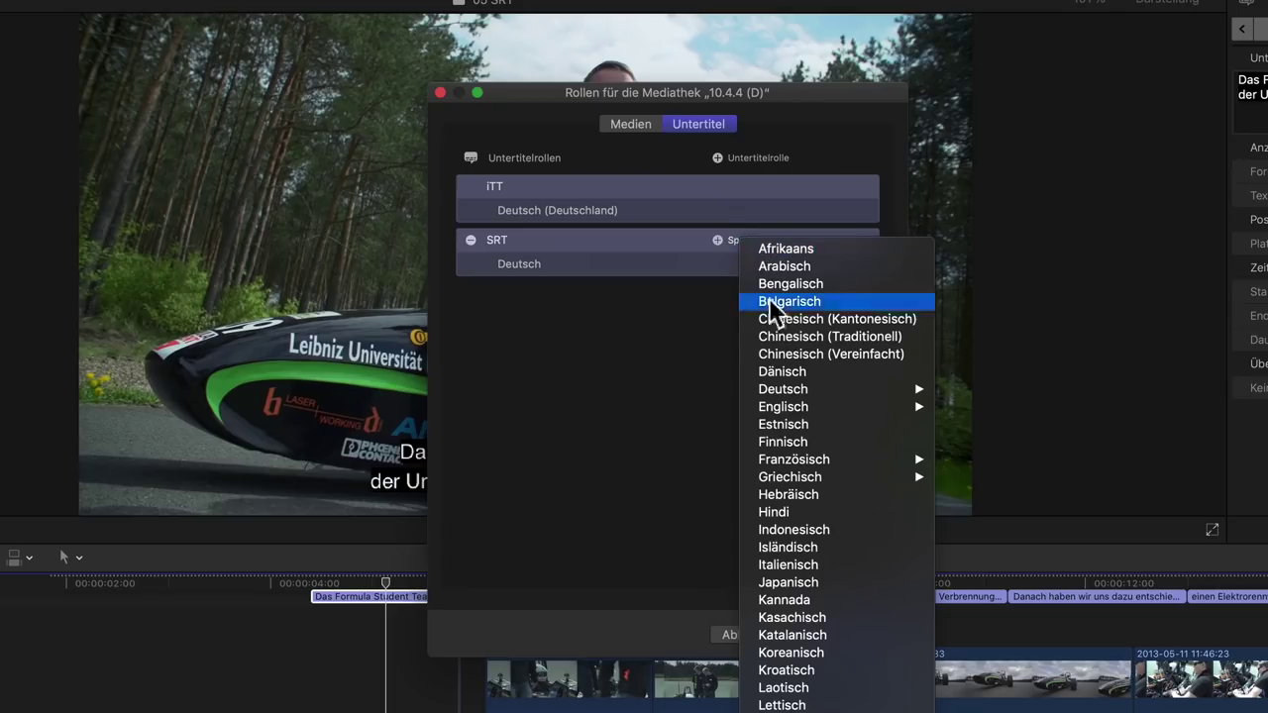
mouse_move(802, 392)
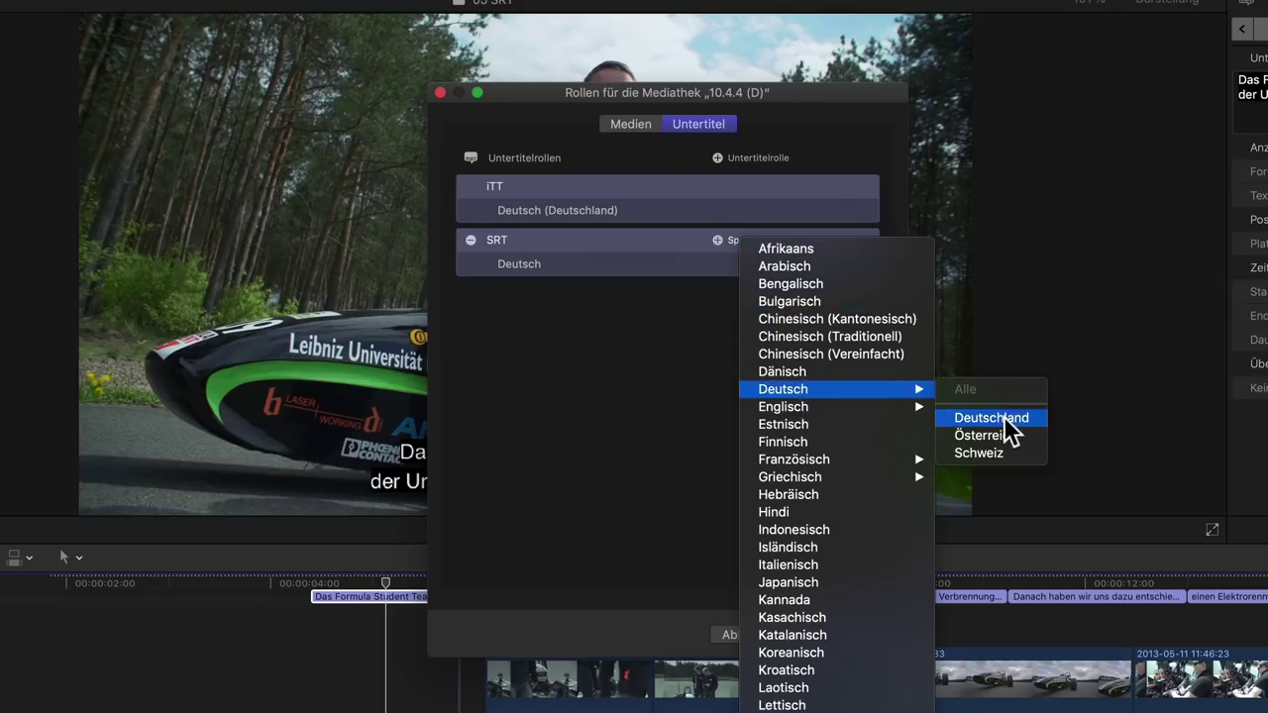
left_click(992, 418)
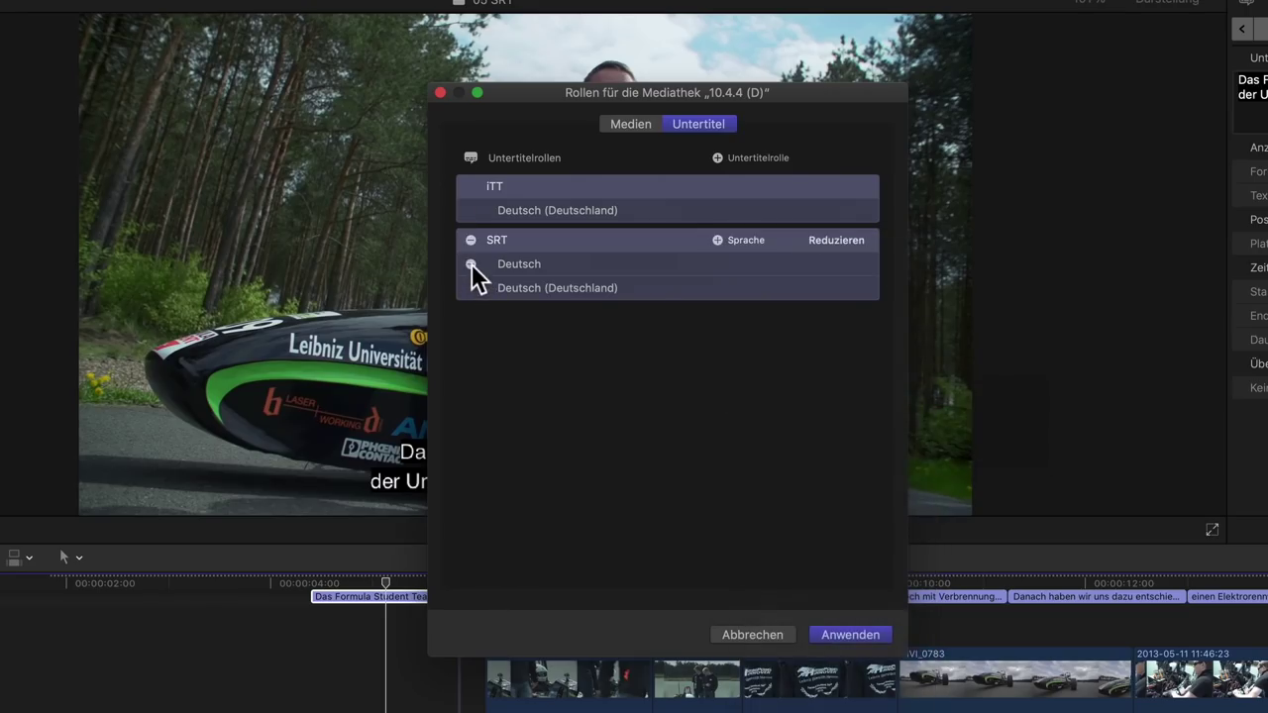
left_click(471, 266)
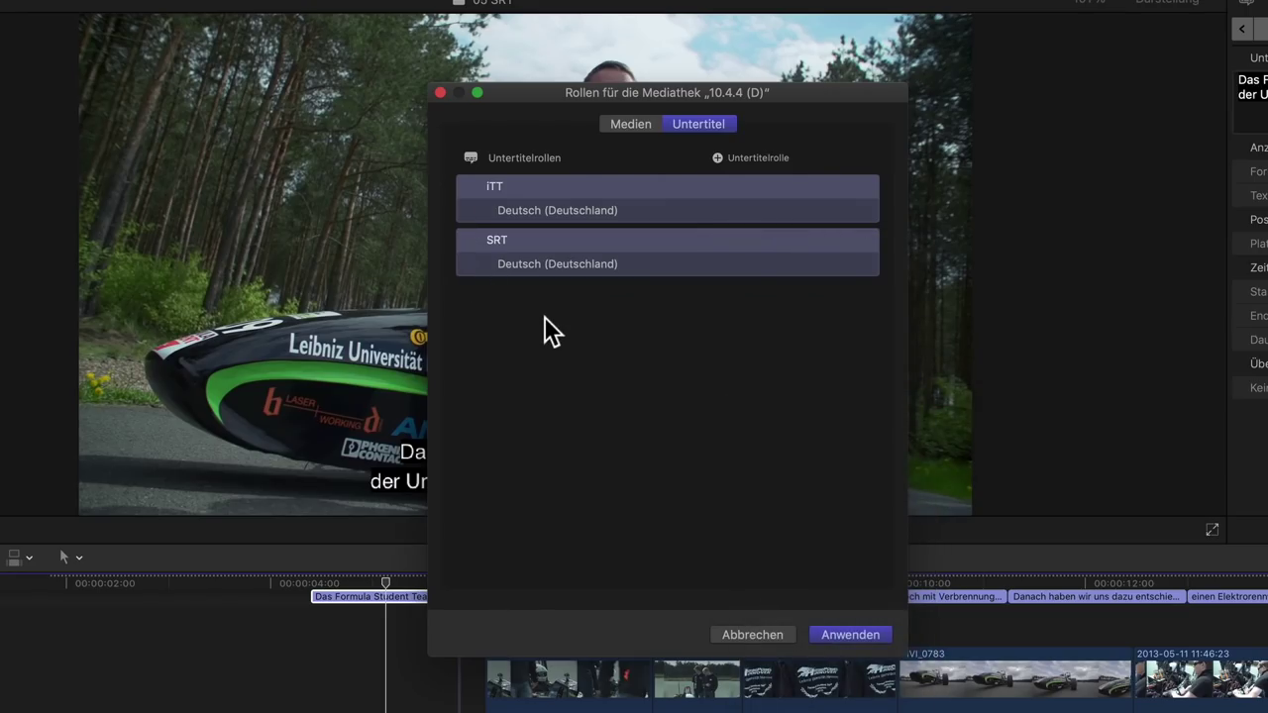
- Add a CEA-608 caption role set to Deutsch (Deutschland), removing the generic Deutsch entry
left_click(718, 157)
left_click(763, 202)
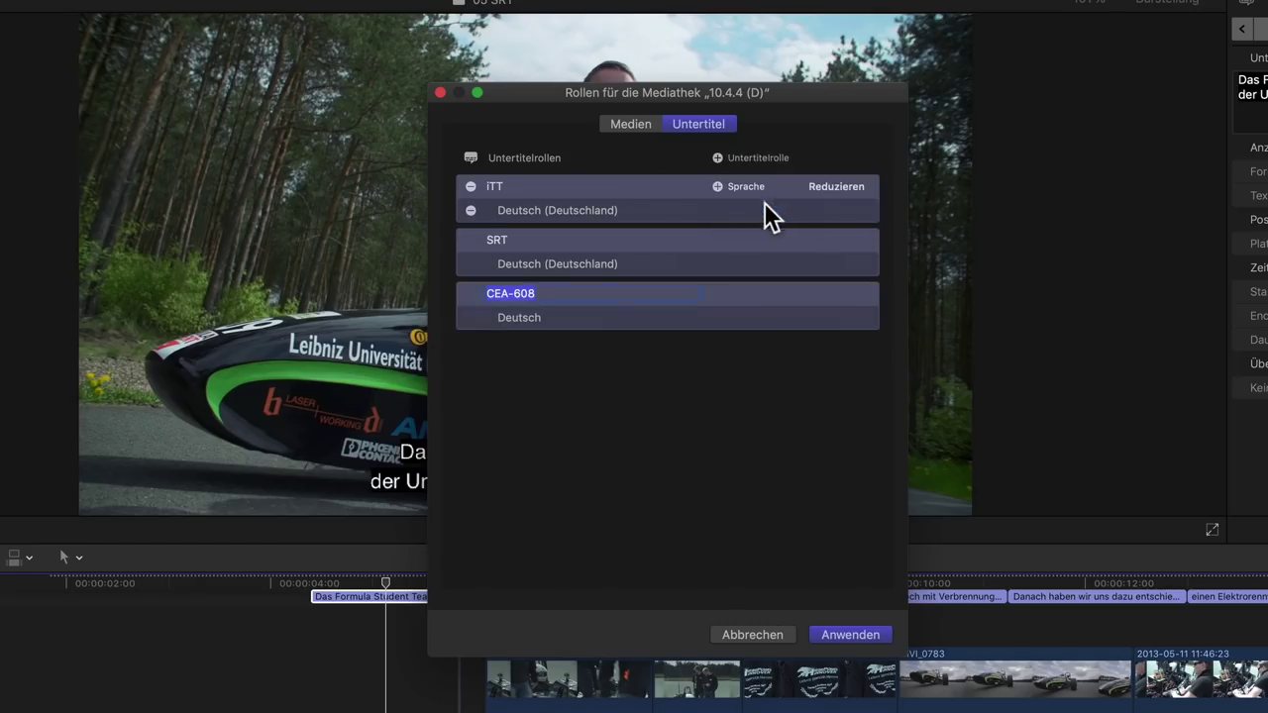
left_click(736, 292)
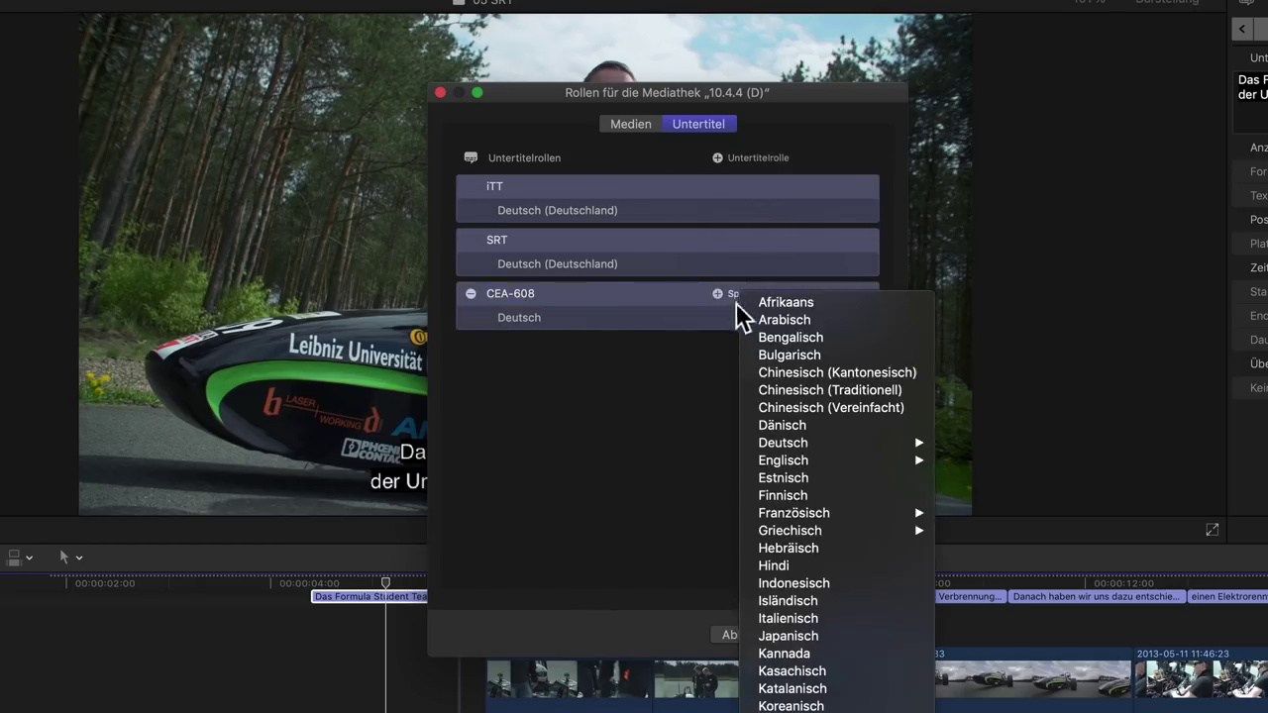
mouse_move(790, 444)
left_click(979, 467)
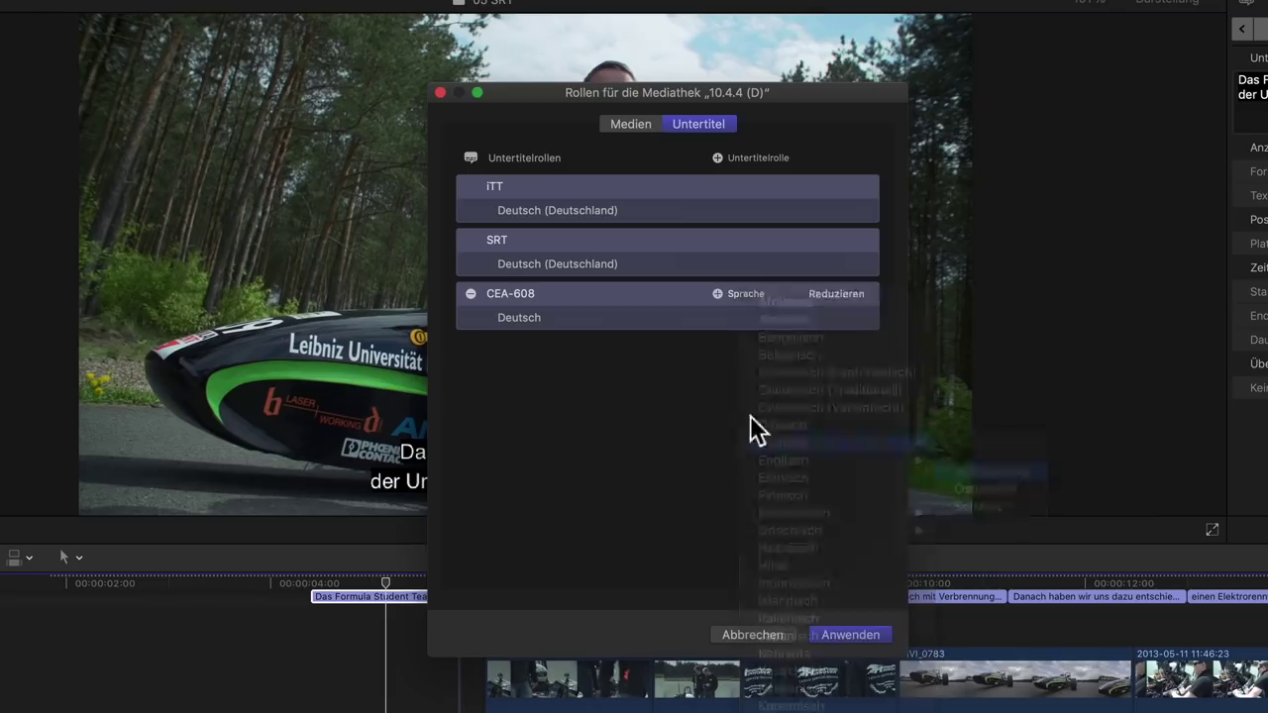
left_click(471, 316)
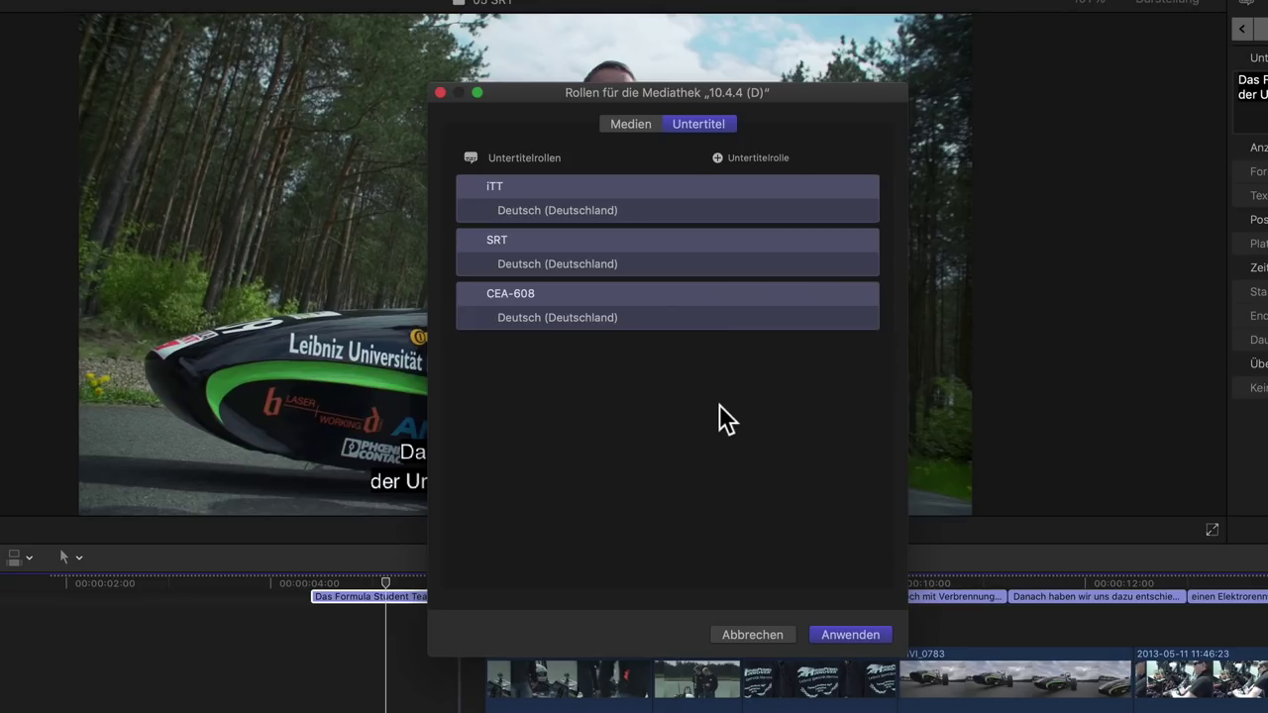
- Apply the new roles and add a trial caption near the start to check its role list
left_click(848, 626)
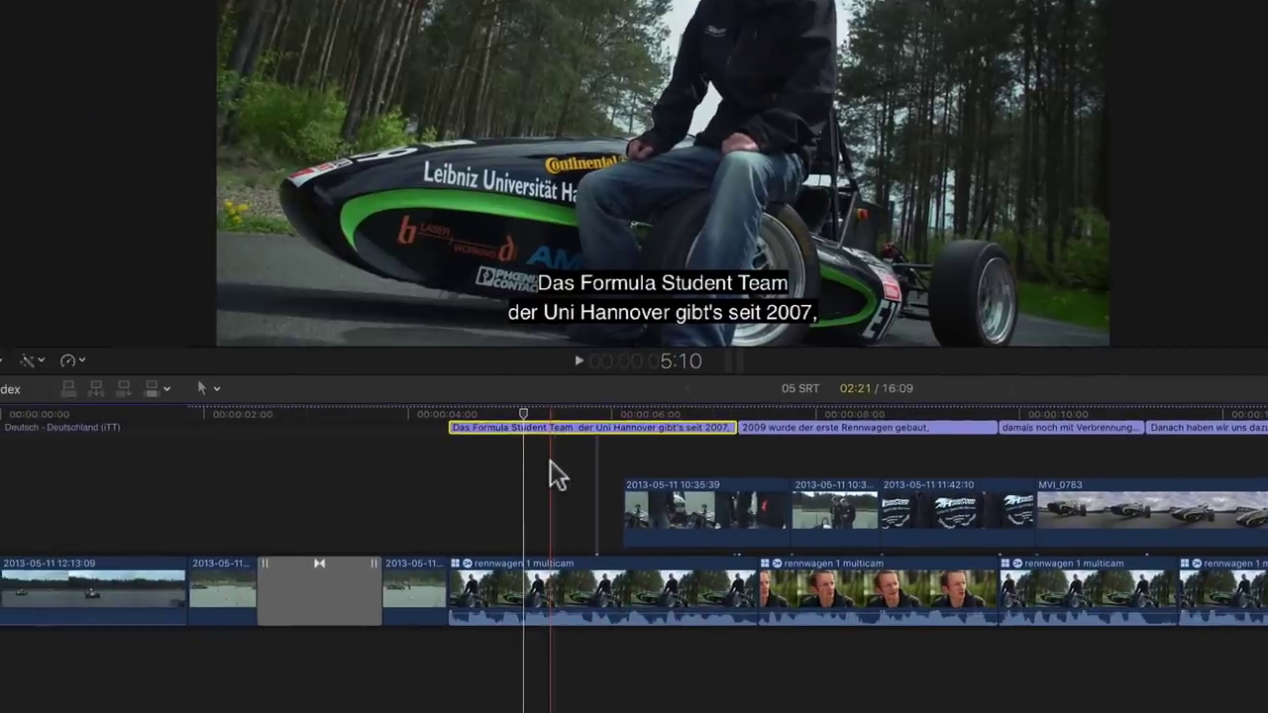
left_click(550, 460)
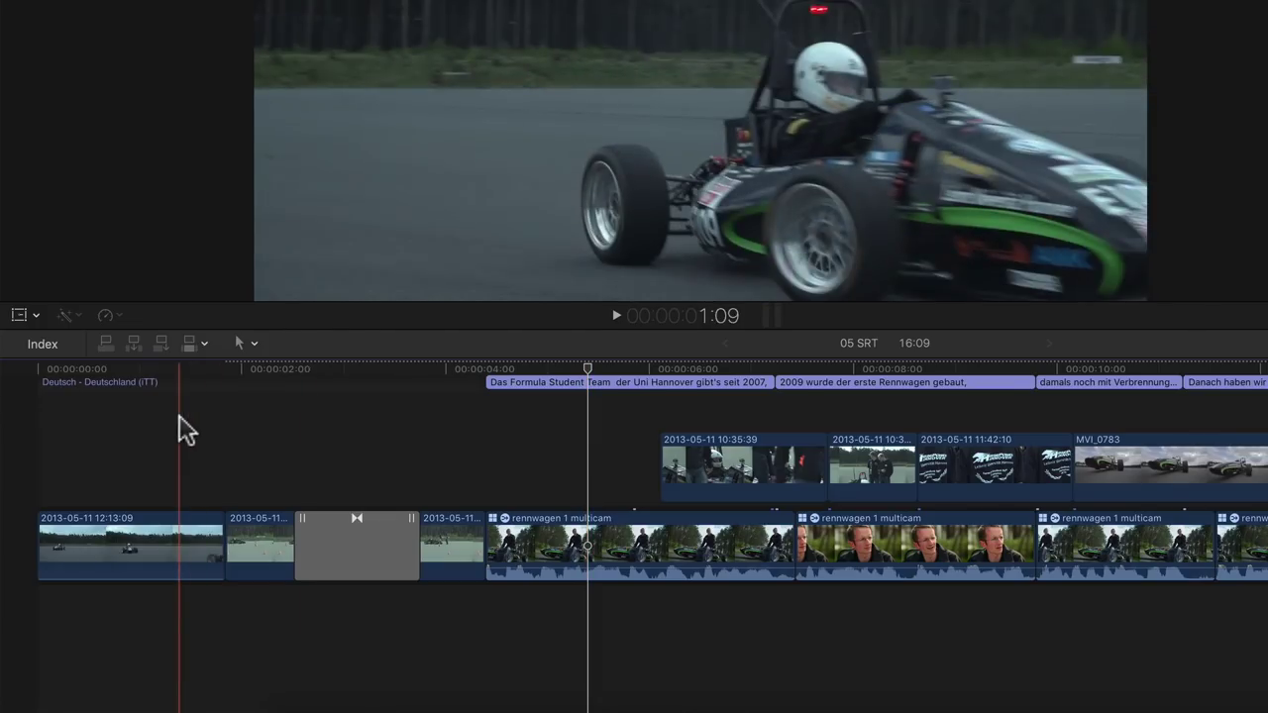
key("alt+c")
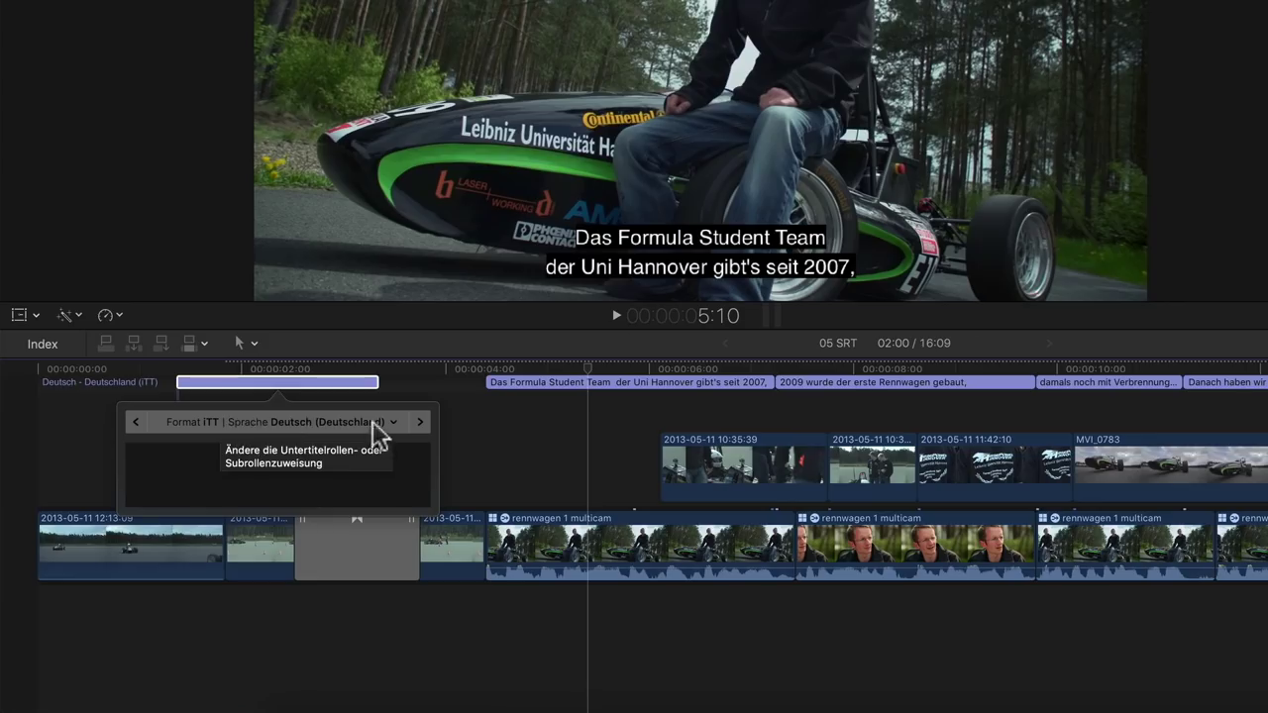
left_click(392, 421)
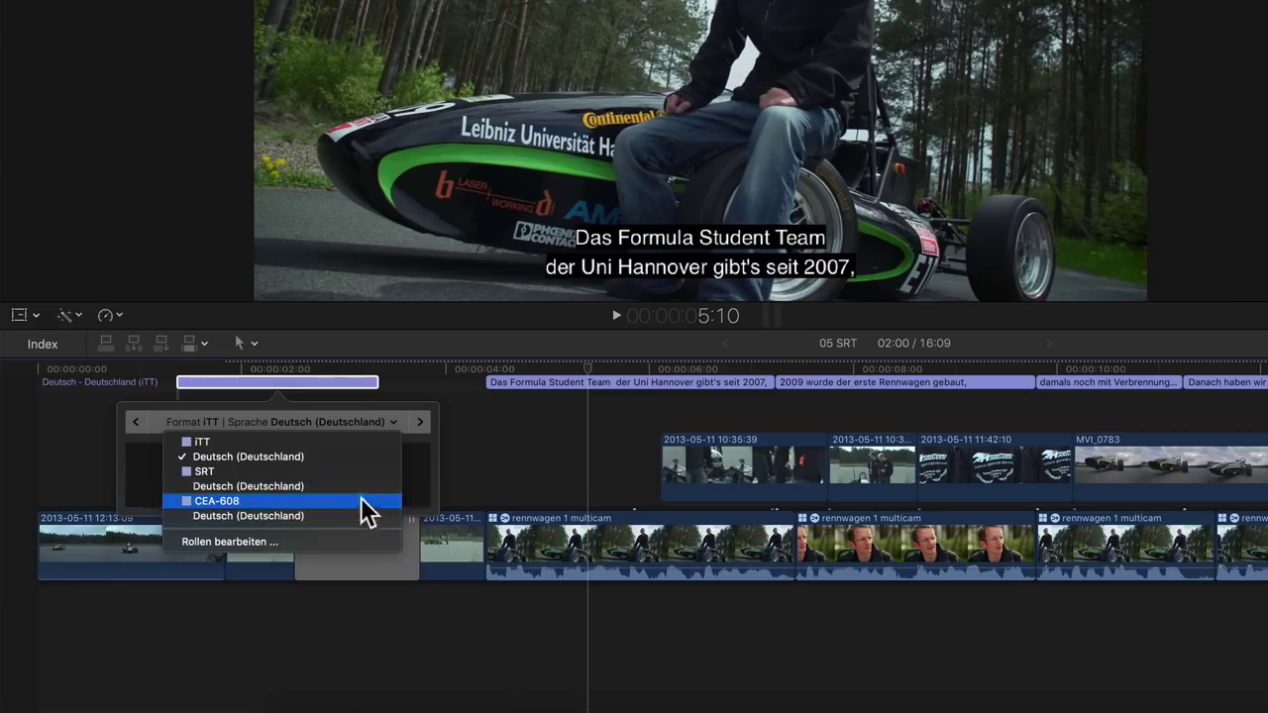
left_click(345, 389)
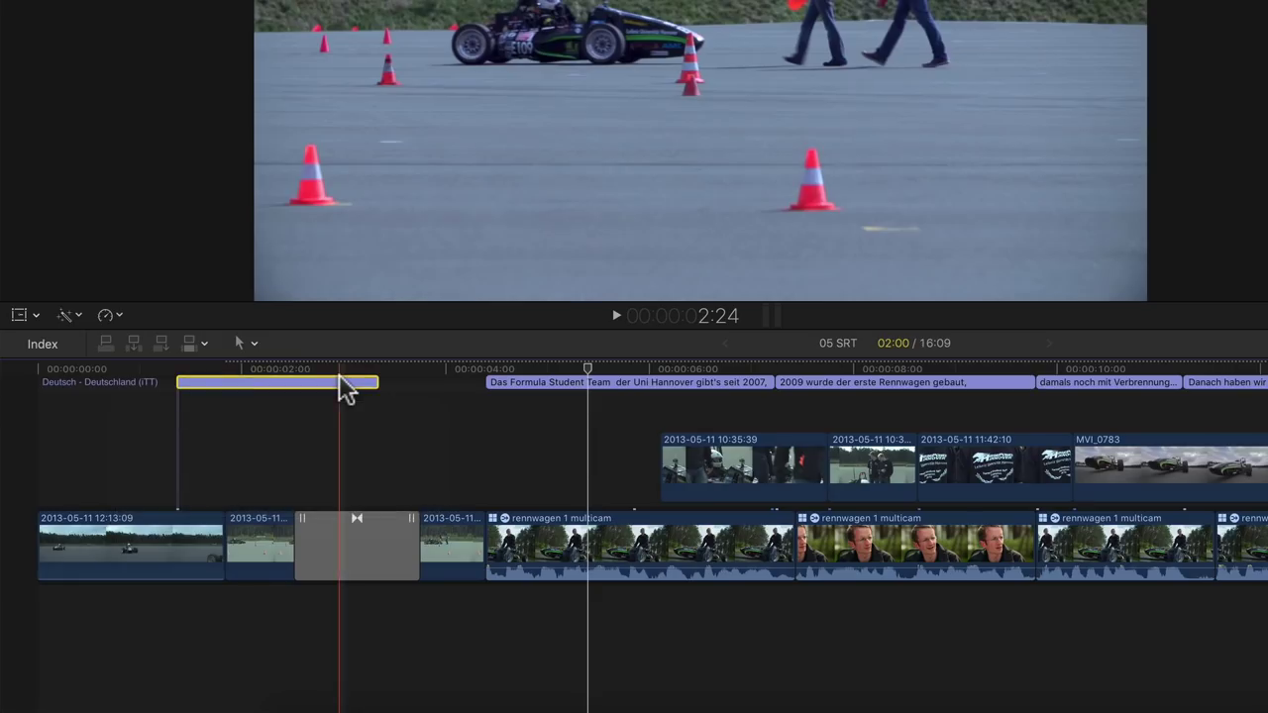
- Delete the trial caption and select all captions in the 05 SRT timeline
key("Delete")
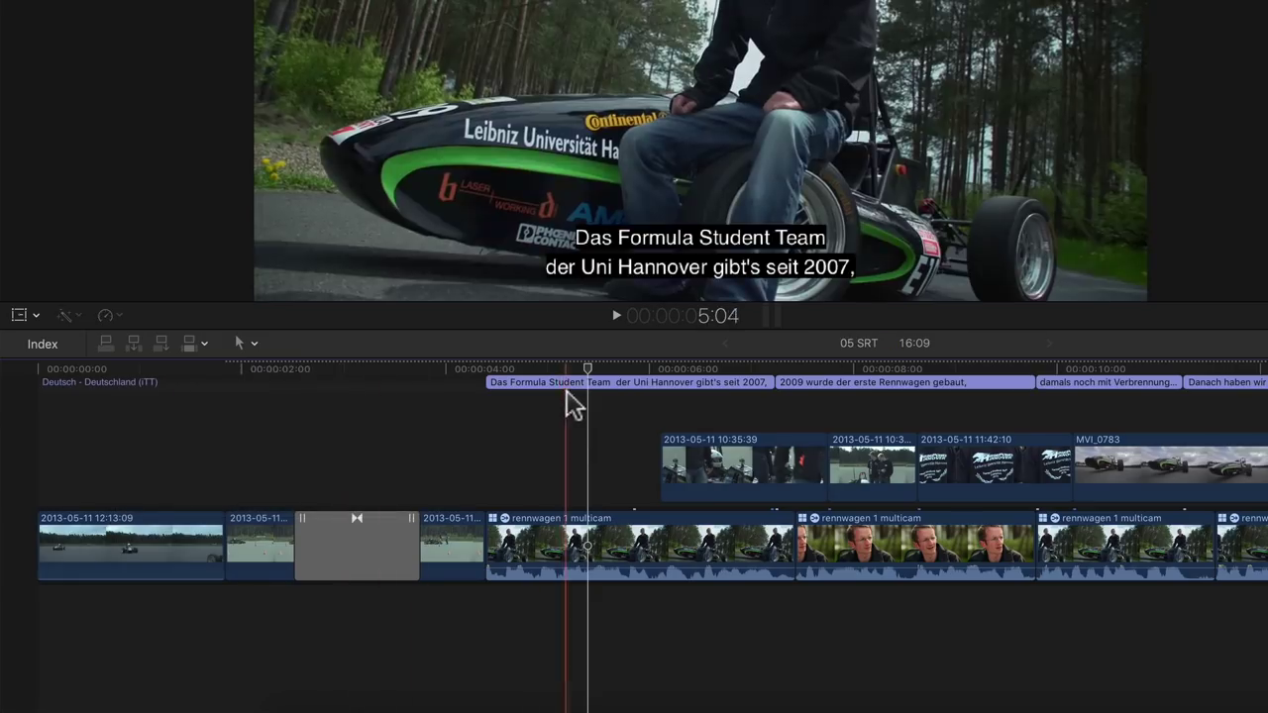
left_click(615, 384)
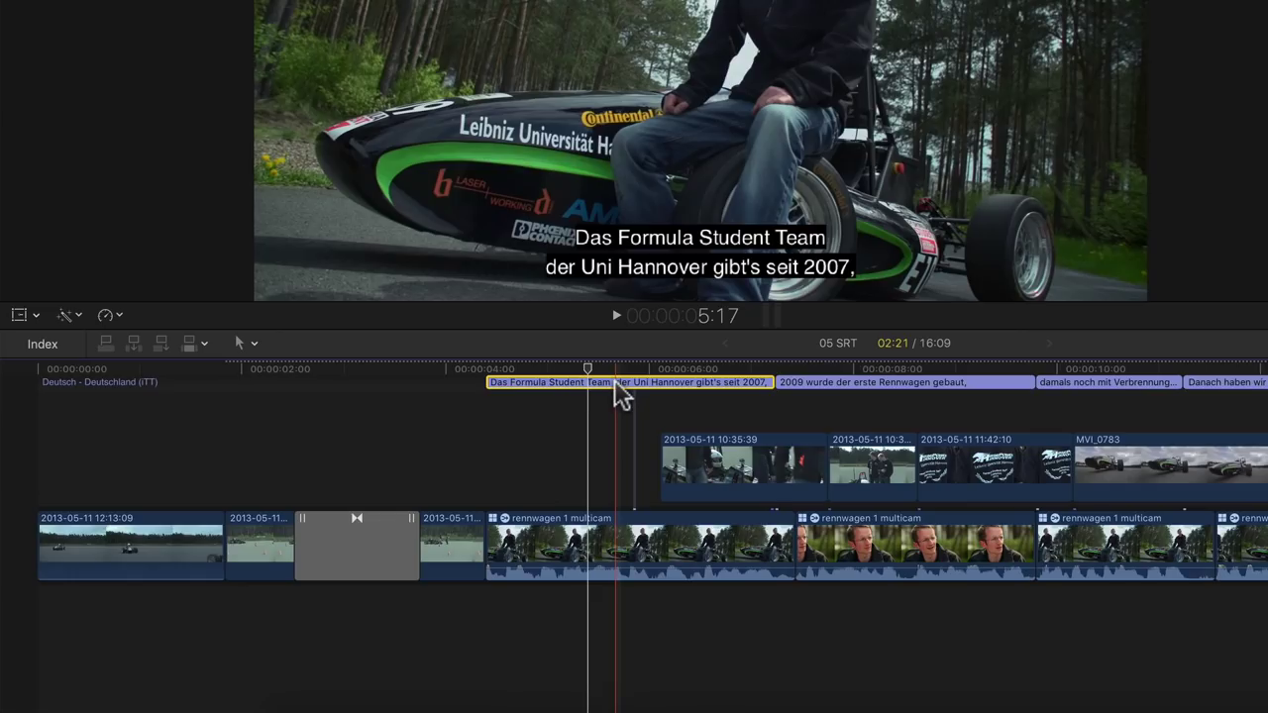
key("super+a")
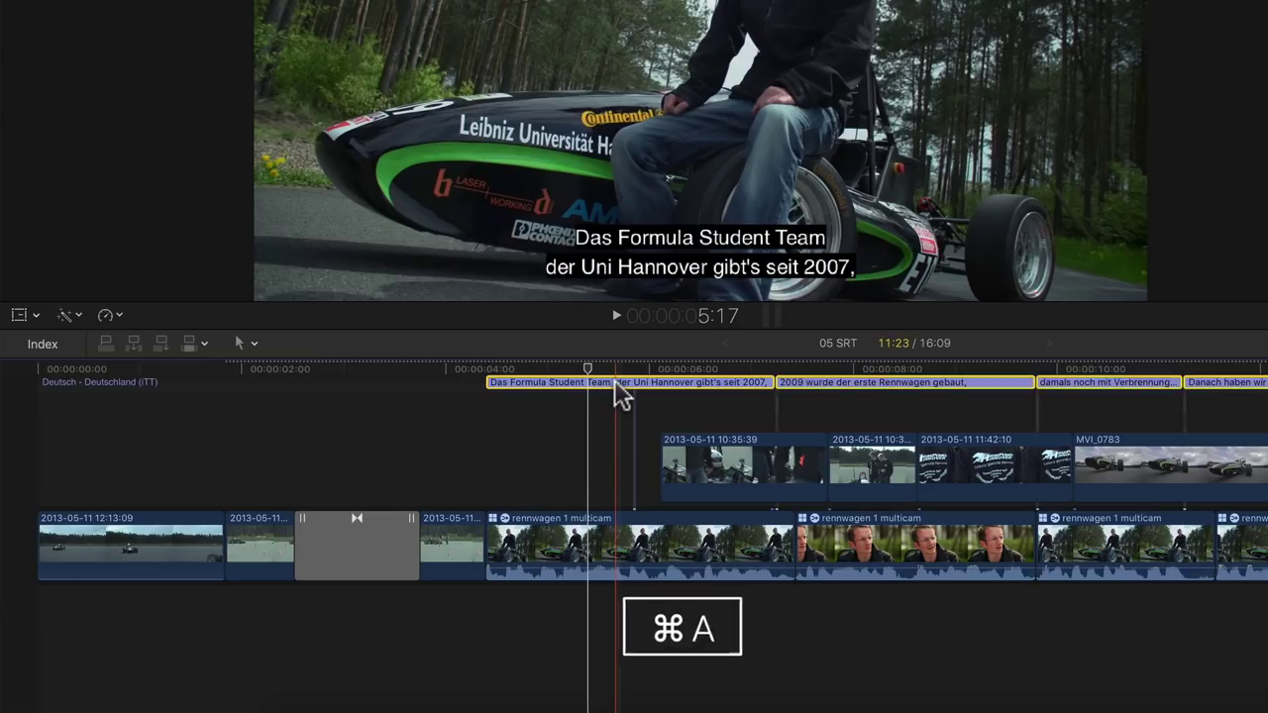
- Assign the selected captions to the SRT Deutsch (Deutschland) role, accepting the format conversion warning
right_click(608, 388)
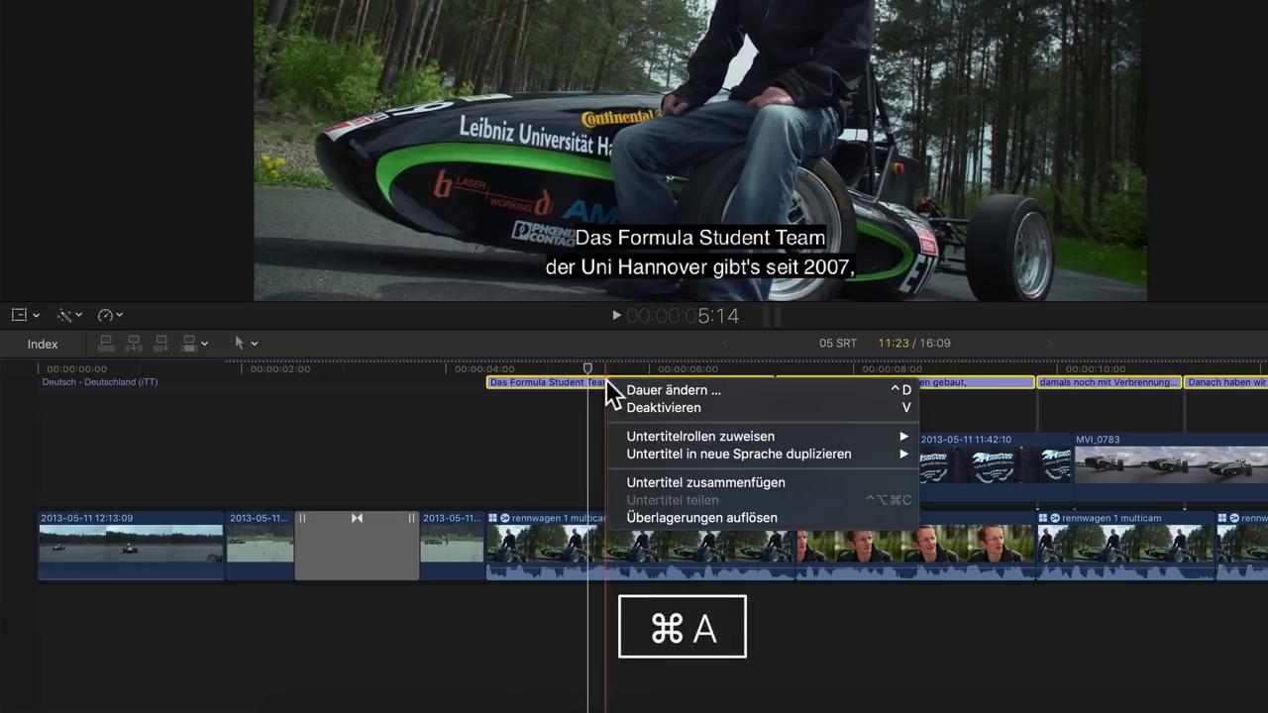
mouse_move(654, 441)
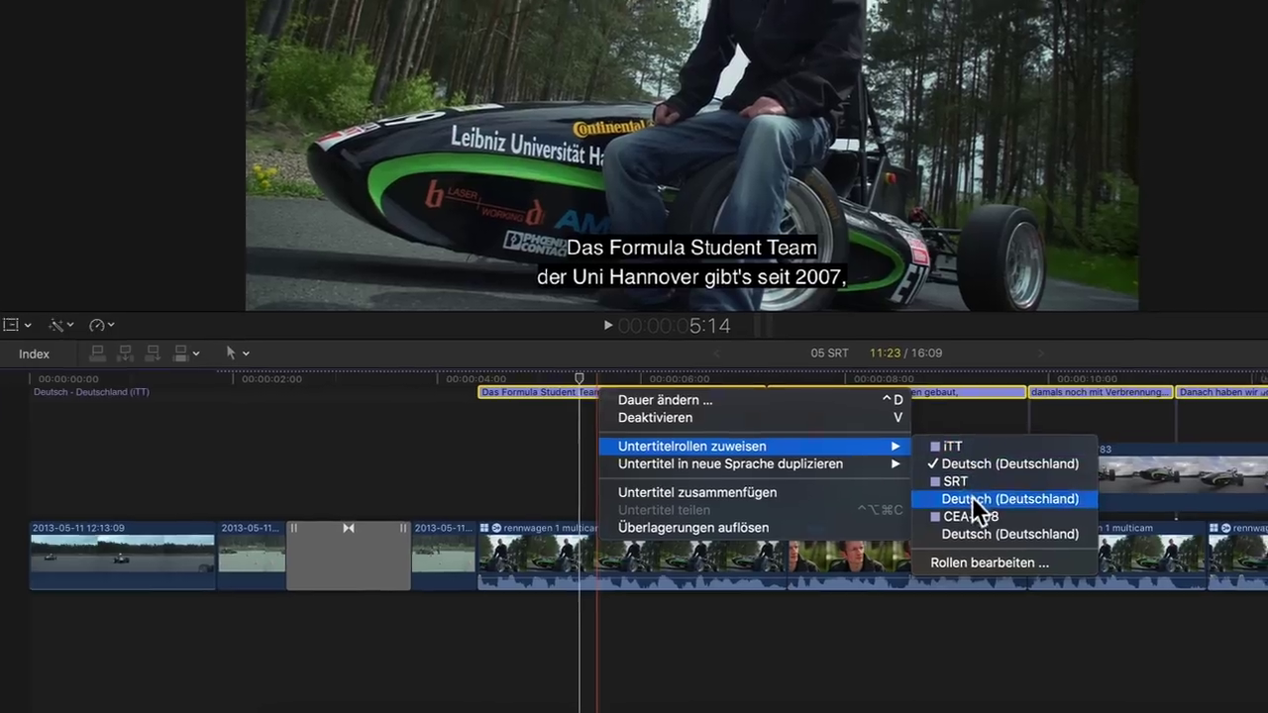
left_click(975, 490)
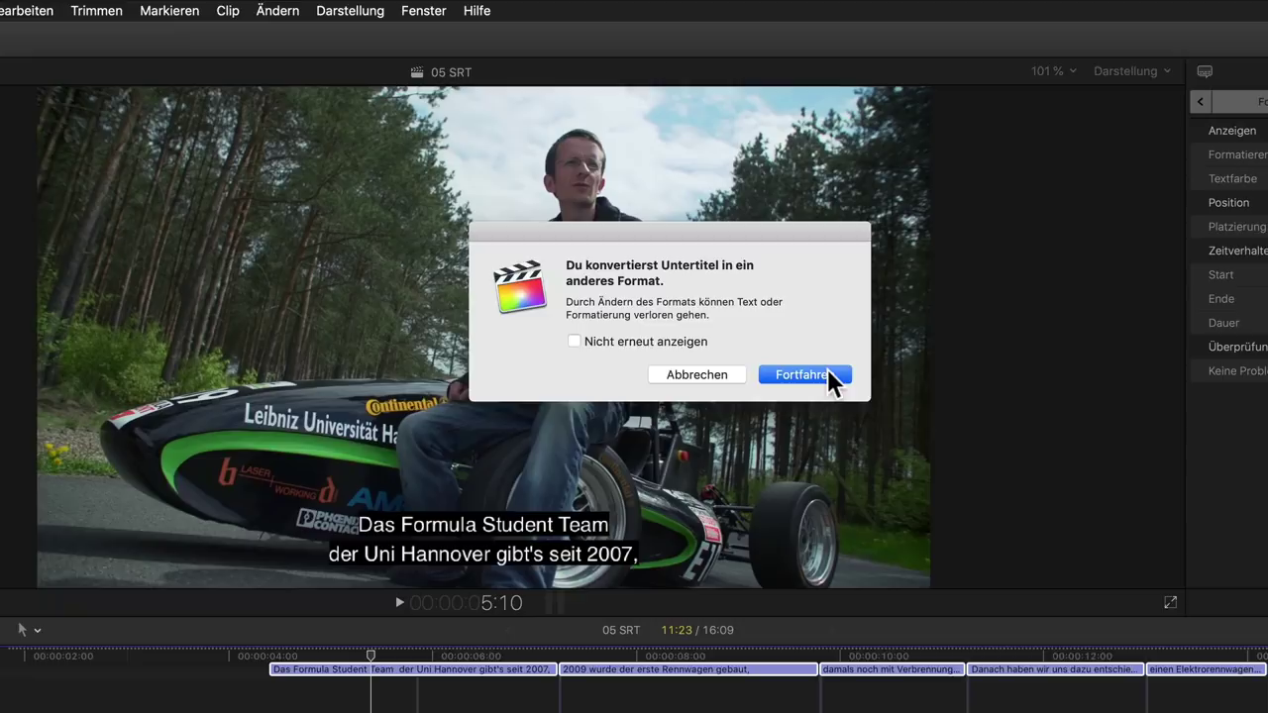
left_click(832, 375)
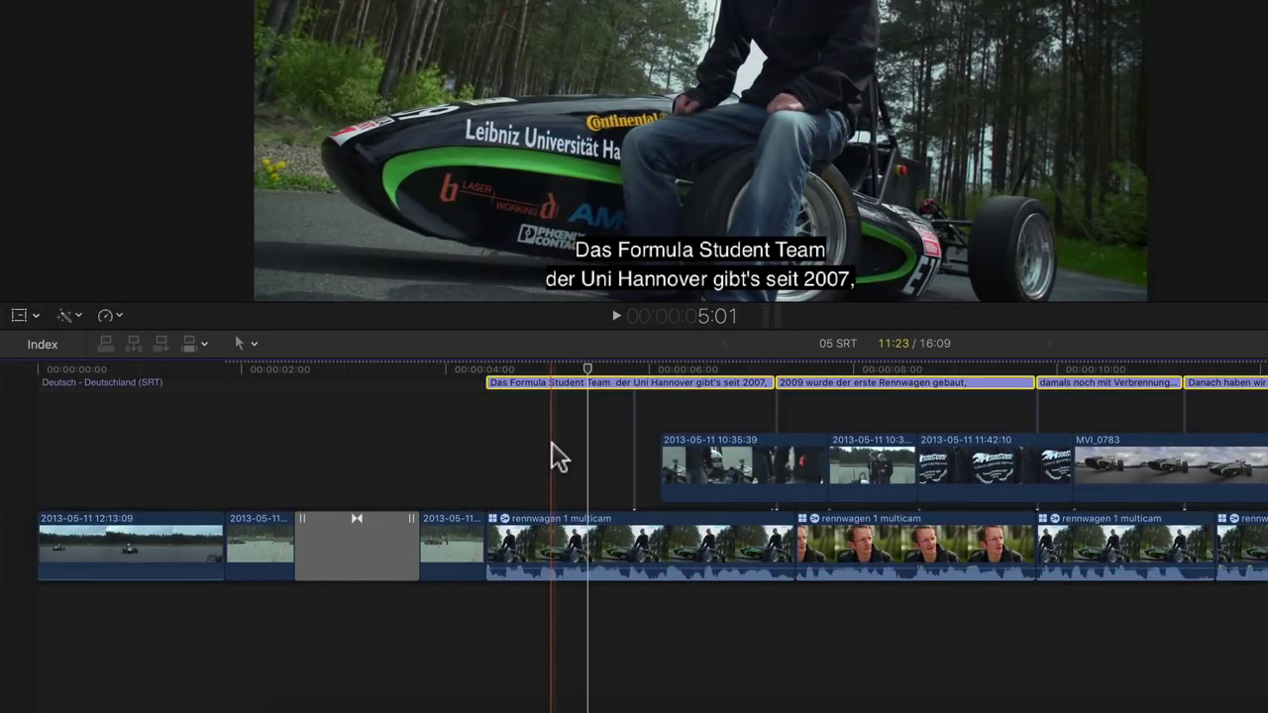
- Duplicate the subtitles to a new Russisch lane and reassign that copy to German iTT
right_click(565, 380)
mouse_move(592, 452)
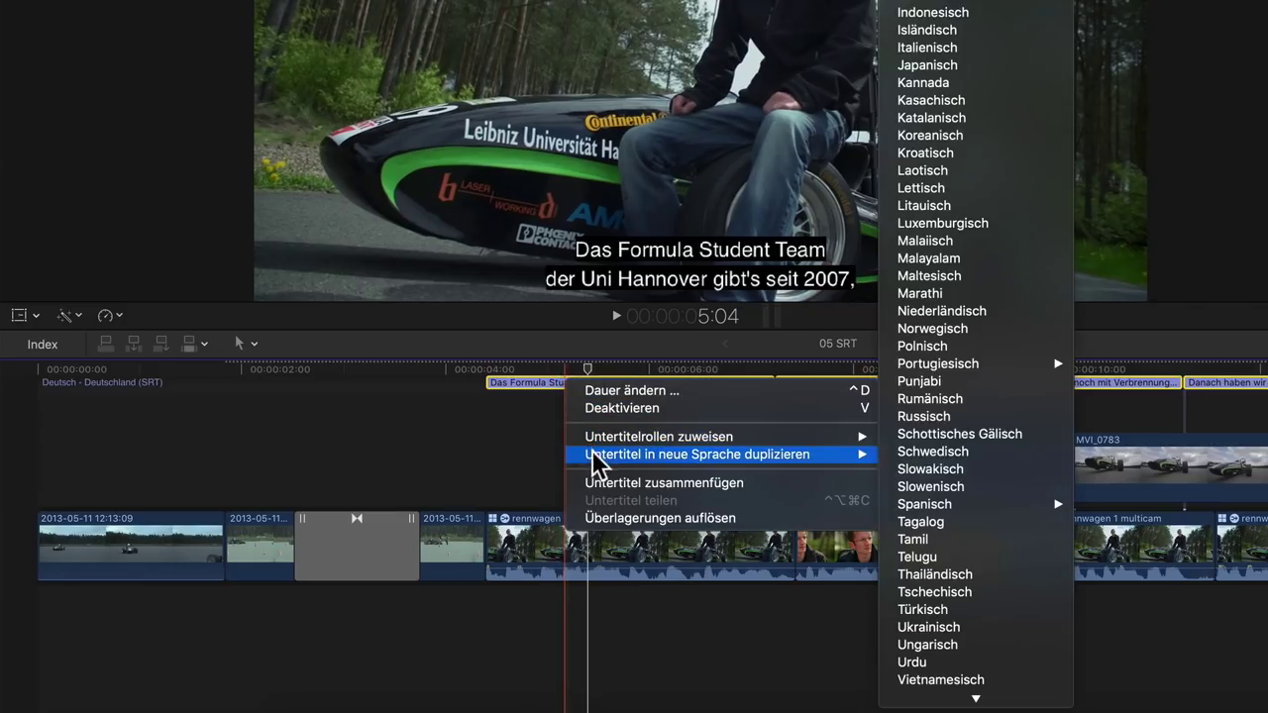
left_click(935, 417)
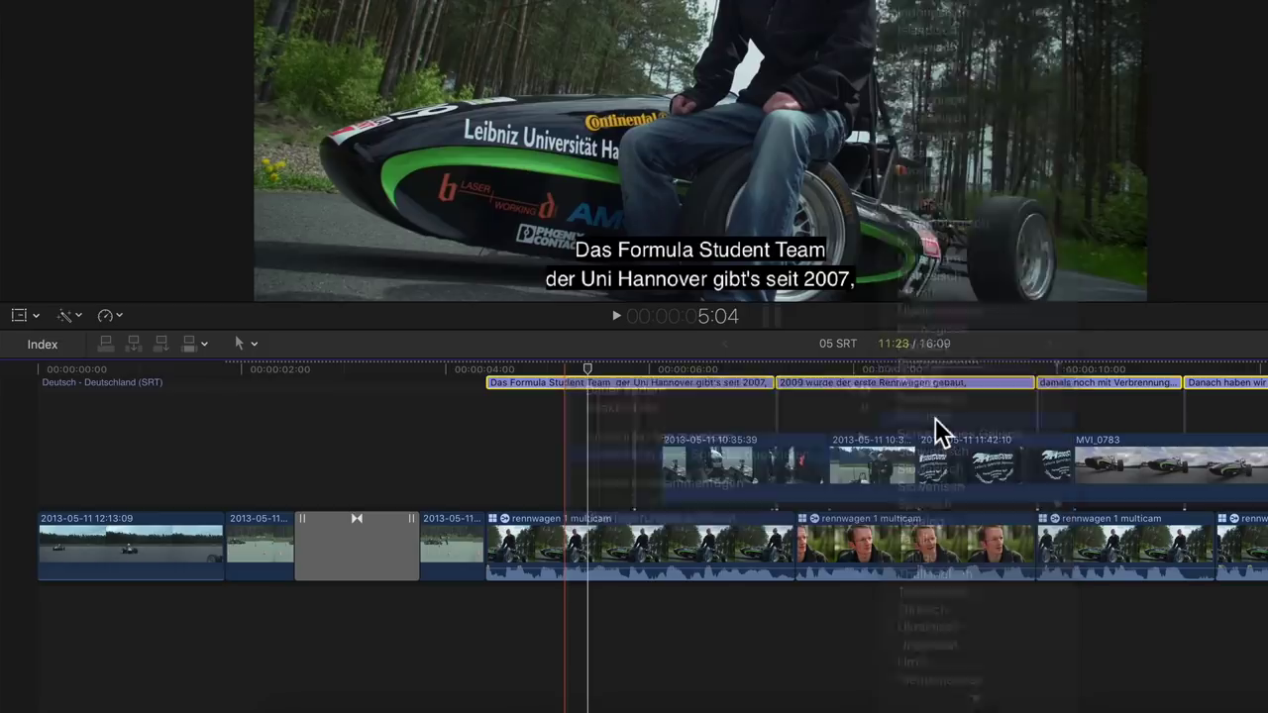
right_click(601, 407)
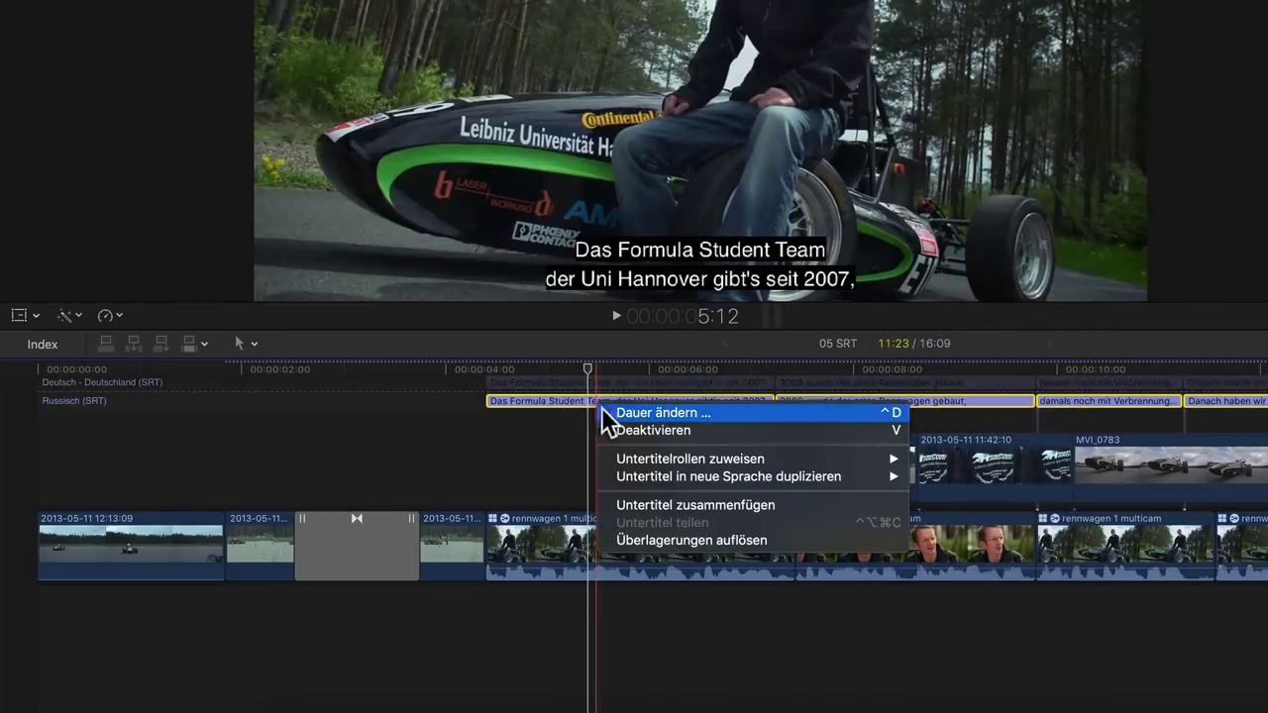
mouse_move(813, 461)
left_click(987, 480)
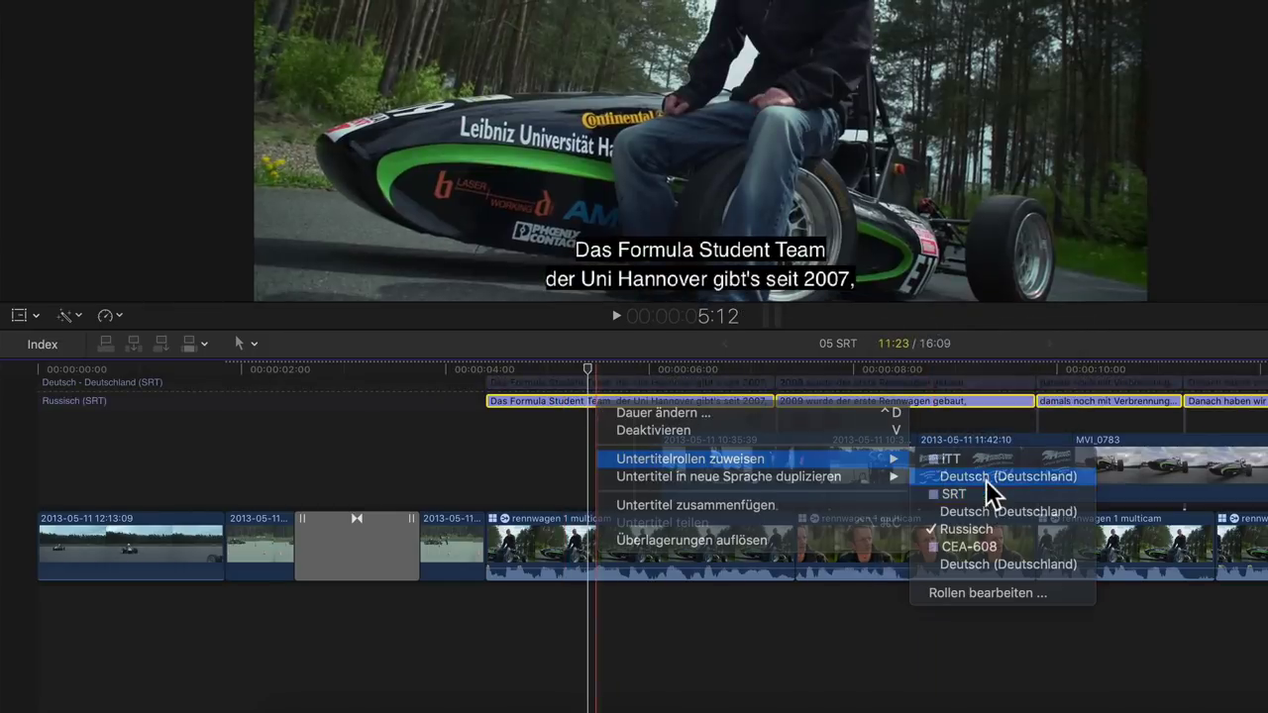
key("Return")
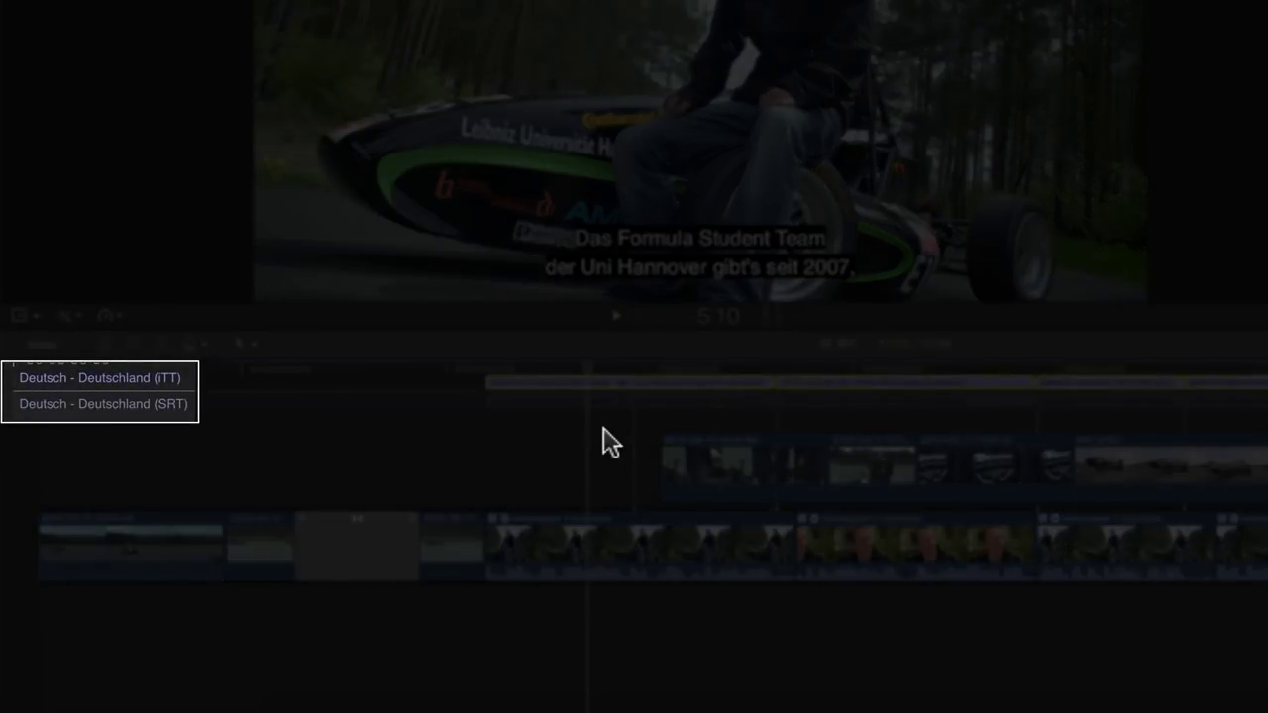
- Duplicate the subtitles again, reassign the copy to German CEA-608, and open export (Cmd+E)
right_click(573, 379)
mouse_move(608, 452)
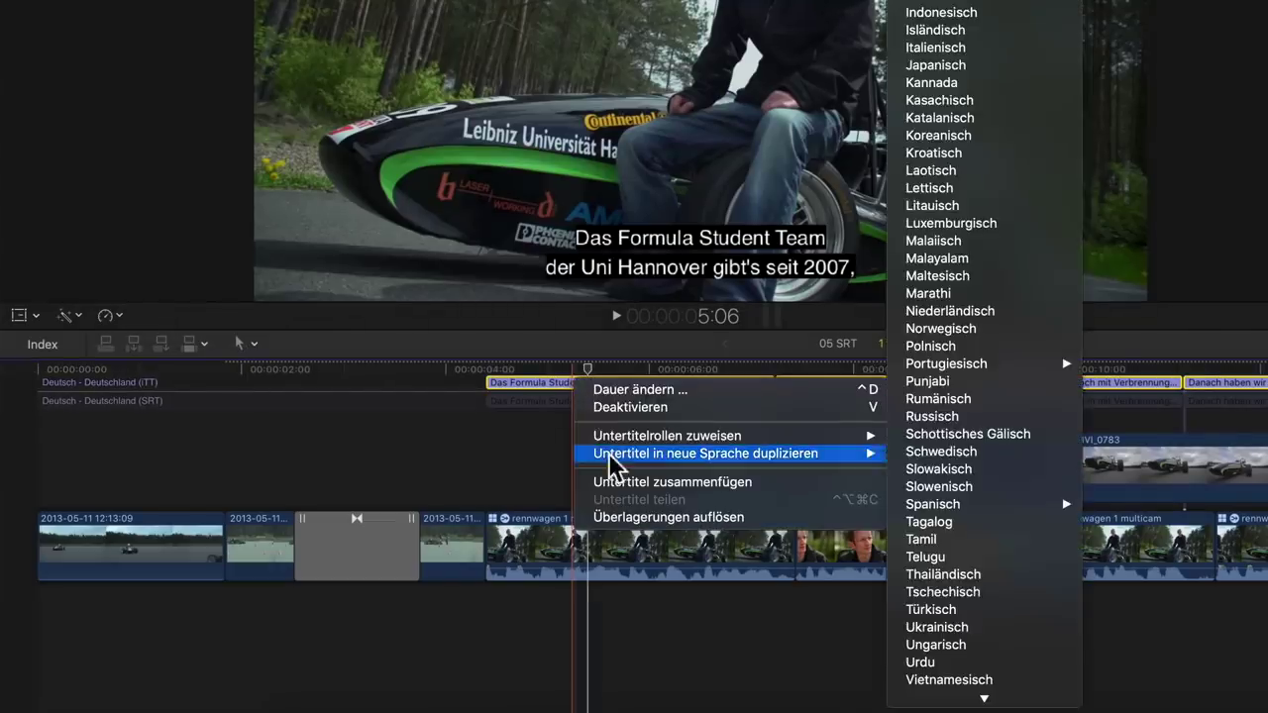
left_click(931, 416)
right_click(560, 382)
mouse_move(841, 437)
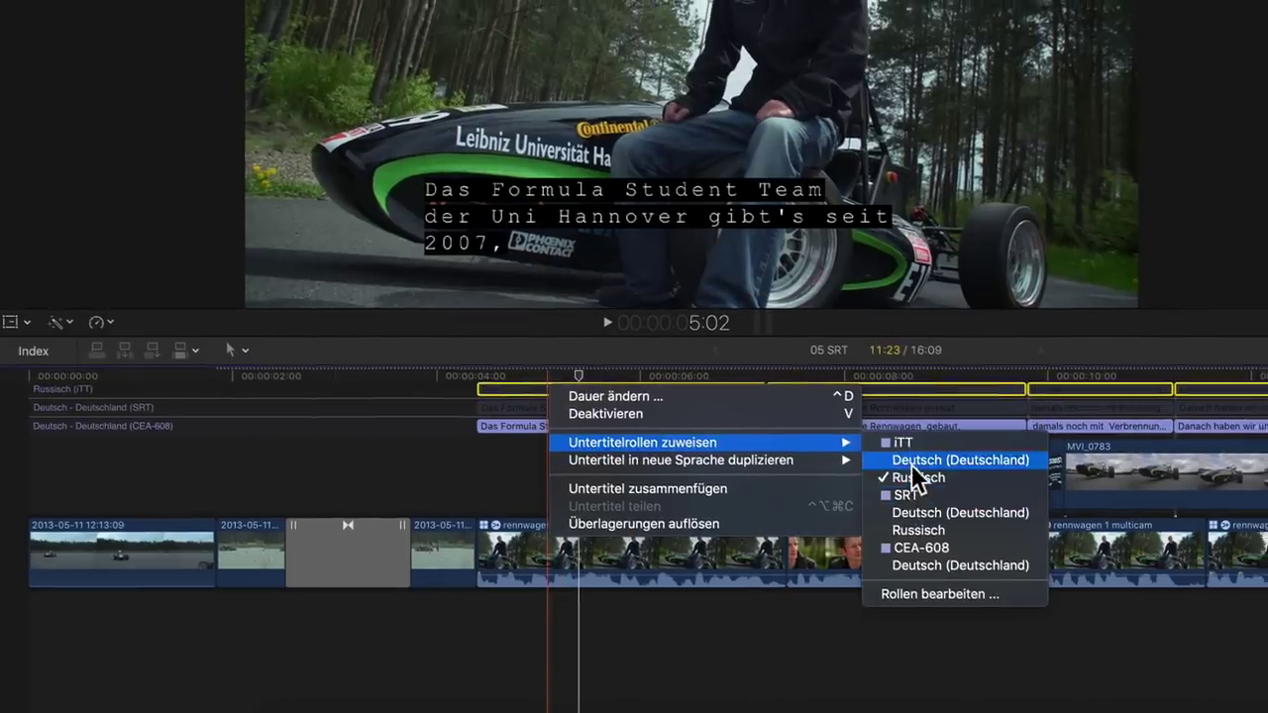
left_click(912, 461)
key("super+e")
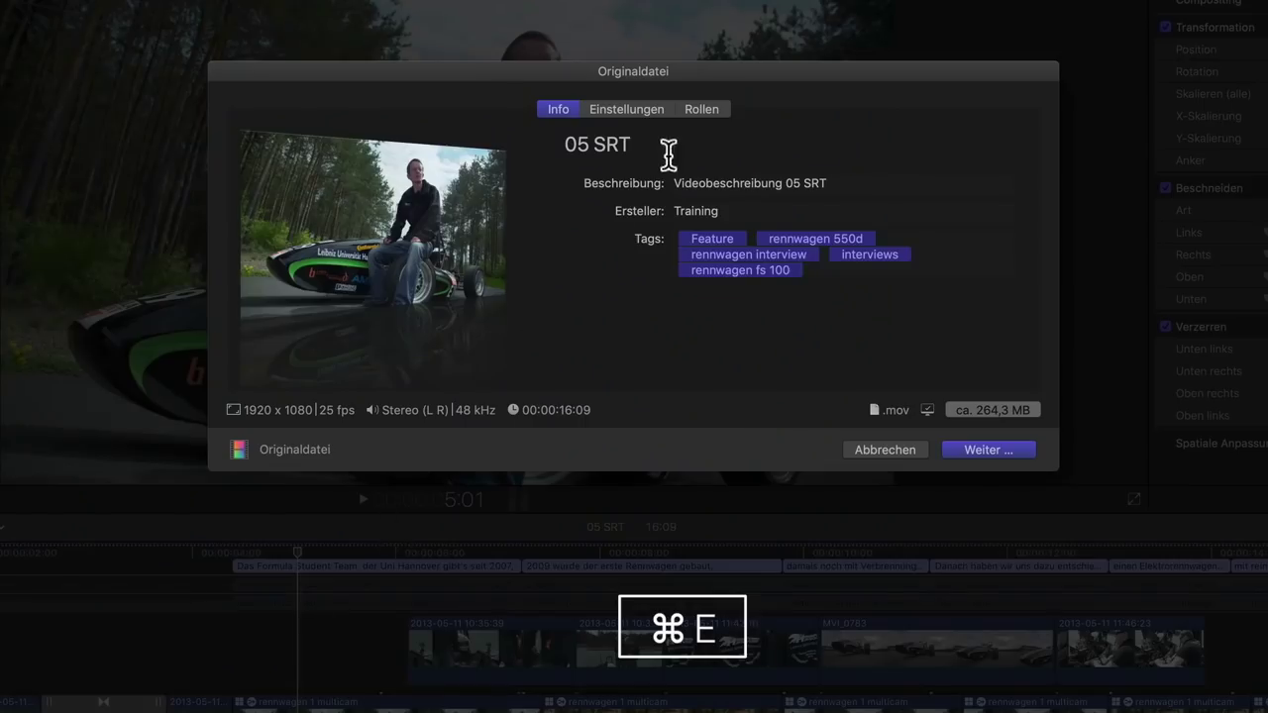
- In the Rollen tab, export only a separate .srt file, then open the Untertitel embed/burn-in options
left_click(702, 109)
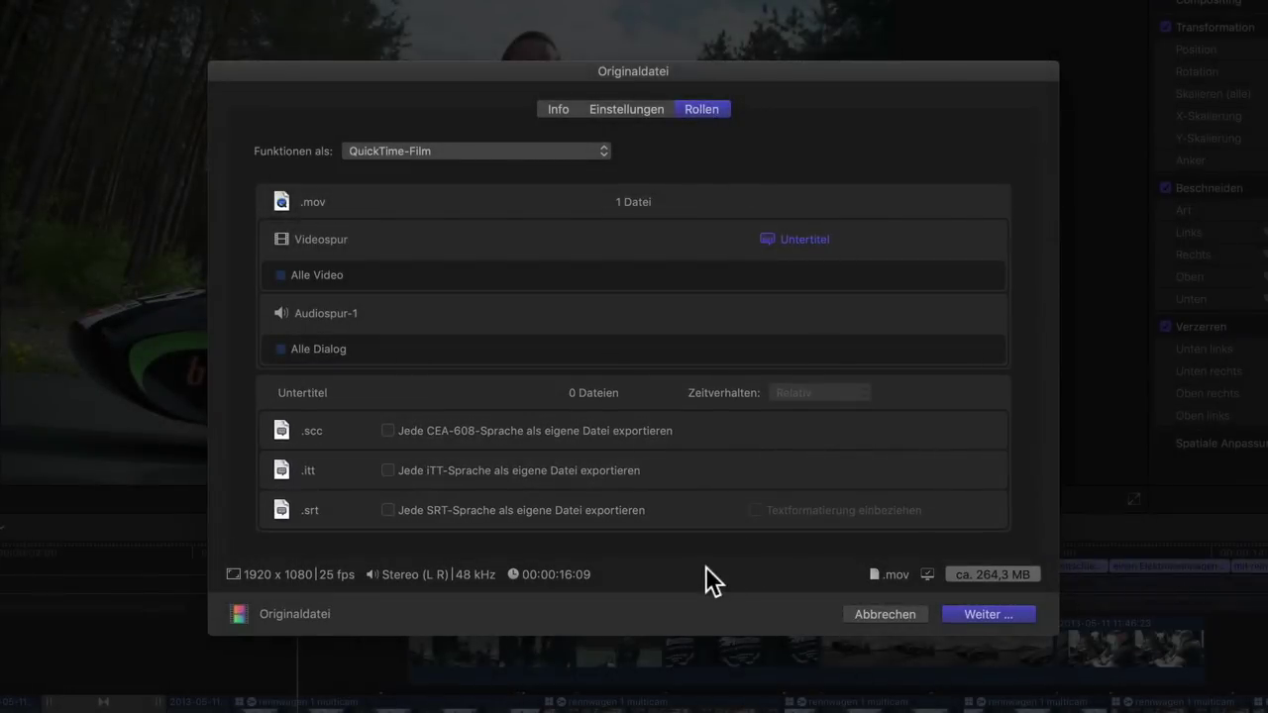
left_click(512, 431)
left_click(470, 468)
left_click(488, 509)
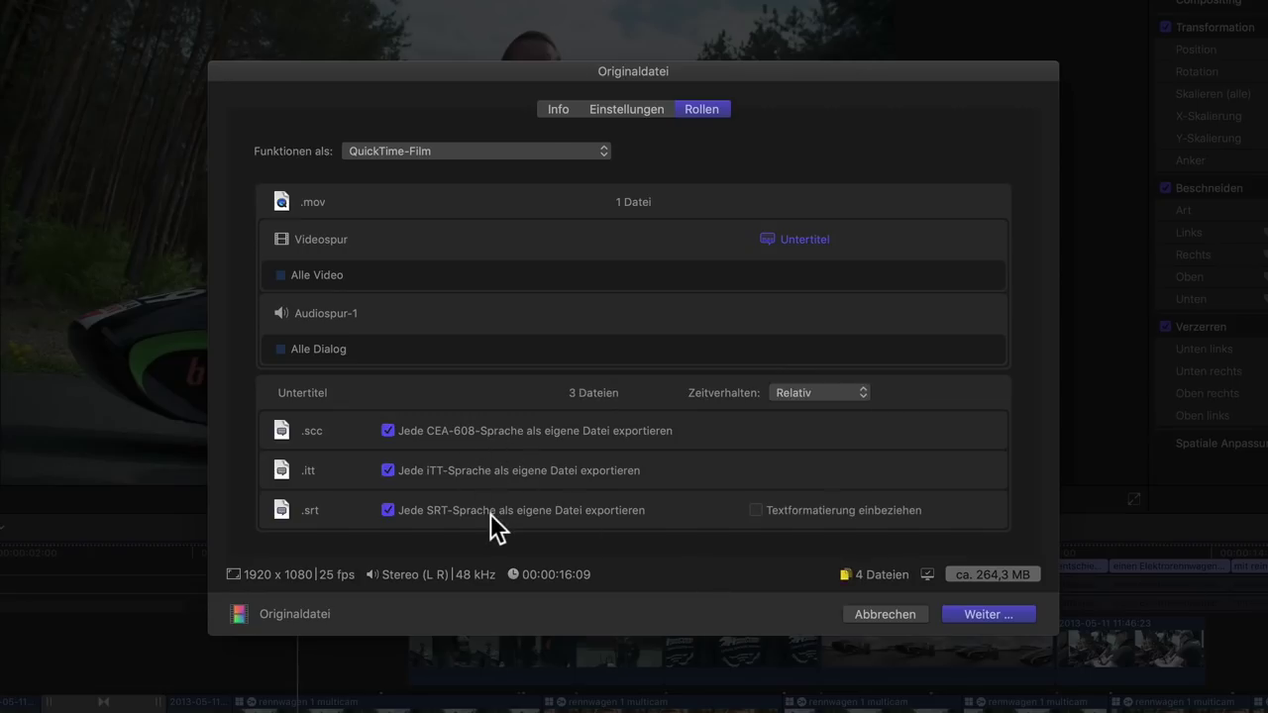
left_click(493, 508)
left_click(511, 469)
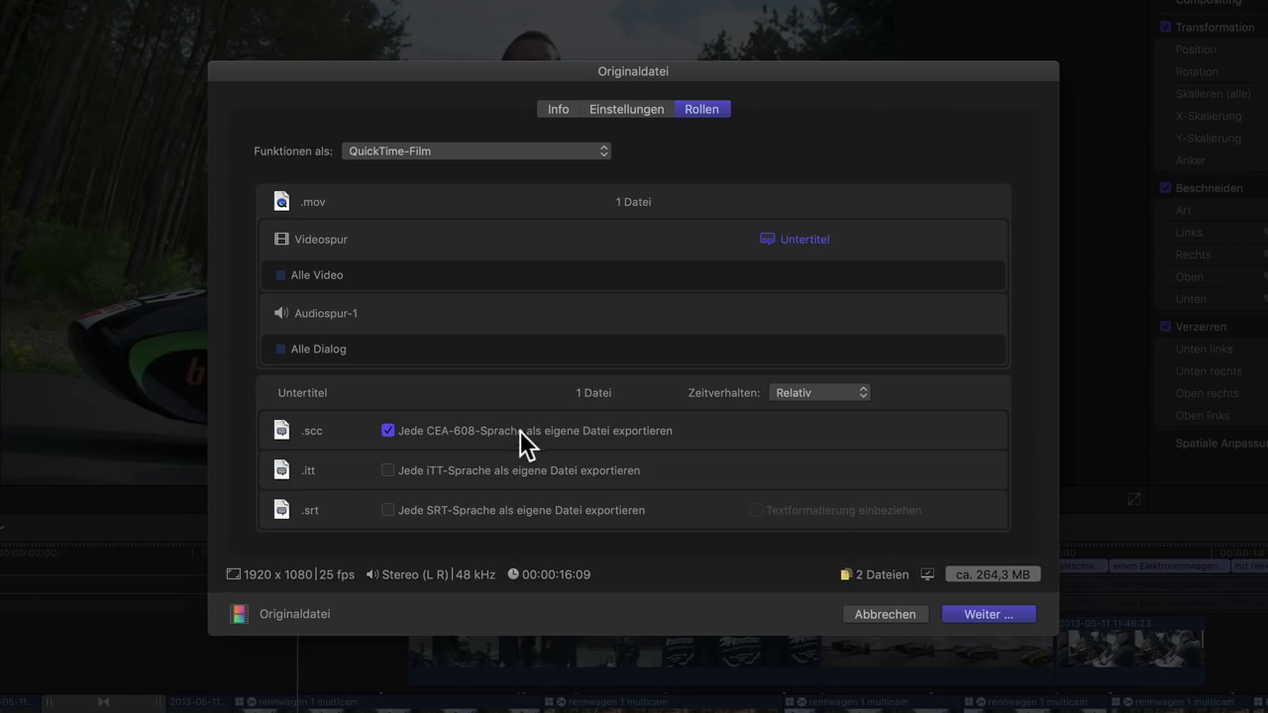
left_click(519, 431)
left_click(501, 509)
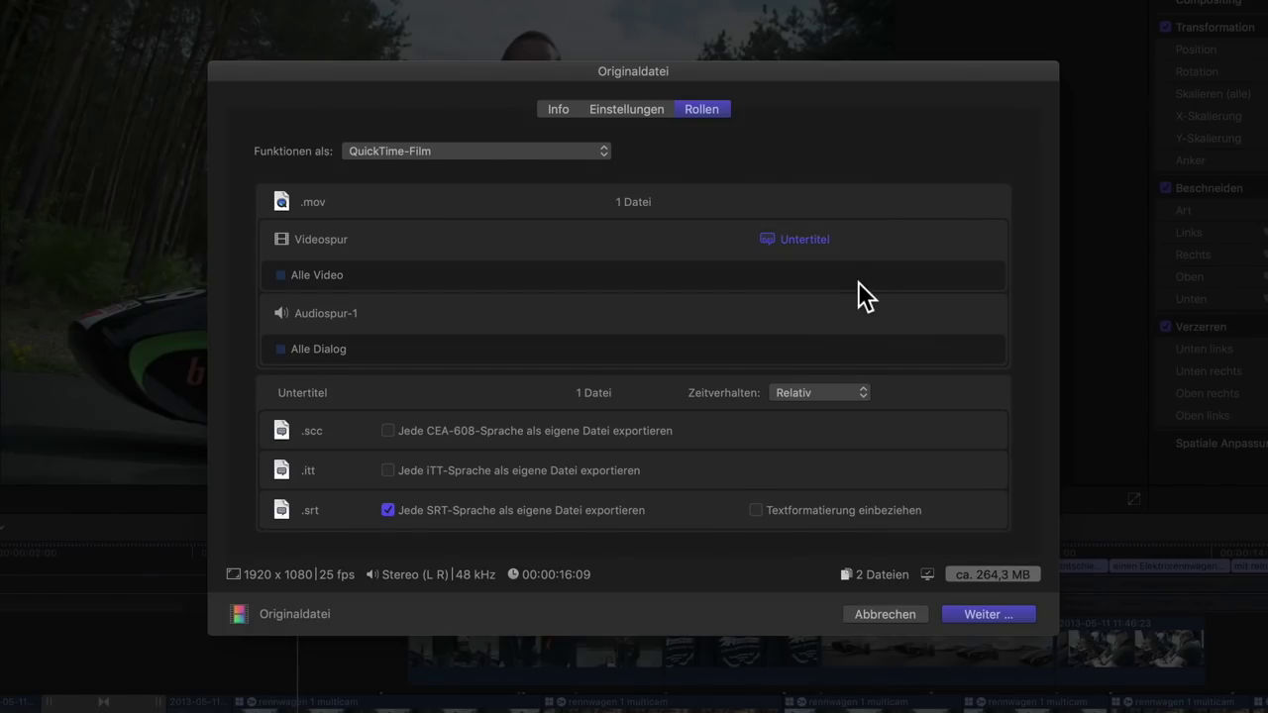
left_click(771, 240)
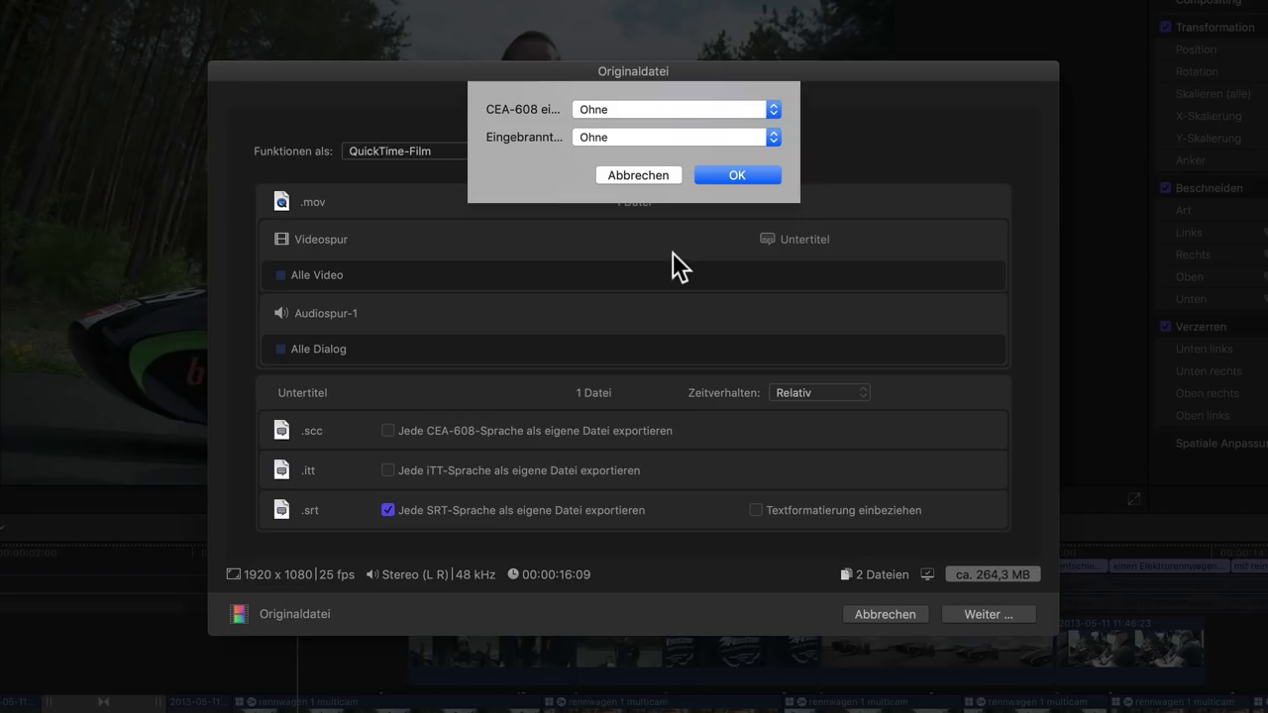
- Embed Deutsch - Deutschland (CEA-608) captions and burn in Deutsch - Deutschland (SRT) subtitles
left_click(637, 109)
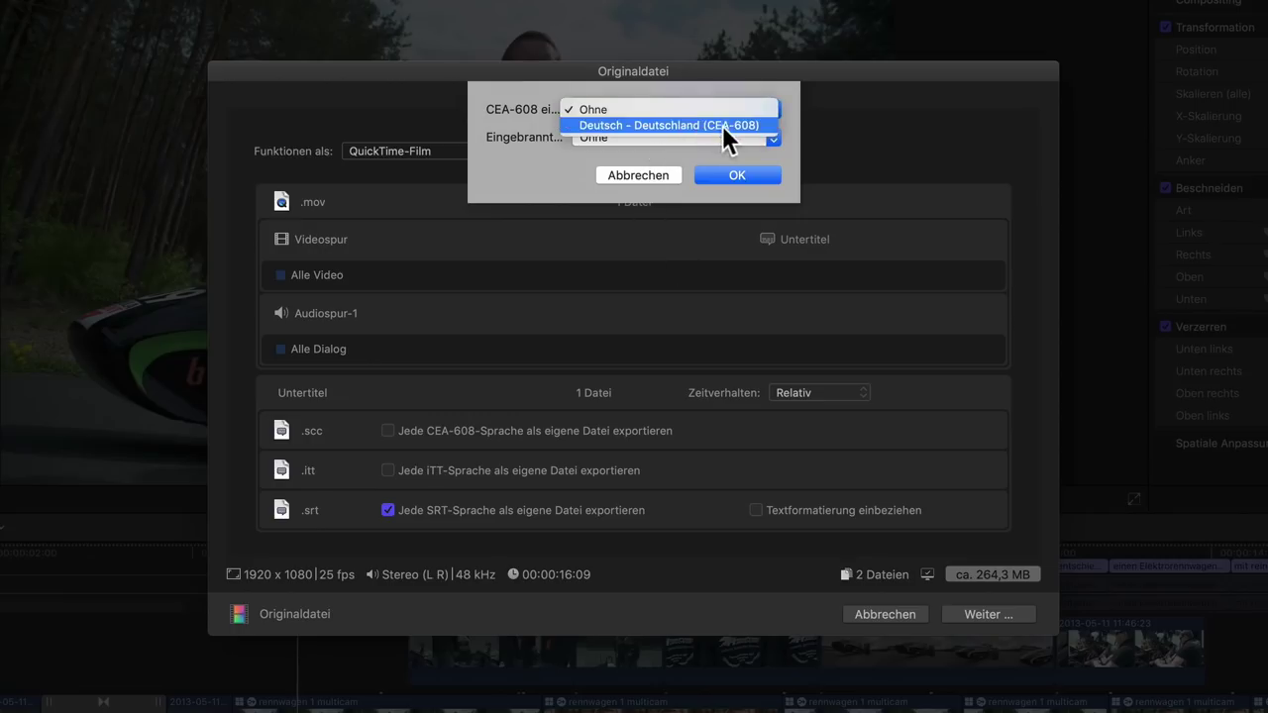
left_click(598, 153)
left_click(610, 145)
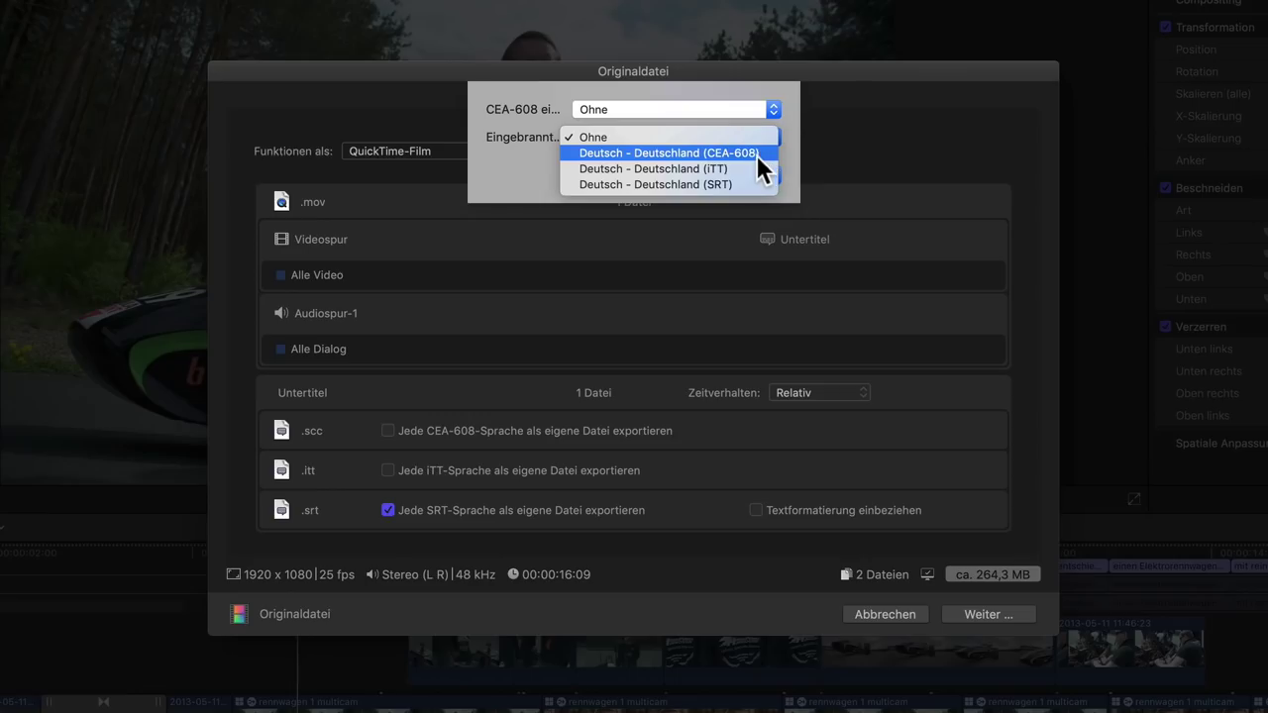
left_click(716, 103)
left_click(716, 106)
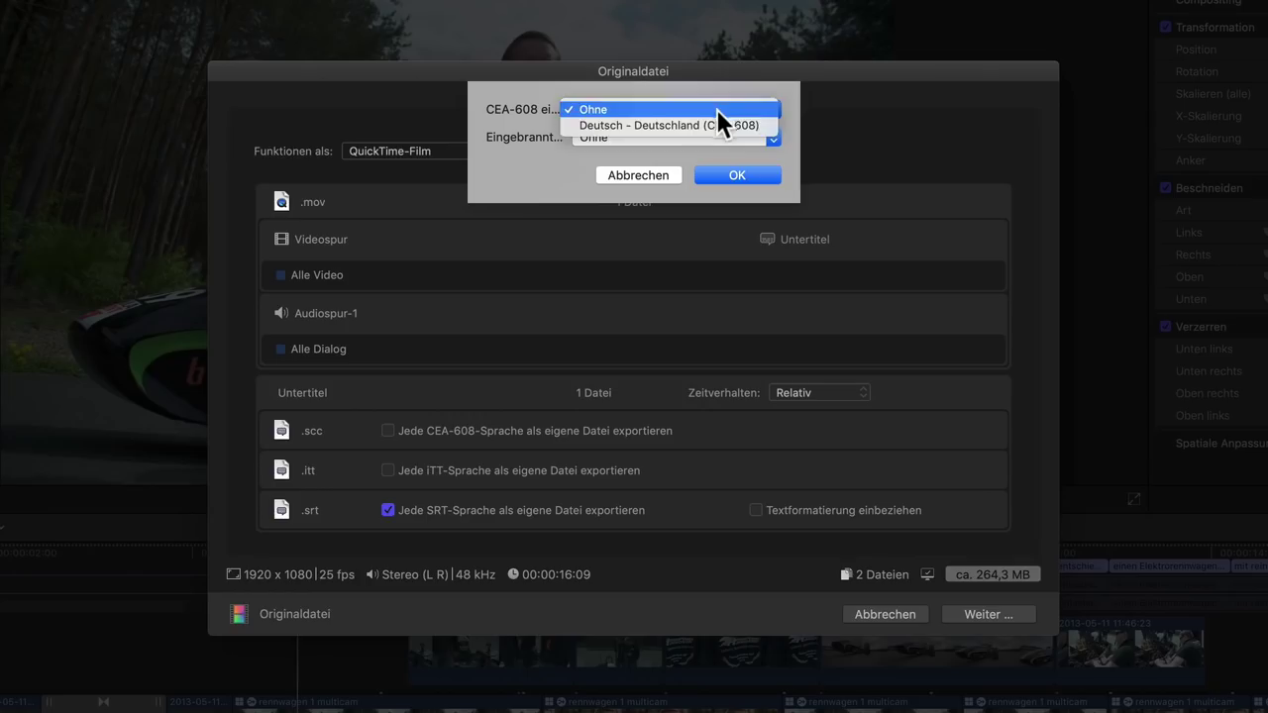
left_click(716, 125)
left_click(735, 133)
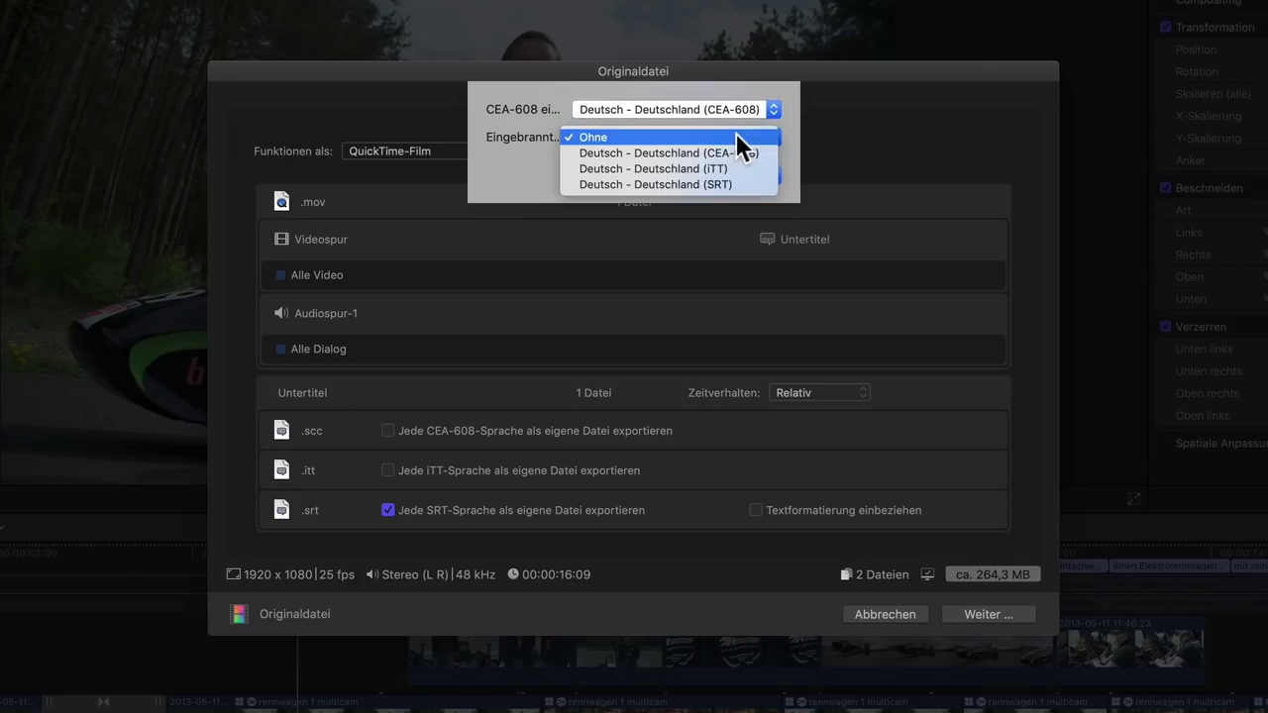
left_click(738, 184)
- Confirm the subtitle settings and save the export as 05 SRT
left_click(737, 178)
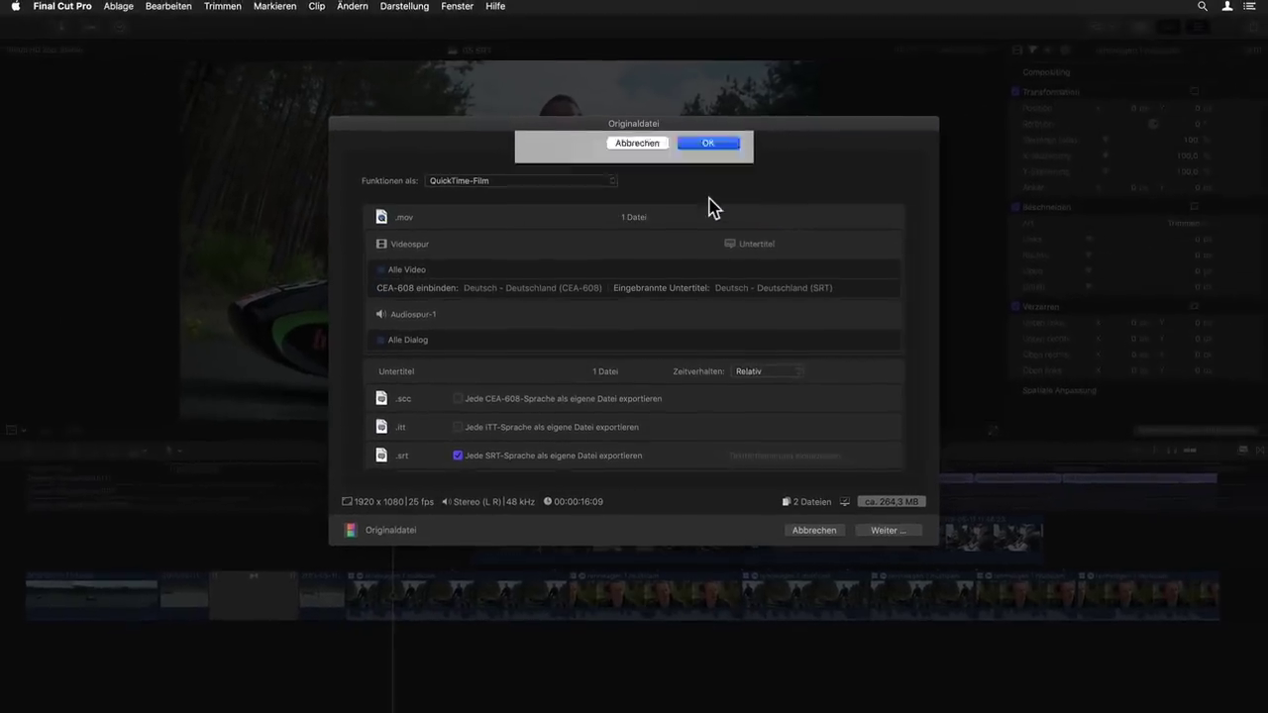
left_click(881, 531)
key("Return")
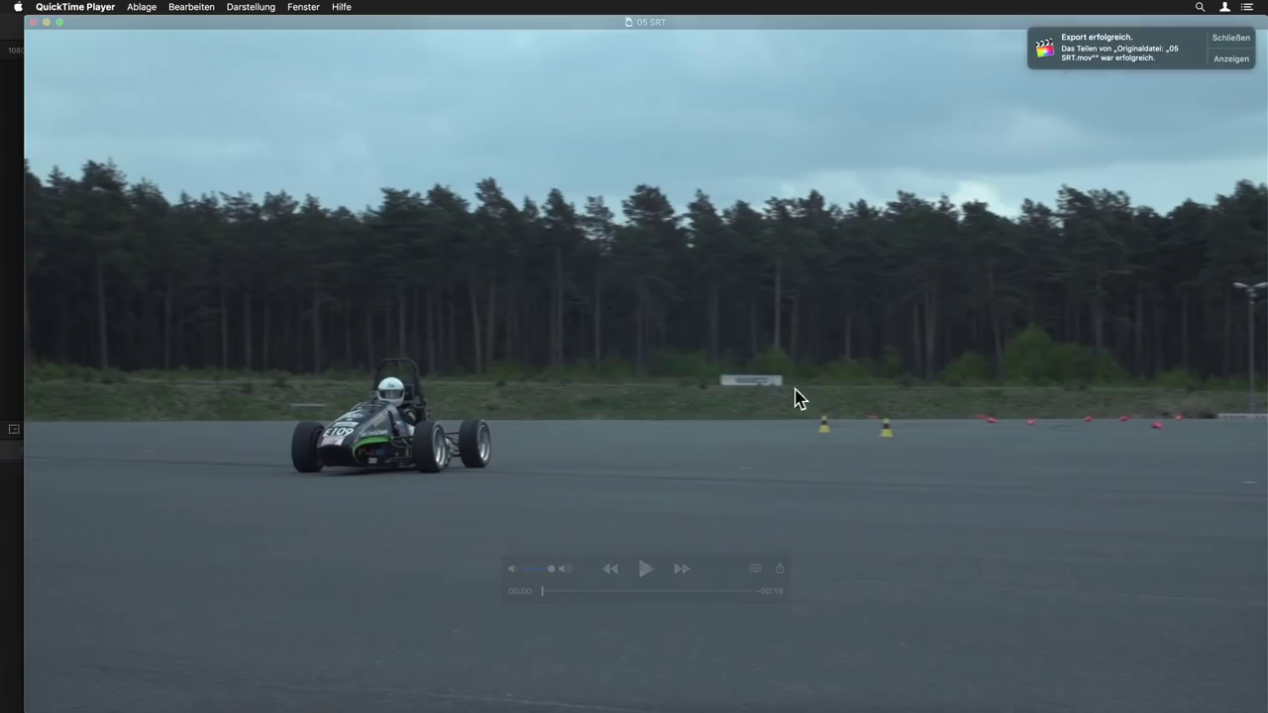
- Play 05 SRT.mov in QuickTime around 00:05 to check the burned-in German subtitles
left_click(1230, 40)
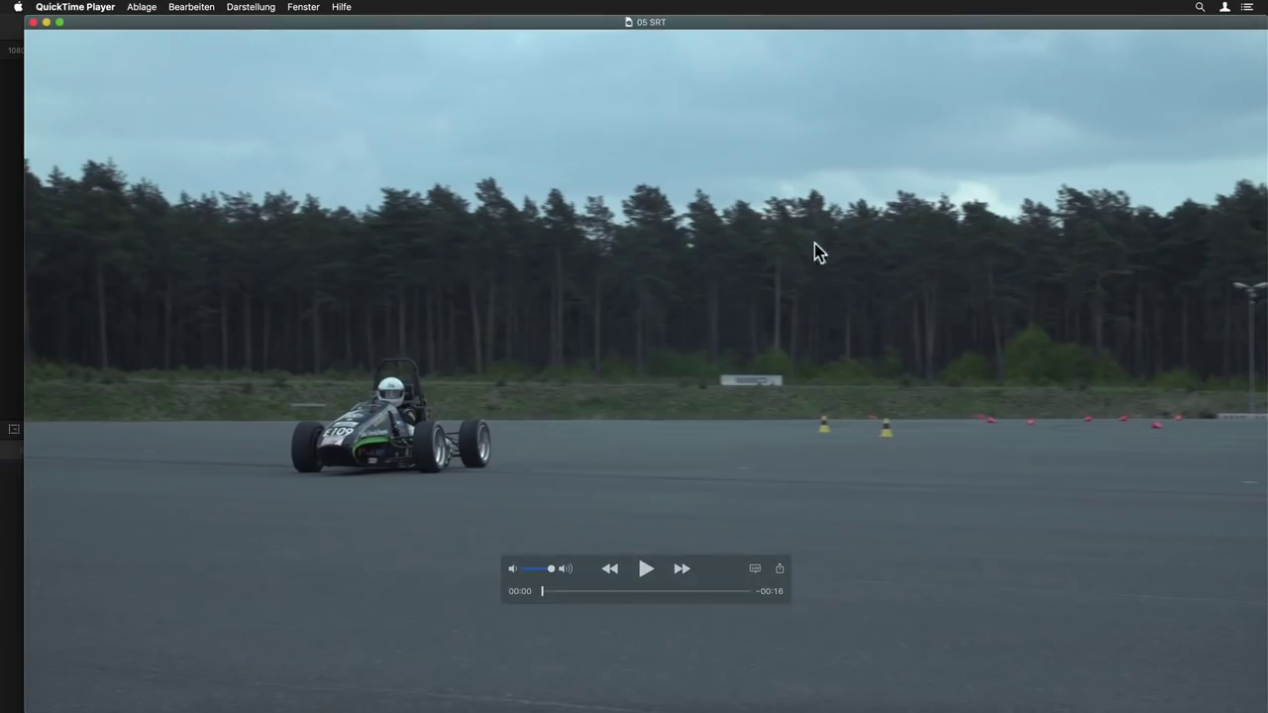
key("space")
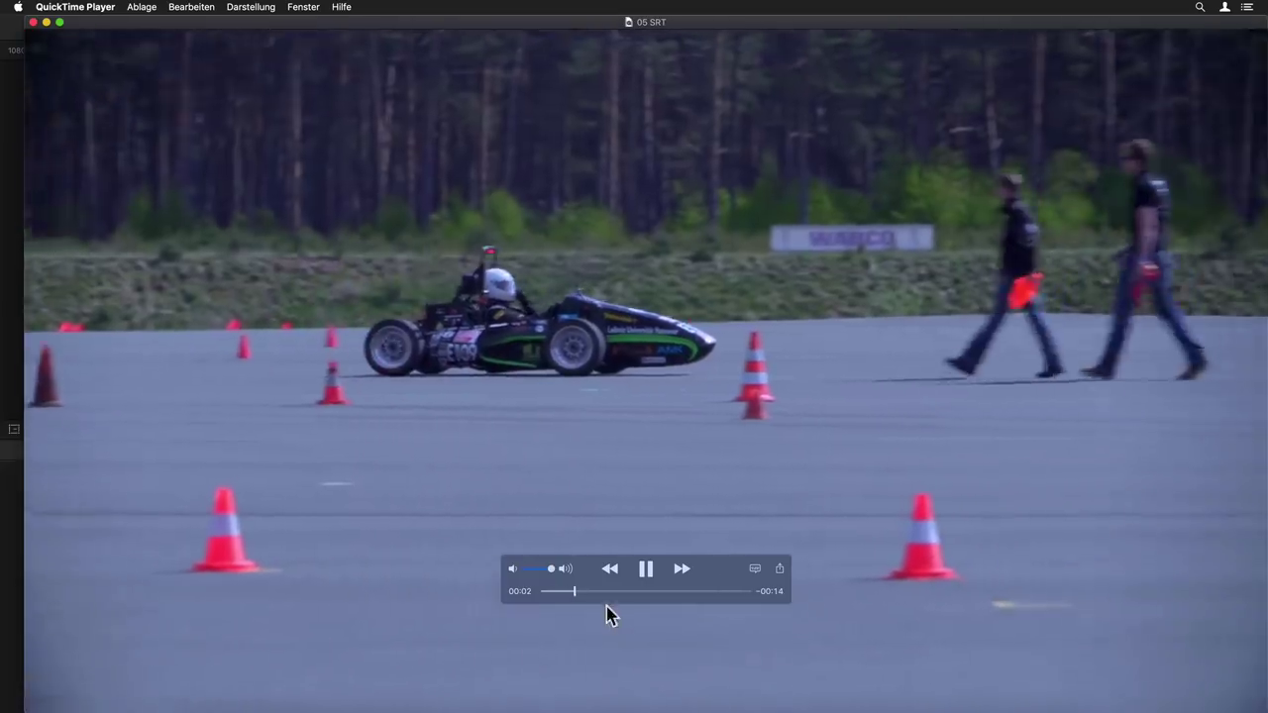
left_click_drag(600, 591, 611, 591)
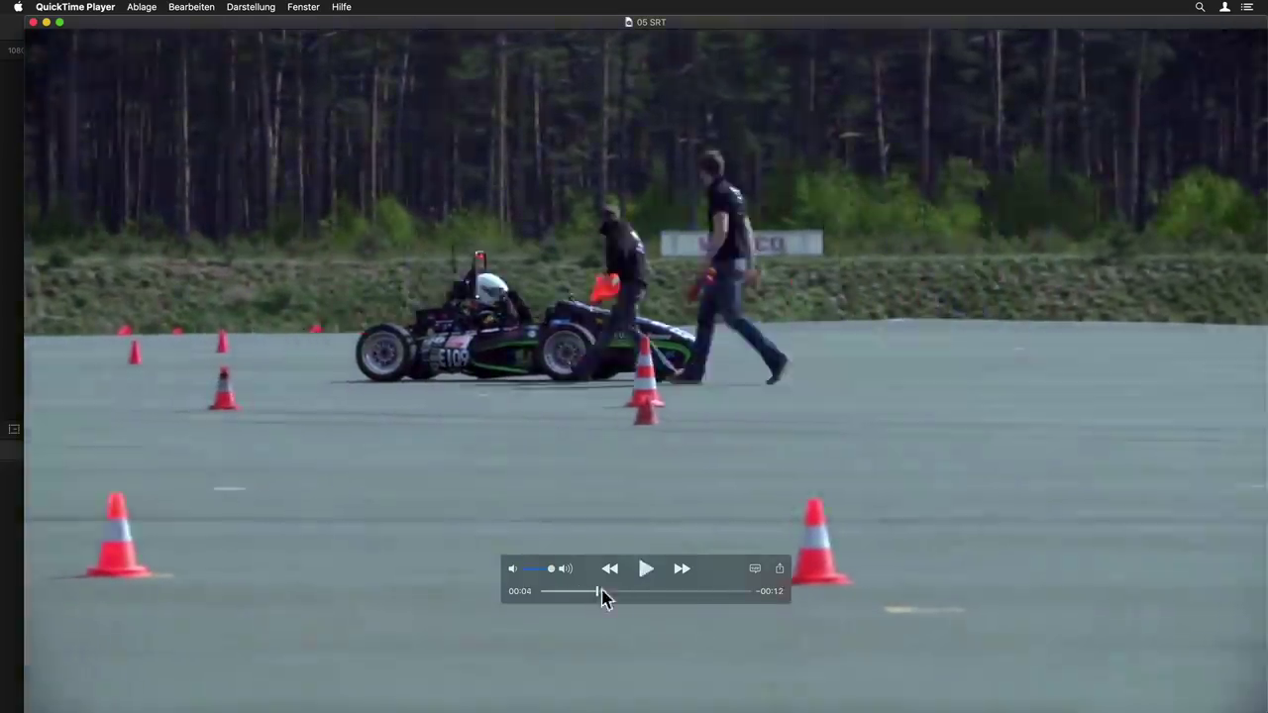
key("space")
left_click(611, 591)
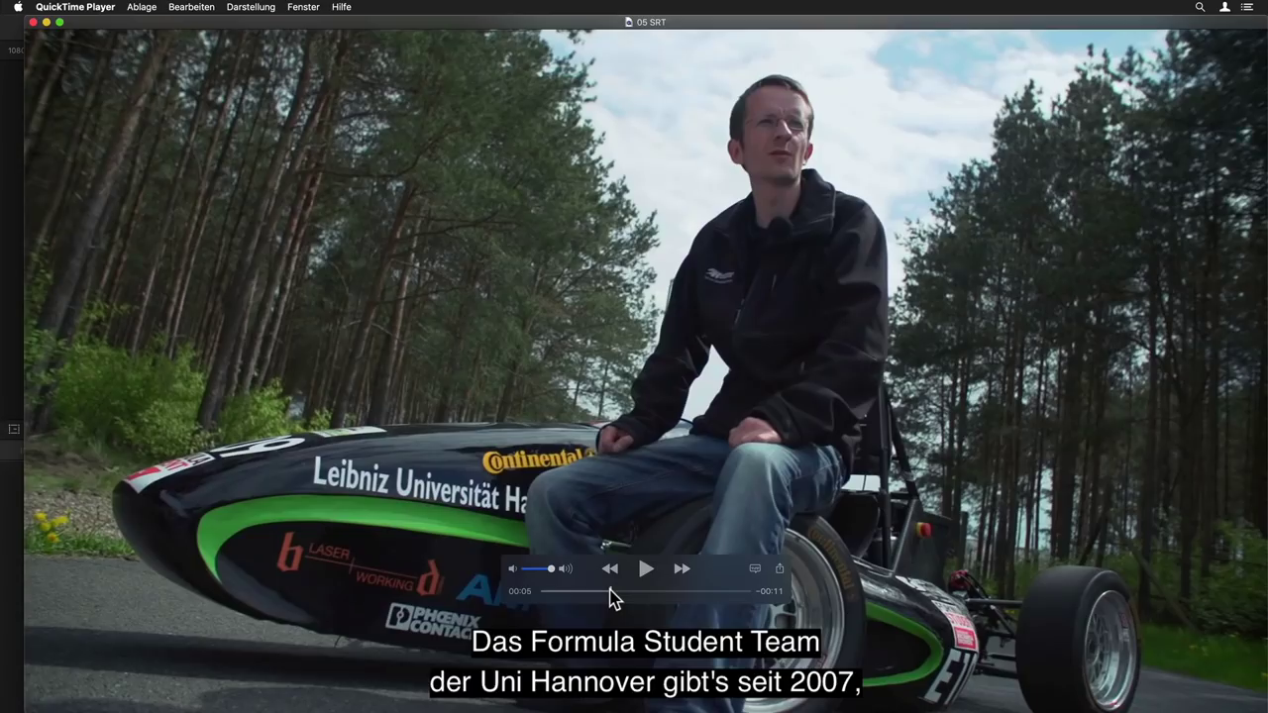
key("space")
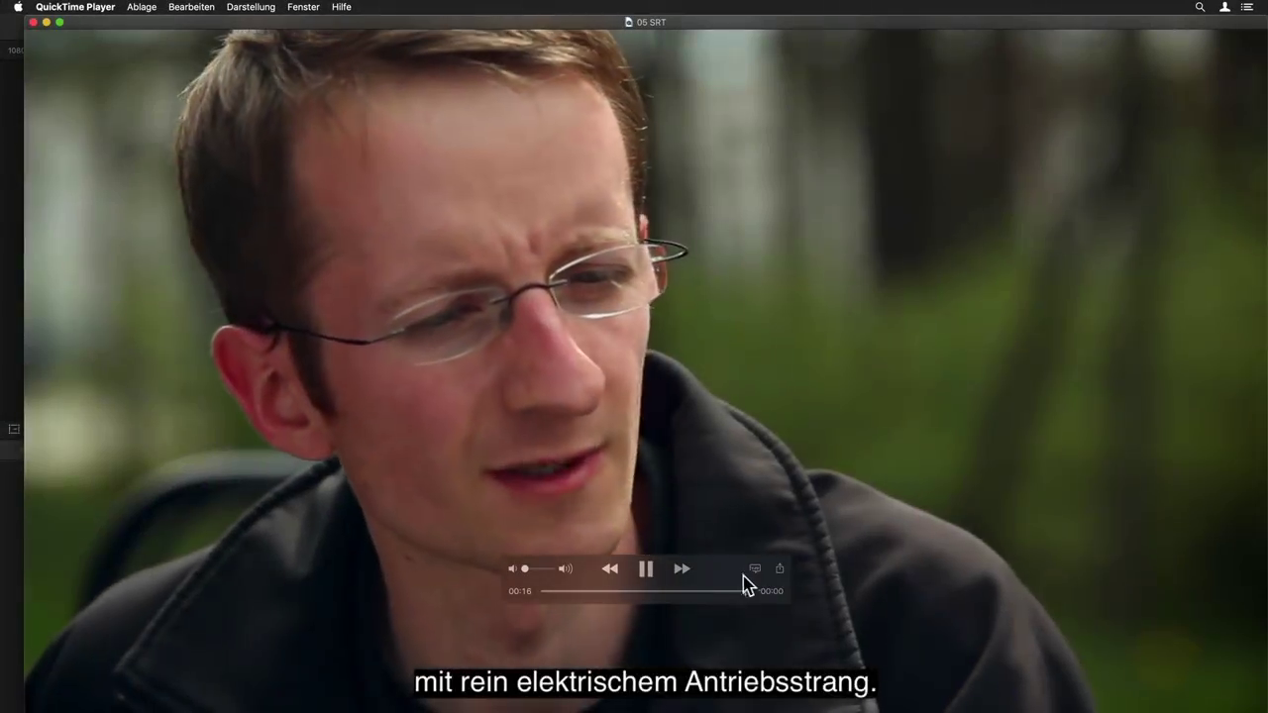
- Turn on the Deutsch CC subtitle track and replay from about five seconds
left_click(755, 571)
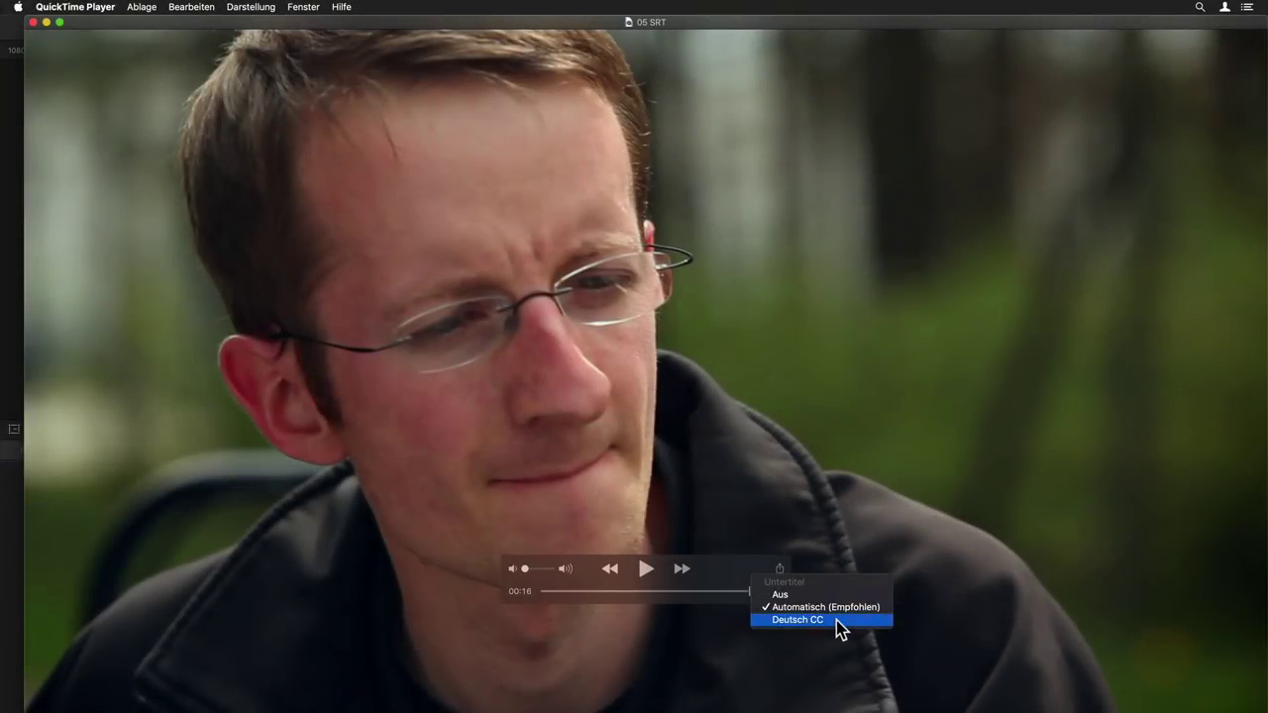
left_click(837, 621)
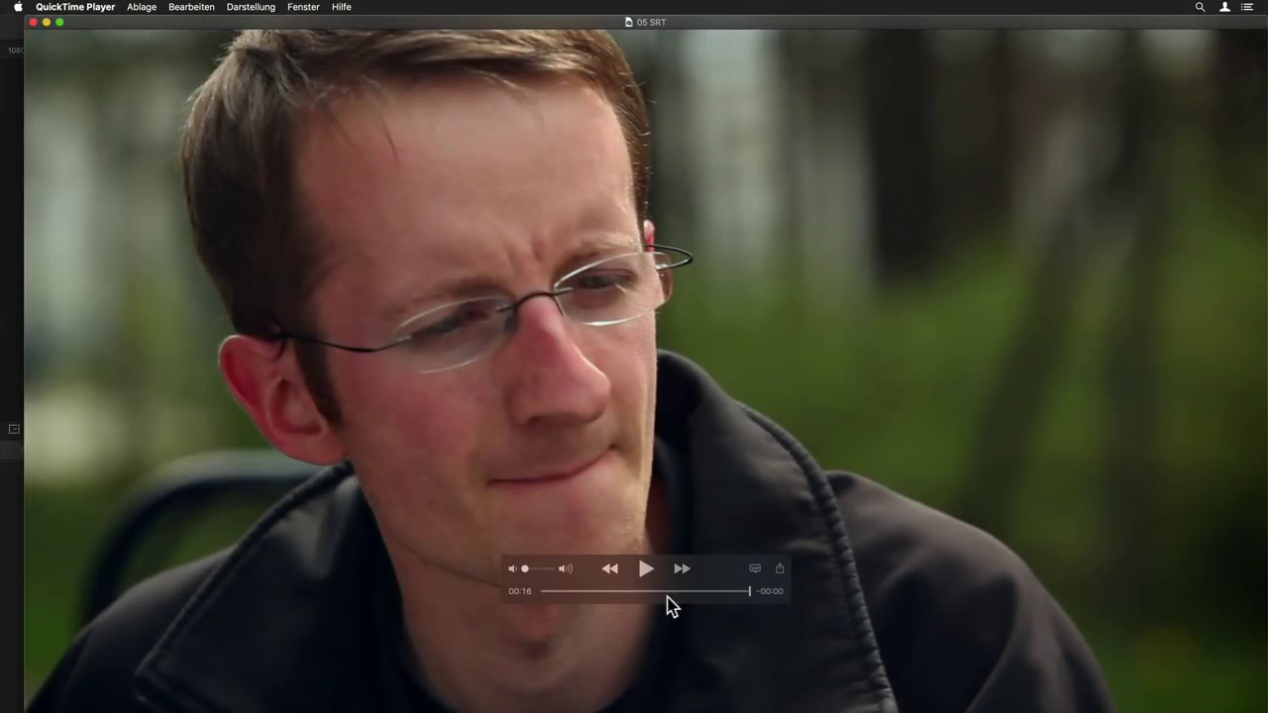
left_click(594, 591)
key("space")
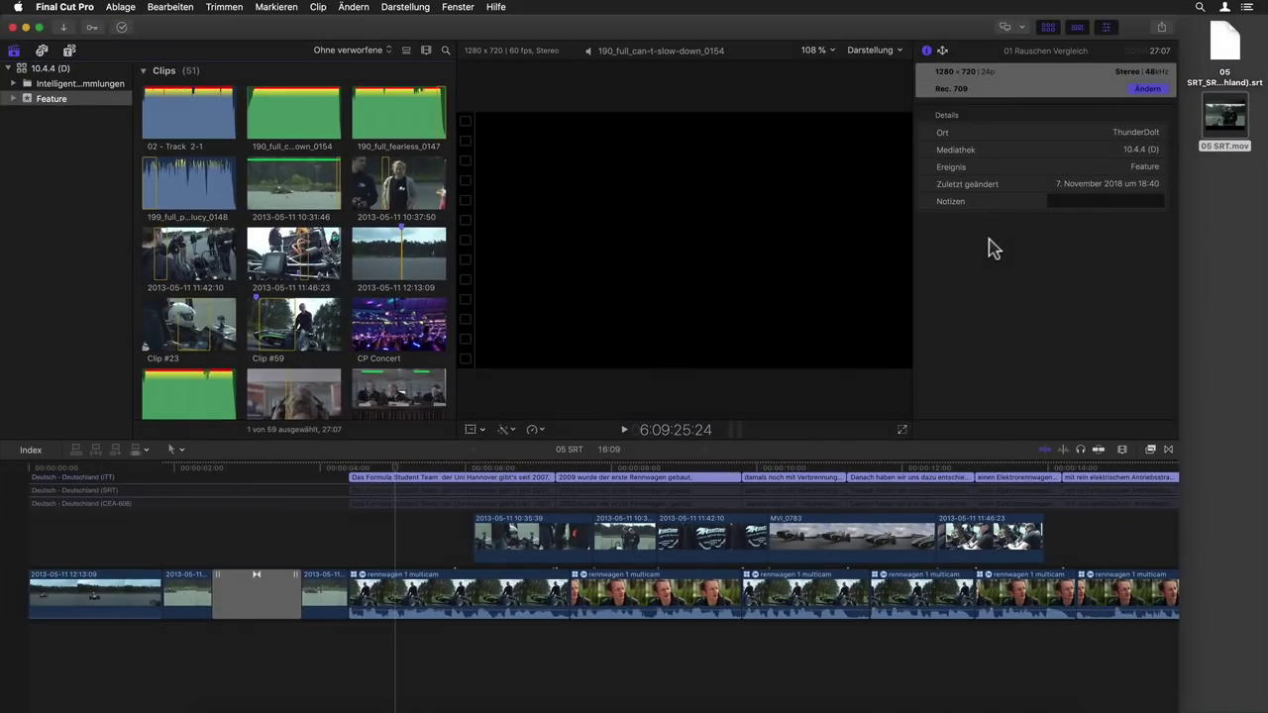
- Import 05 SRT.mov into the browser, preview it, and select the clip in the timeline
mouse_move(1225, 117)
left_mouse_down()
mouse_move(243, 188)
mouse_move(52, 103)
left_mouse_up()
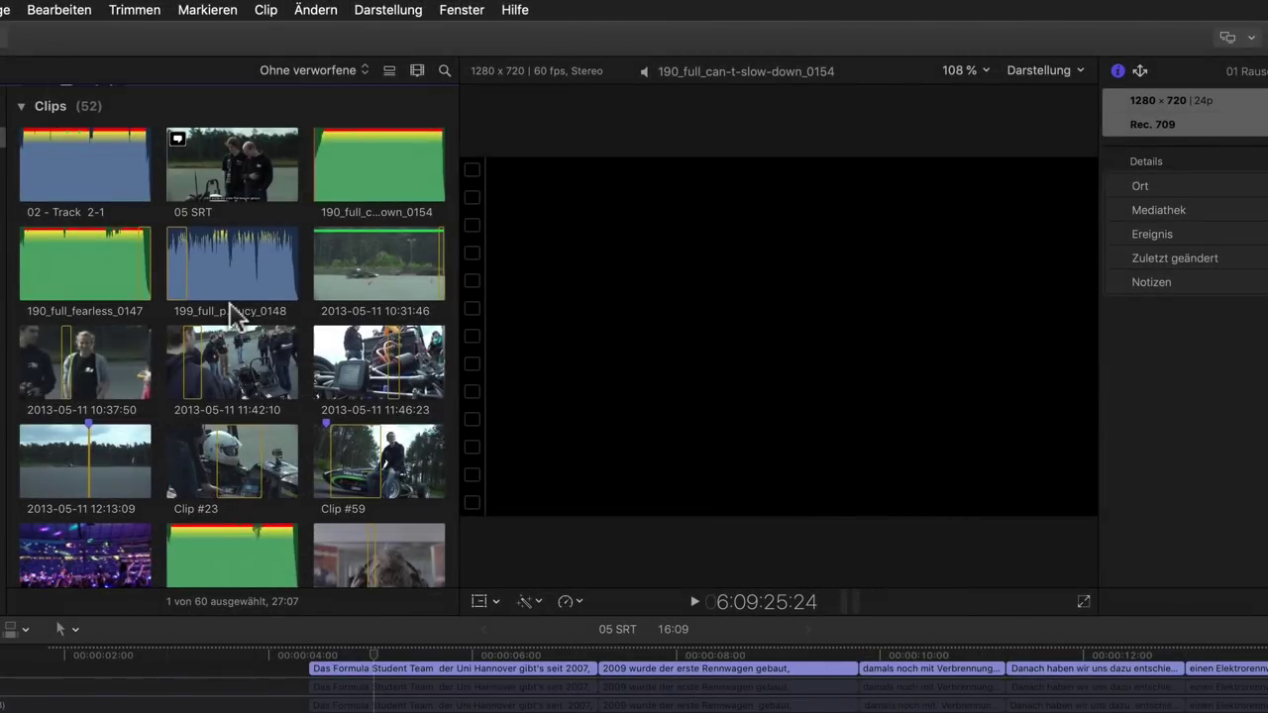
scroll(233, 315, "down", 1)
left_click(230, 180)
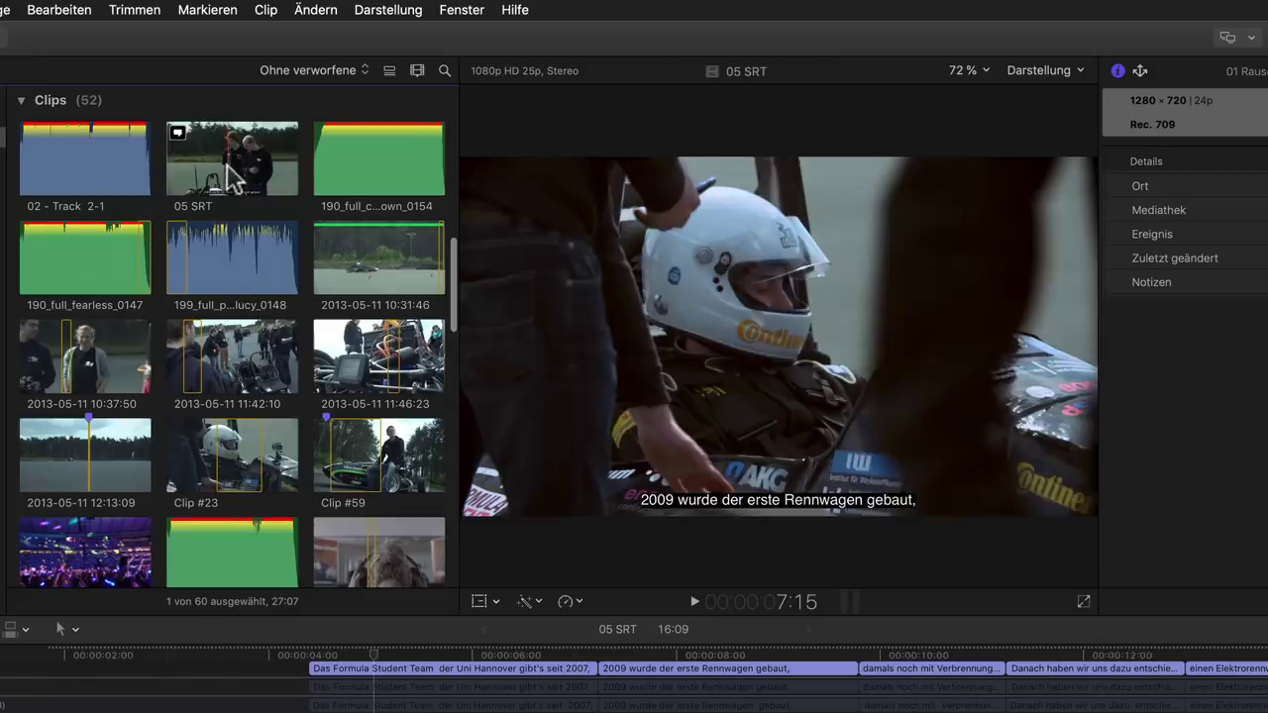
left_click(229, 178)
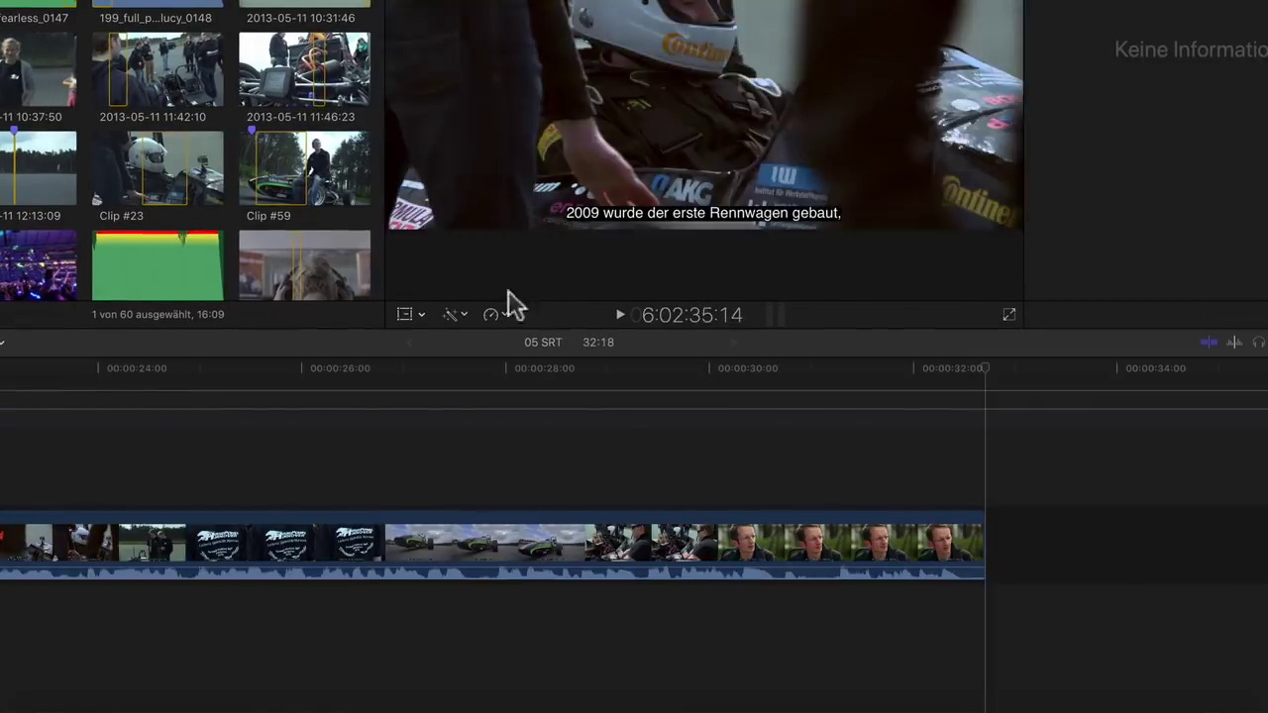
left_click(492, 535)
- Extract the 05 SRT clip's embedded captions into a Deutsch CEA-608 lane and inspect the first caption
scroll(466, 537, "left", 5)
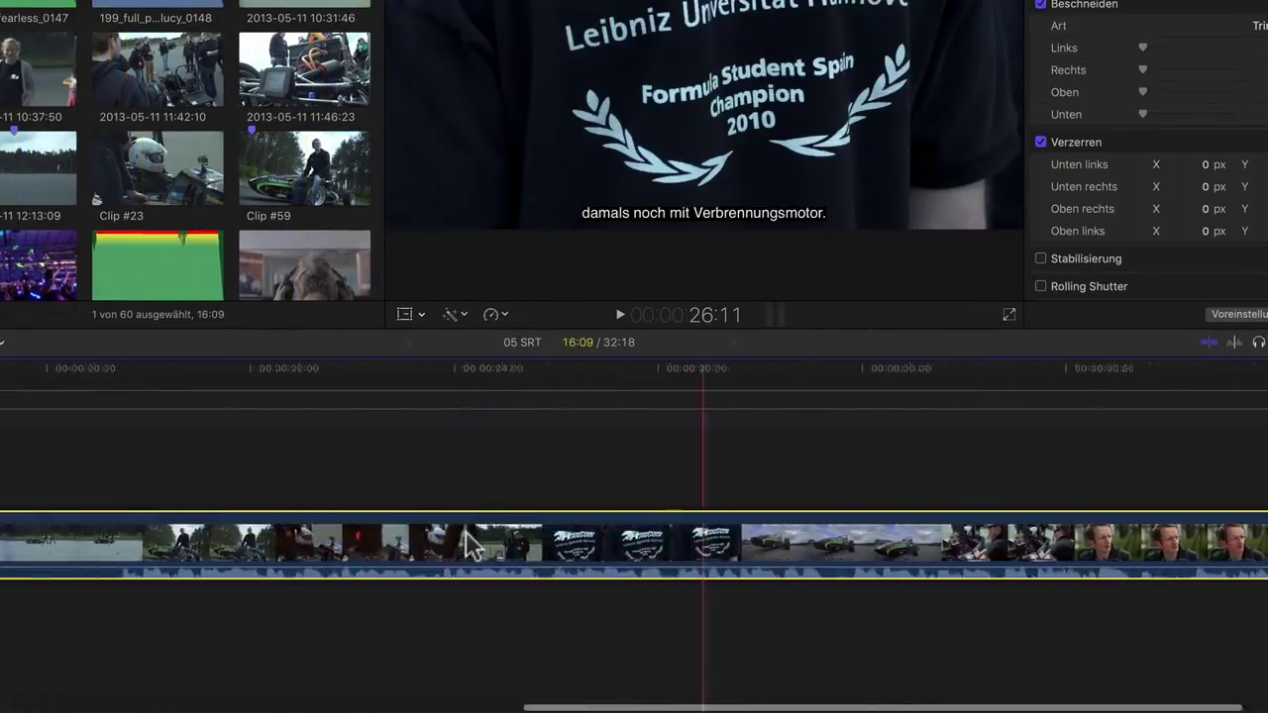
right_click(466, 546)
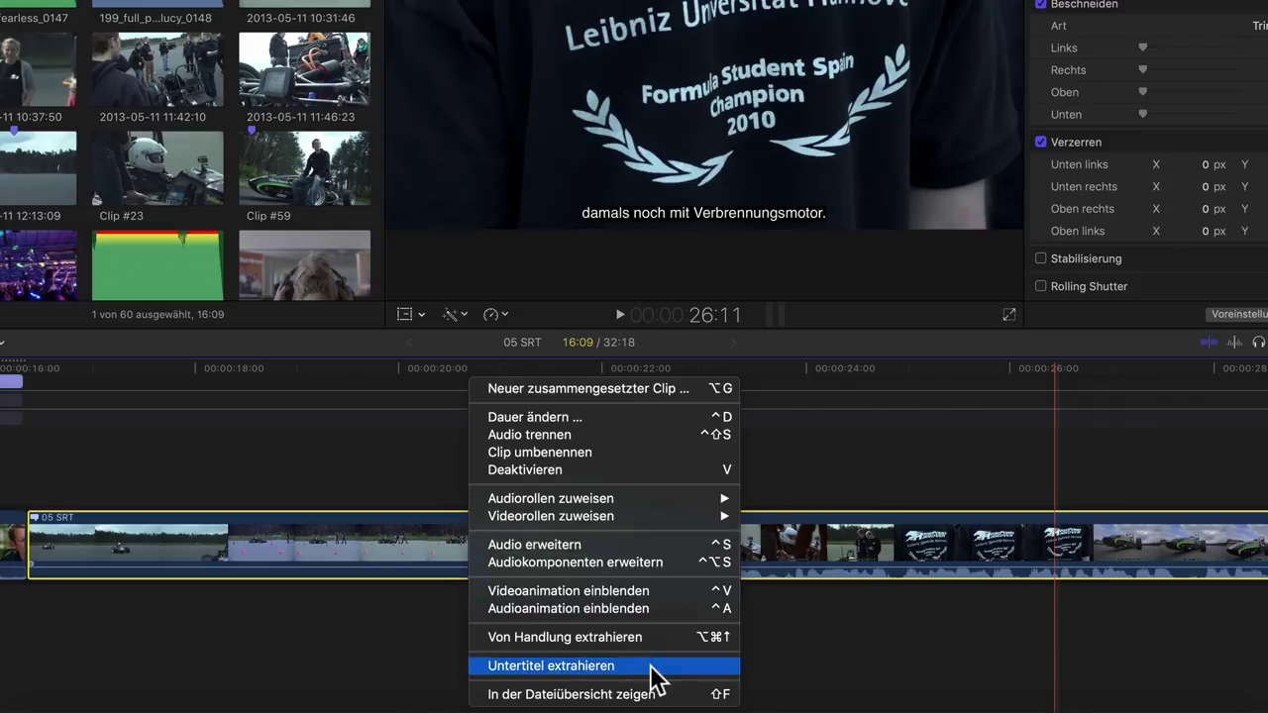
left_click(653, 665)
scroll(653, 680, "right", 5)
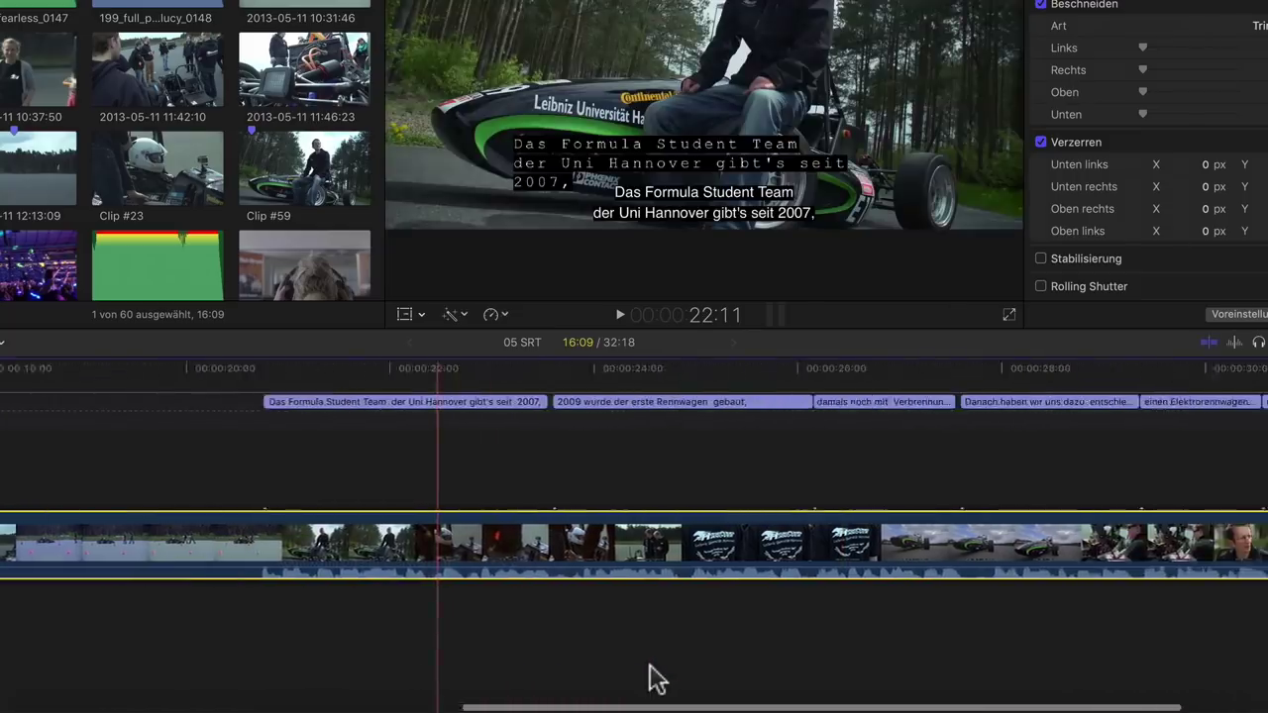
scroll(653, 679, "right", 3)
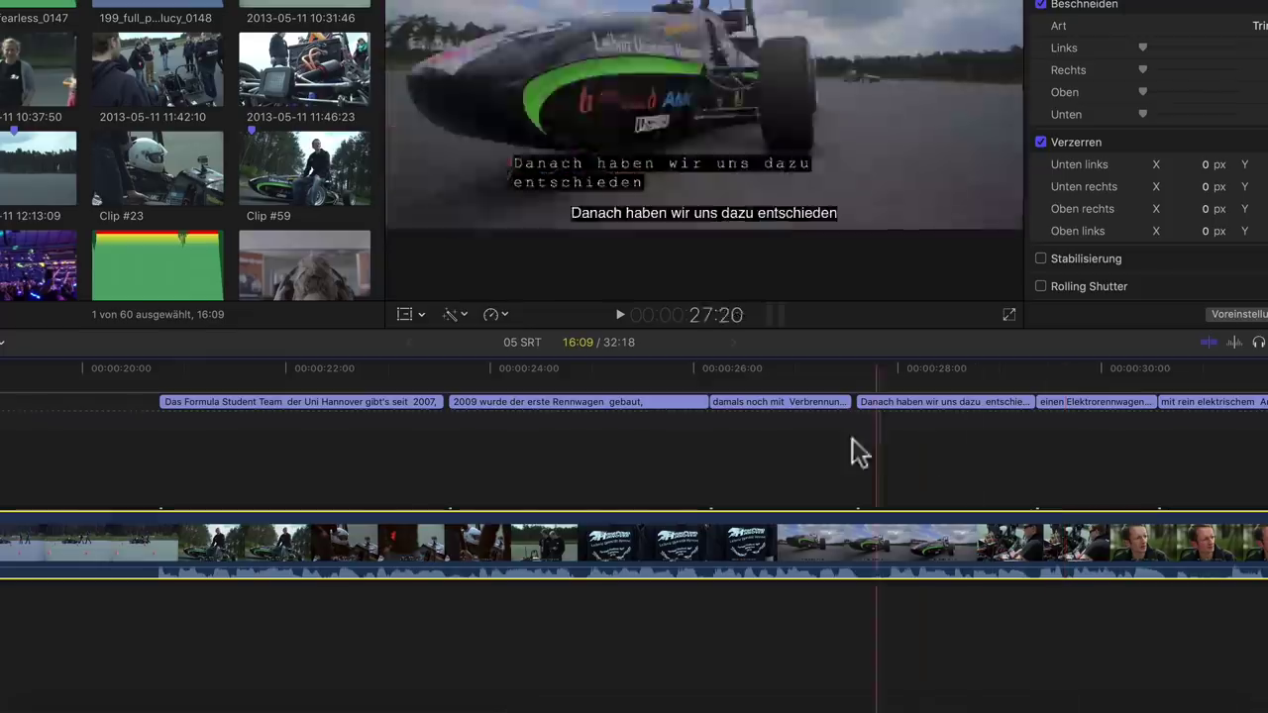
left_click(385, 403)
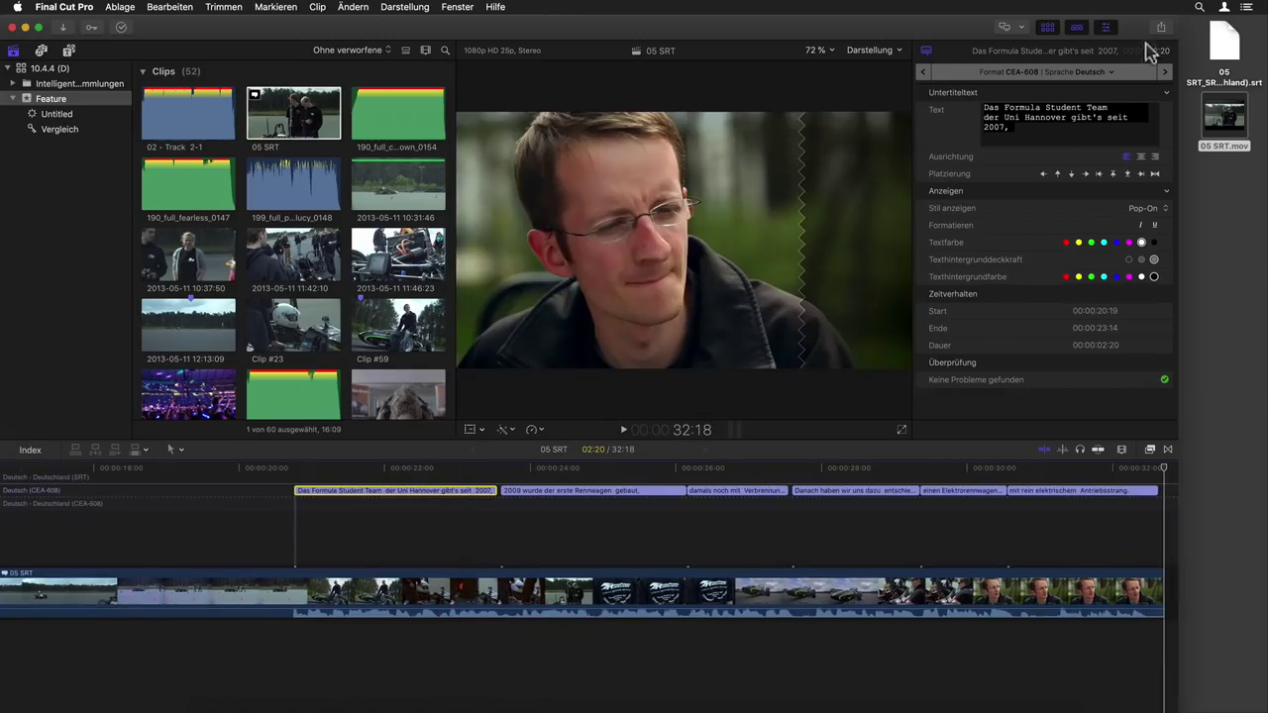
- Start a YouTube share and review its subtitle options on the Einstellungen tab
left_click(1159, 30)
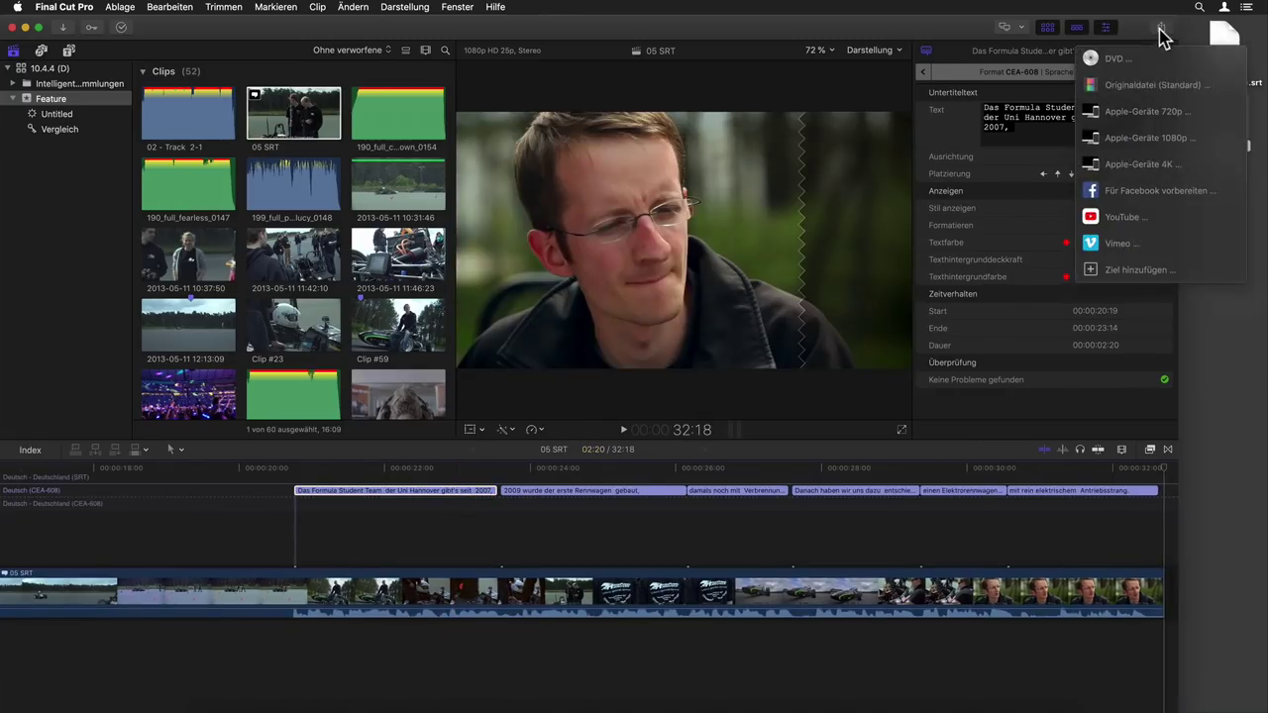
left_click(1116, 218)
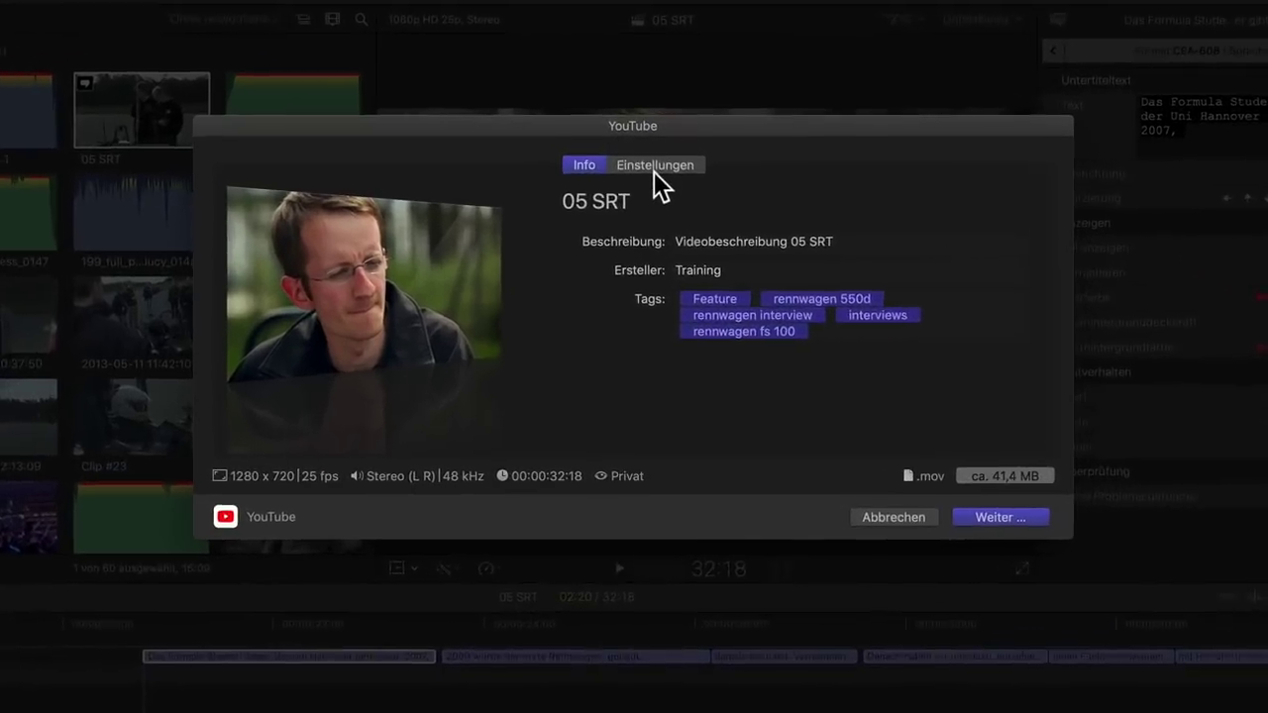
left_click(654, 168)
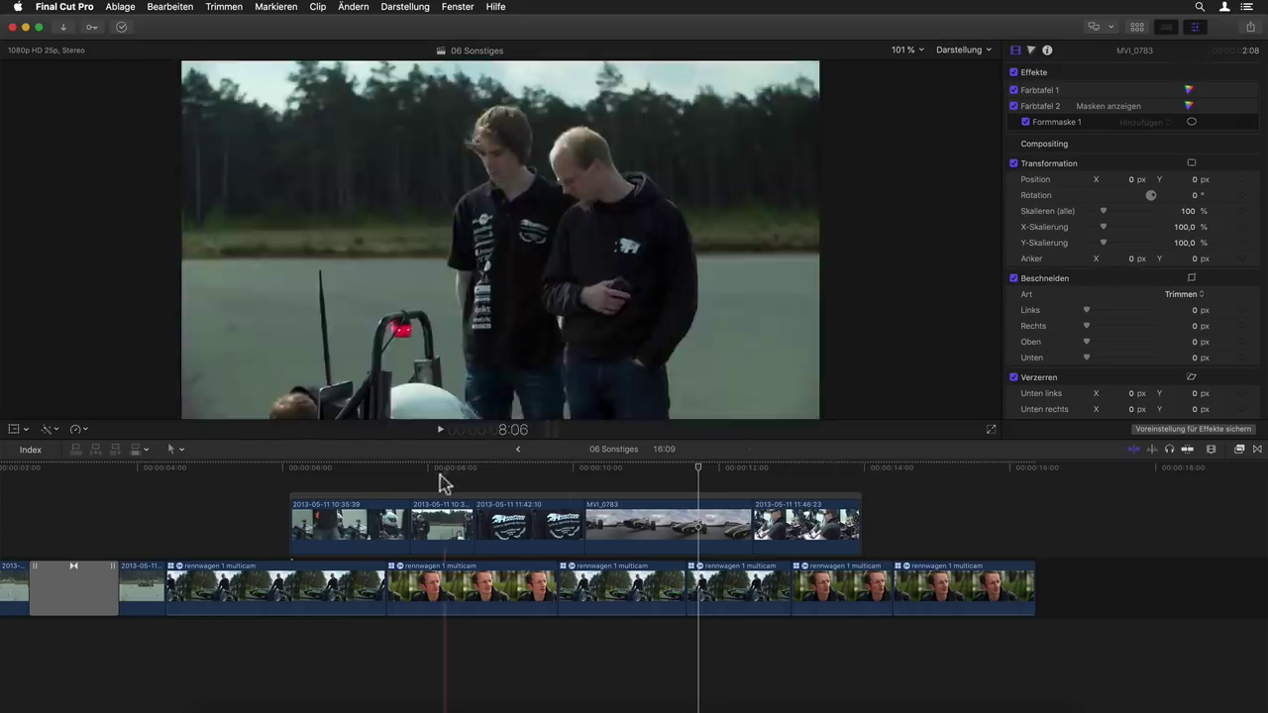
- With skimming off and the playhead on the shirt close-up, select the whole connected clip group
left_click(503, 482)
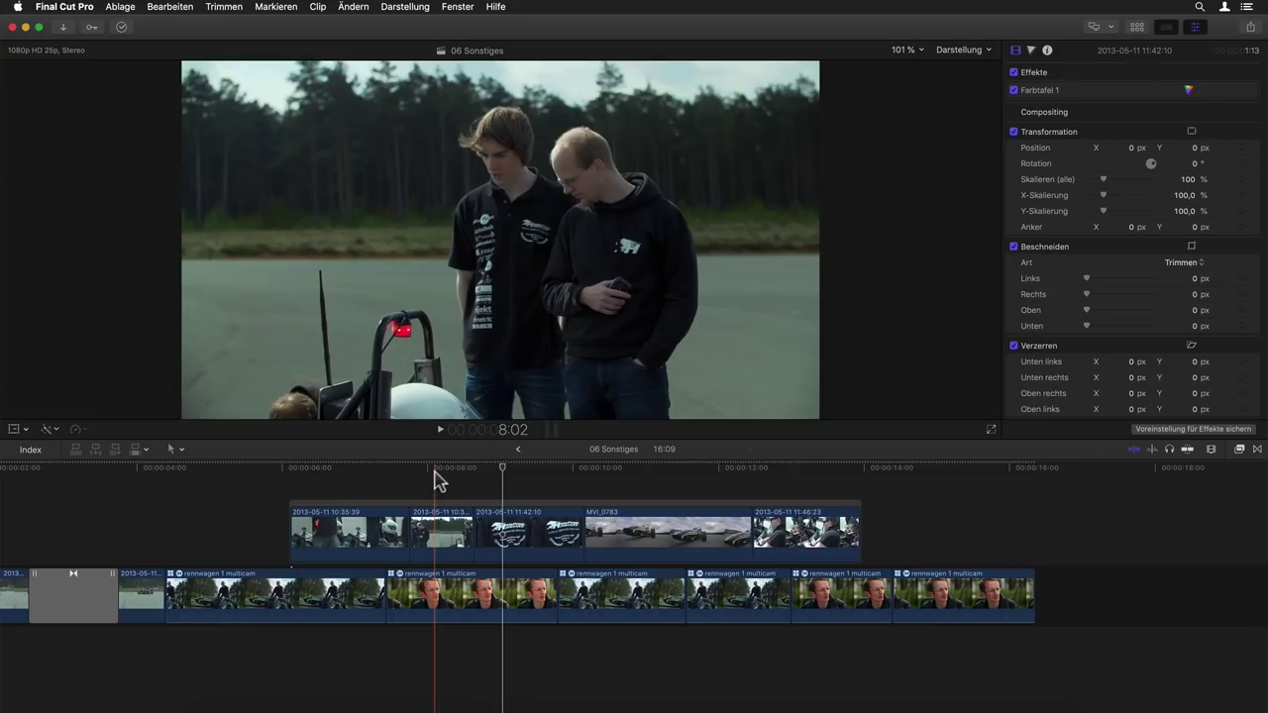
key("s")
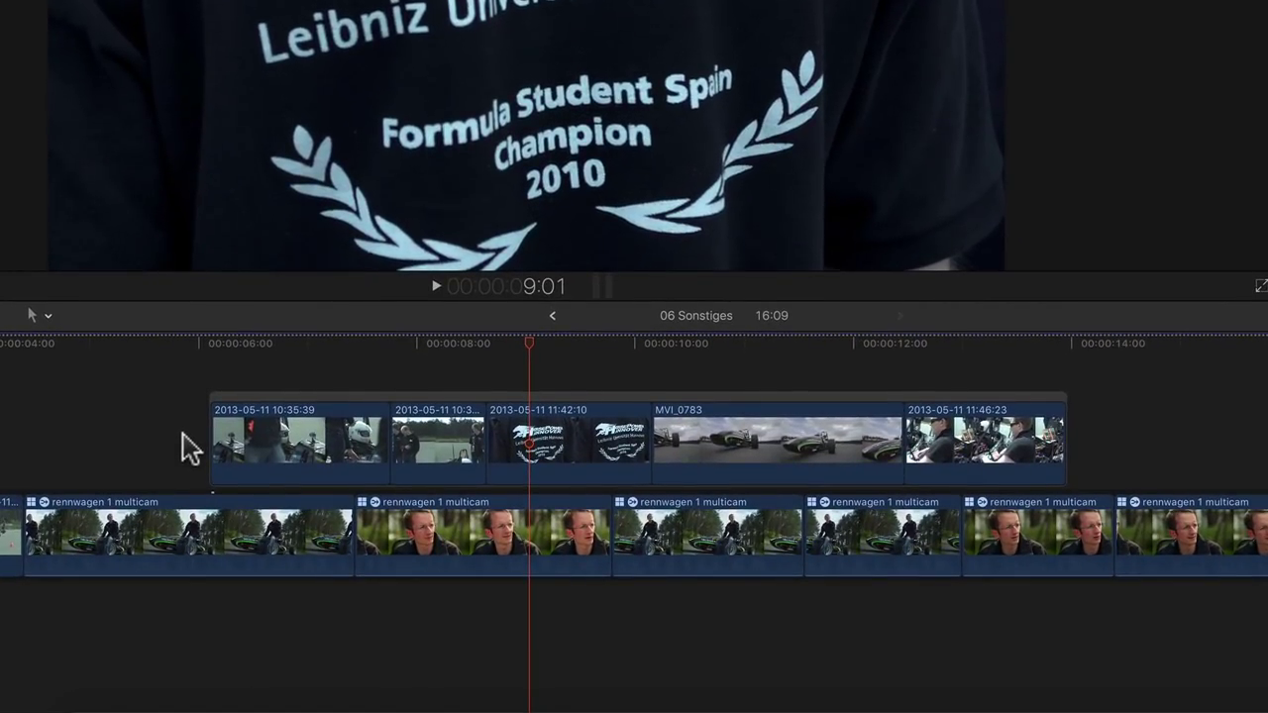
mouse_move(183, 436)
left_mouse_down()
mouse_move(844, 485)
mouse_move(1045, 540)
mouse_move(214, 487)
left_mouse_up()
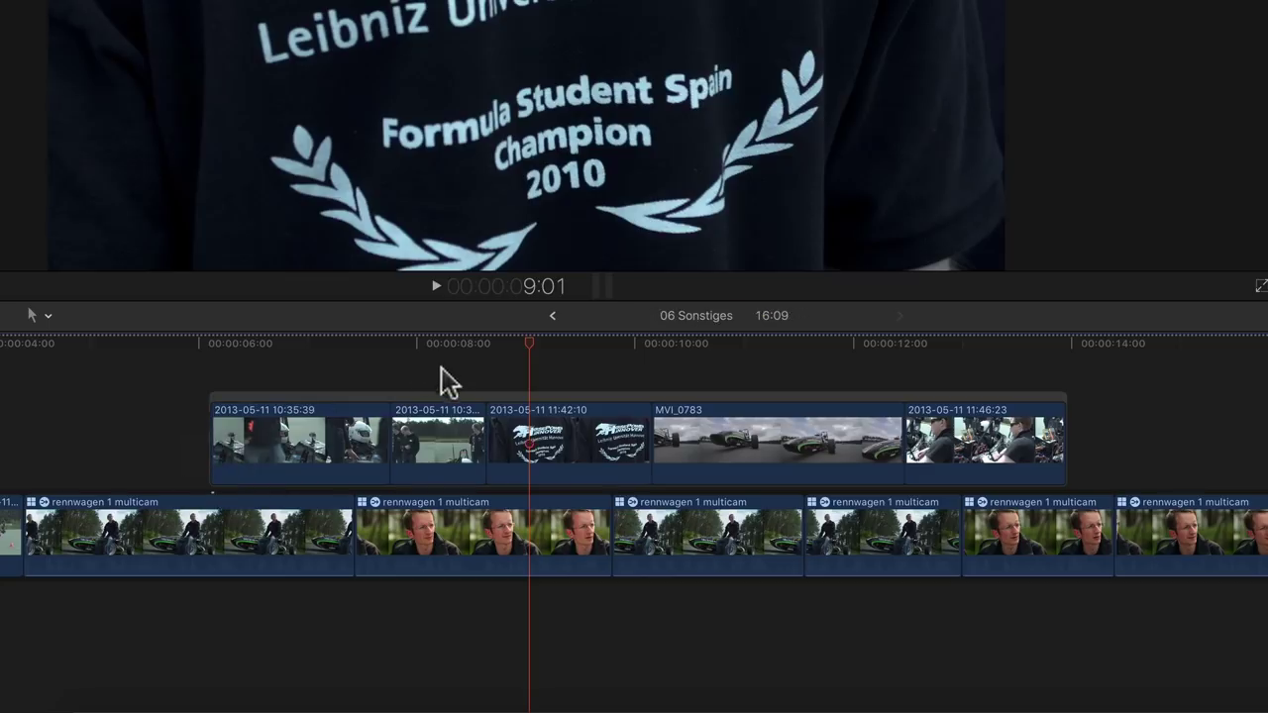
mouse_move(440, 364)
left_mouse_down()
mouse_move(708, 618)
mouse_move(807, 538)
left_mouse_up()
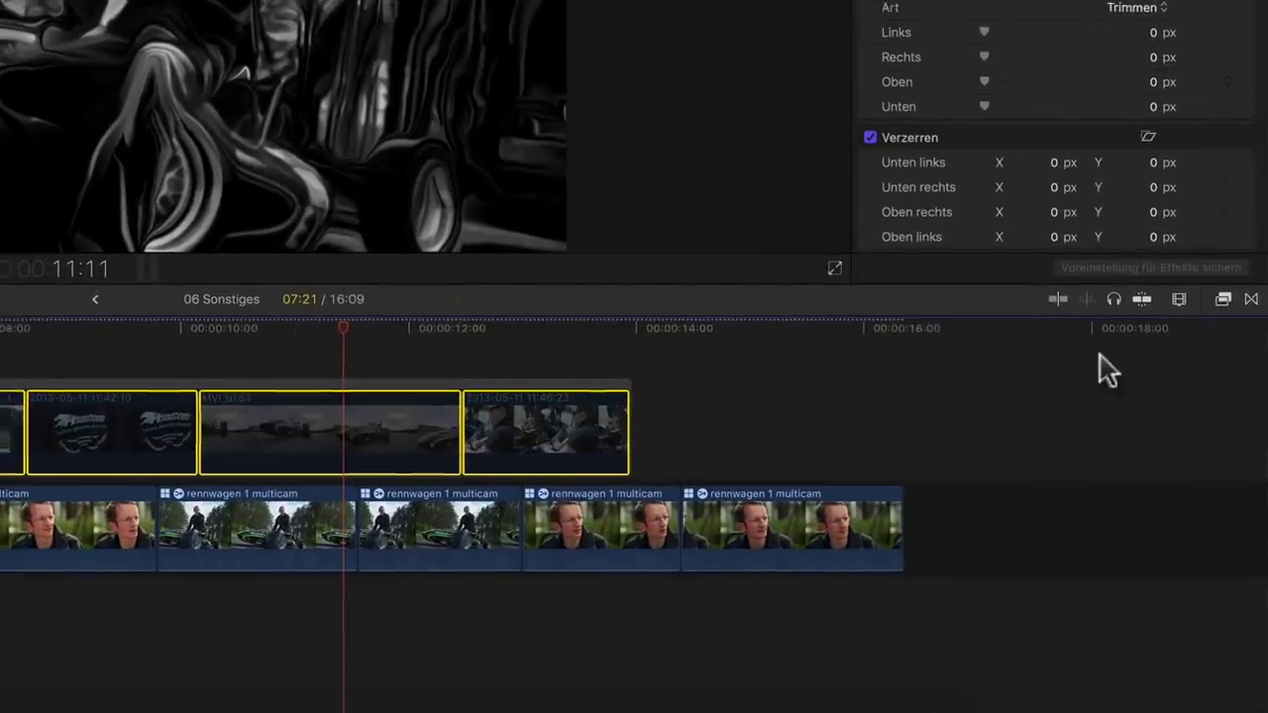
- Apply the Comic Cool effect to the MVI_0783 clip
left_click(1222, 289)
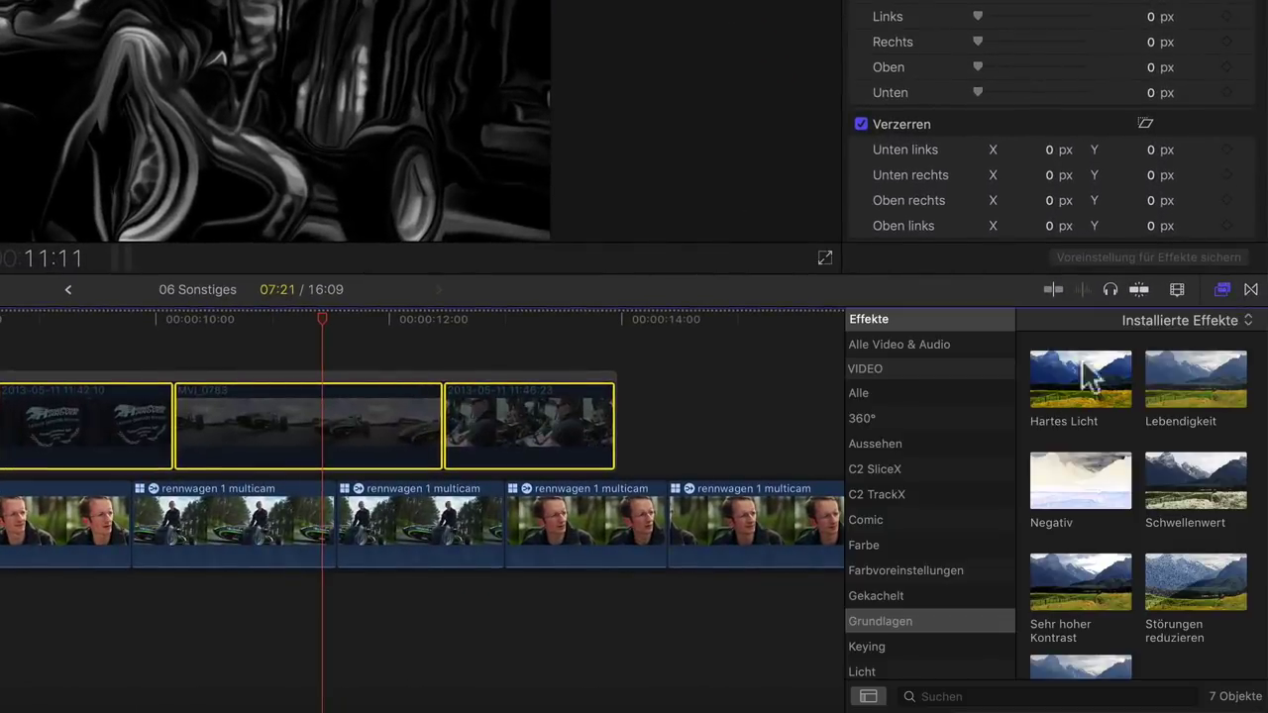
left_click(911, 525)
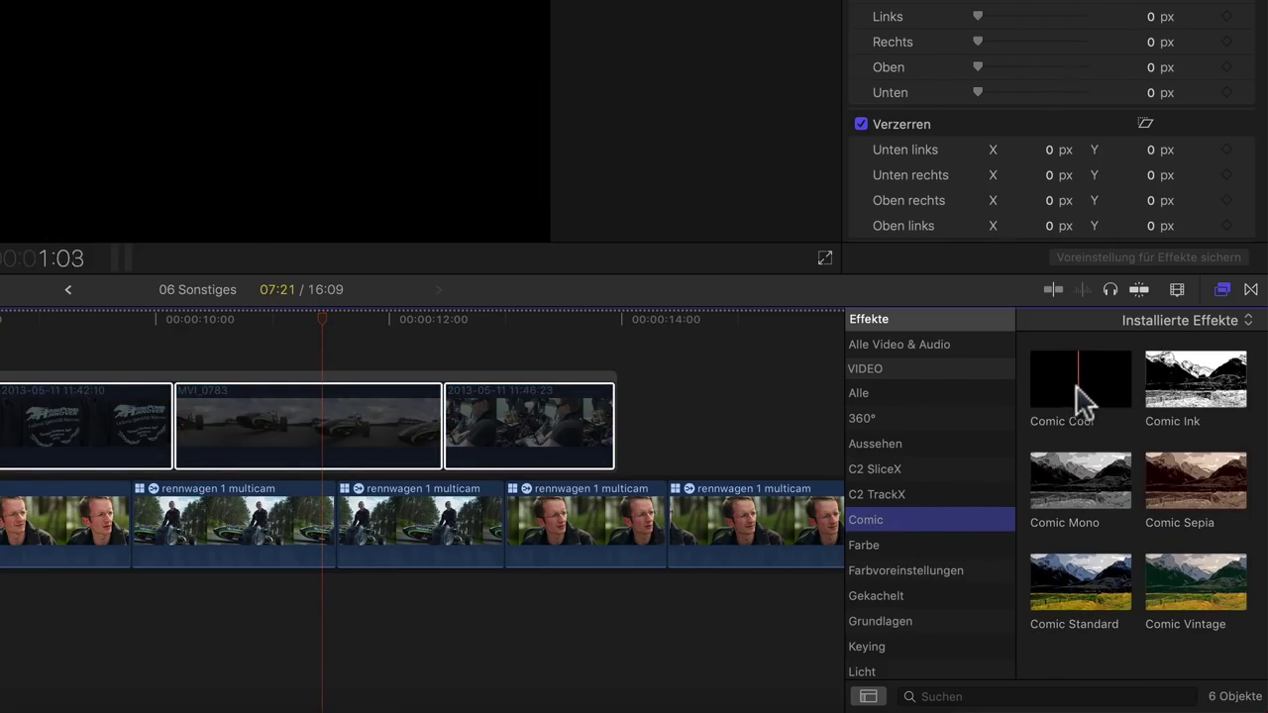
left_click_drag(1090, 401, 532, 425)
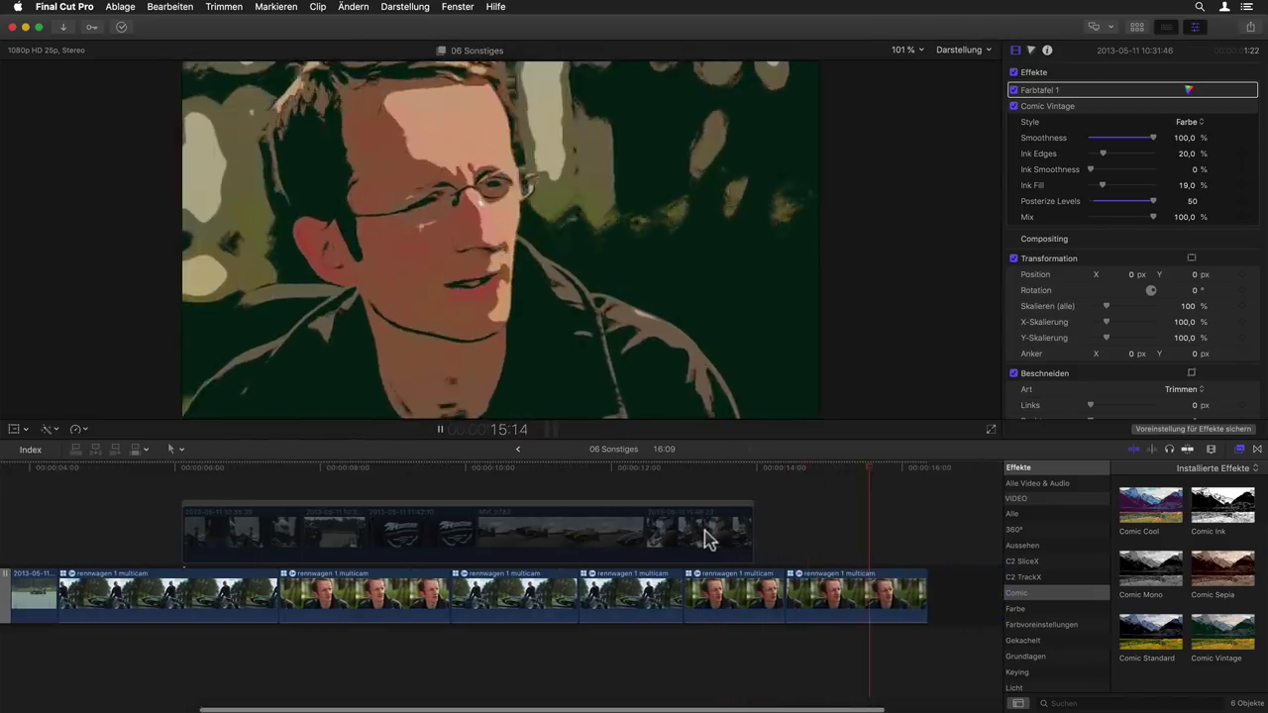
- Raise the Comic Ink smoothness and ink fill on a rennwagen multicam clip
key("space")
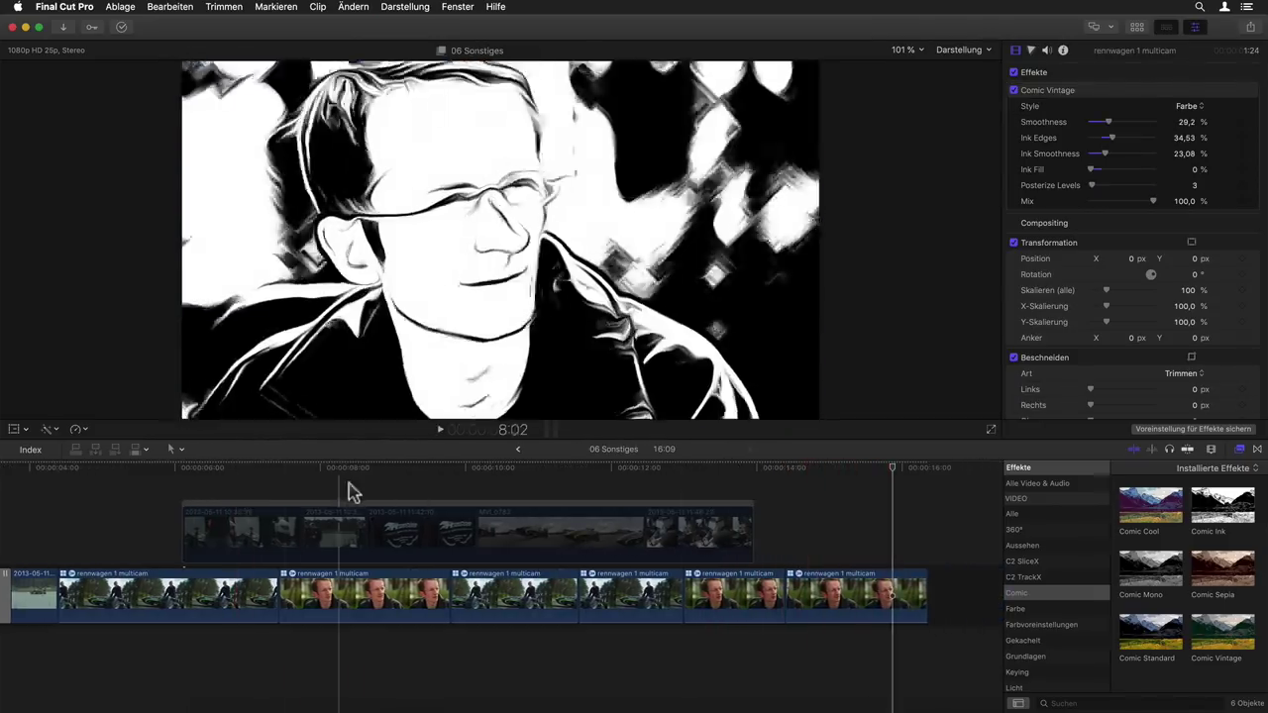
left_click(360, 594)
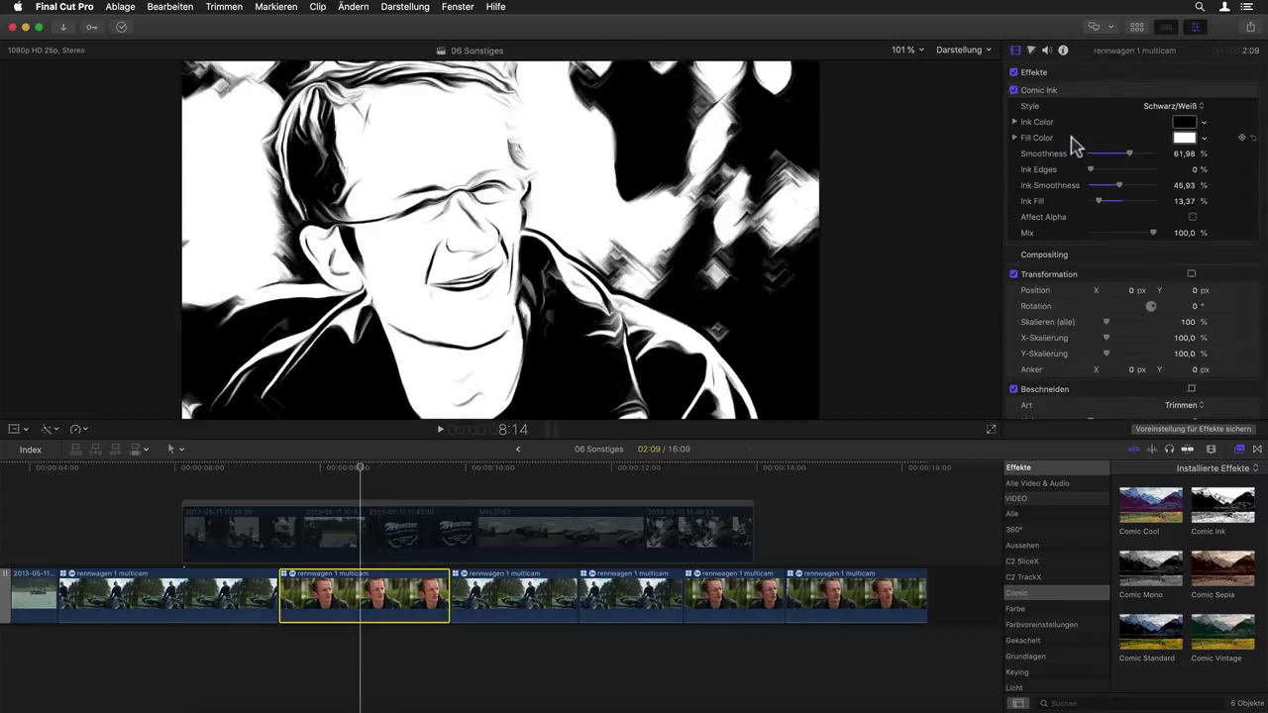
left_click_drag(1134, 162, 1139, 193)
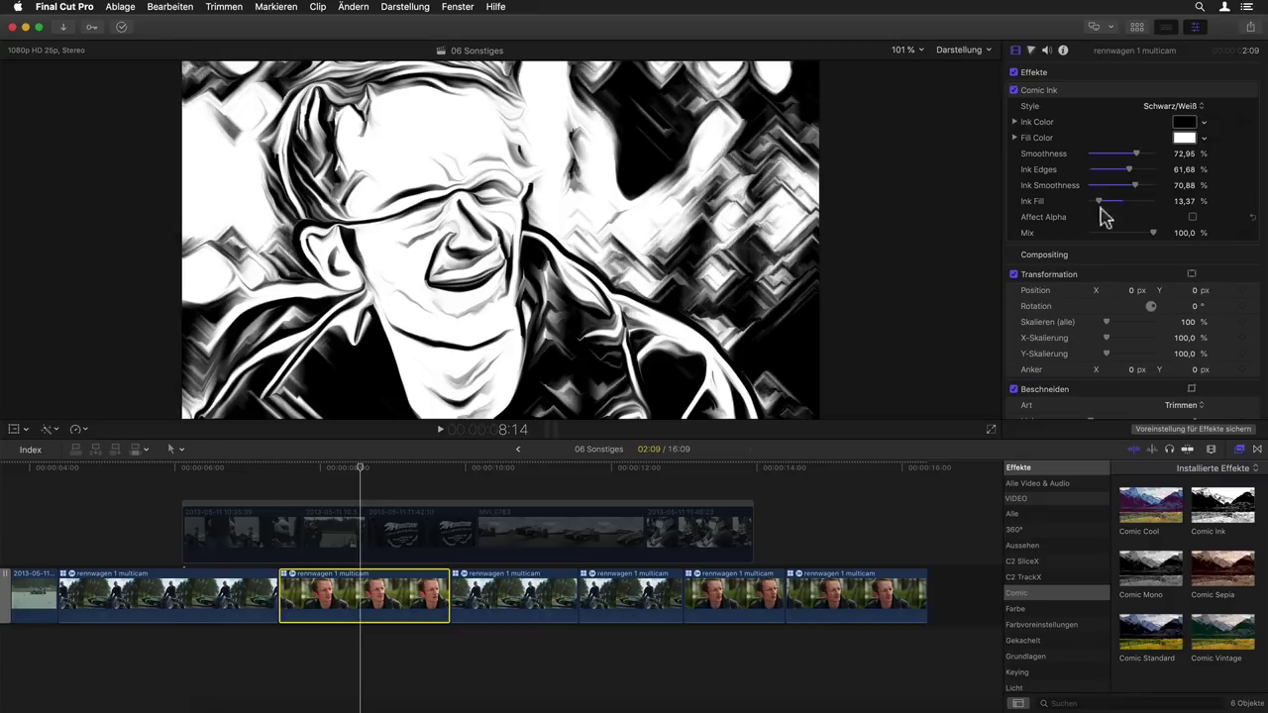
left_click_drag(1100, 203, 1096, 203)
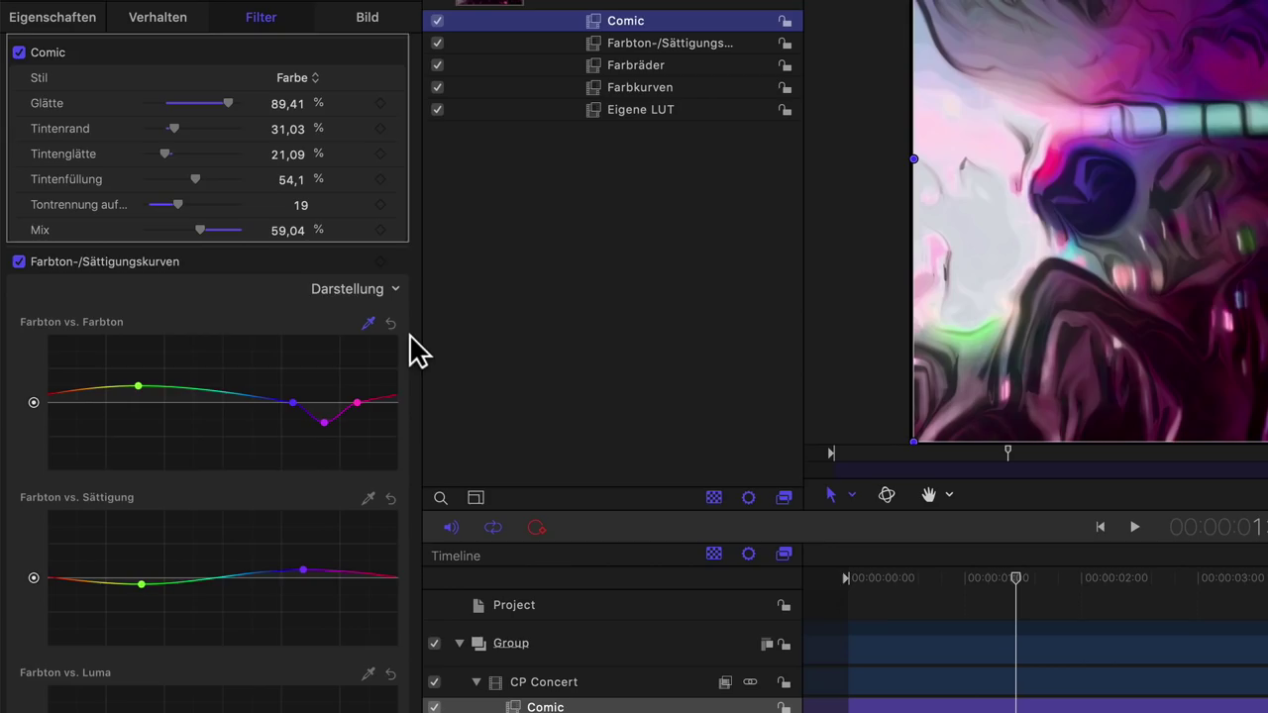
scroll(416, 351, "down", 1)
scroll(416, 351, "down", 2)
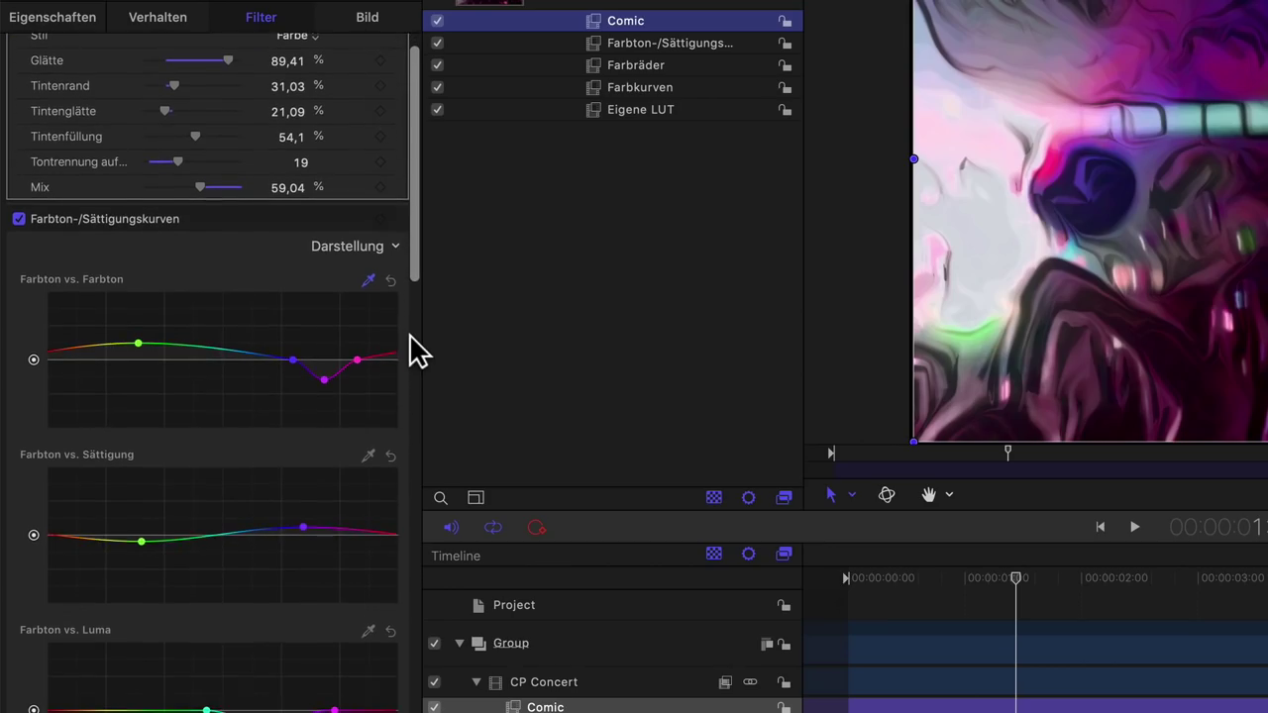
left_click_drag(418, 254, 407, 285)
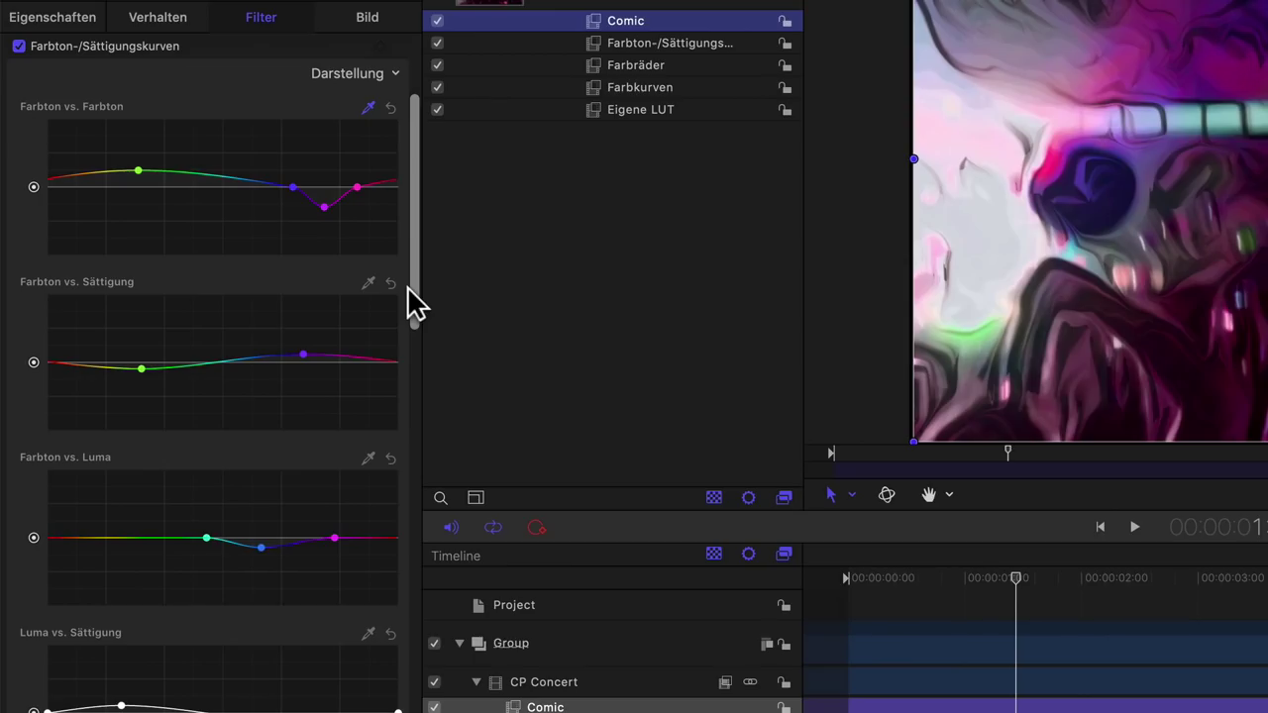
left_click_drag(414, 304, 382, 500)
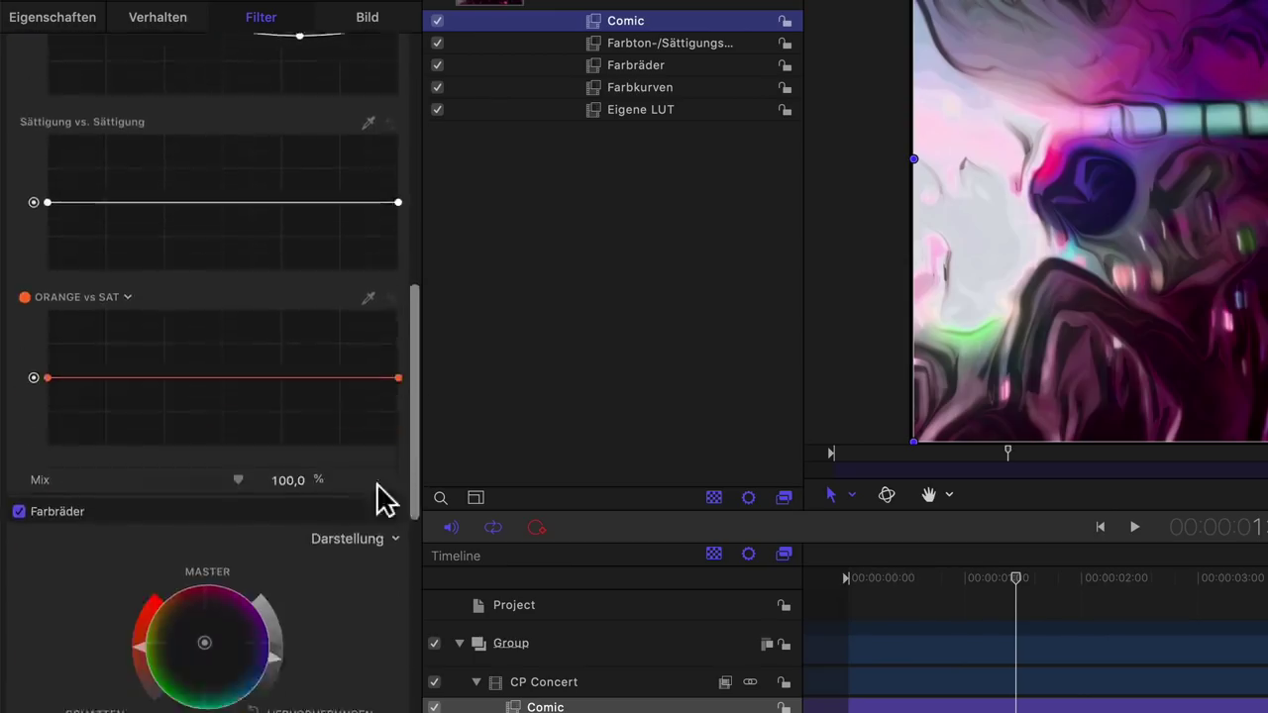
scroll(362, 594, "down", 10)
scroll(362, 628, "down", 5)
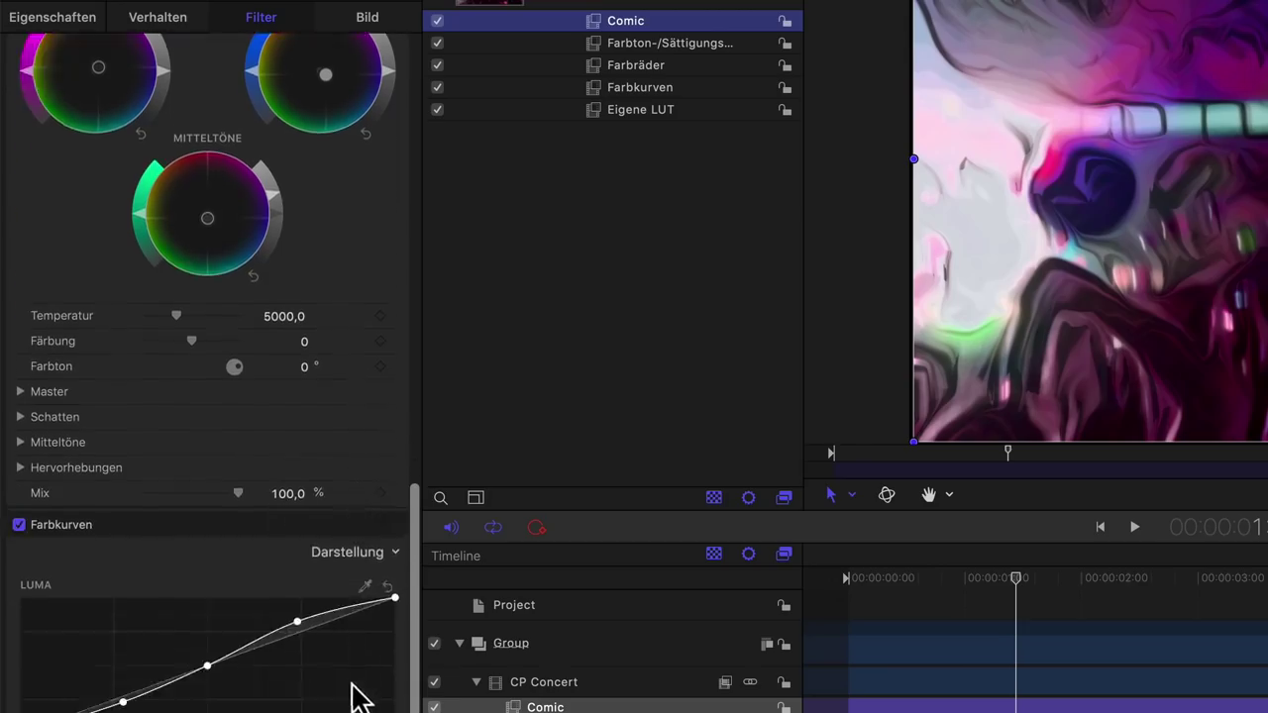
scroll(352, 693, "down", 5)
scroll(353, 683, "down", 3)
scroll(349, 654, "down", 4)
scroll(356, 653, "down", 2)
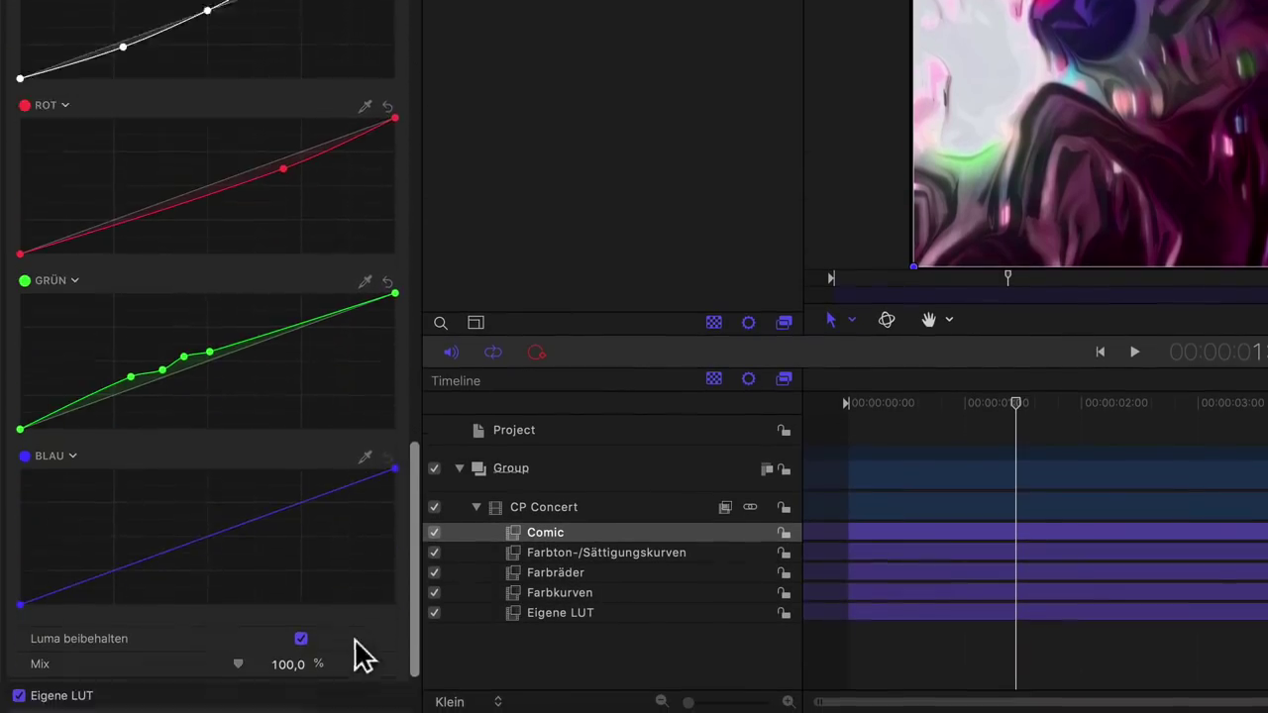
scroll(362, 659, "down", 3)
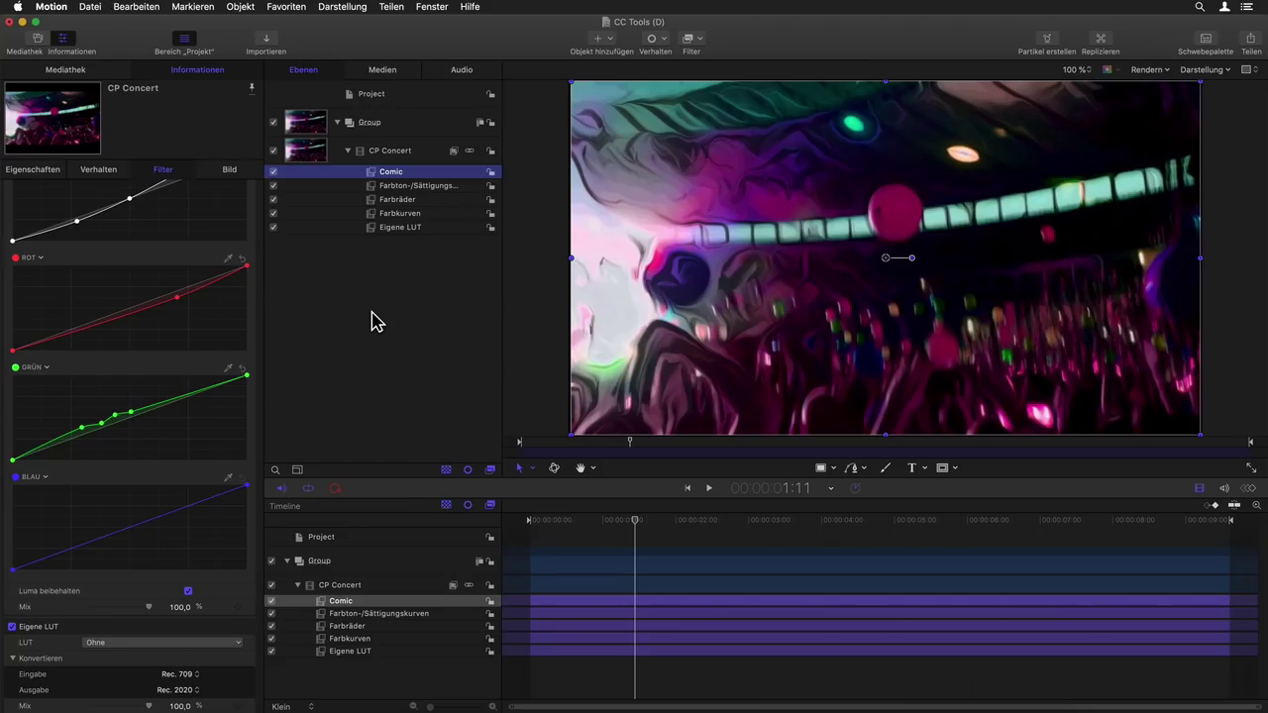
scroll(237, 319, "up", 5)
scroll(238, 319, "up", 5)
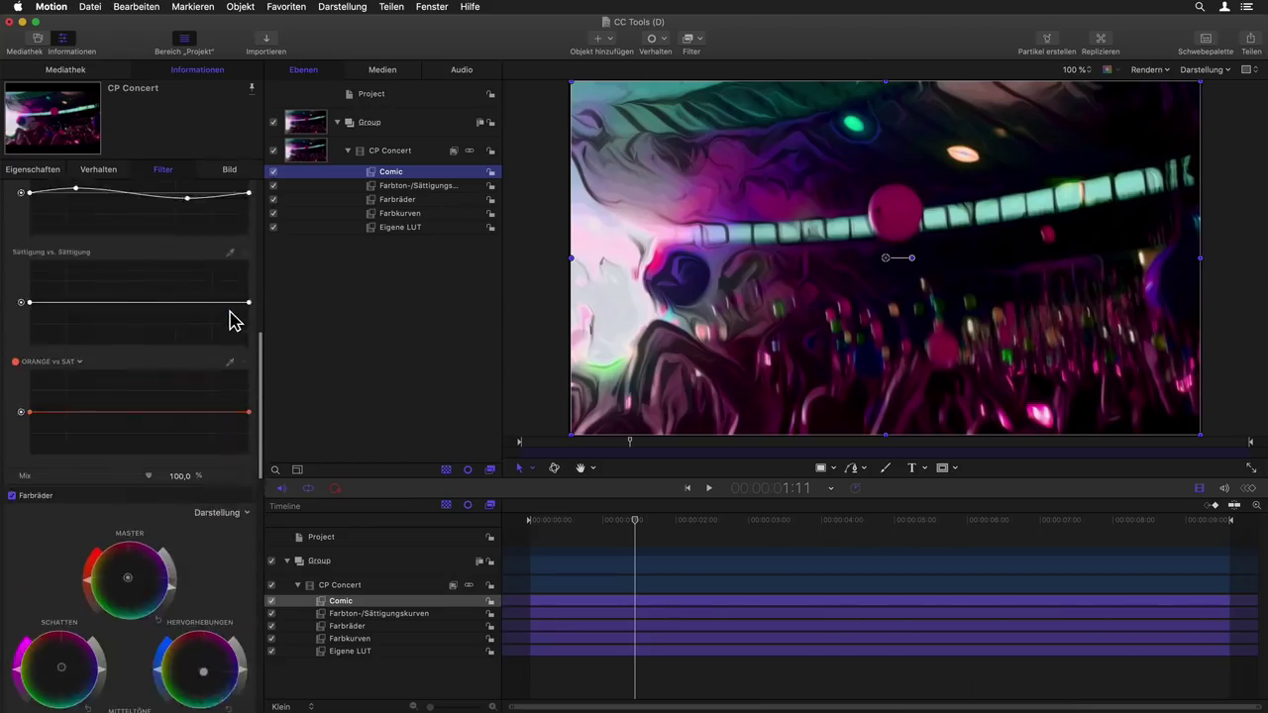
scroll(238, 319, "up", 5)
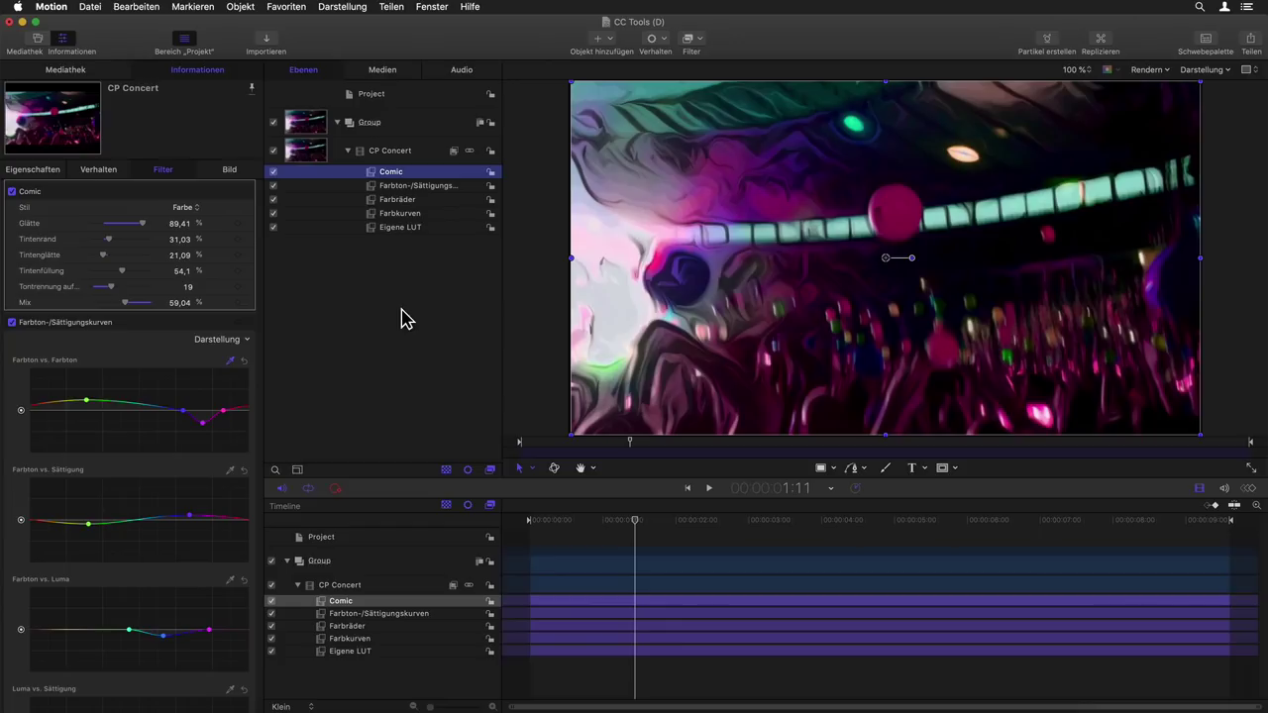
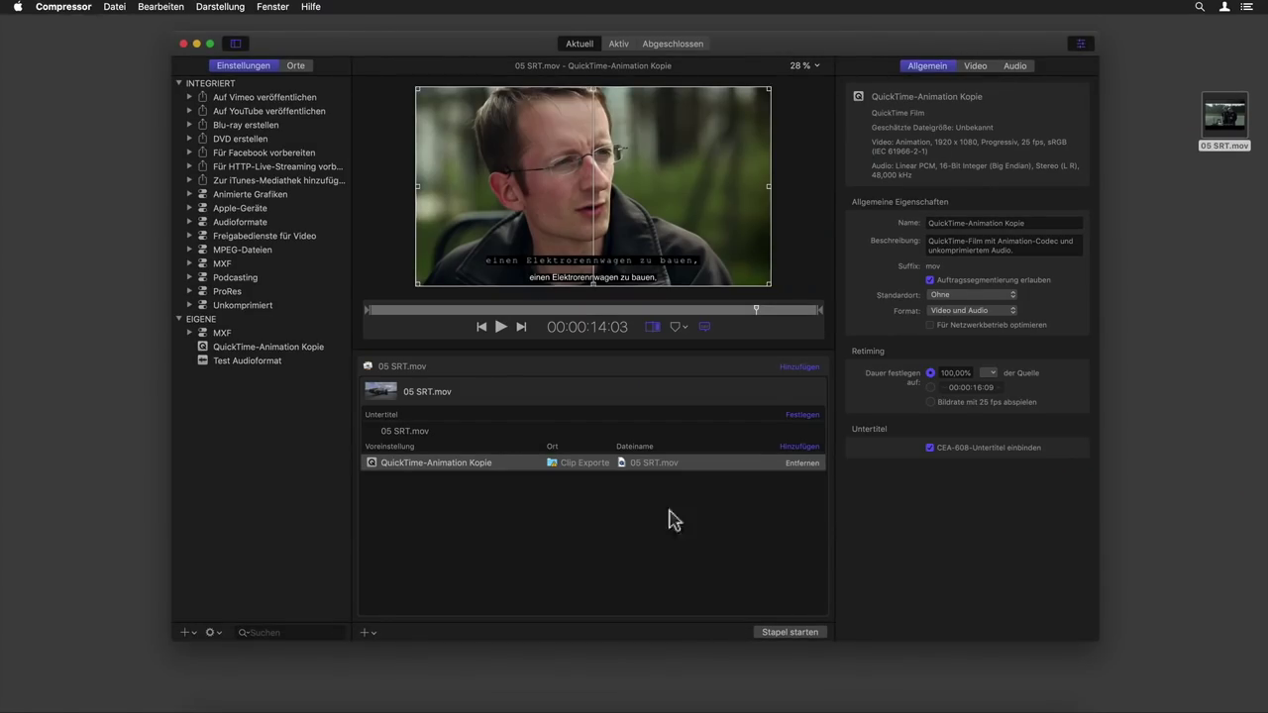
- Select the 05 SRT.mov job to show its properties in the inspector
left_click(499, 393)
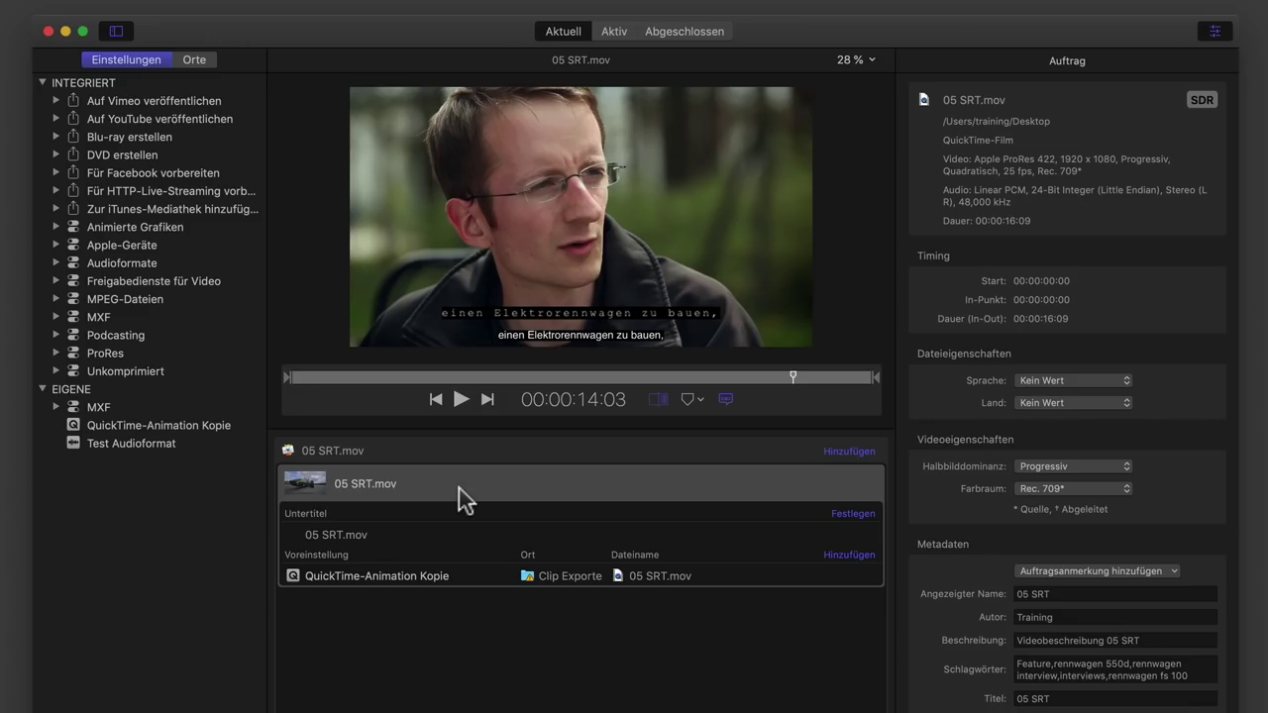
- Open the attached 05 SRT.mov subtitles and fix the 00:00:11:06 cue's 'entschieden' to 'entscheiden'
left_click(661, 534)
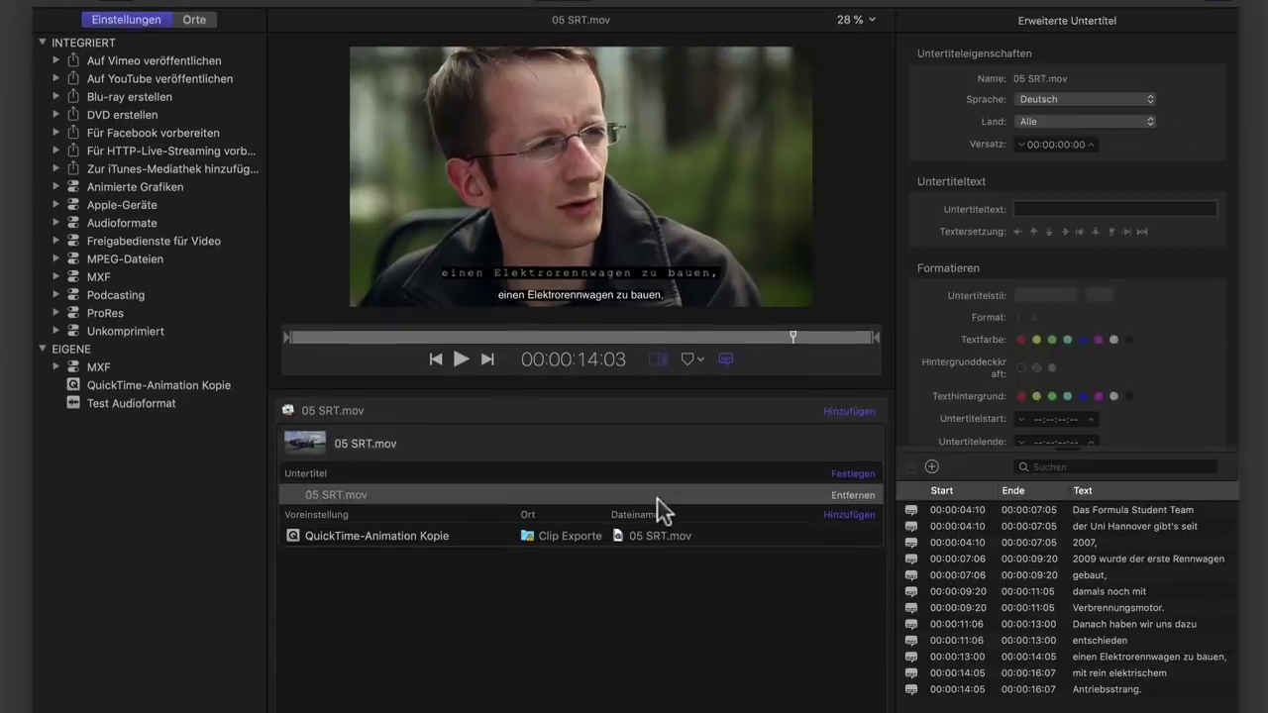
left_click(1111, 462)
left_click(1107, 526)
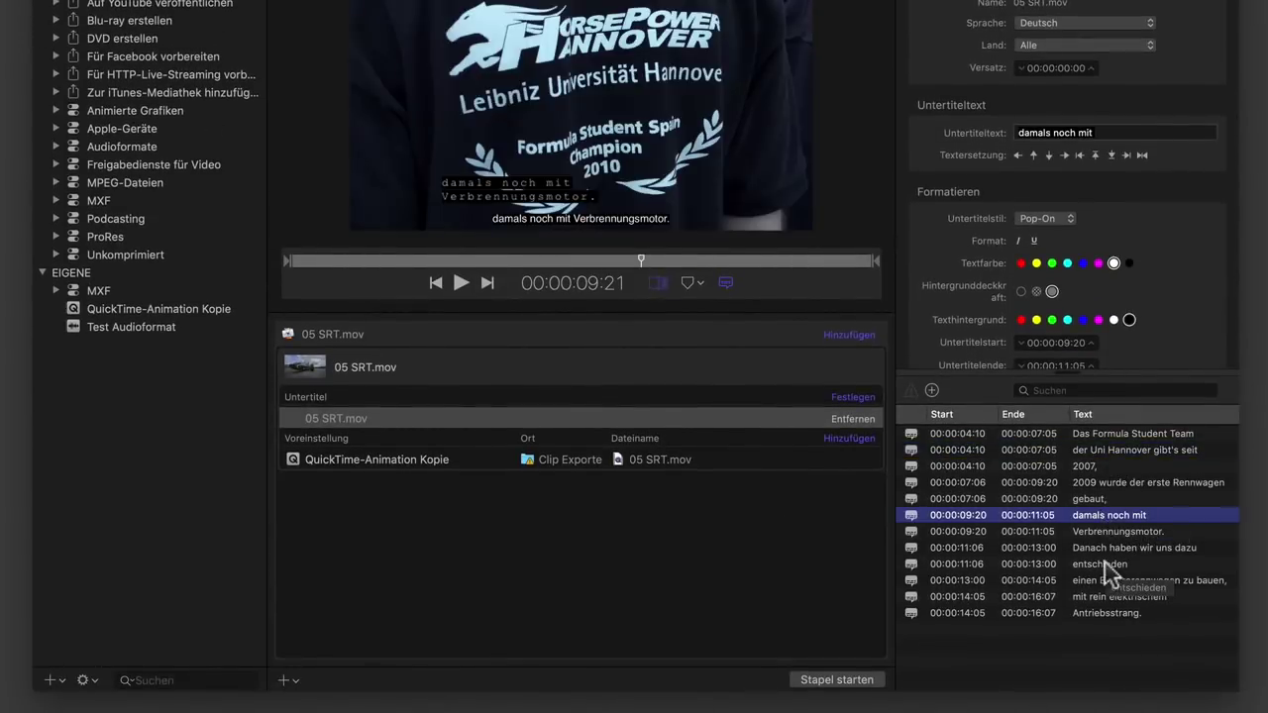
left_click(1104, 565)
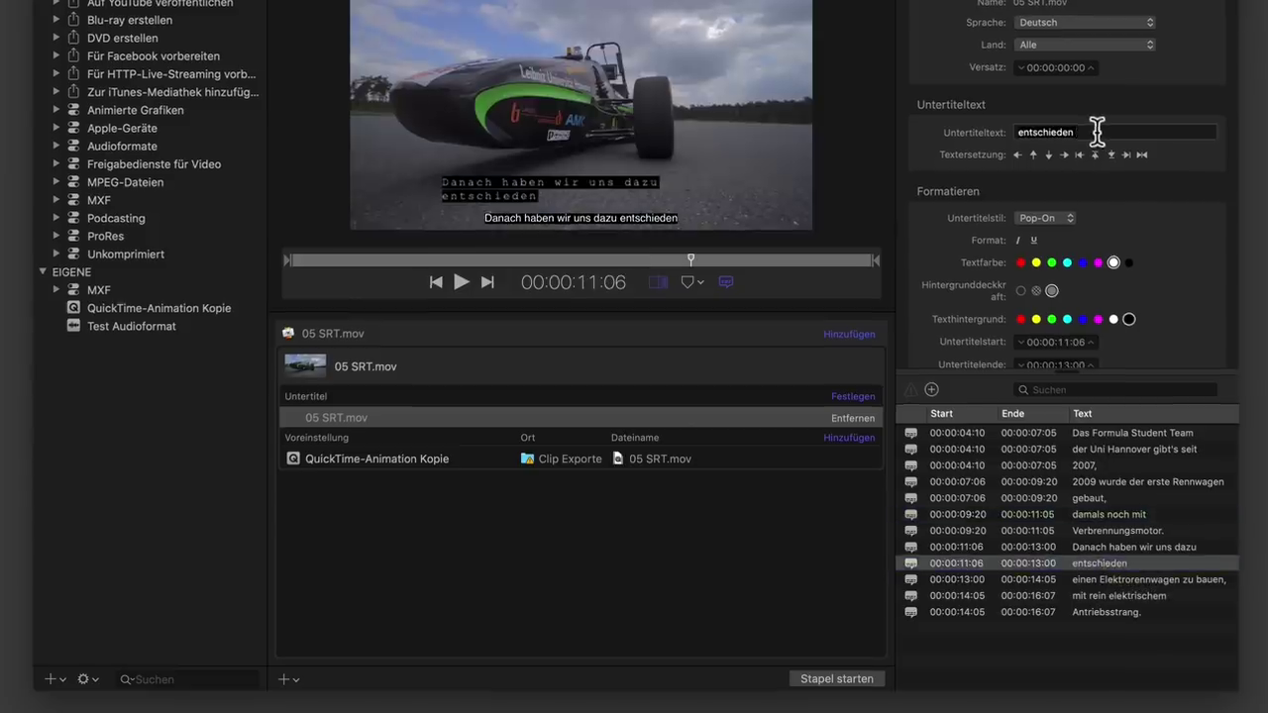
left_click_drag(1089, 133, 1048, 133)
type("heiden")
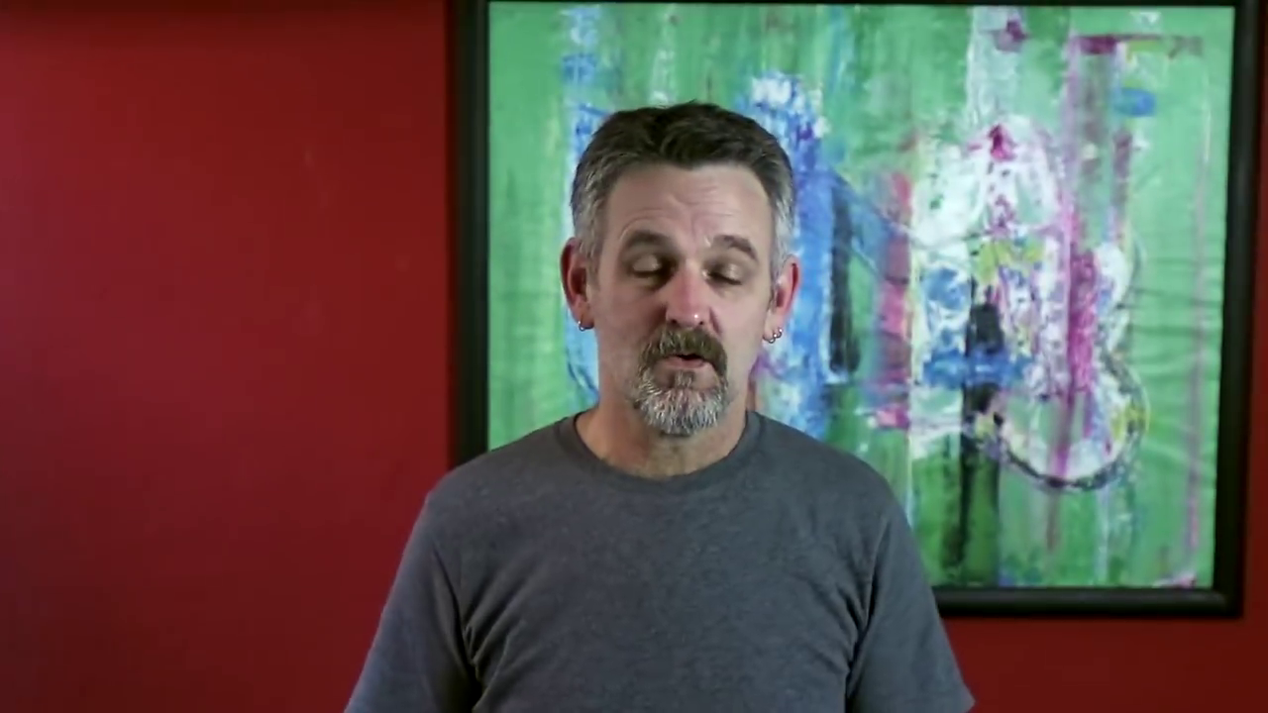